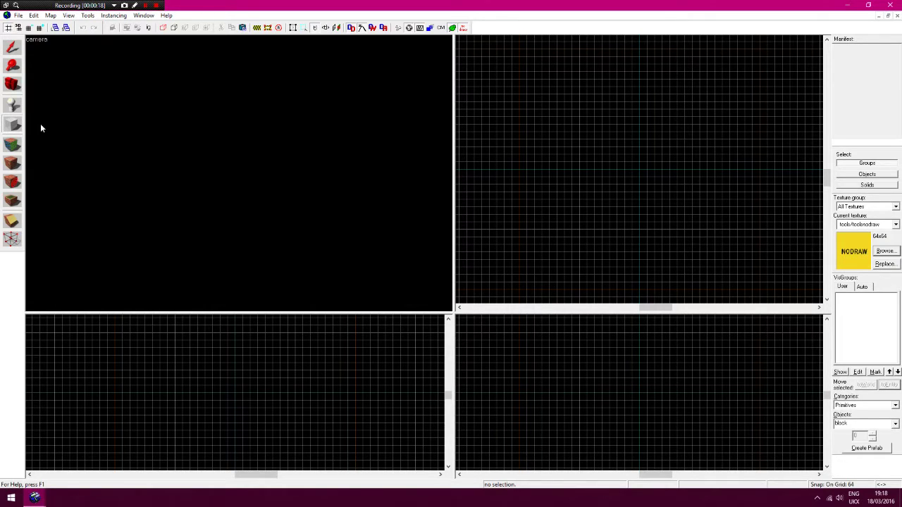
Set the grid to 16 and outline a 256 by 512 block in the top view
left_click(29, 28)
left_click(30, 28)
left_click(12, 66)
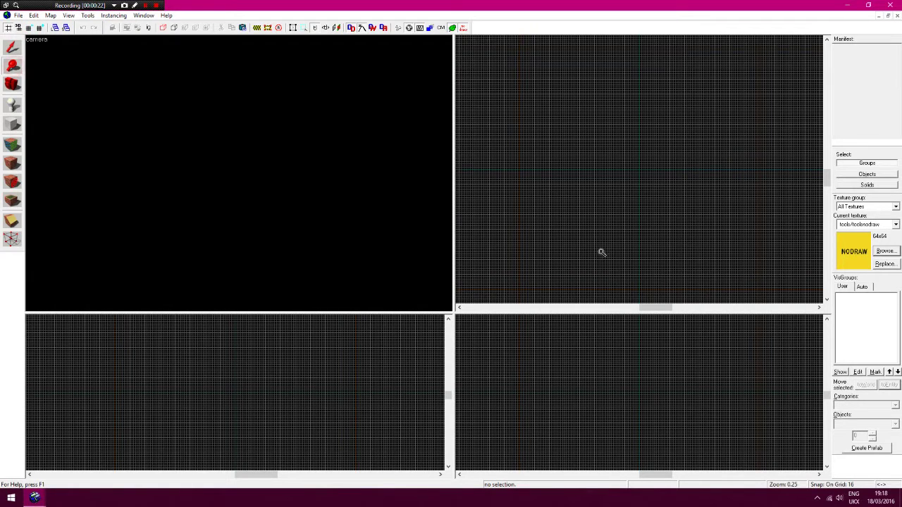
left_click(611, 248)
left_click(610, 248)
left_click(13, 124)
left_click_drag(725, 245, 602, 125)
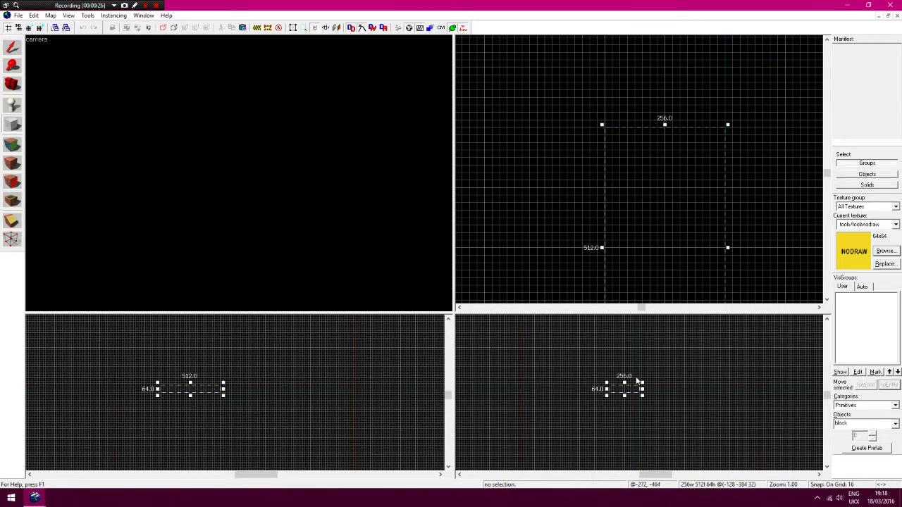
Thin the block to 8 units high using a grid of 8, and create it as the floor
left_click(12, 65)
left_click(625, 377)
left_click(624, 378)
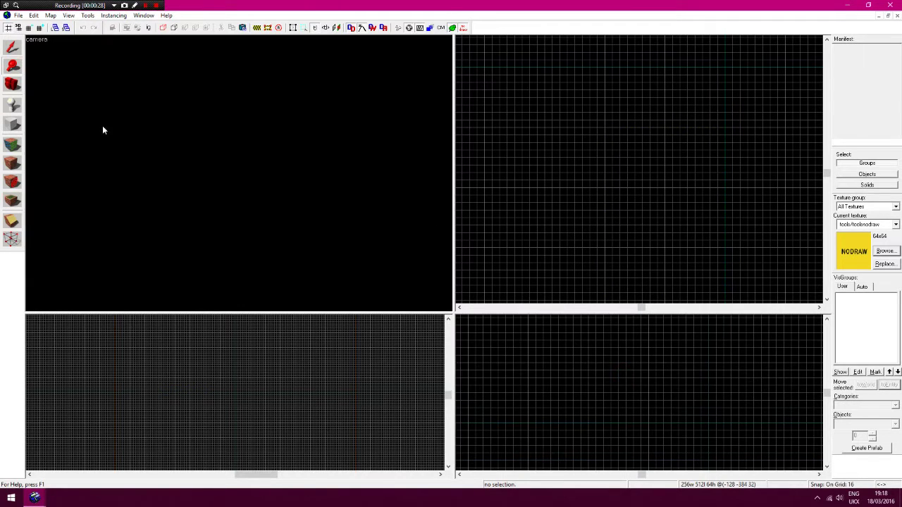
key("shift+b")
left_click_drag(649, 401, 647, 418)
left_click(29, 28)
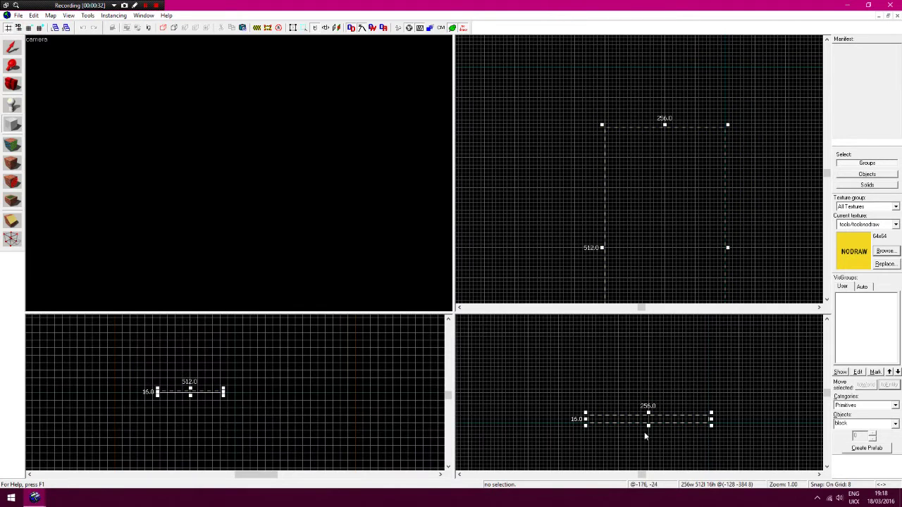
left_click_drag(649, 415, 648, 420)
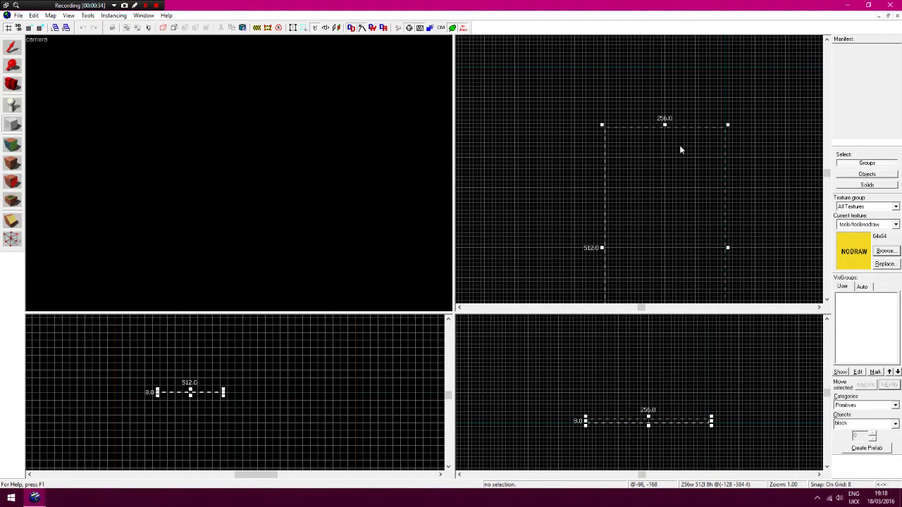
key("Return")
left_click(11, 85)
left_click_drag(211, 154, 239, 173)
left_click(12, 47)
left_click(493, 152)
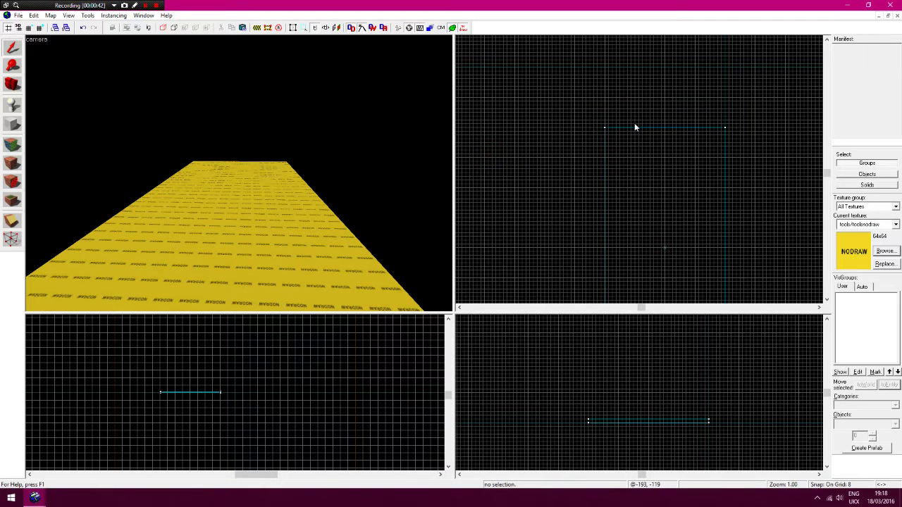
Outline an 8 by 512 block along one long edge of the floor for a side wall
left_click(12, 124)
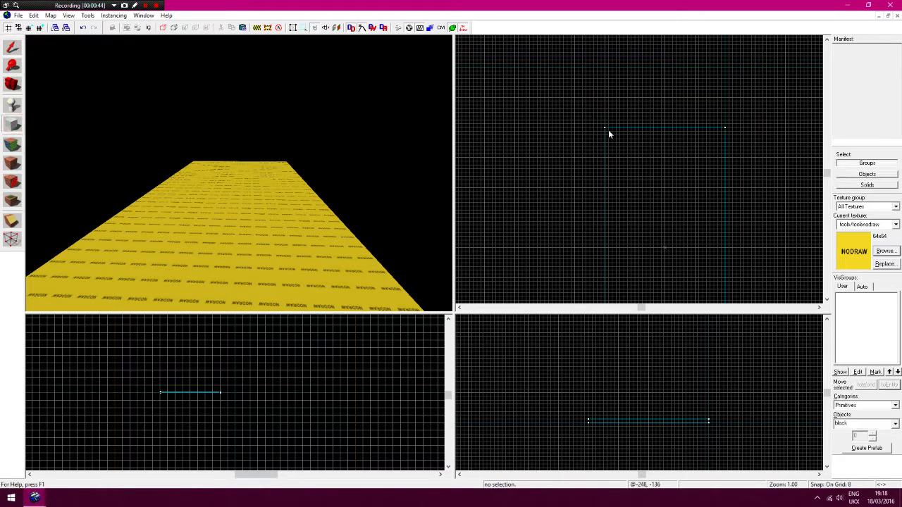
left_click_drag(605, 127, 608, 168)
key("Down")
key("Down")
key("Down")
left_click(11, 67)
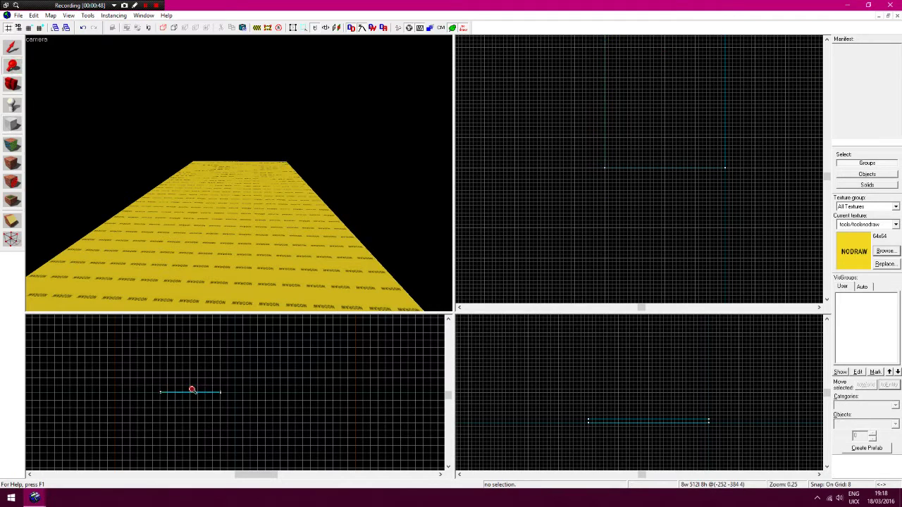
Stretch the side wall block to 184 units high above the floor and create it
double_click(188, 390)
left_click(187, 383)
left_click(600, 415)
left_click(11, 124)
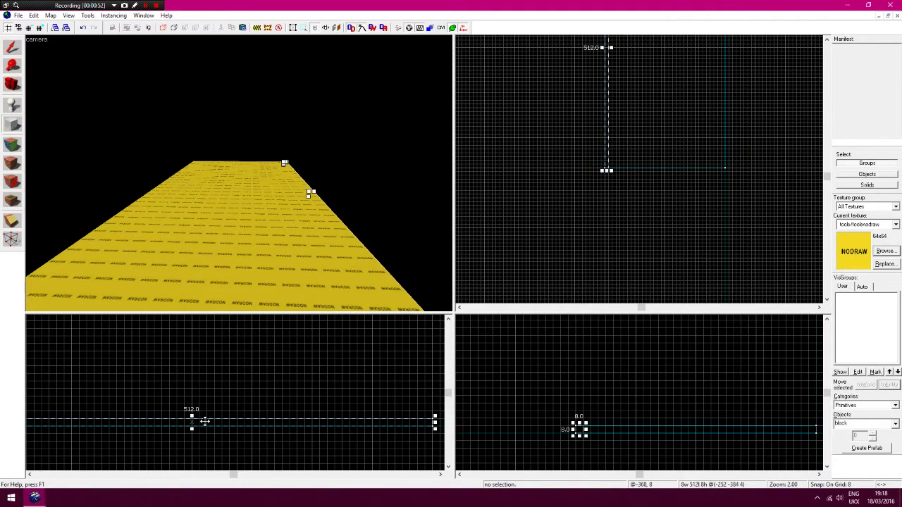
left_click_drag(201, 416, 211, 366)
key("Return")
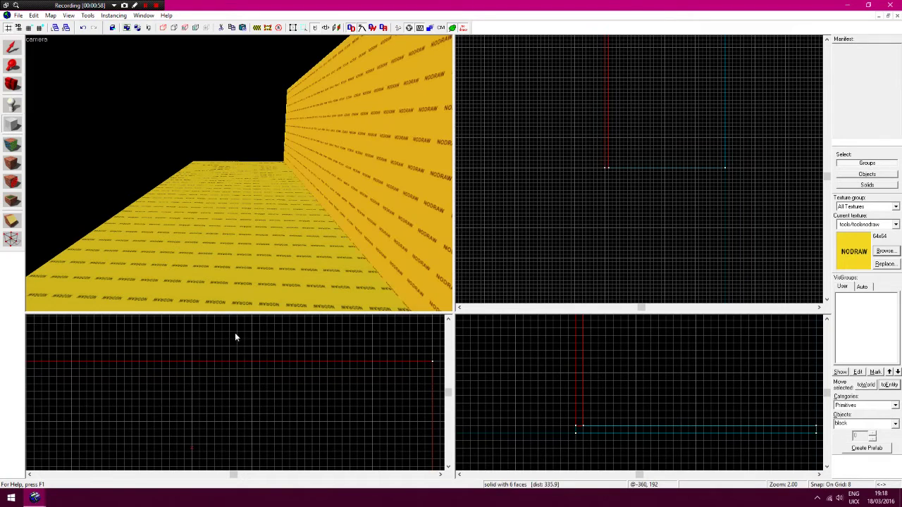
key("Right")
left_click(12, 47)
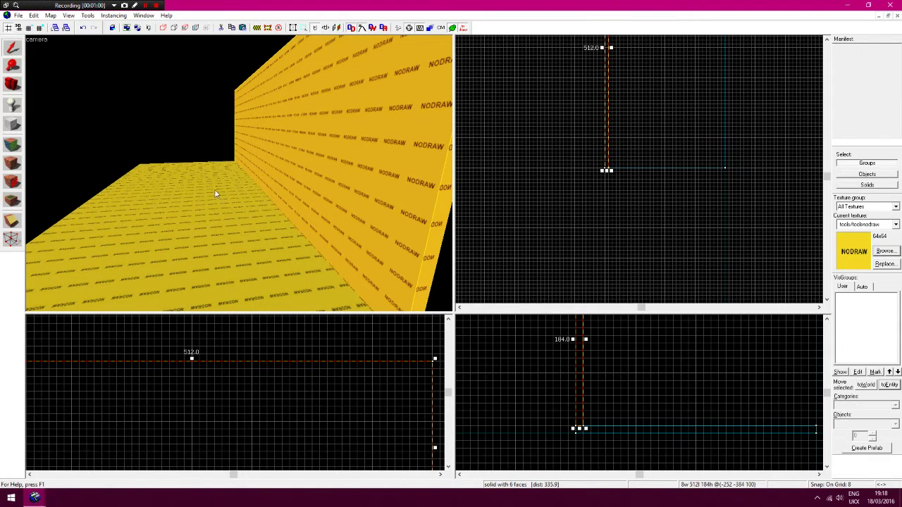
Reduce the side wall's height to 128 units
left_click(14, 67)
right_click(187, 394)
left_click(178, 404)
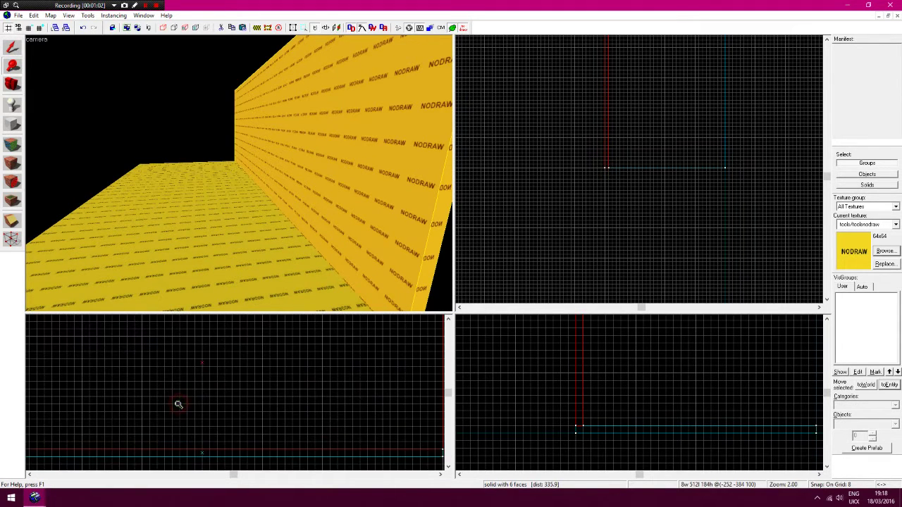
left_click(13, 48)
key("Up")
key("Up")
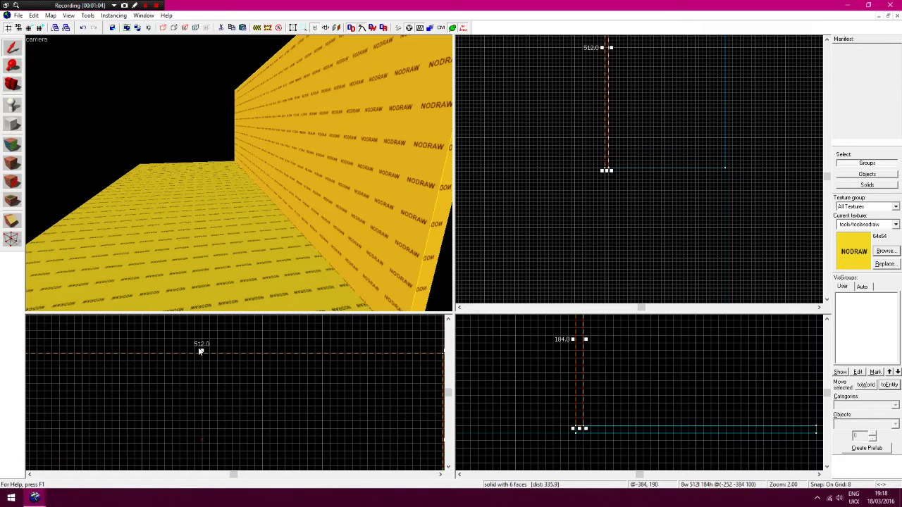
left_click_drag(202, 350, 203, 419)
key("Up")
Shift the side wall outward by one grid unit and widen the floor on both long sides so the wall stands on its edge
left_click_drag(579, 437, 574, 436)
left_click(573, 436)
key("Down")
left_click(592, 420)
left_click(585, 432)
left_click_drag(586, 429, 567, 438)
key("Right")
key("Right")
left_click_drag(636, 437, 642, 437)
left_click(623, 419)
left_click(346, 173)
key("Up")
key("shift+Down")
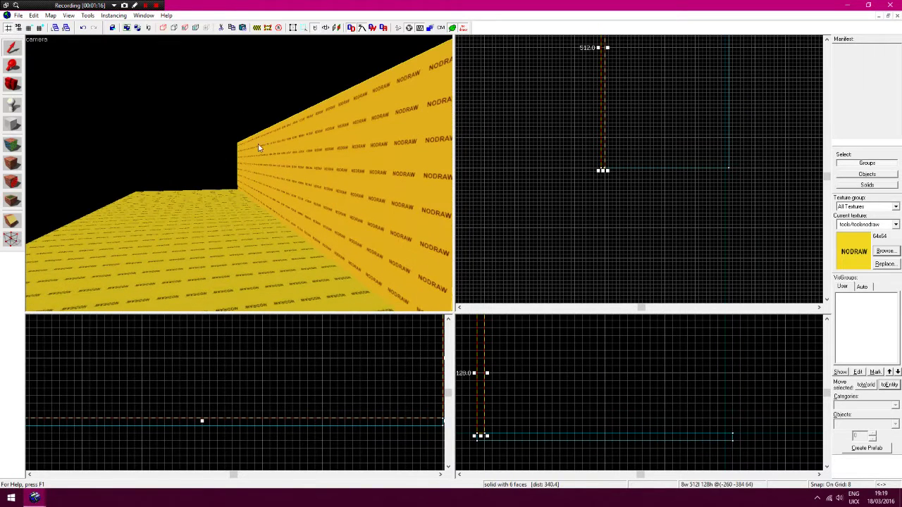
left_click(540, 204)
left_click(393, 194)
left_click(520, 391)
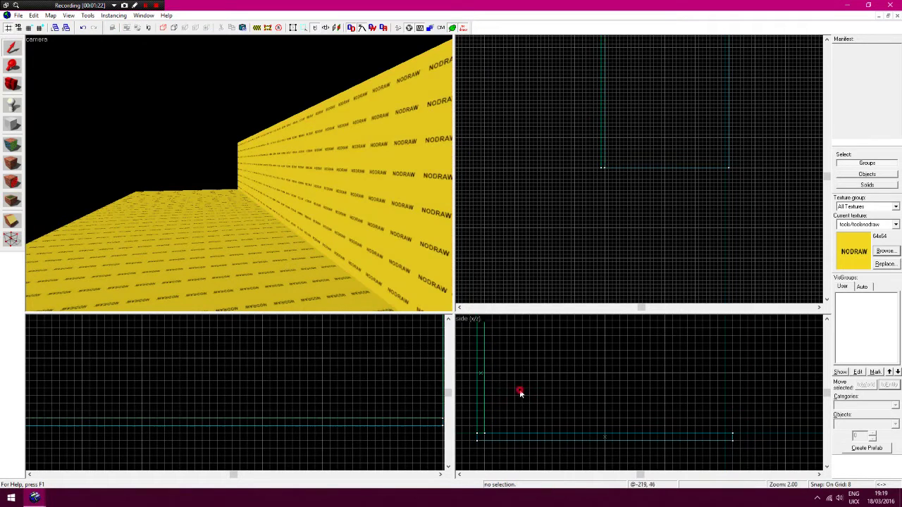
key("a")
key("Left")
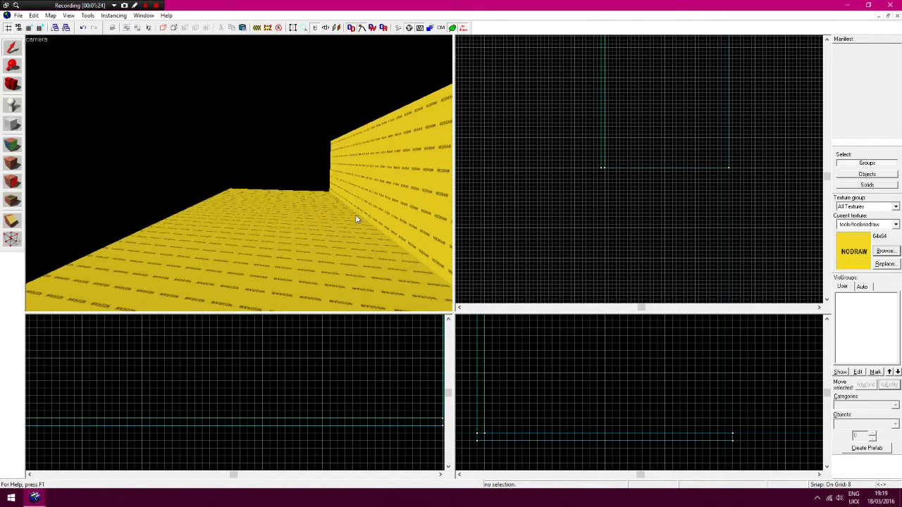
key("Right")
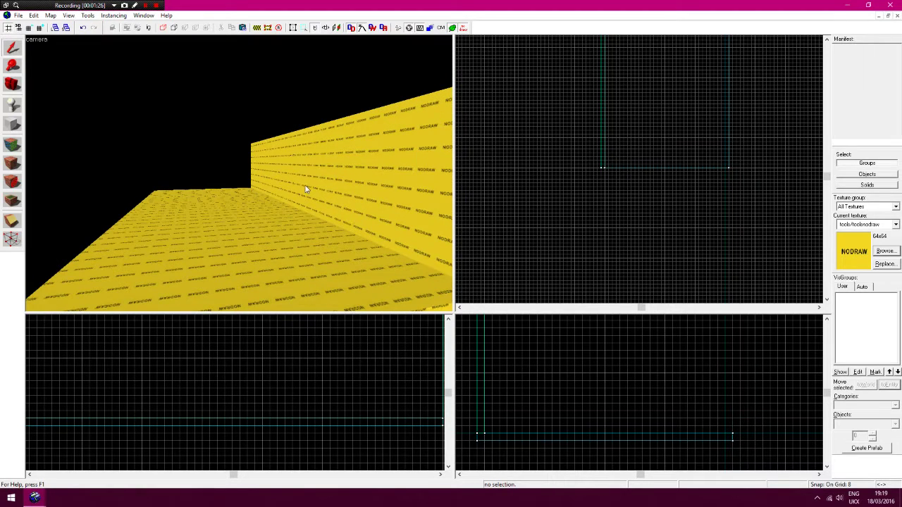
left_click(306, 188)
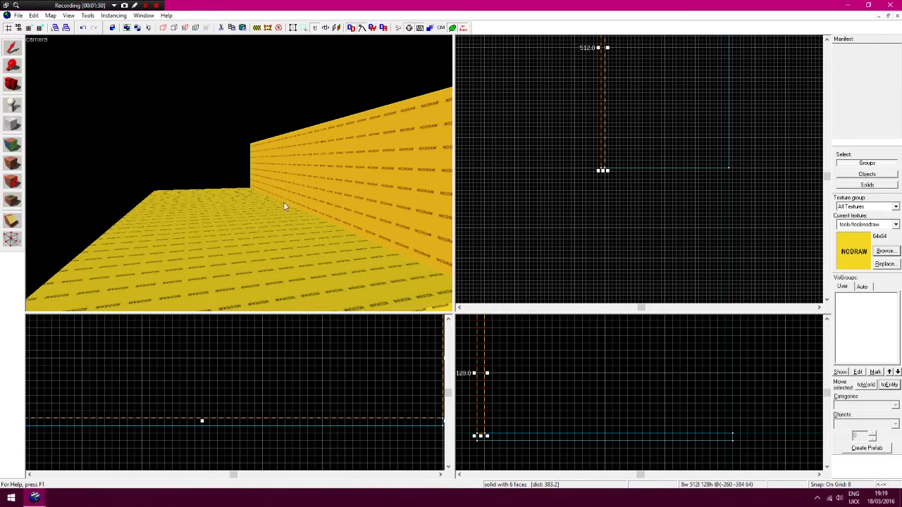
left_click(523, 209)
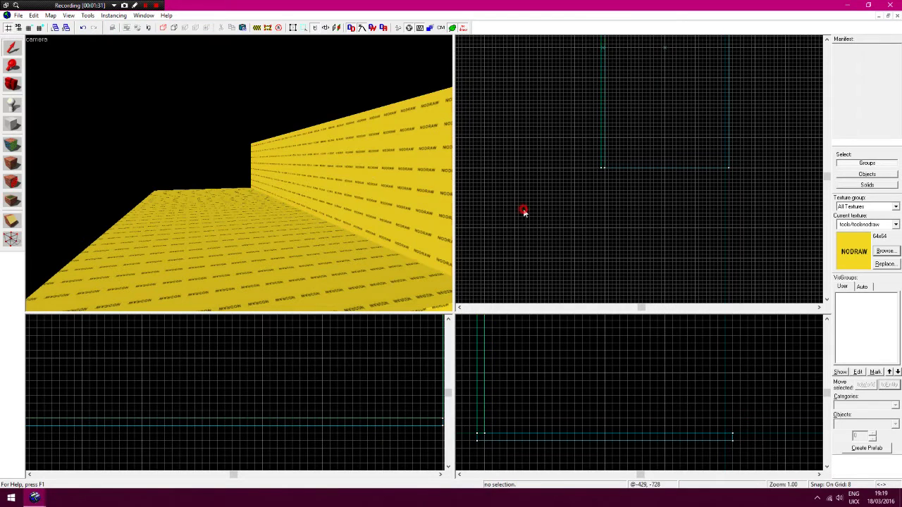
Duplicate the side wall and place the copy on the opposite long edge of the floor, flush with its outer side
left_click(373, 182)
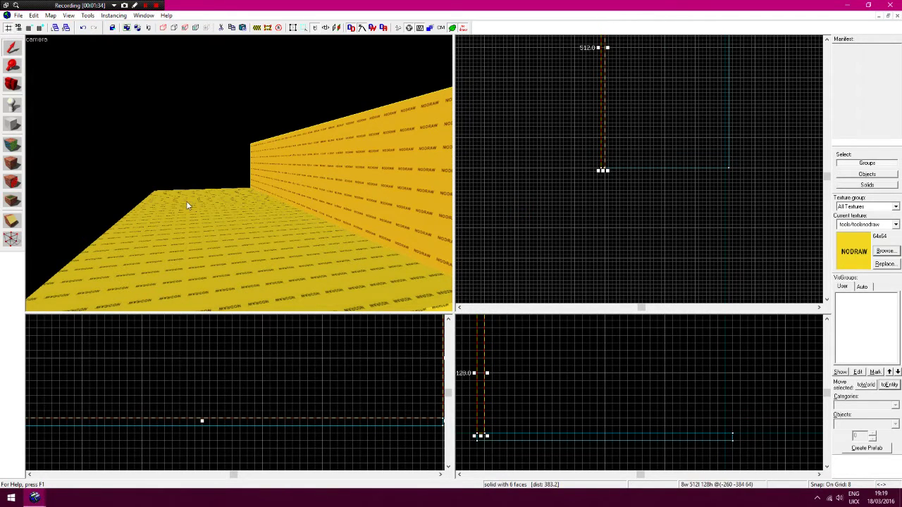
key("ctrl+v")
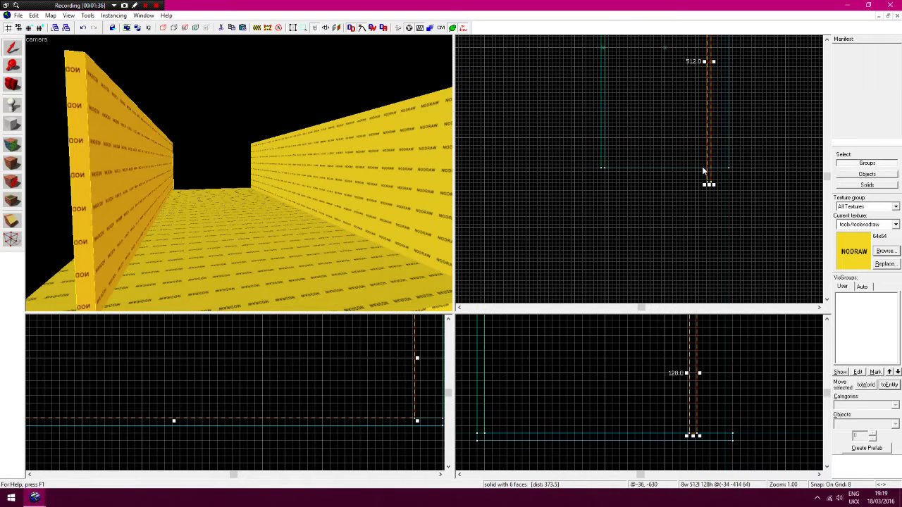
left_click_drag(708, 166, 727, 152)
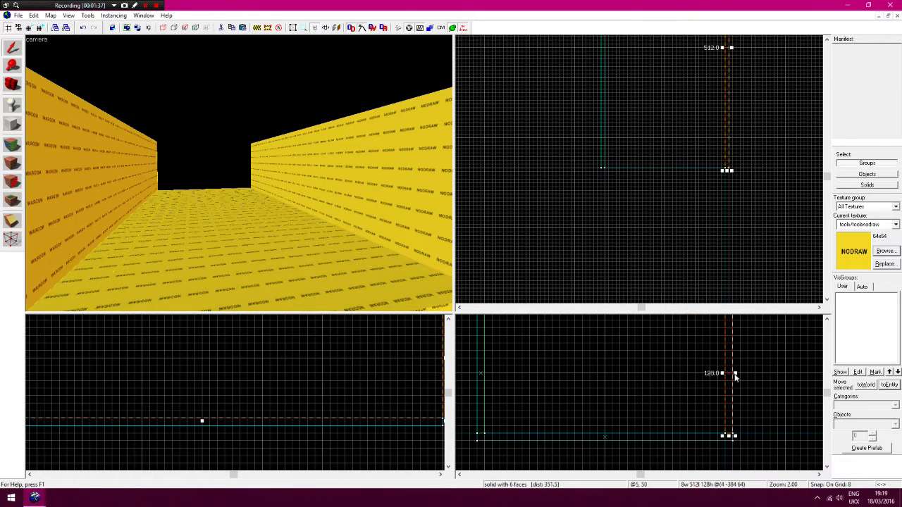
left_click(751, 407)
key("Left")
key("Right")
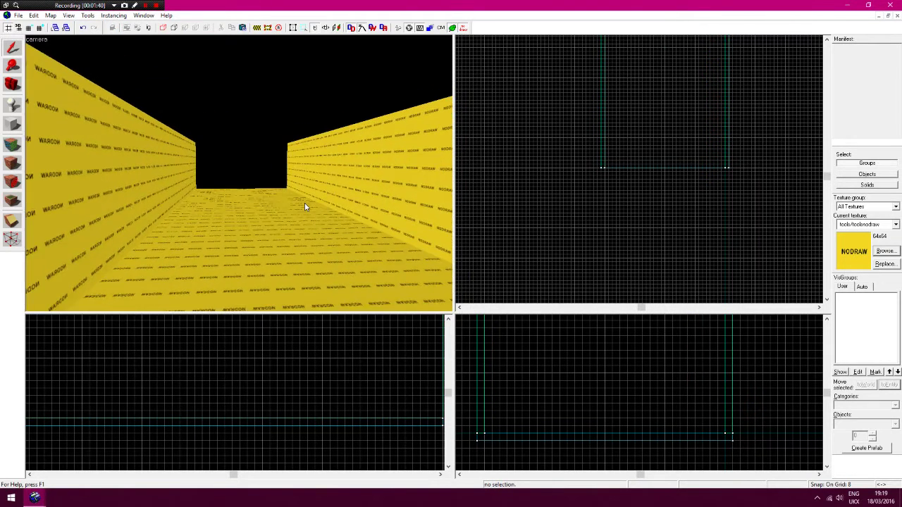
key("d")
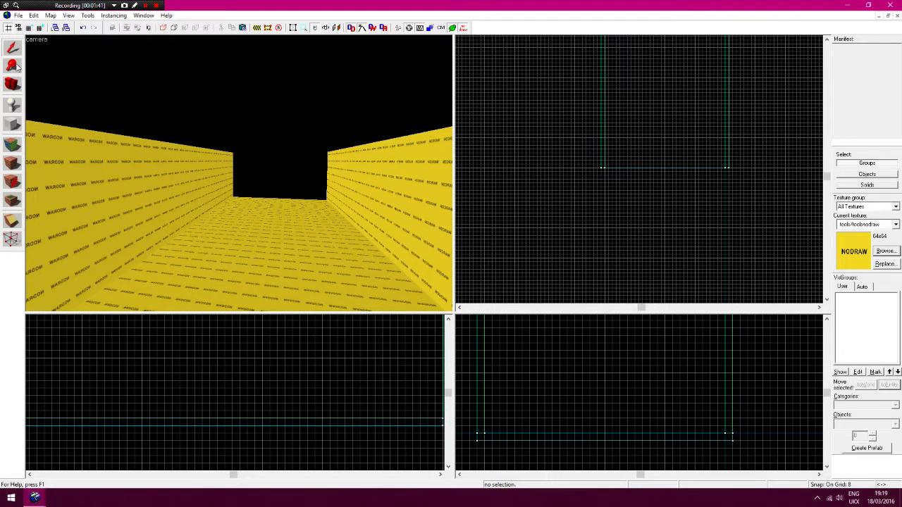
Select both side walls together and raise them to 192 units high
scroll(691, 154, "up", 1)
scroll(669, 412, "down", 1)
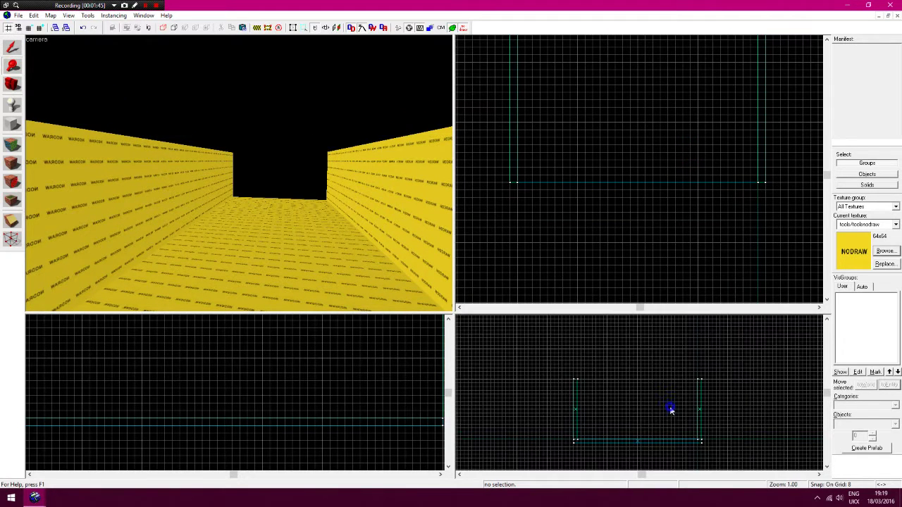
scroll(652, 383, "up", 1)
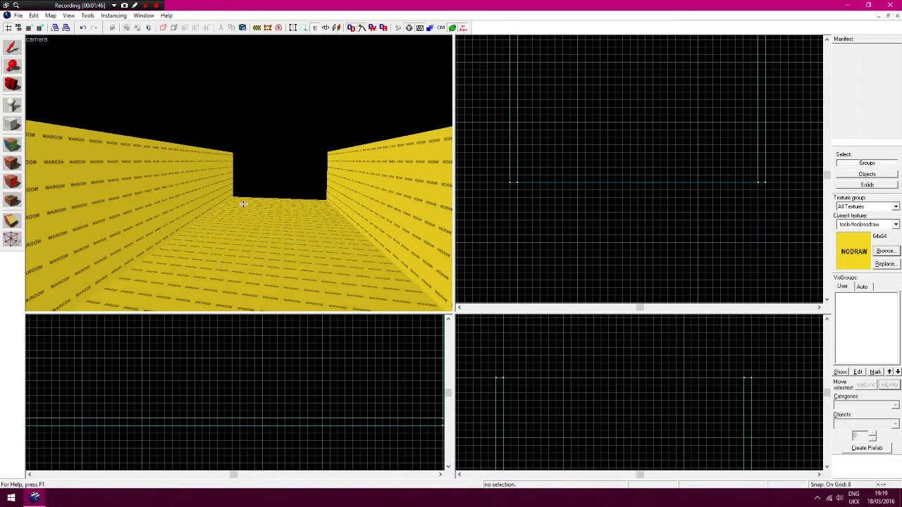
right_click_drag(244, 204, 238, 187)
left_click_drag(237, 187, 254, 163)
left_click(11, 46)
left_click(101, 131)
left_click(348, 156, "ctrl")
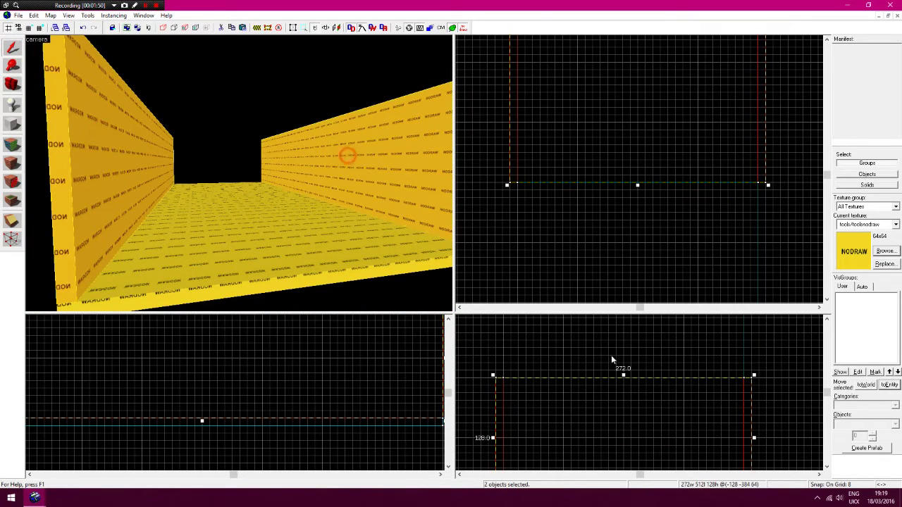
left_click_drag(624, 375, 623, 355)
left_click(600, 336)
Create an end wall 256 wide, 8 thick and 192 high between the side walls at one end of the floor
key("Down")
key("z")
key("a")
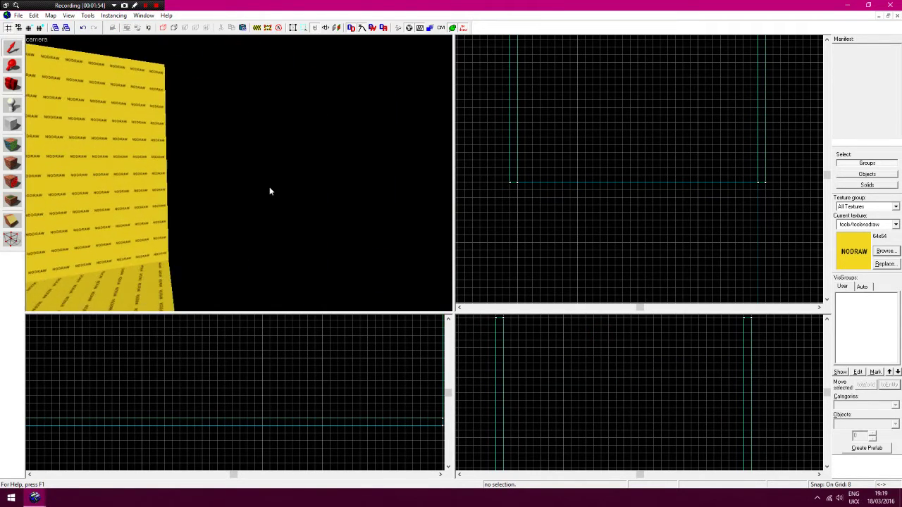
key("z")
left_click(12, 123)
left_click_drag(518, 176, 761, 185)
key("Up")
key("z")
key("s")
key("z")
key("Return")
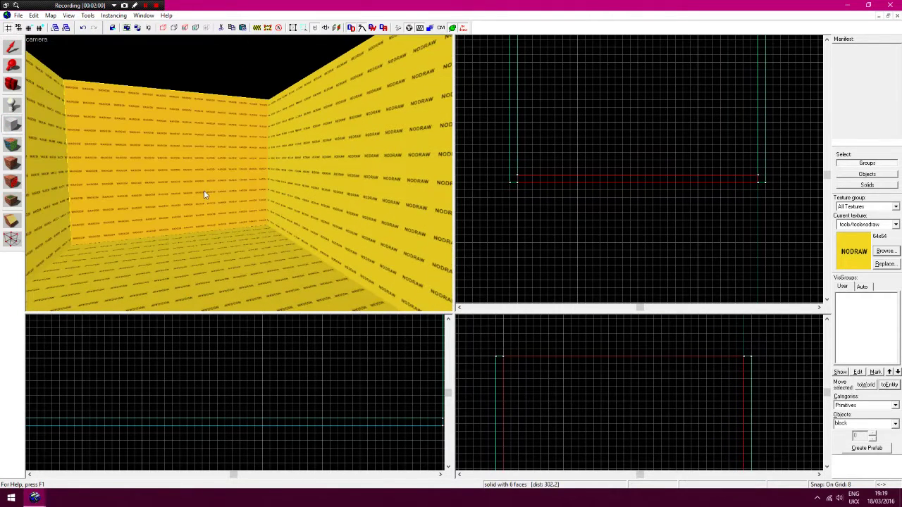
left_click(13, 48)
left_click(592, 263)
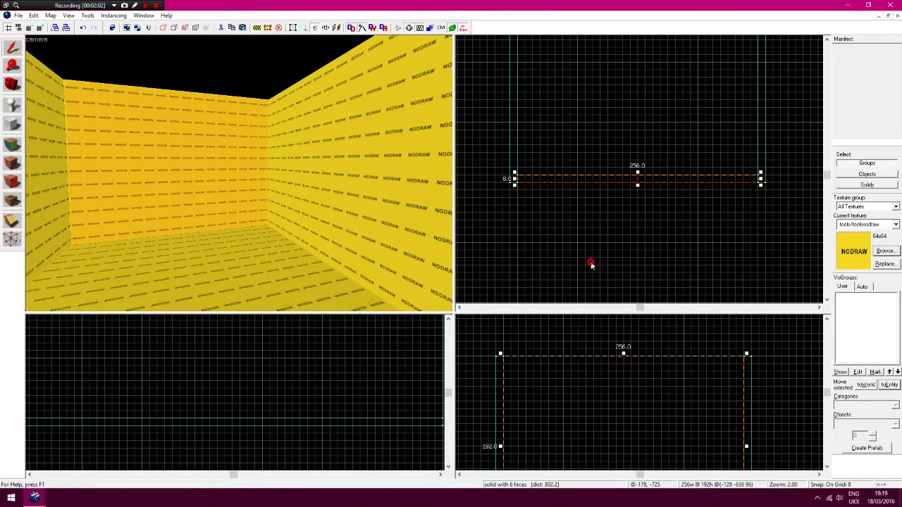
left_click(194, 202)
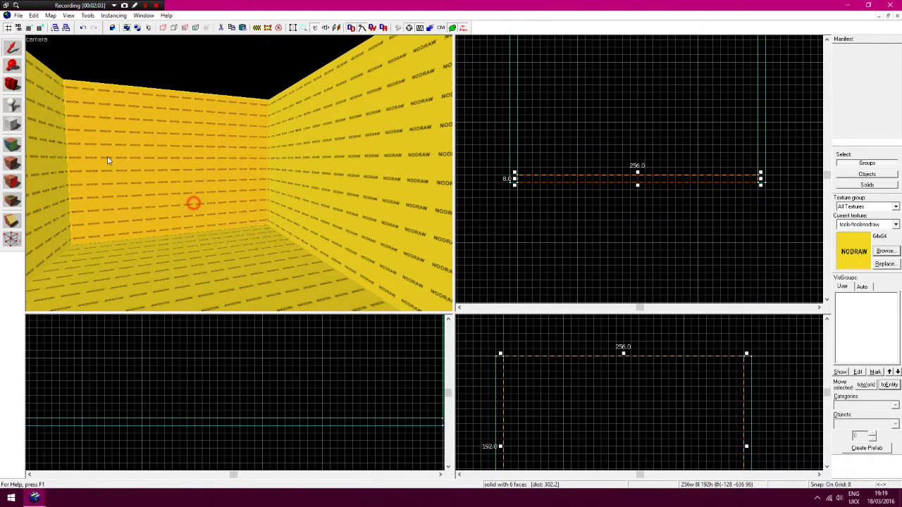
left_click(532, 257)
Create a second block on top of the end wall, 8 thick and spanning to the outer faces of both side walls
key("z")
key("s")
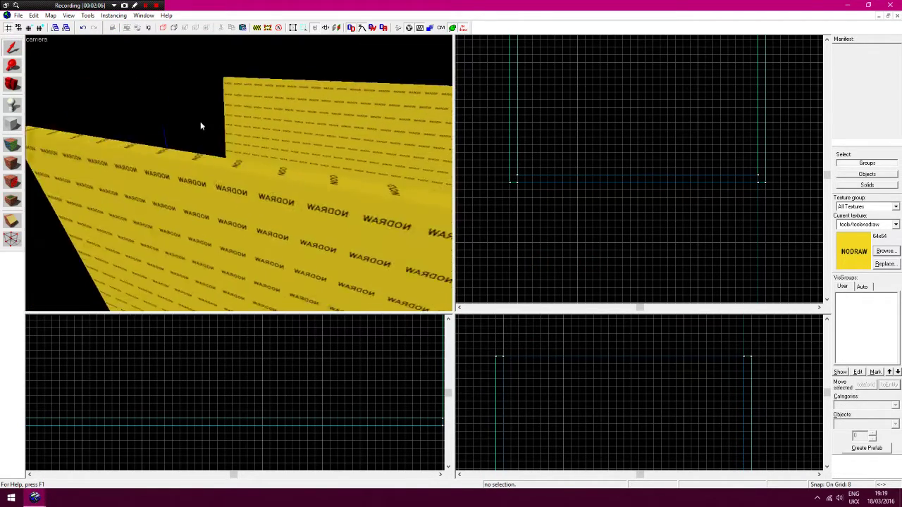
key("a")
key("d")
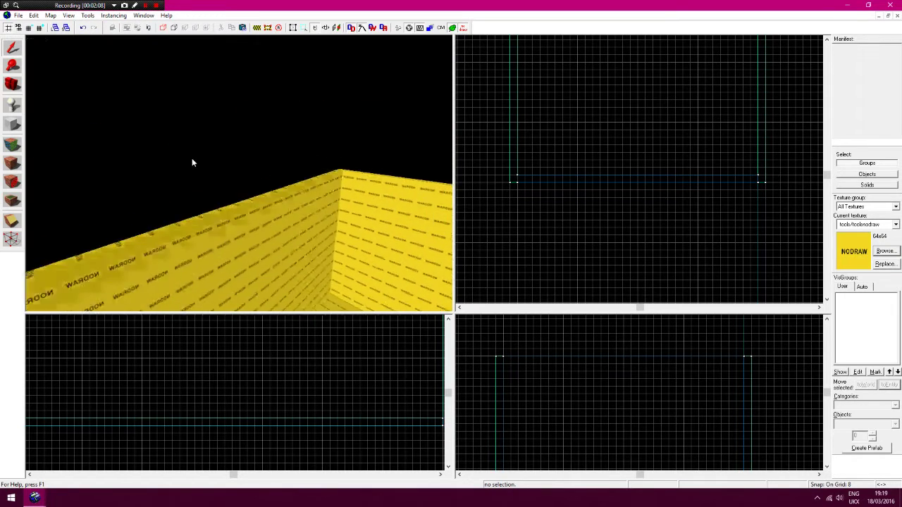
key("w")
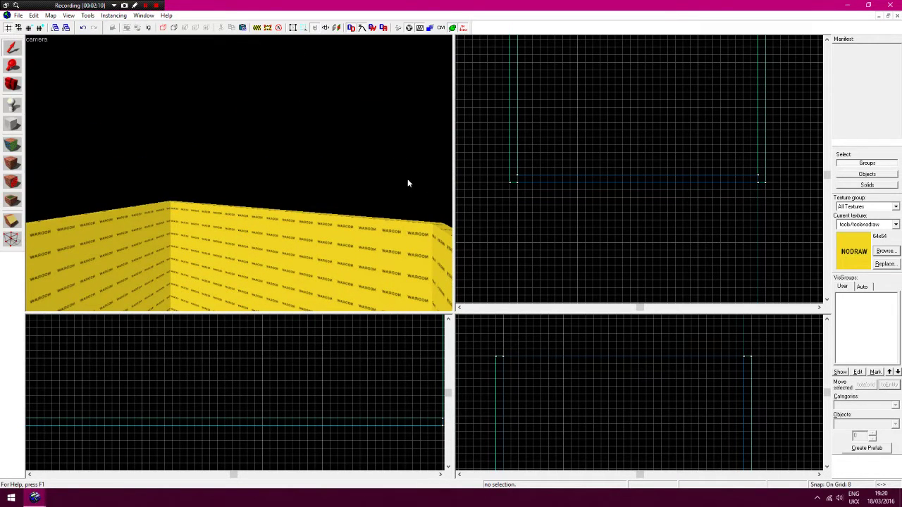
left_click(14, 125)
key("Up")
left_click_drag(496, 394, 748, 363)
left_click_drag(625, 363, 626, 348)
key("Up")
key("Down")
key("Return")
Clip the upper end block diagonally from its top centre down to the inner top corner of one side wall
left_click(13, 222)
key("Up")
left_click_drag(623, 349, 623, 353)
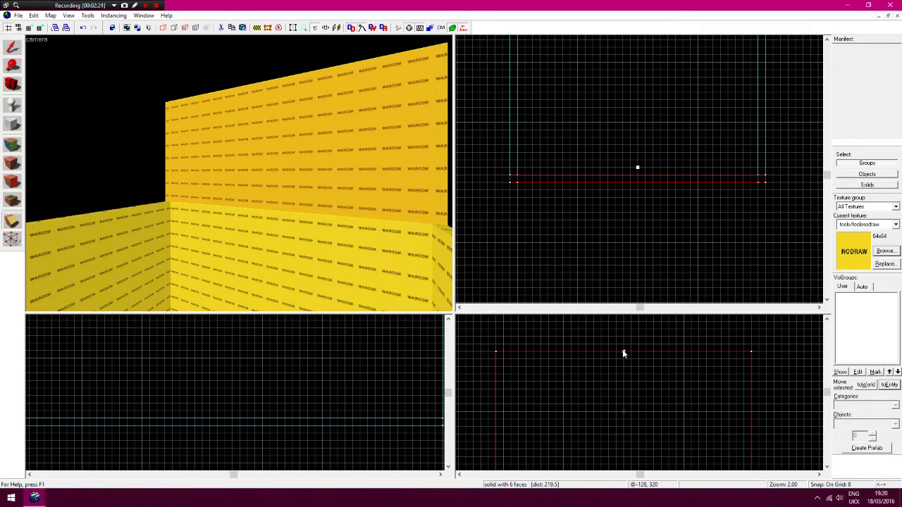
left_click_drag(621, 350, 618, 348)
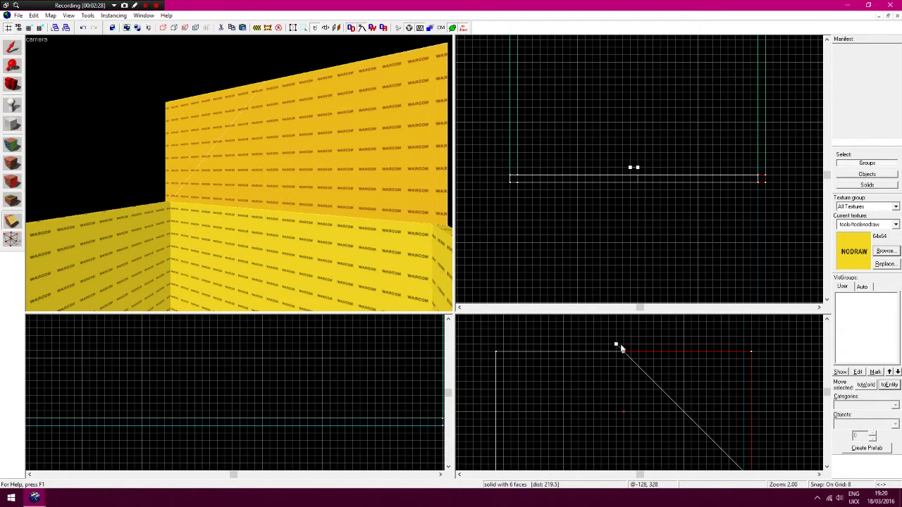
key("Down")
key("Up")
key("Down")
key("Up")
key("Down")
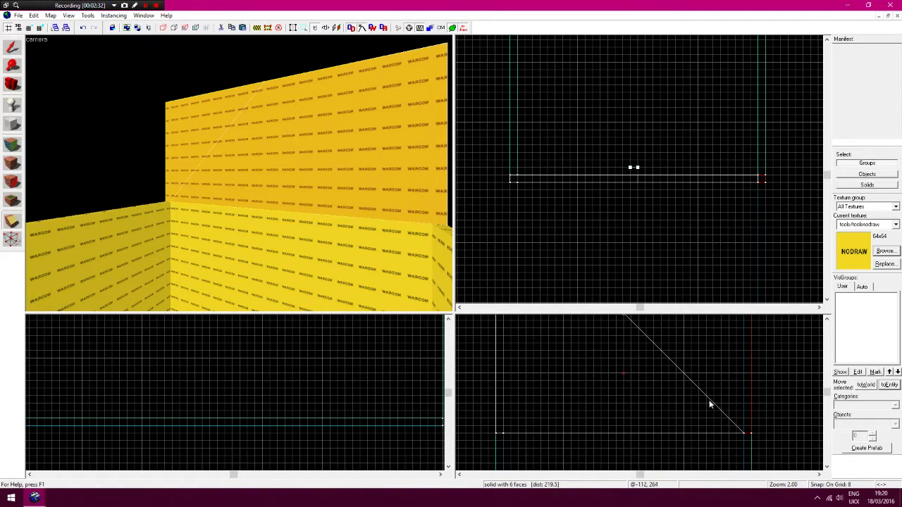
scroll(633, 378, "up", 2)
key("Return")
Clip the other half of the upper end block with a mirrored diagonal to form a triangular gable 256 wide and 128 high
left_click_drag(624, 351, 617, 358)
key("Return")
scroll(611, 370, "down", 2)
left_click(12, 48)
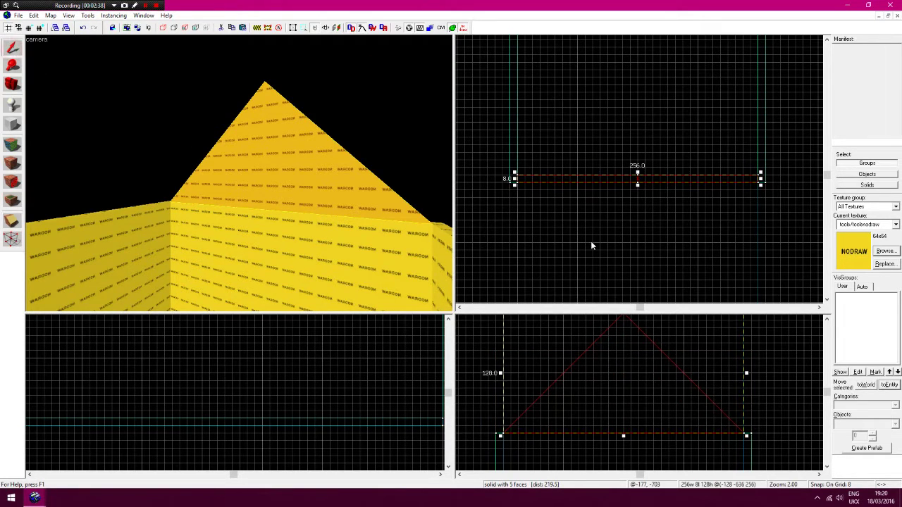
left_click(592, 243)
Lower the outer top edge of one side wall by 8 units with vertex editing to bevel its top
mouse_move(140, 220)
left_mouse_down()
mouse_move(176, 223)
mouse_move(162, 240)
left_mouse_up()
key("a")
left_click(162, 241)
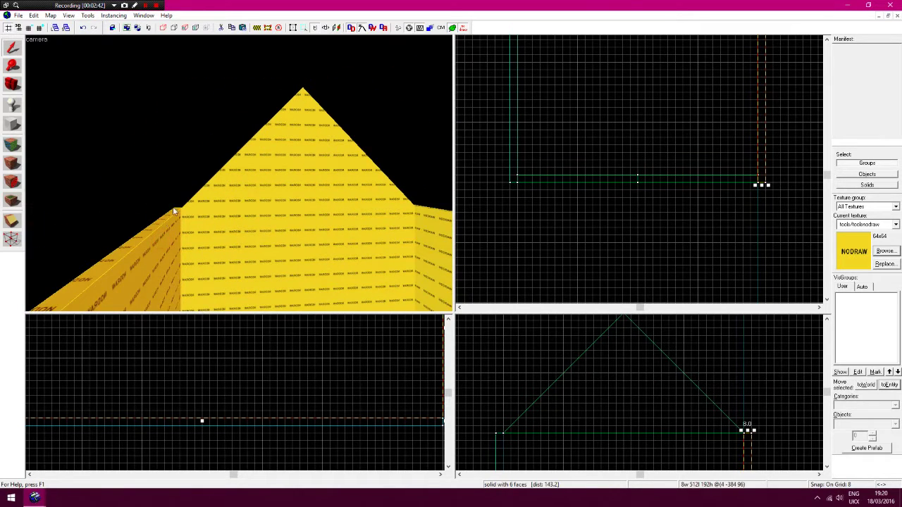
left_click(12, 240)
scroll(725, 427, "up", 3)
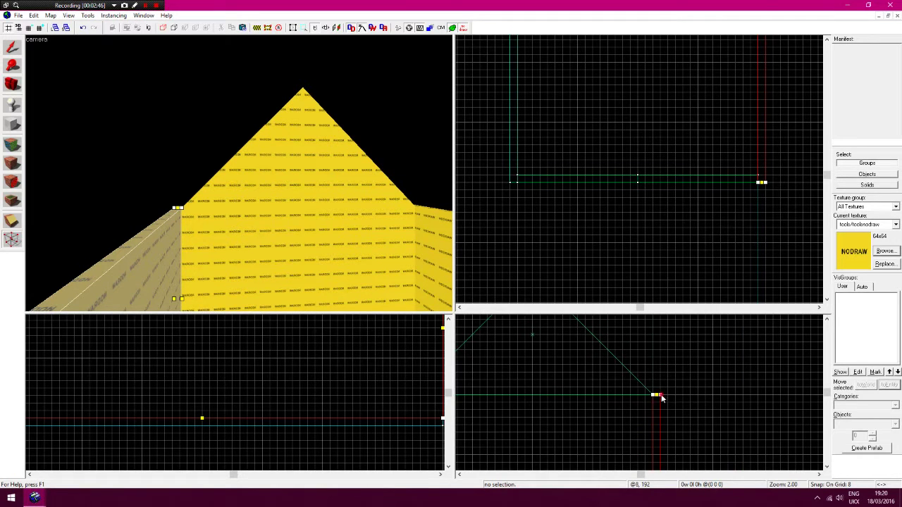
left_click_drag(661, 396, 661, 403)
left_click(459, 475)
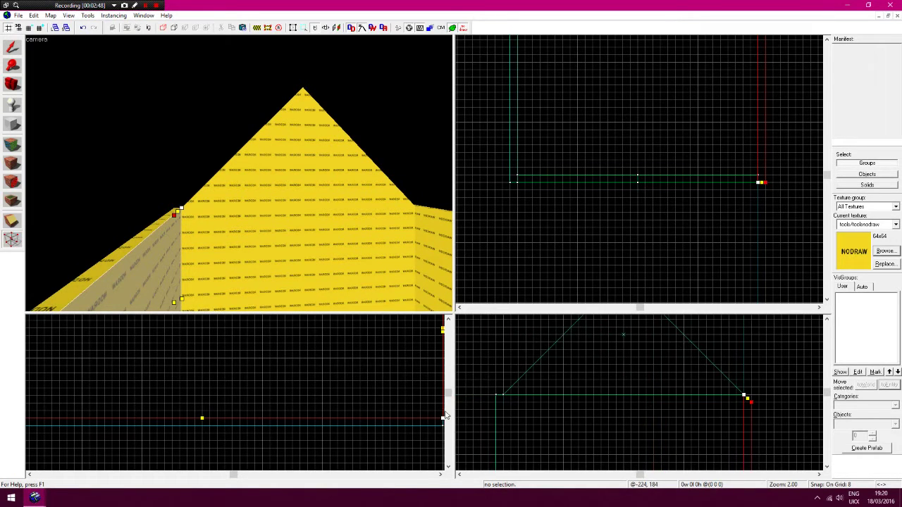
Lower the opposite side wall's outer top edge by 8 units to match the roof slope
left_click(497, 396)
left_click_drag(496, 395, 497, 403)
left_click(12, 47)
left_click(593, 255)
key("z")
Set the grid to 4 units and create a 512-long block over one half, from the ridge to the side wall's outer face
left_click(14, 125)
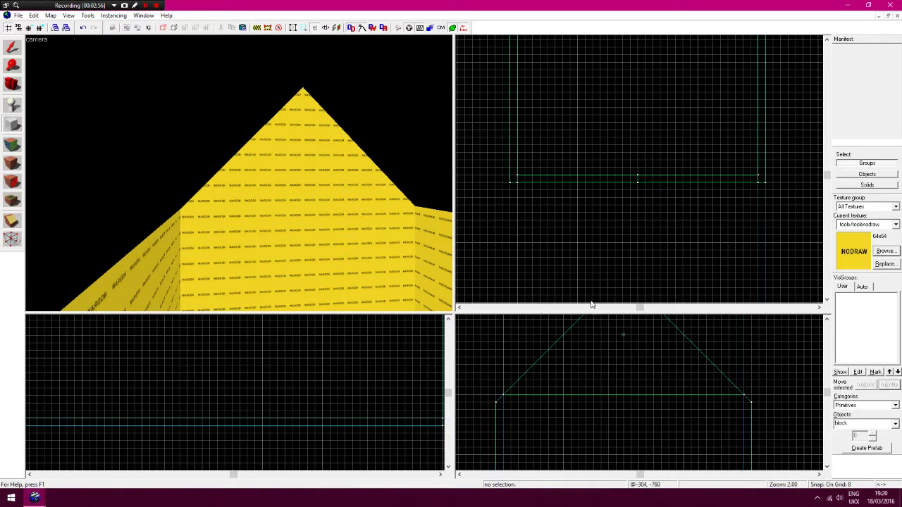
left_click(29, 28)
key("Up")
key("Up")
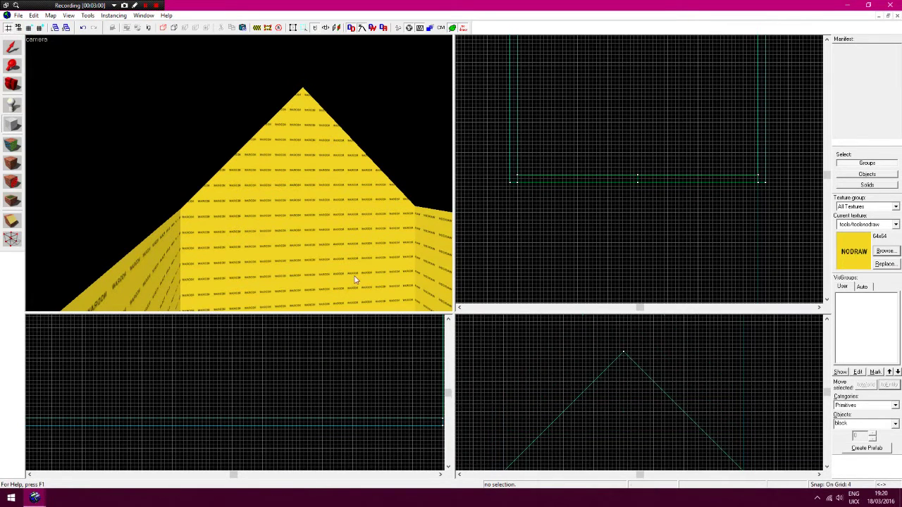
left_click(12, 66)
right_click(622, 236)
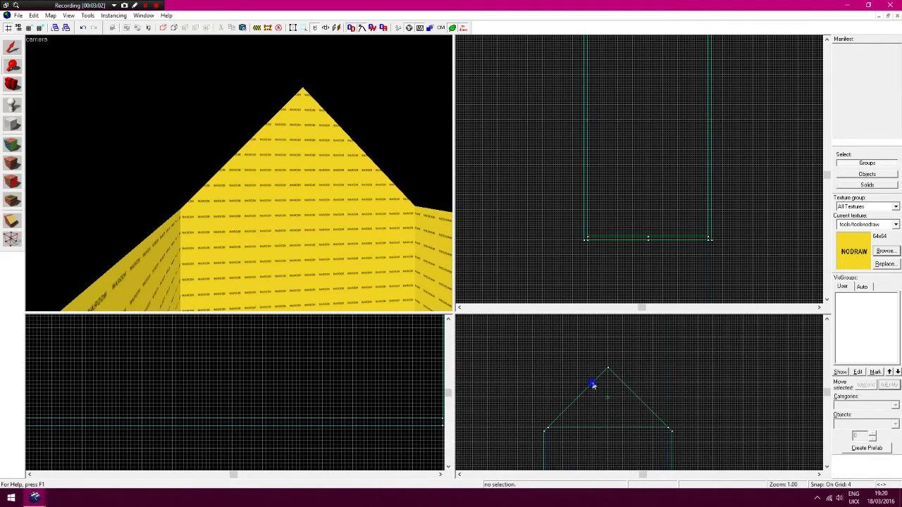
left_click(12, 124)
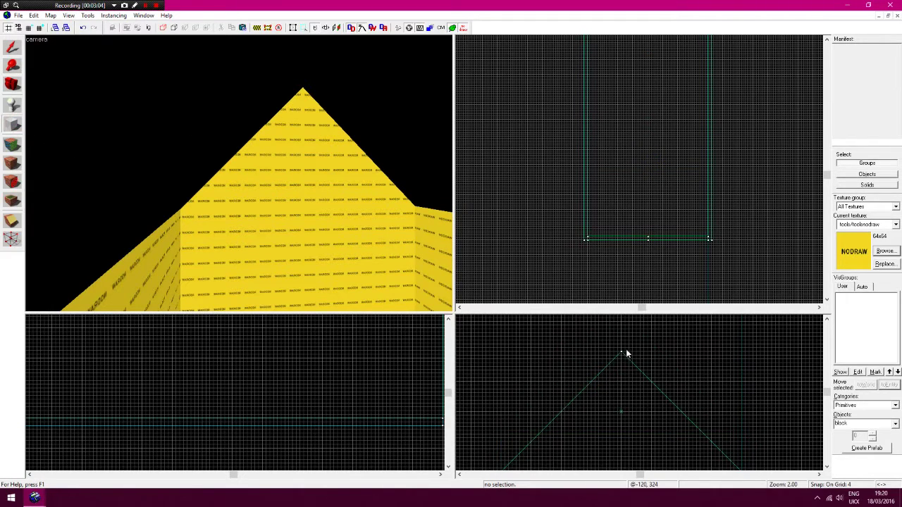
mouse_move(620, 349)
left_mouse_down()
mouse_move(562, 377)
mouse_move(486, 443)
mouse_move(493, 403)
left_mouse_up()
key("Down")
key("Down")
key("Return")
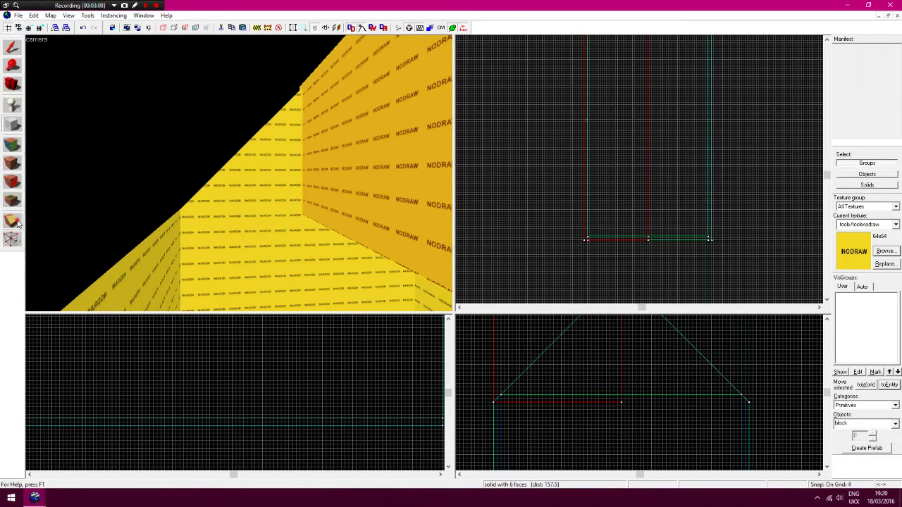
Clip the new block along the gable slope into a thin roof slab running from the ridge to the side wall's outer top edge
left_click(13, 221)
left_click_drag(493, 402, 489, 403)
key("Return")
key("Return")
key("Up")
key("Up")
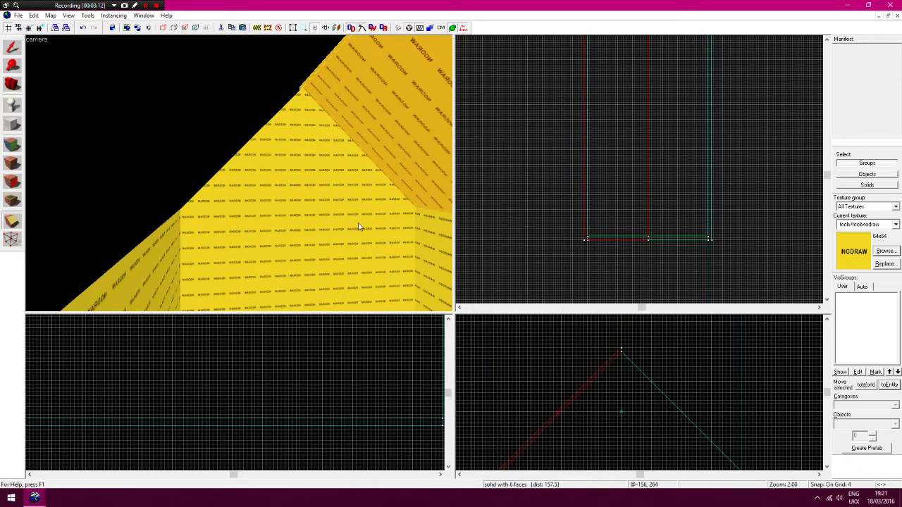
left_click(14, 48)
left_click(572, 198)
key("z")
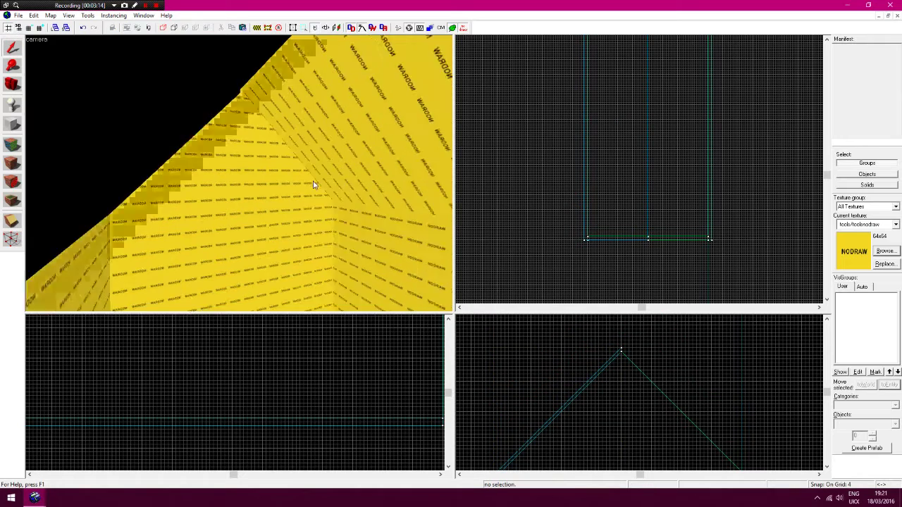
key("z")
Create a block 136 wide, 512 long and 4 high at ridge level over the other half of the building
left_click(14, 127)
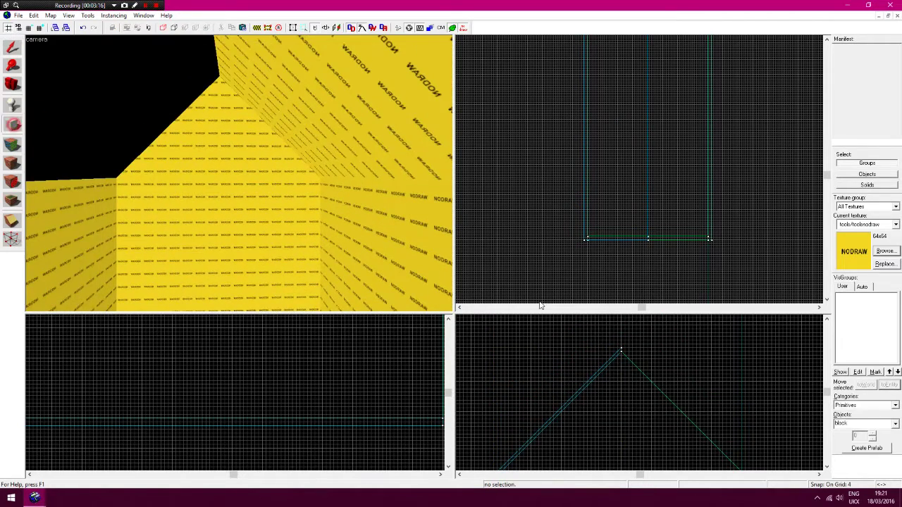
left_click_drag(618, 349, 749, 440)
key("Down")
left_click_drag(714, 243, 715, 244)
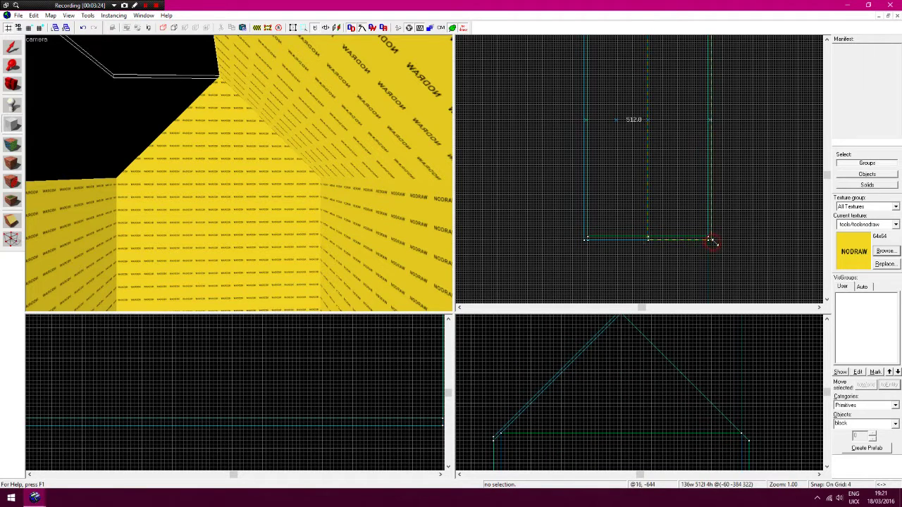
key("Return")
Lower the flat slab's outer end vertices to the side wall's outer top edge so it follows the gable slope
left_click(12, 63)
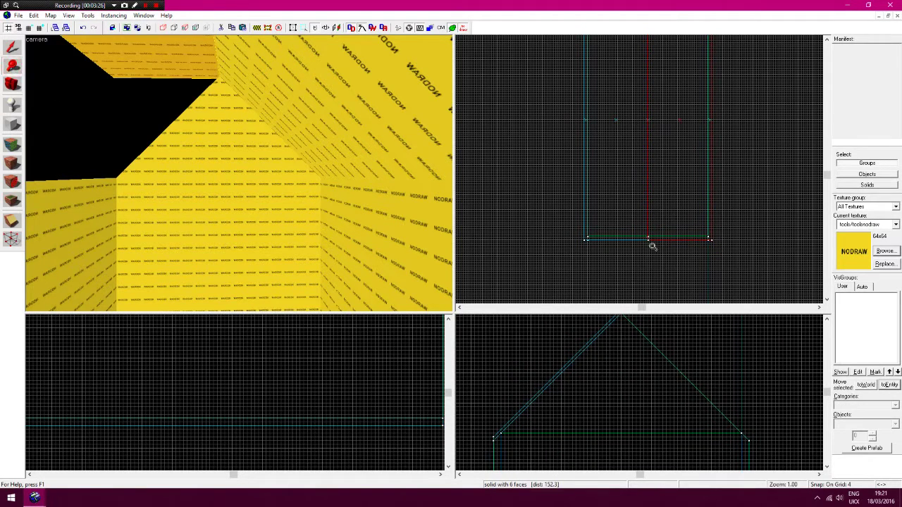
left_click(665, 241)
left_click(746, 445)
right_click(747, 445)
middle_click_drag(755, 397, 749, 444)
left_click(767, 377)
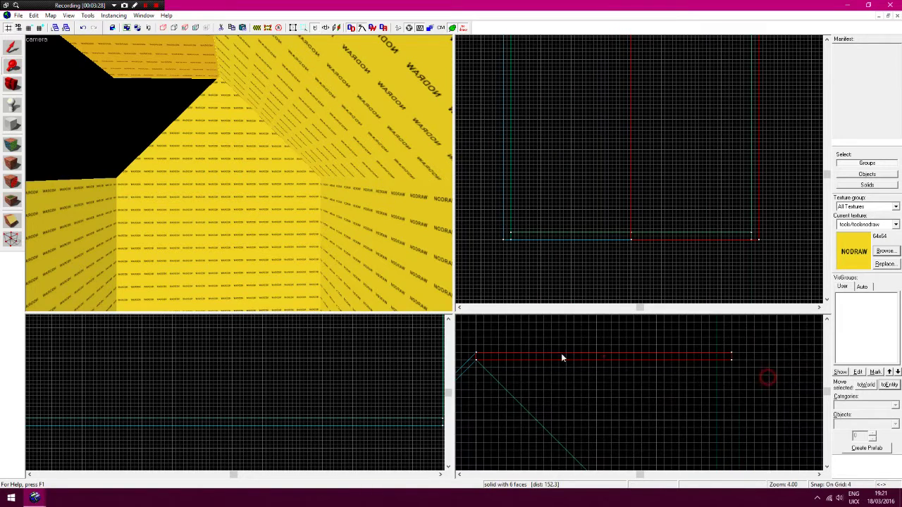
left_click_drag(669, 326, 800, 406)
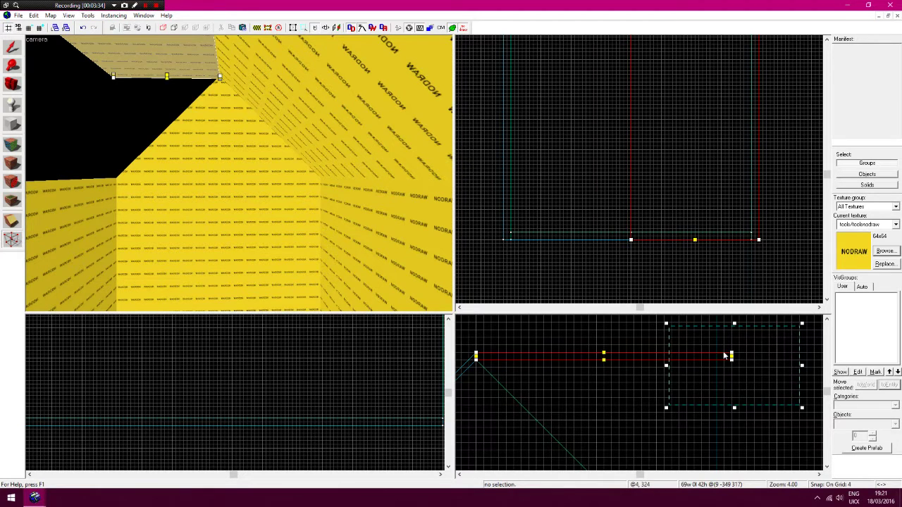
key("Return")
left_click_drag(732, 359, 732, 424)
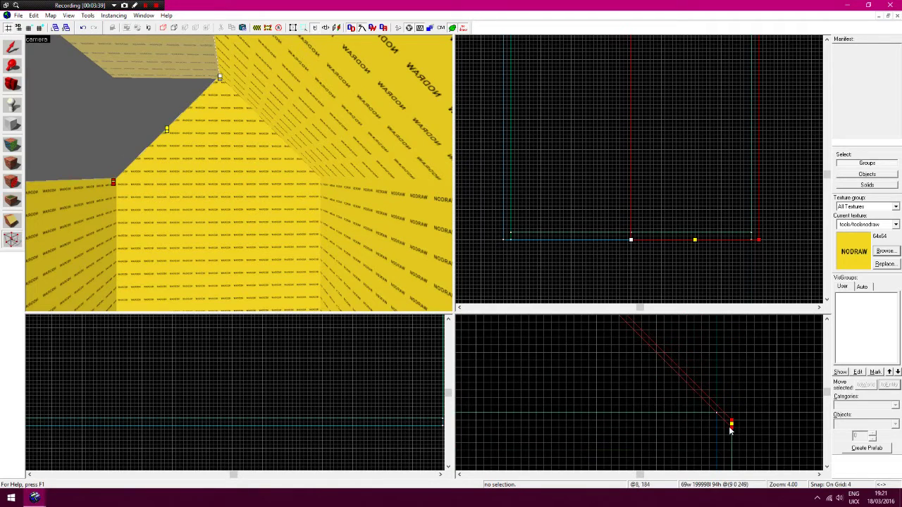
left_click(14, 51)
left_click(491, 176)
key("z")
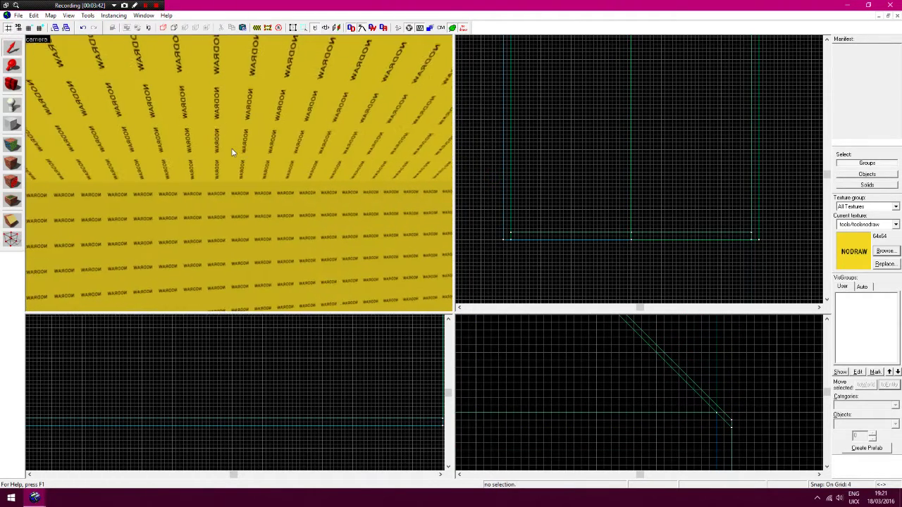
Inspect the roof slabs, side walls and gable from inside and from the open end of the building
key("a")
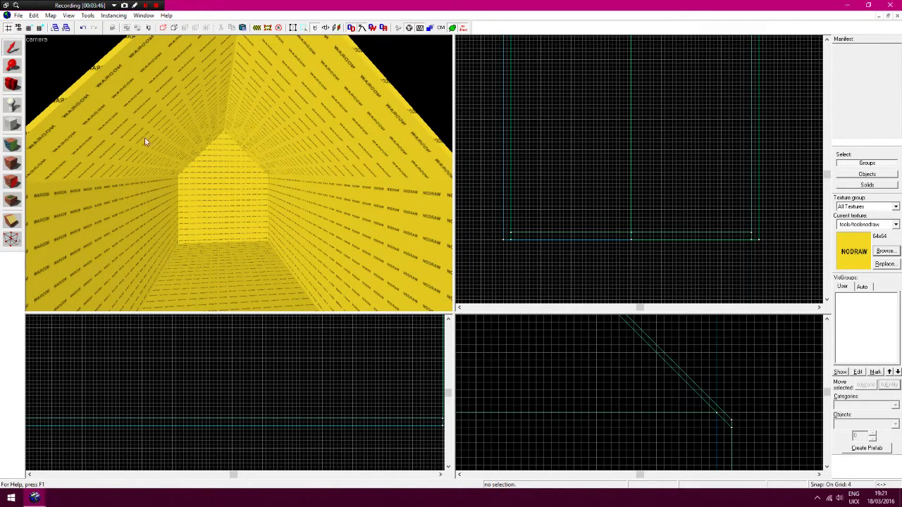
left_click_drag(157, 149, 205, 142)
right_click_drag(206, 142, 206, 142)
left_click_drag(206, 142, 205, 142)
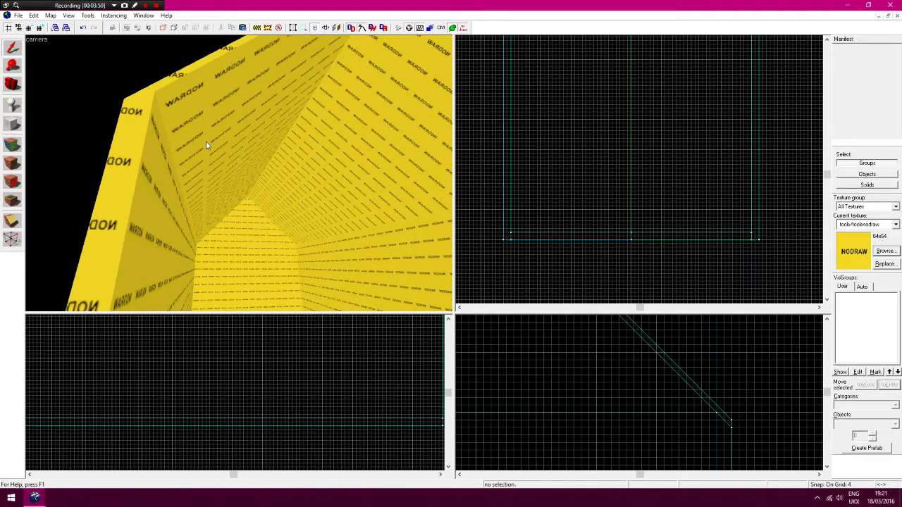
key("Right")
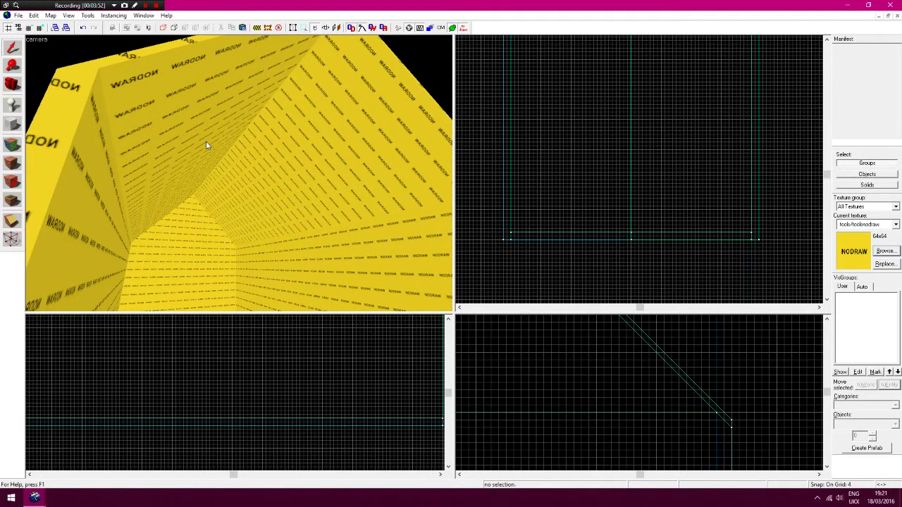
left_click(8, 64)
right_click(661, 399)
key("Left")
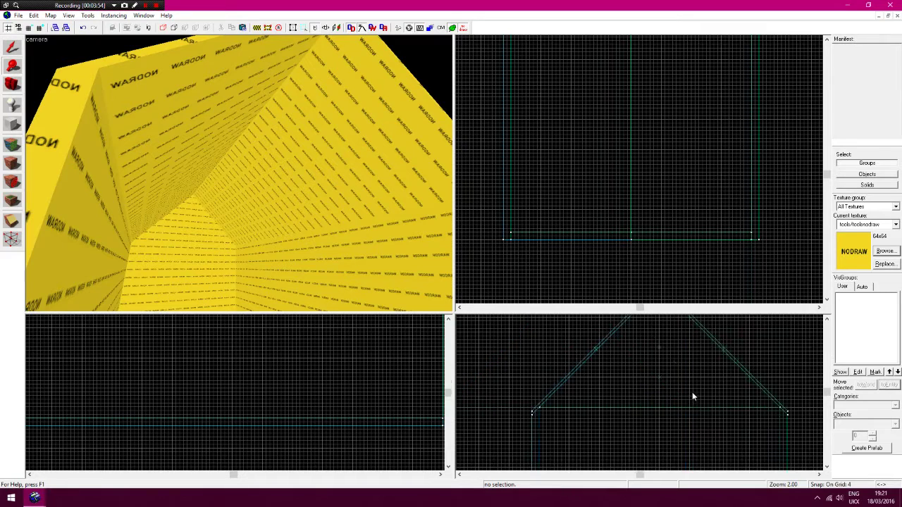
key("Up")
left_click(12, 48)
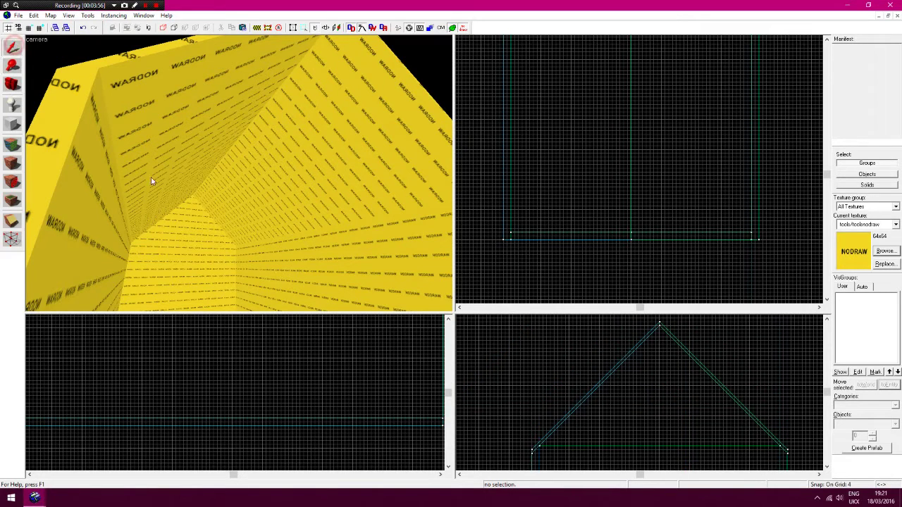
key("Left")
key("d")
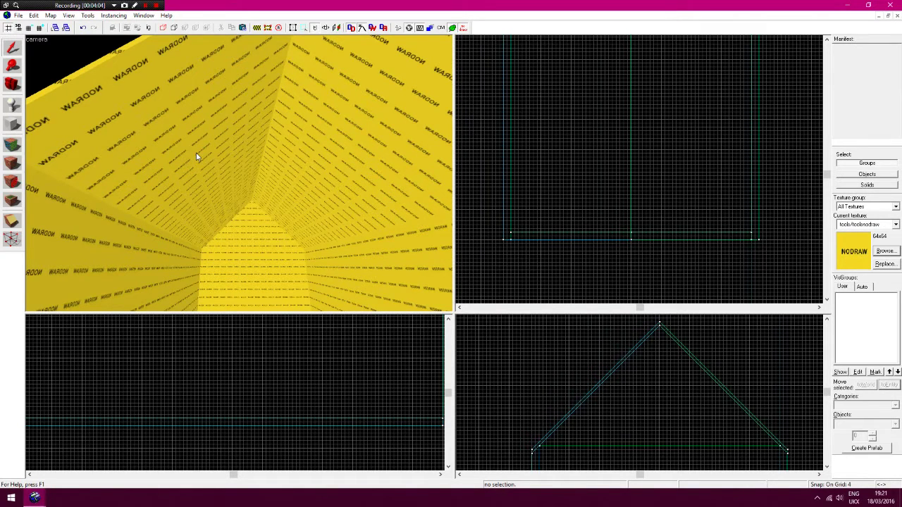
key("Down")
key("shift+Up")
key("Up")
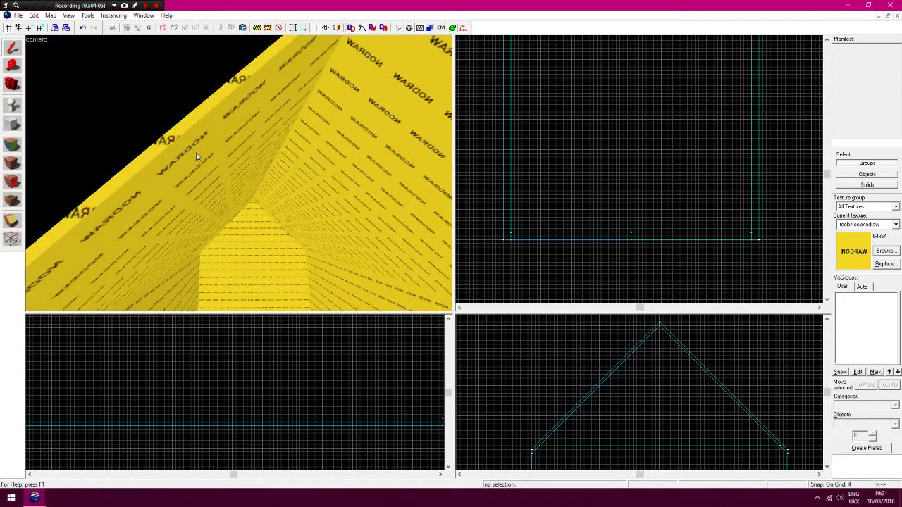
key("Left")
key("Right")
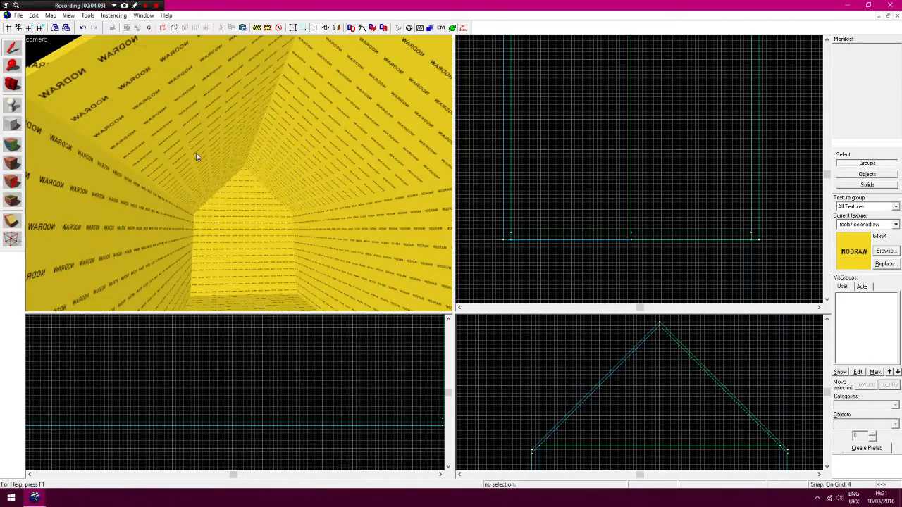
key("Up")
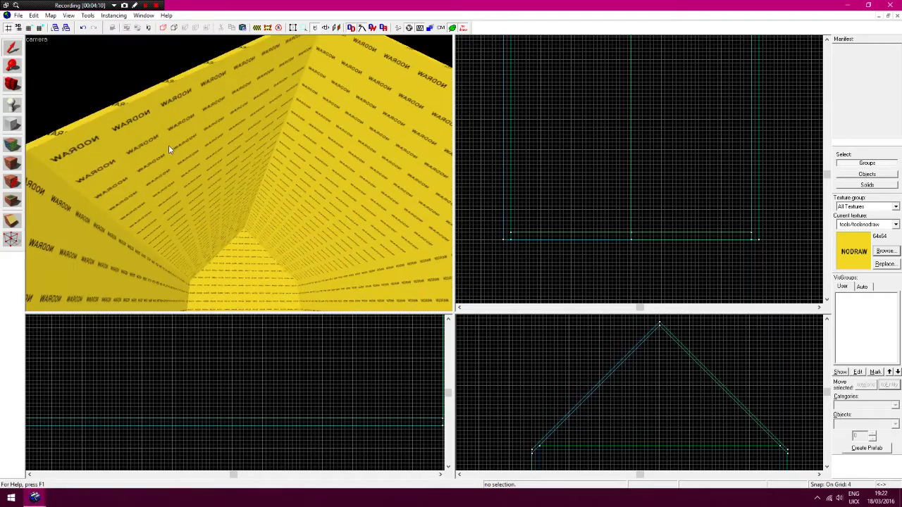
key("d")
Create a beam 256 wide, 8 thick and about 8 high between the side wall tops at the building's open end
left_click(12, 124)
key("Up")
key("Up")
key("Up")
key("Up")
key("Up")
key("Up")
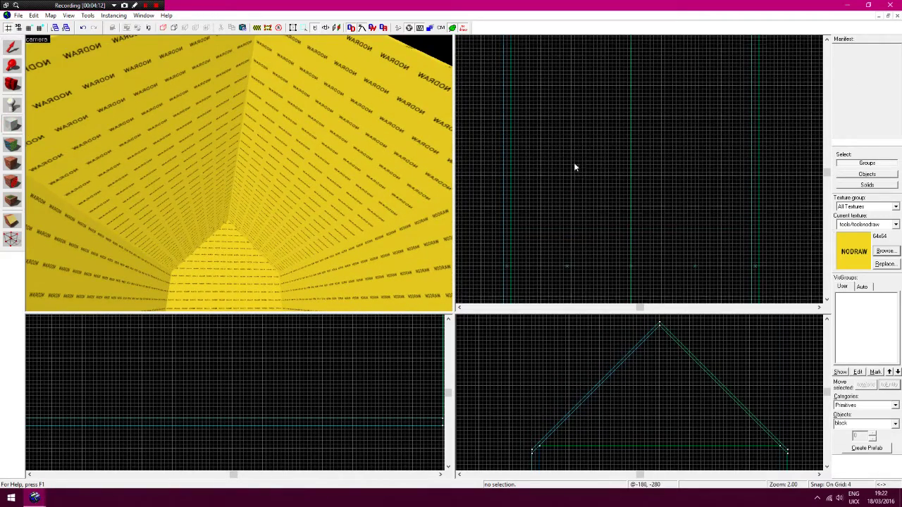
key("Left")
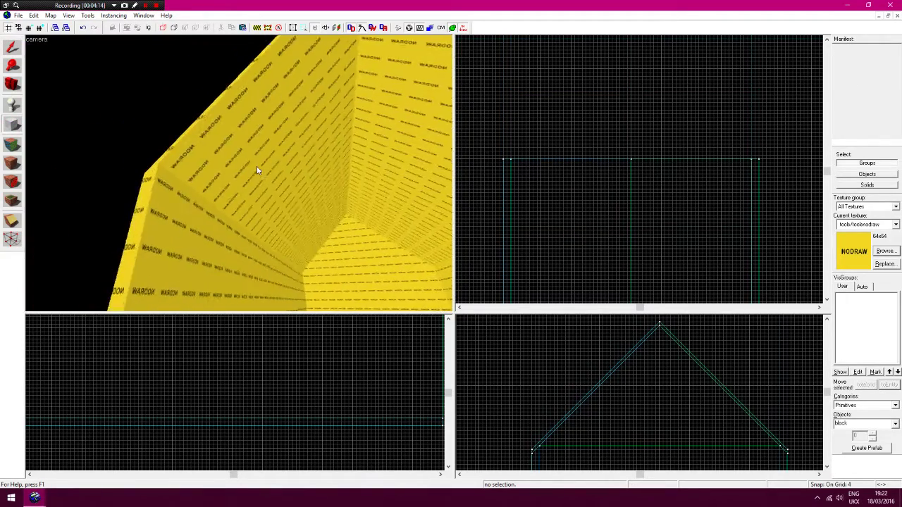
key("Right")
left_click_drag(517, 163, 754, 169)
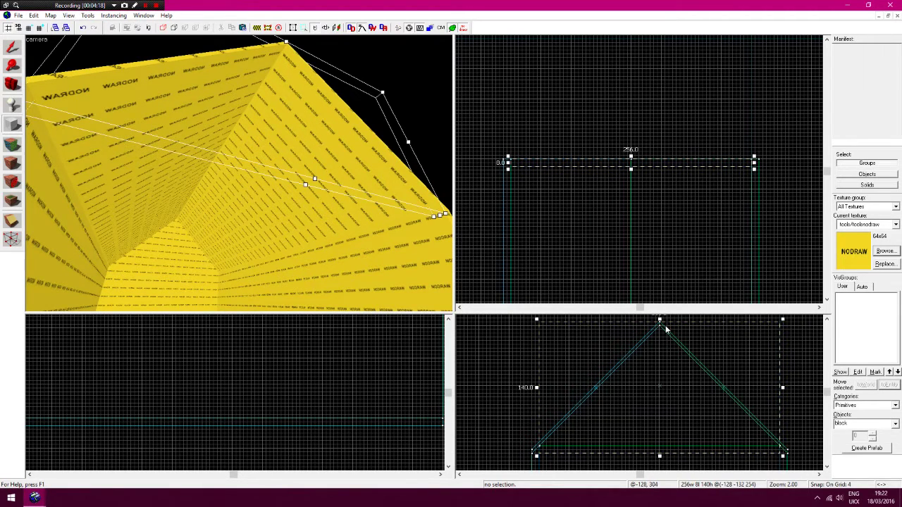
left_click_drag(661, 321, 663, 444)
key("Return")
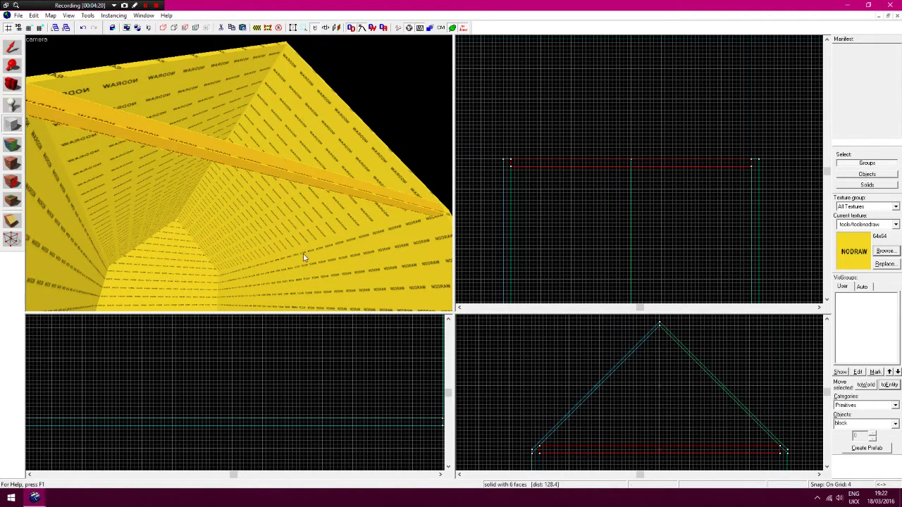
Create a block 128 wide, 8 thick and 128 high on top of the cross beam, filling one half of the gable opening
left_click(7, 66)
right_click(246, 398)
right_click(249, 399)
left_click(168, 343)
key("Right")
key("Right")
left_click(243, 370)
left_click(663, 159)
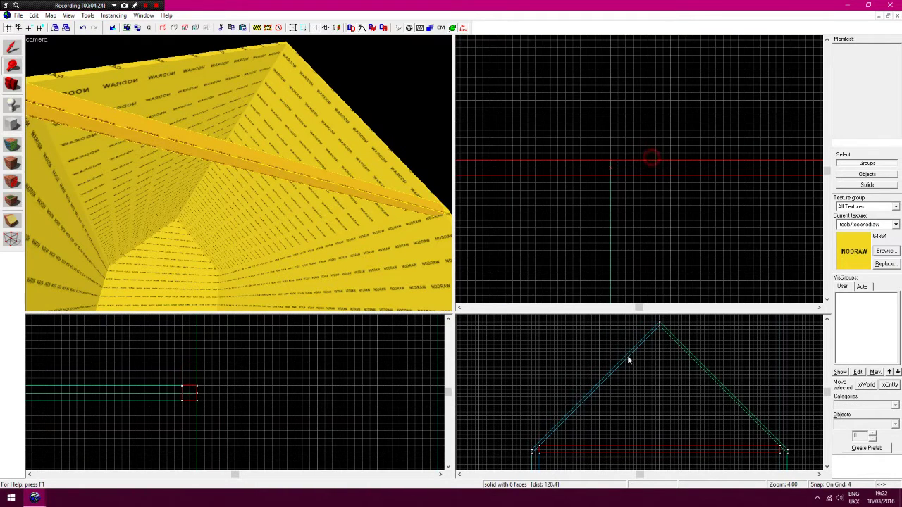
left_click(667, 358)
left_click(13, 48)
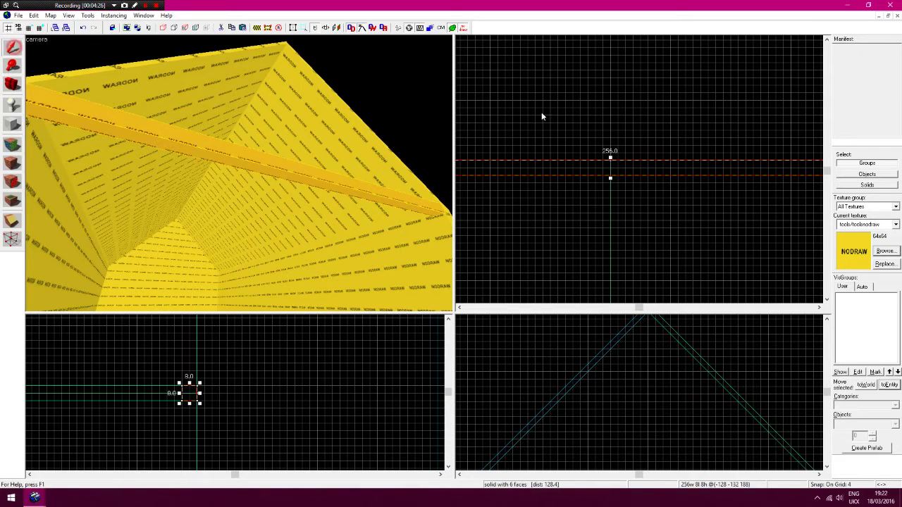
left_click(602, 107)
left_click(12, 124)
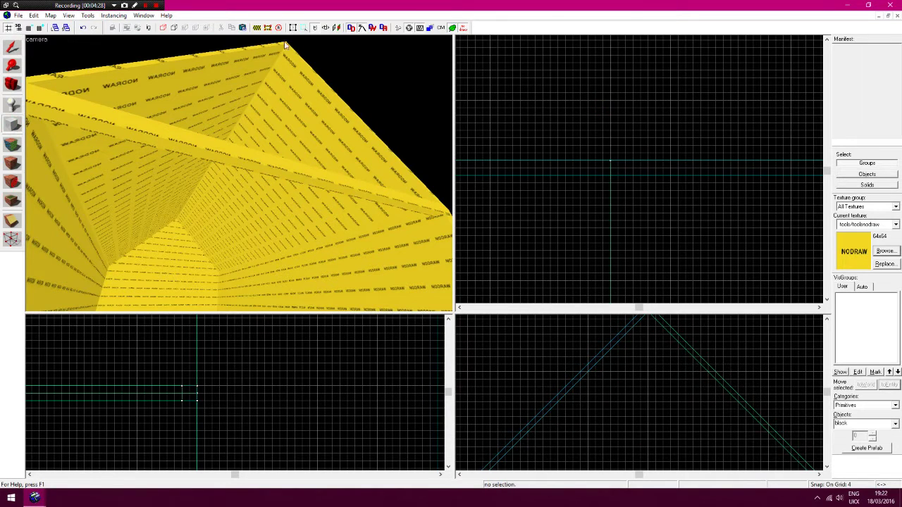
key("Up")
left_click_drag(649, 349, 710, 406)
key("Down")
key("Down")
key("Down")
key("Down")
key("Down")
key("Right")
key("Right")
key("Return")
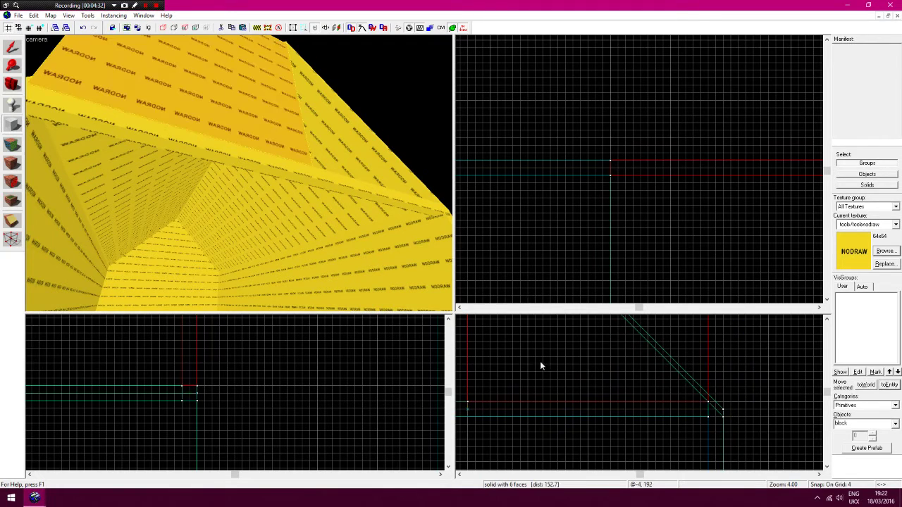
Clip the block along two lines parallel to the roof slope, leaving a diagonal rafter directly beneath the roof slab
key("shift+x")
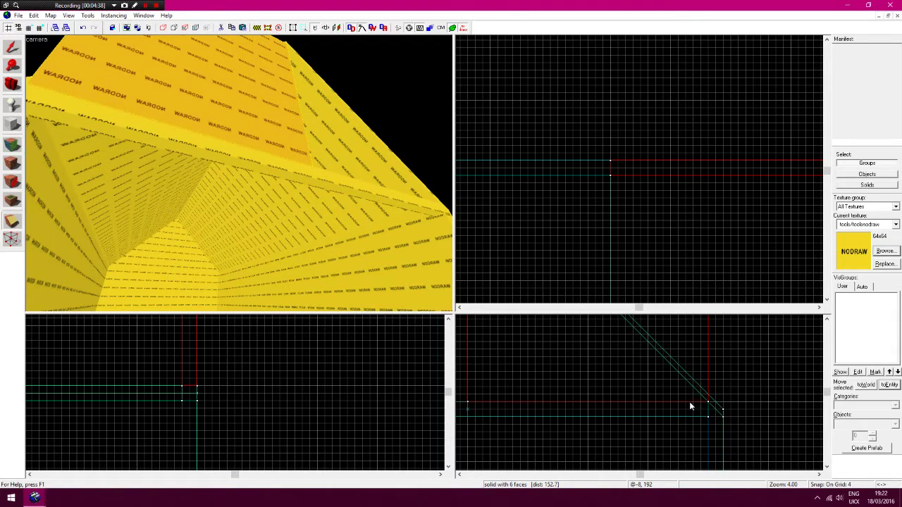
mouse_move(685, 401)
left_mouse_down()
mouse_move(680, 397)
mouse_move(693, 408)
left_mouse_up()
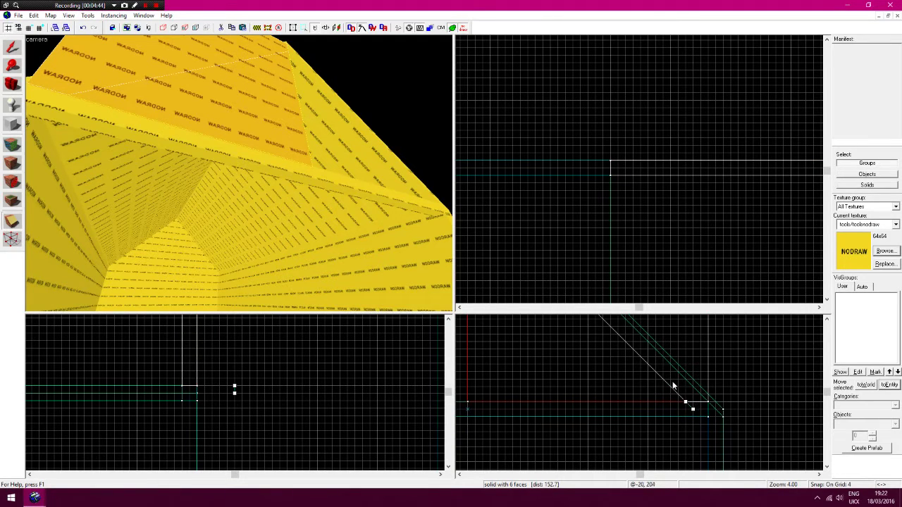
key("Return")
left_click_drag(708, 402, 701, 395)
key("Return")
key("Up")
key("Up")
key("Left")
key("Up")
key("Up")
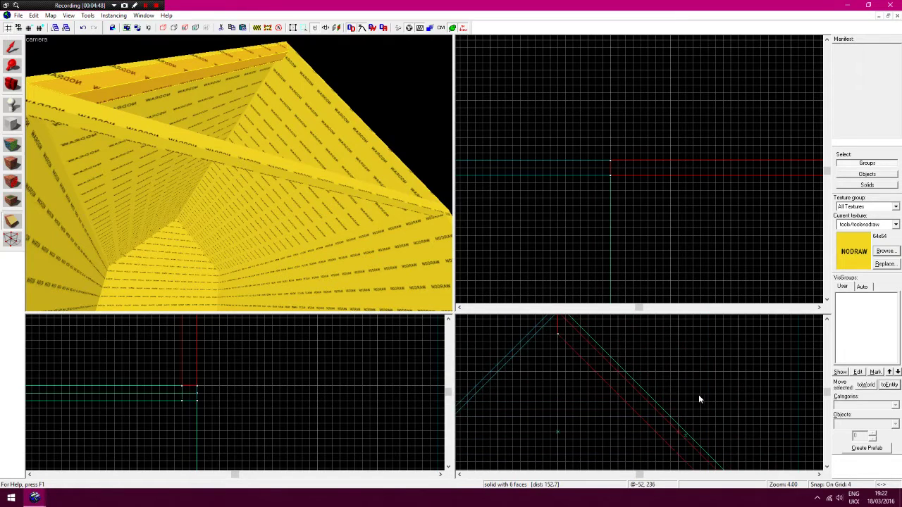
Duplicate the rafter and rotate the copy 180 degrees about the Z axis
left_click(12, 48)
left_click(623, 91)
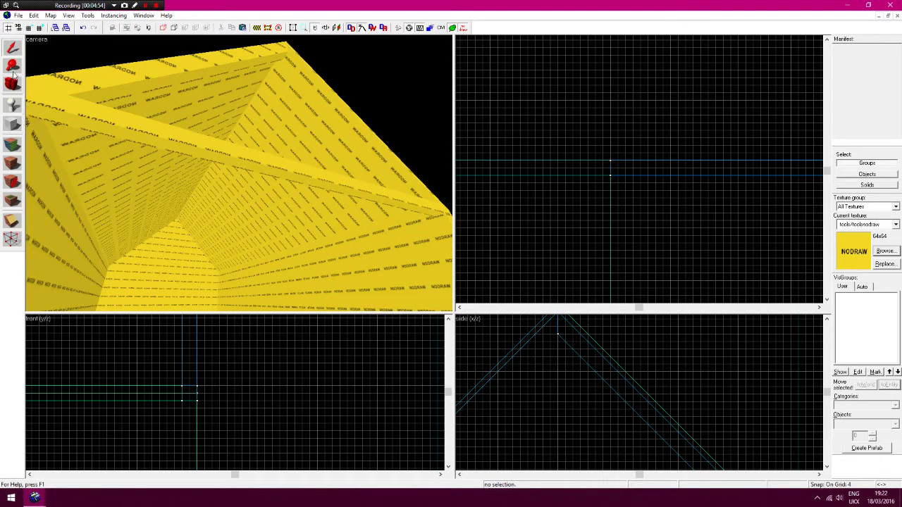
left_click(194, 65)
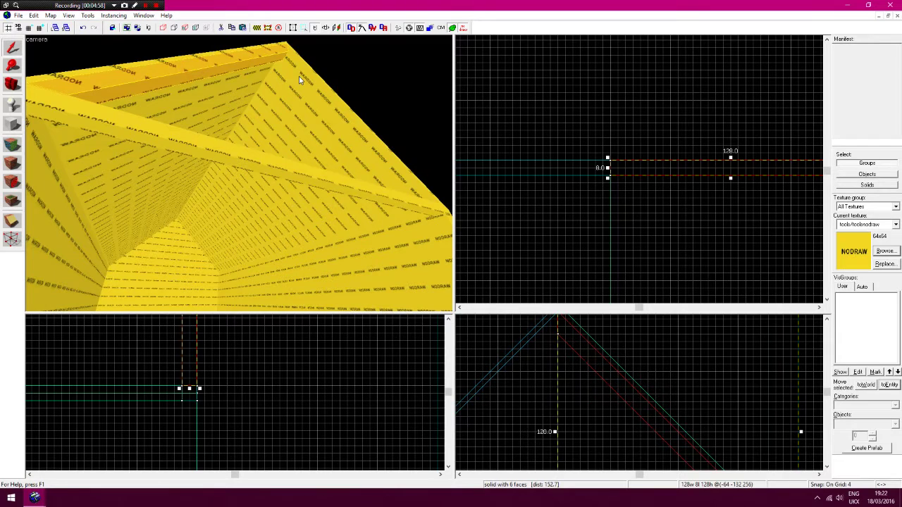
key("ctrl+v")
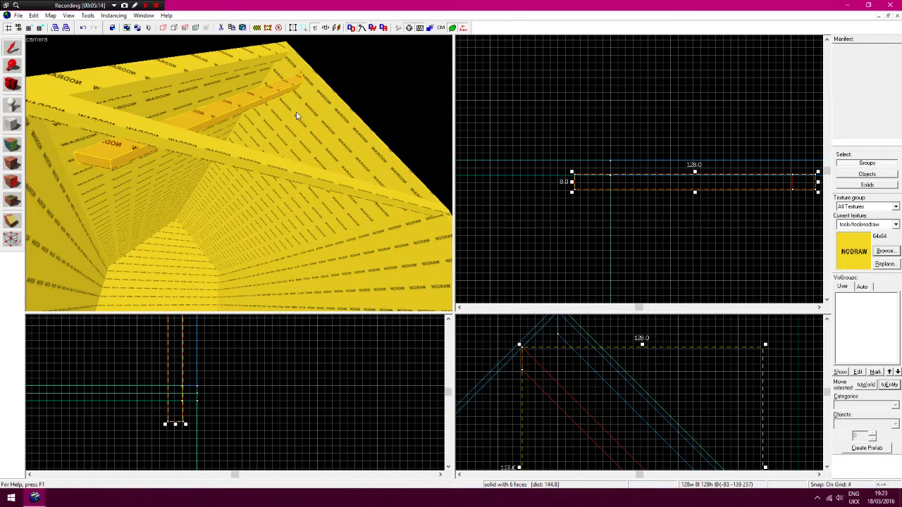
key("ctrl+m")
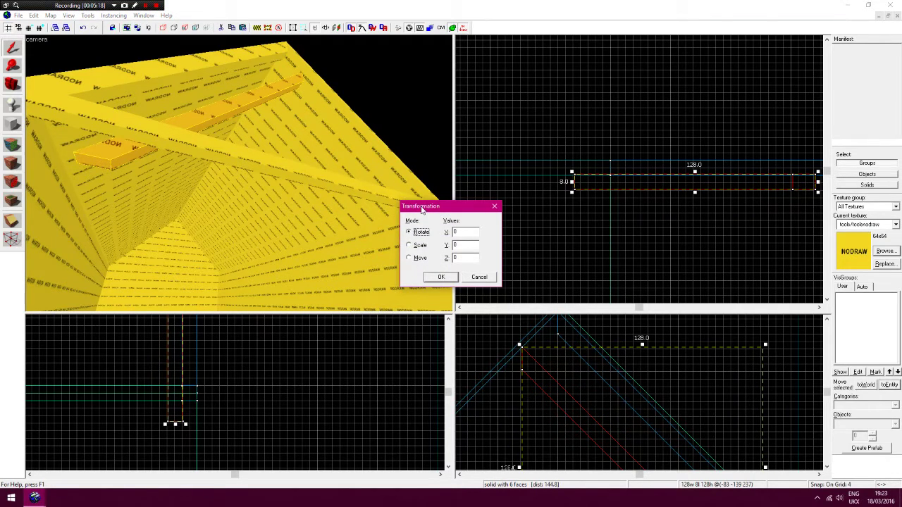
double_click(461, 258)
type("18")
key("Return")
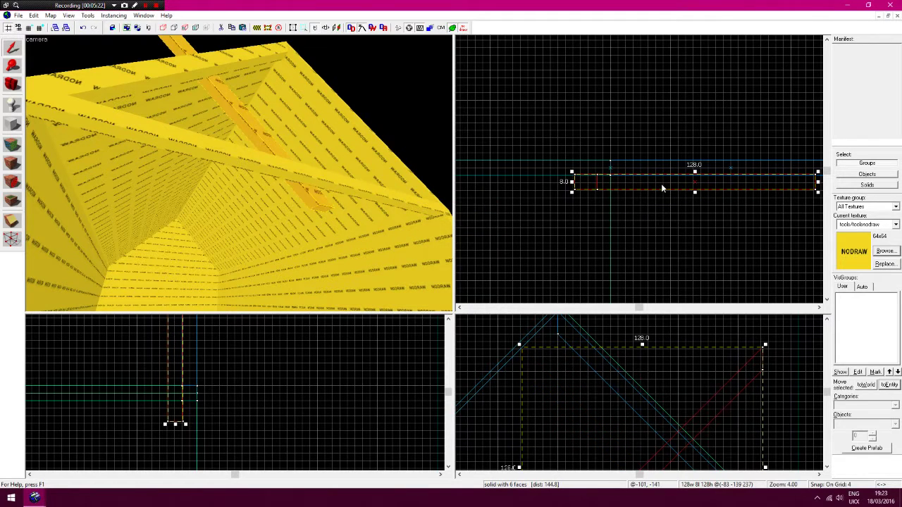
Move the rotated rafter beneath the opposite roof slope, in line with the cross beam and meeting the first rafter at the ridge
left_click_drag(731, 392, 530, 398)
left_click_drag(599, 183, 599, 160)
key("Escape")
left_click_drag(305, 107, 281, 108)
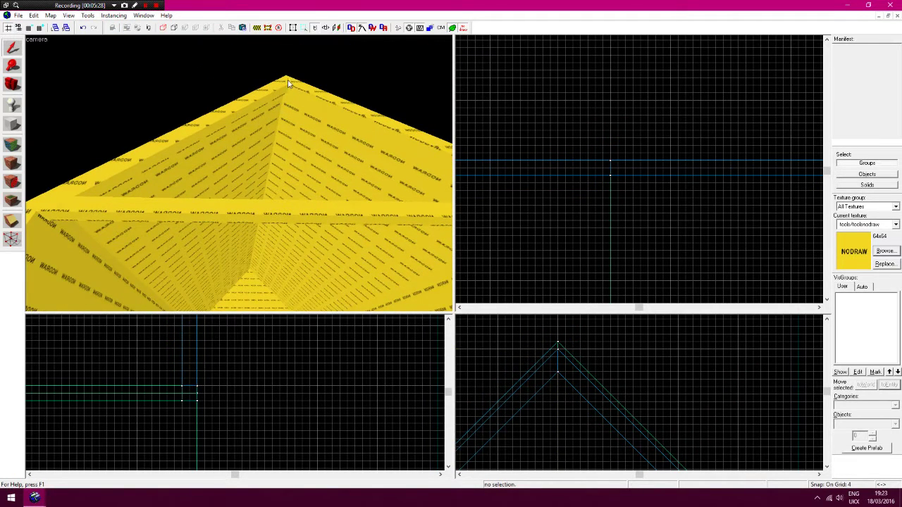
Create a central post 8 wide, 8 thick and 116 high between the cross beam and the ridge
left_click(12, 125)
key("Down")
mouse_move(550, 334)
left_mouse_down()
mouse_move(565, 351)
mouse_move(566, 402)
left_mouse_up()
key("Down")
key("Down")
key("Down")
key("Down")
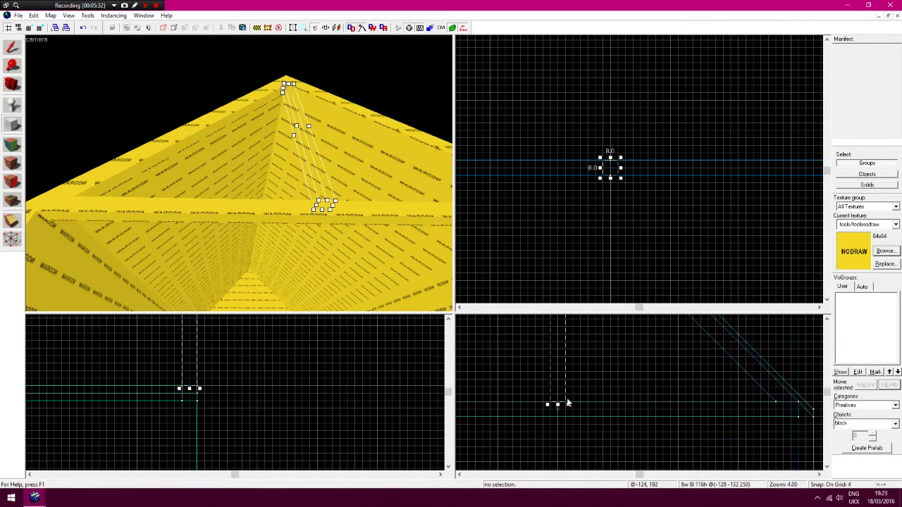
key("Return")
Clip both upper corners of the central post along the undersides of the two rafters
left_click(16, 66)
key("Up")
key("Up")
key("Up")
key("Up")
key("Up")
key("Up")
left_click(557, 353)
left_click(18, 223)
mouse_move(544, 405)
left_mouse_down()
mouse_move(560, 394)
mouse_move(537, 418)
mouse_move(572, 404)
mouse_move(548, 382)
left_mouse_up()
key("Return")
key("Return")
Examine how the central post fits between the cross beam and the rafters, from its foot to the ridge
left_click(12, 64)
right_click(633, 195)
left_click(663, 177)
right_click(636, 360)
right_click(636, 361)
left_click(638, 365)
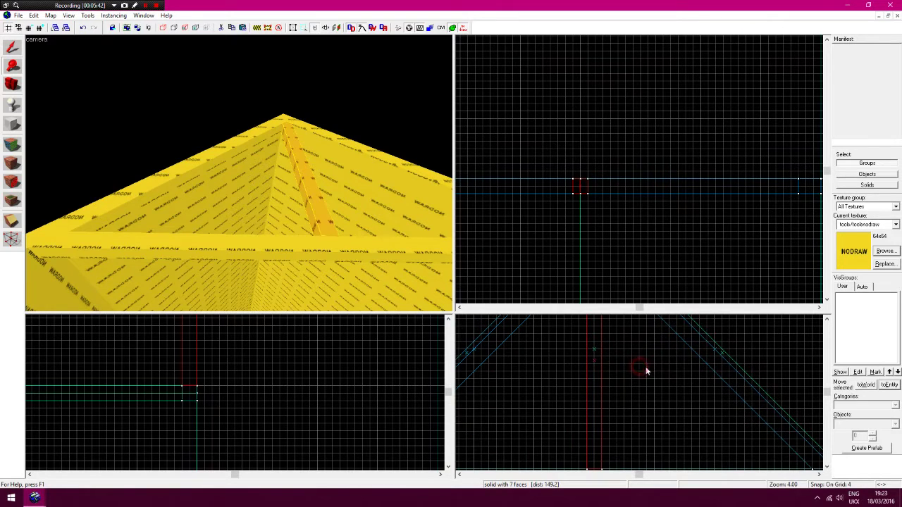
left_click(12, 124)
key("Down")
key("Up")
key("Up")
key("Up")
key("Up")
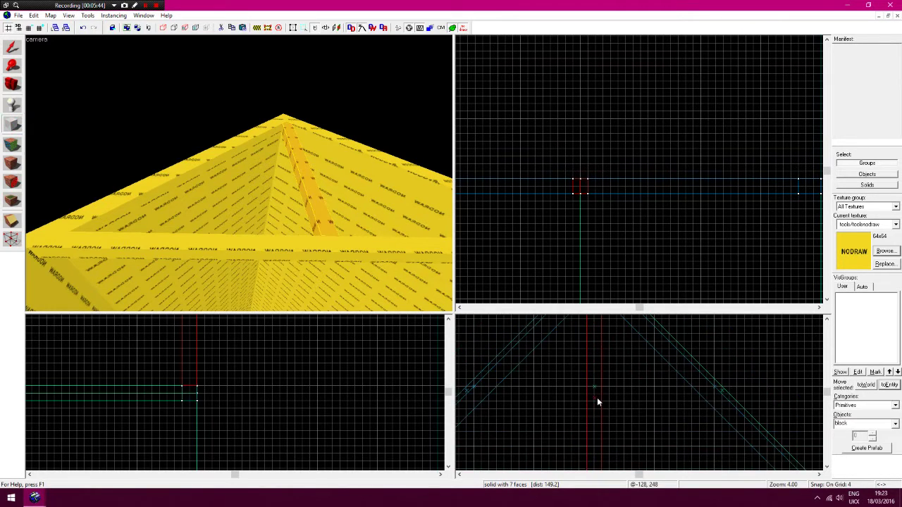
key("Down")
key("Down")
key("Down")
key("Down")
key("Down")
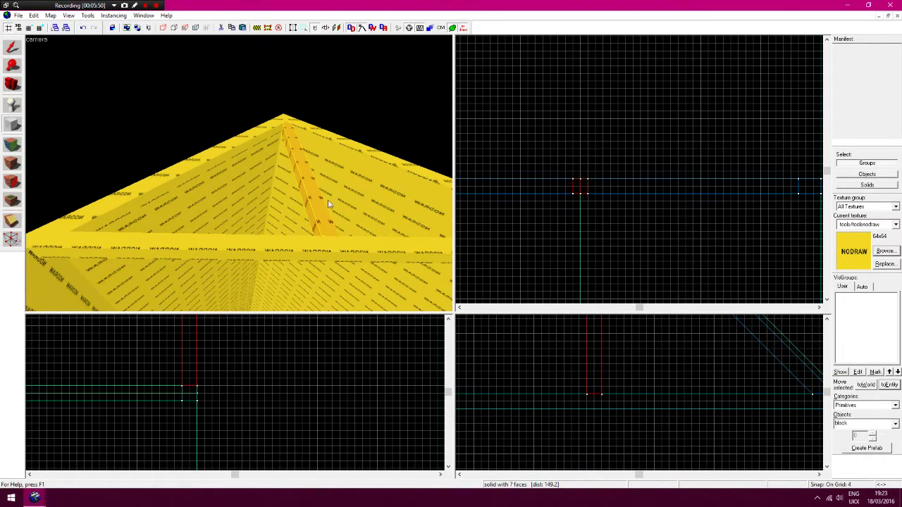
Create a block 144 wide, 8 thick and 128 high above the cross beam, starting at the central post's side
key("Right")
key("Up")
key("Up")
key("Up")
key("Up")
left_click_drag(600, 394, 786, 340)
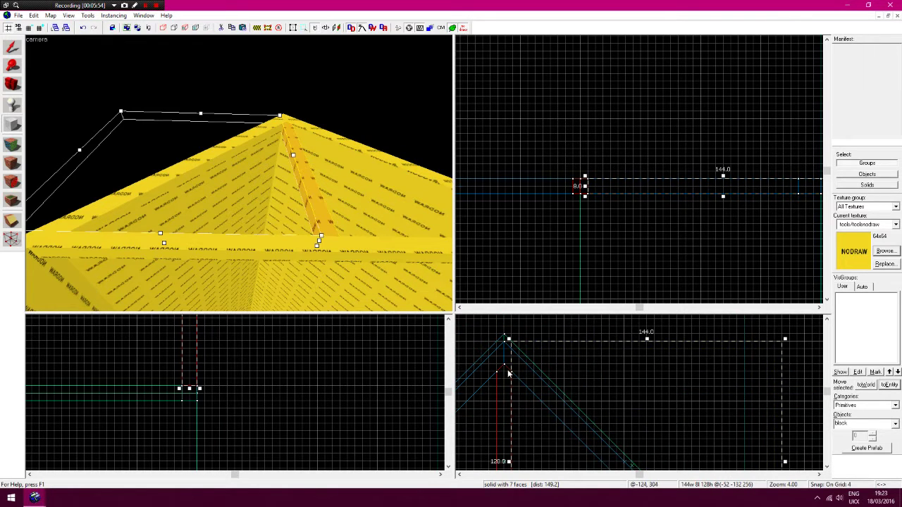
key("Down")
key("Down")
key("Down")
key("Down")
key("Up")
key("Up")
key("Up")
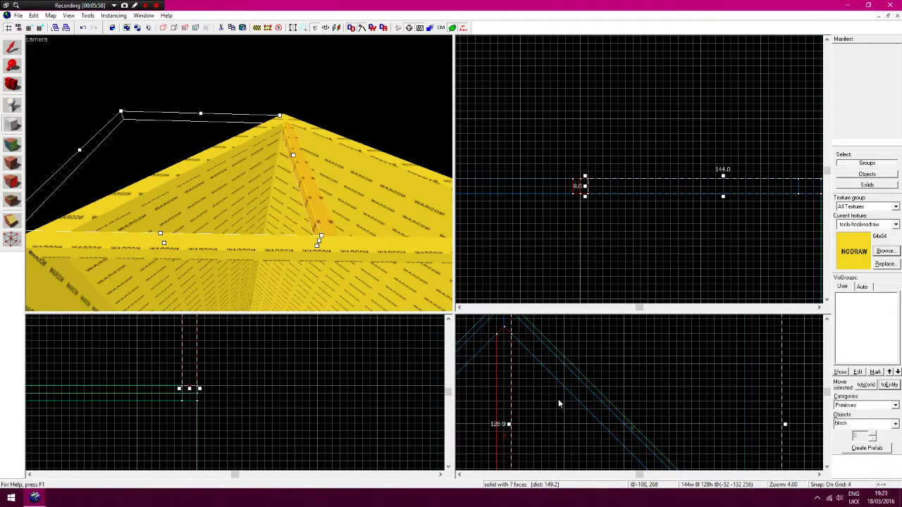
key("Return")
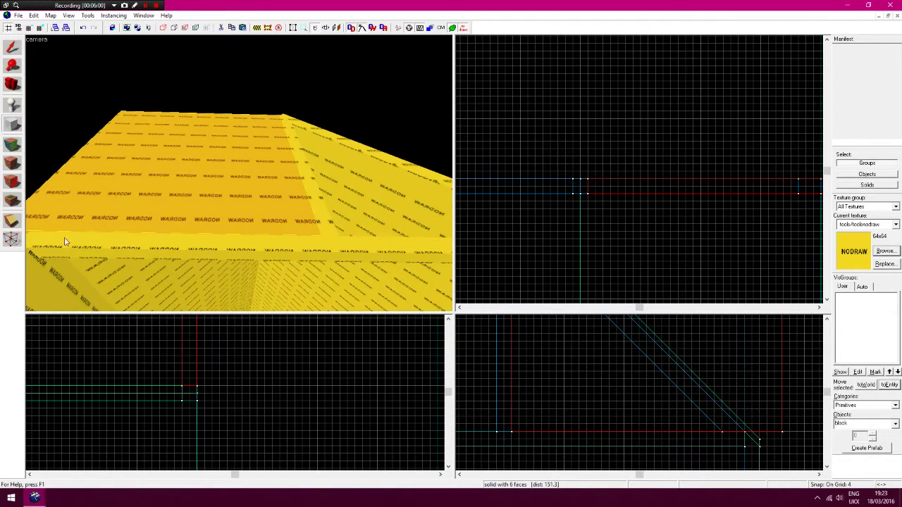
Clip the block along two parallel 45-degree lines, leaving a diagonal strut rising outward from the post's foot
left_click(17, 225)
mouse_move(511, 416)
left_mouse_down()
mouse_move(516, 412)
mouse_move(504, 425)
left_mouse_up()
key("Up")
key("Down")
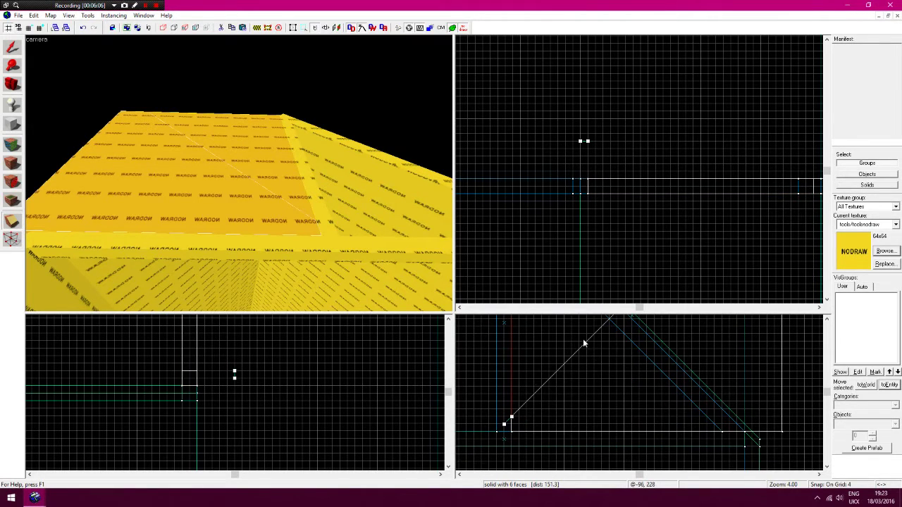
key("Return")
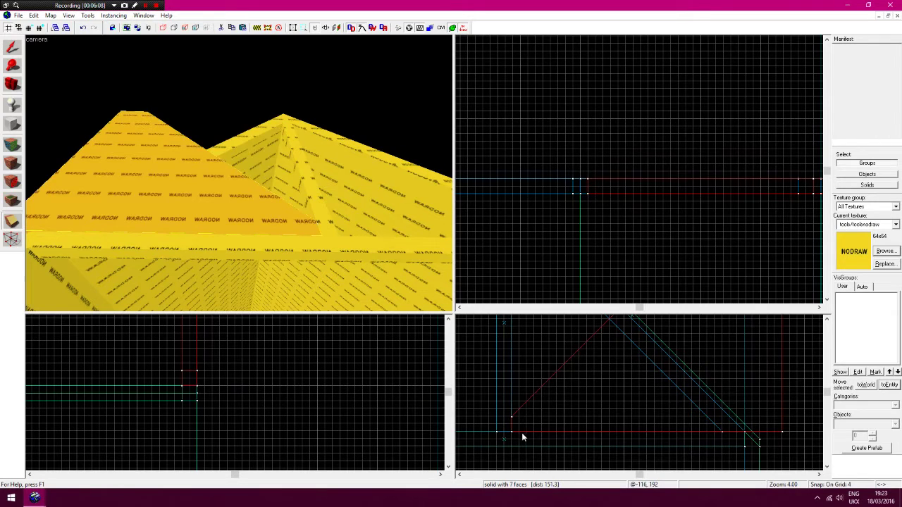
left_click_drag(519, 431, 526, 424)
key("Return")
Trim the diagonal strut's upper end flush with the rafter's underside
key("Up")
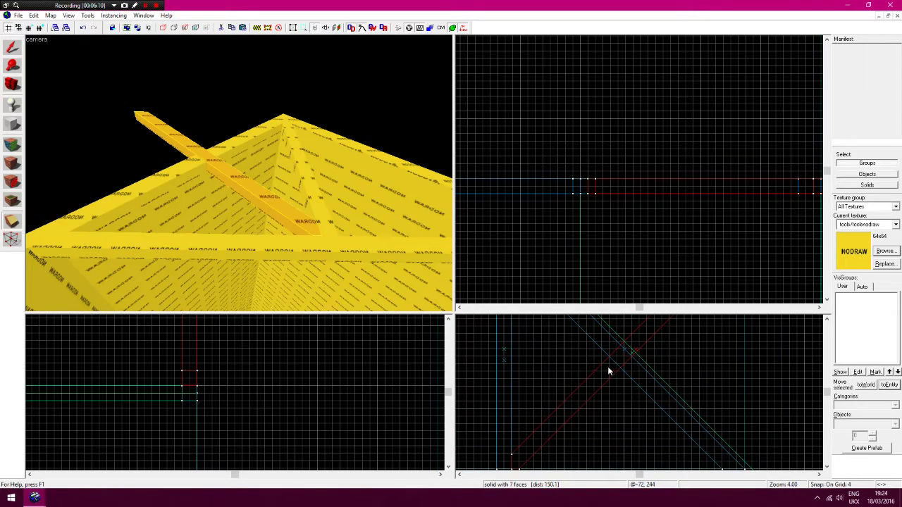
mouse_move(599, 347)
left_mouse_down()
mouse_move(607, 355)
mouse_move(594, 342)
left_mouse_up()
key("Return")
Duplicate the diagonal strut and rotate the copy 180 degrees about the Z axis
left_click(12, 47)
right_click_drag(163, 142, 166, 171)
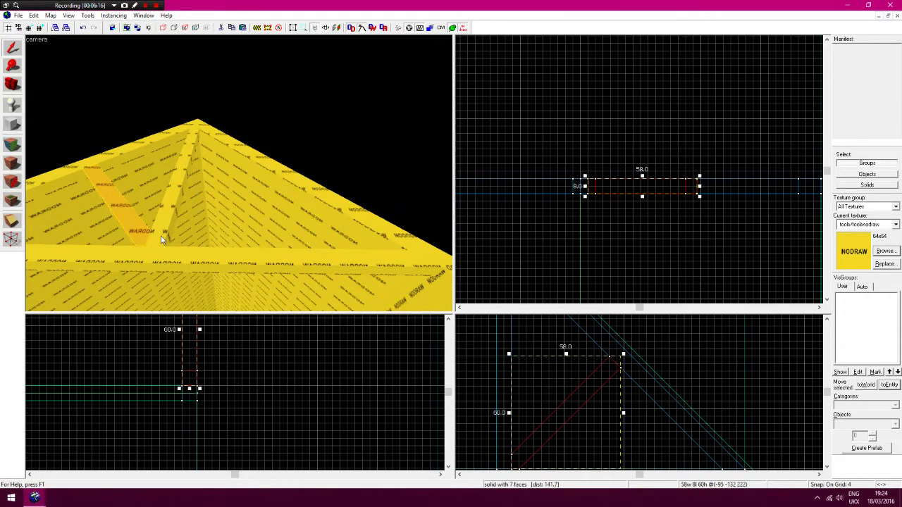
key("ctrl+v")
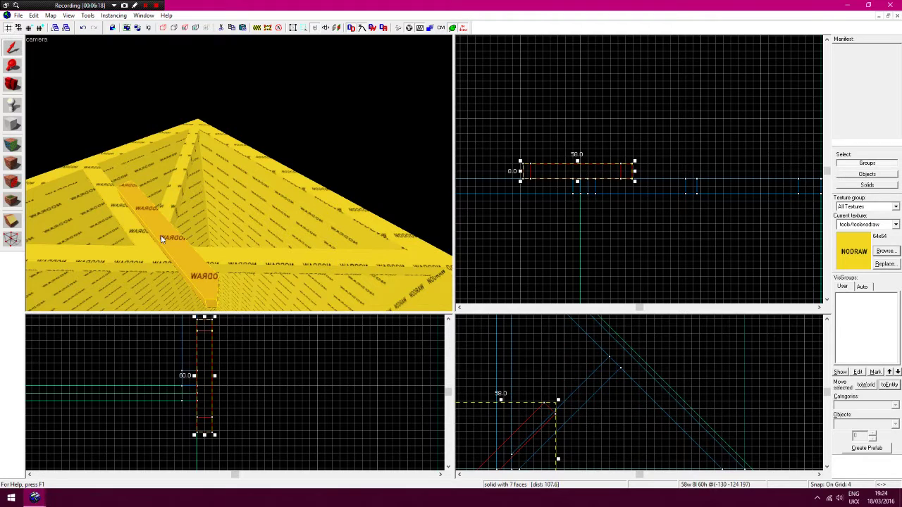
key("ctrl+m")
double_click(465, 256)
type("180")
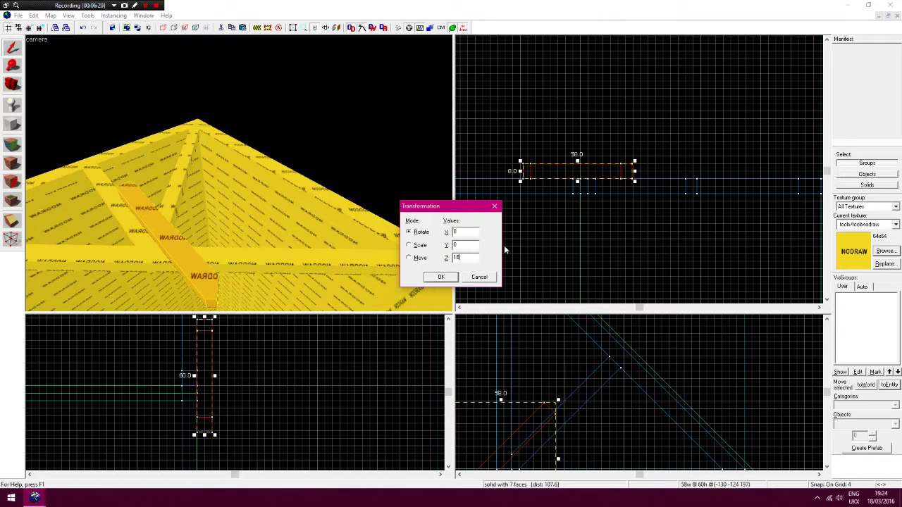
key("Return")
Move the rotated strut to the mirrored position on the post's other side, between the cross beam and the opposite rafter
left_click_drag(552, 169, 503, 182)
key("Left")
key("Down")
left_click_drag(539, 417, 534, 372)
left_click_drag(537, 377, 543, 383)
left_click_drag(543, 383, 539, 382)
key("Up")
key("Escape")
Tie the cross beam, both rafters, the central post and both struts together as one func_detail entity
key("z")
key("w")
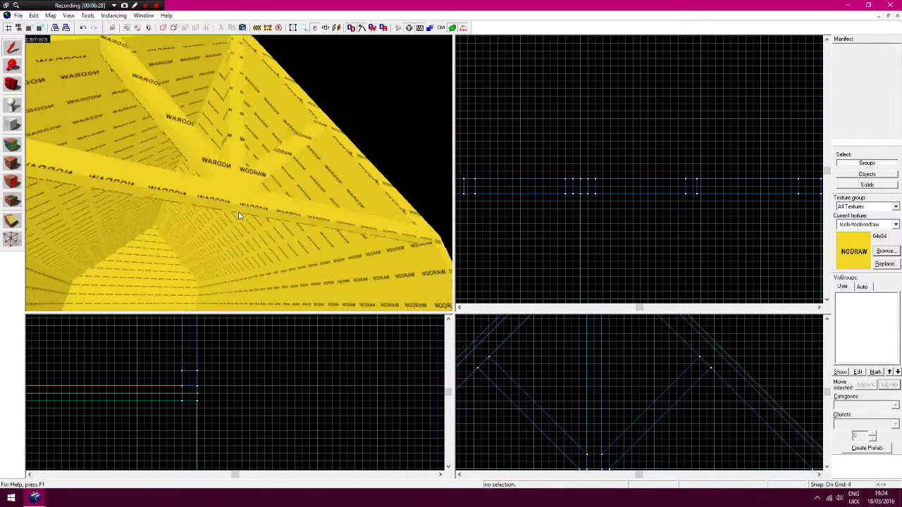
key("d")
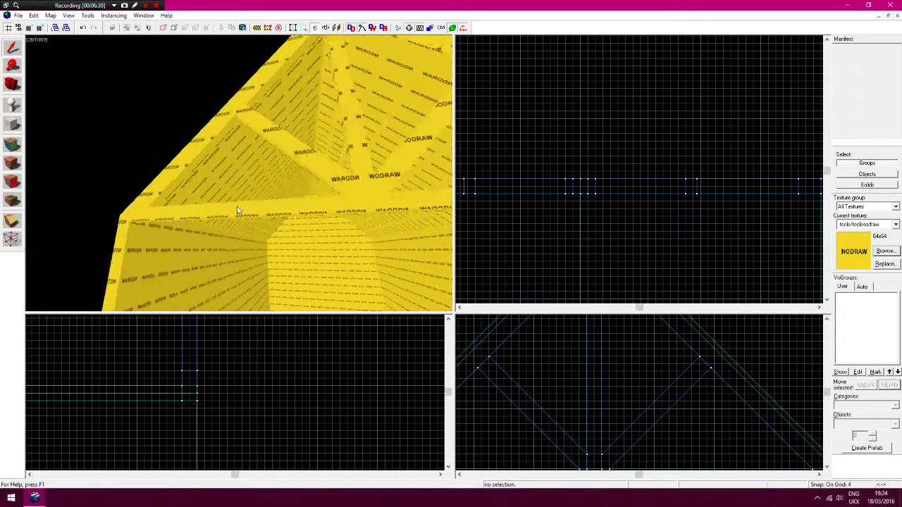
key("z")
left_click(126, 78)
left_click(125, 126, "ctrl")
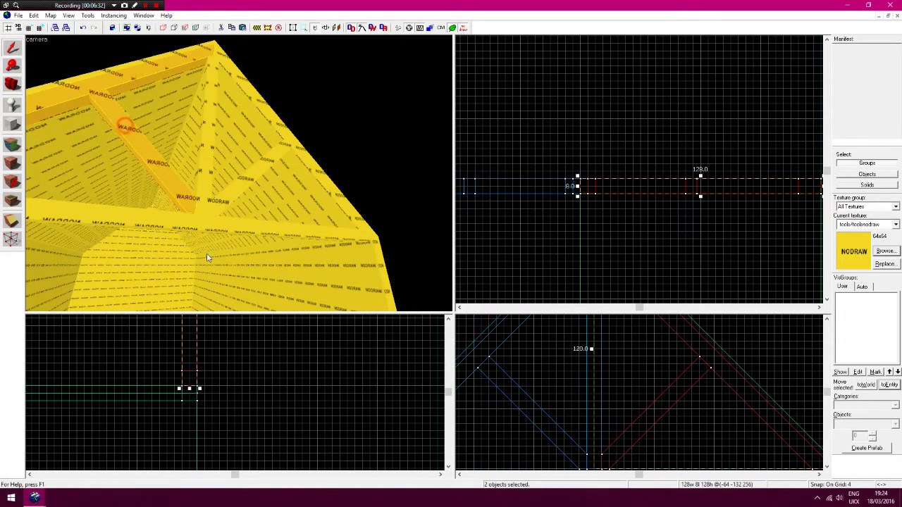
left_click(188, 222, "ctrl")
left_click(205, 190, "ctrl")
left_click(223, 196, "ctrl")
left_click(272, 135, "ctrl")
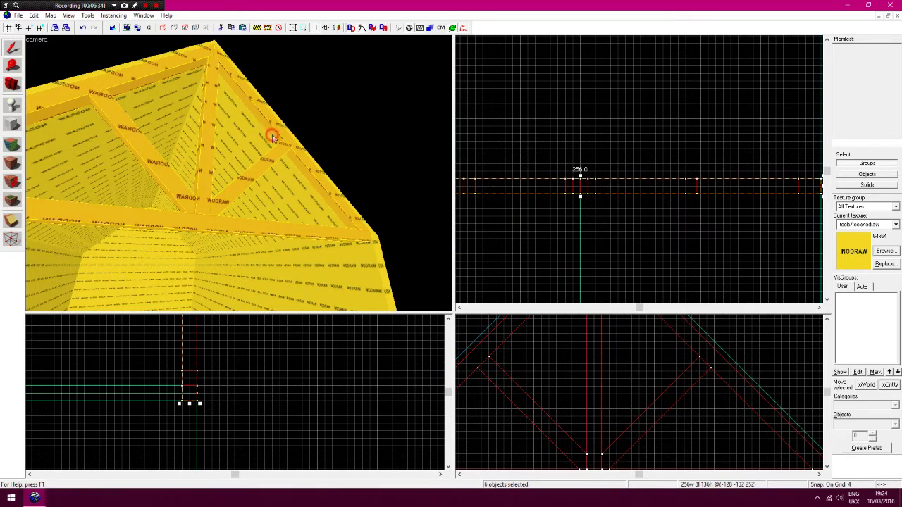
left_click(890, 385)
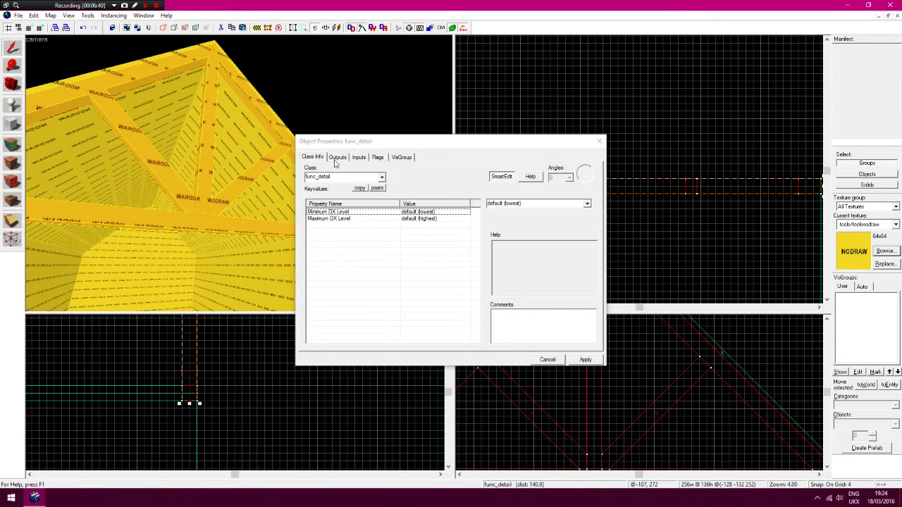
left_click(582, 360)
left_click(599, 142)
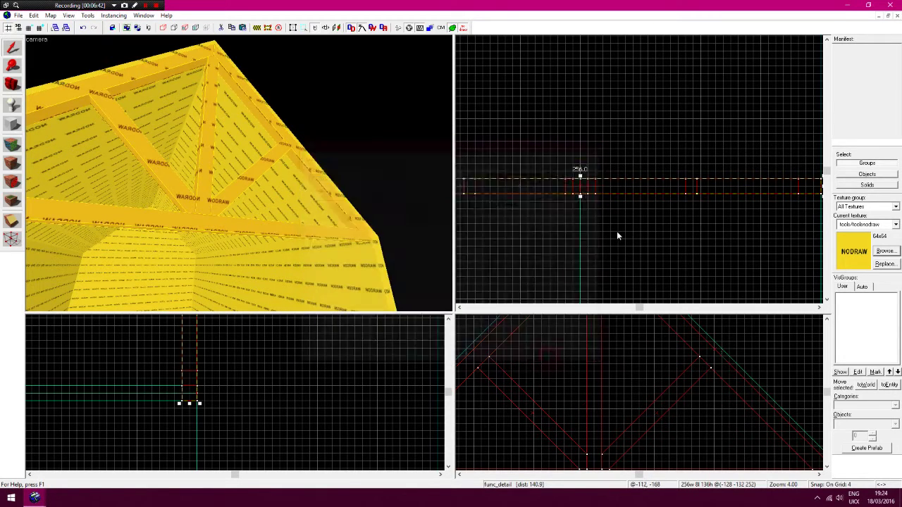
left_click(616, 232)
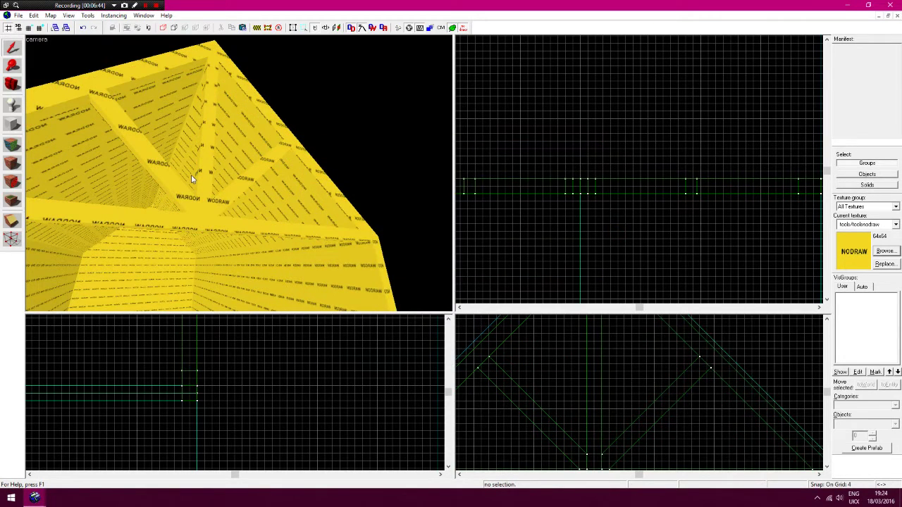
key("w")
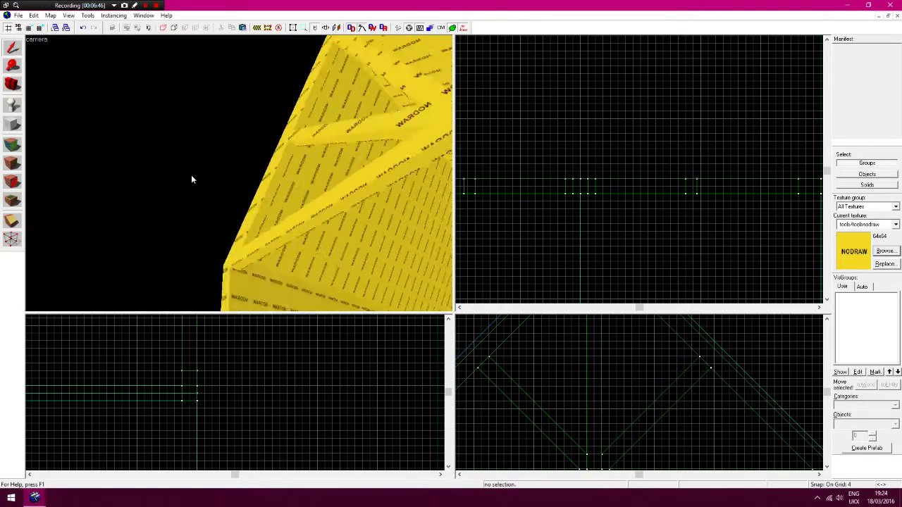
key("w")
key("z")
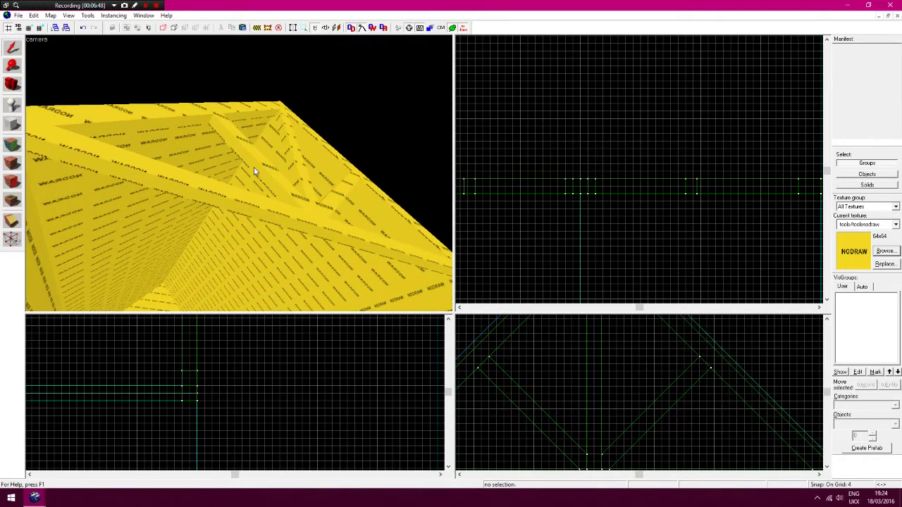
Choose the weathered plank texture nmrih_harvest_wood_07 from the wood-filtered textures as the current texture
key("z")
key("w")
left_click_drag(255, 168, 255, 168)
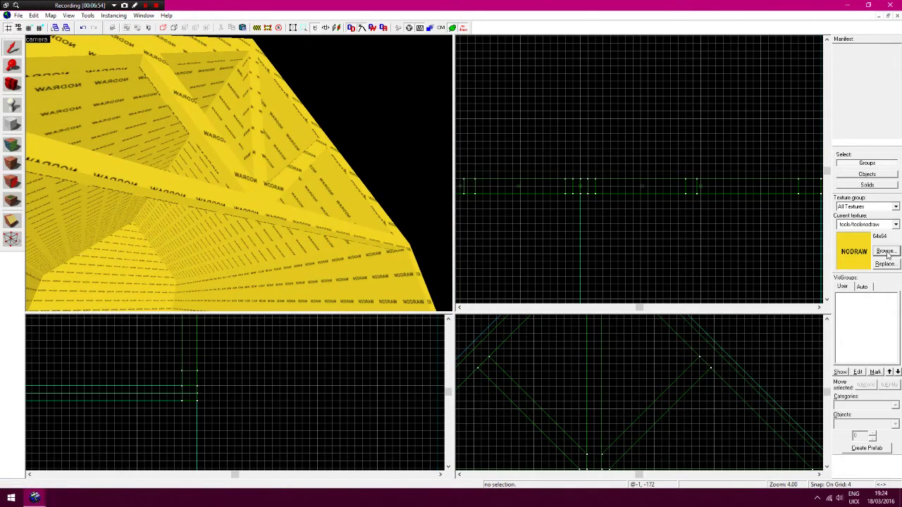
left_click(886, 252)
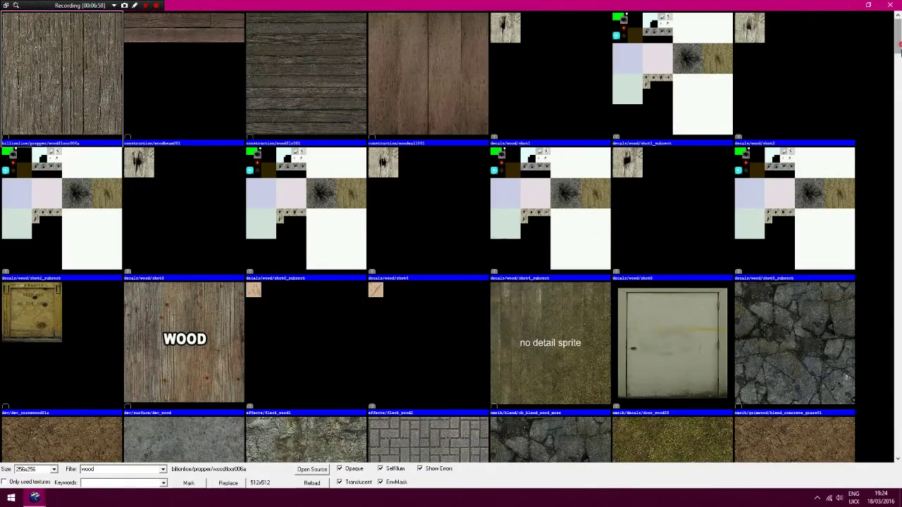
left_click_drag(901, 45, 901, 110)
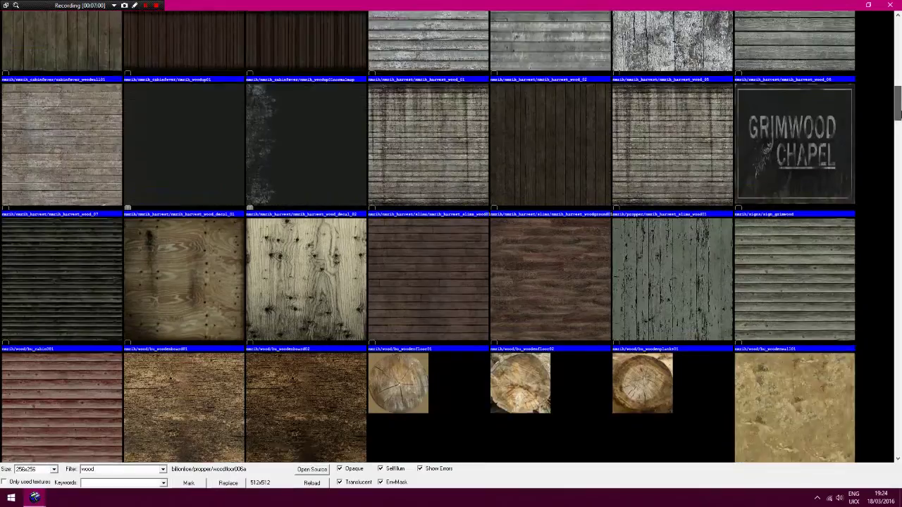
scroll(48, 187, "up", 1)
double_click(48, 186)
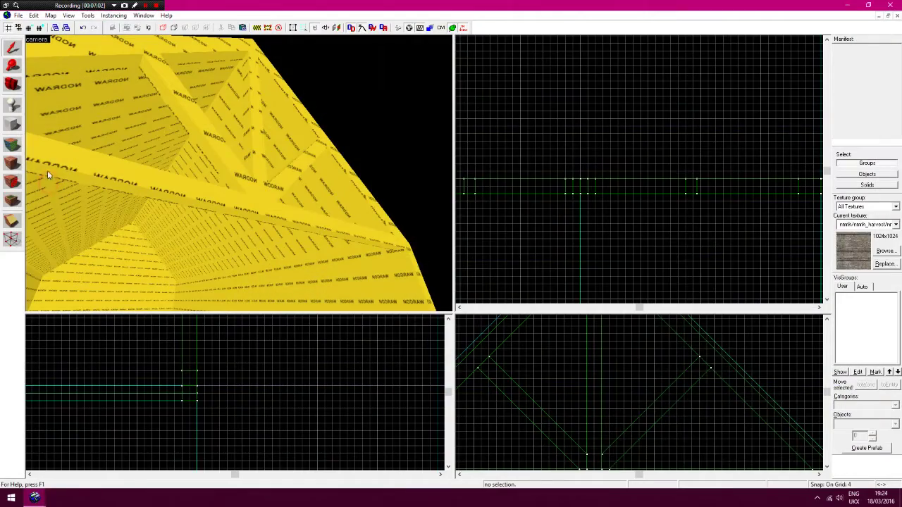
Apply nmrih_harvest_wood_07 to the cross beam's outer face and set its Y texture shift to 34
left_click(14, 147)
left_click_drag(102, 173, 143, 174)
right_click(144, 173)
left_click(145, 174)
left_click(143, 174)
left_click(449, 209)
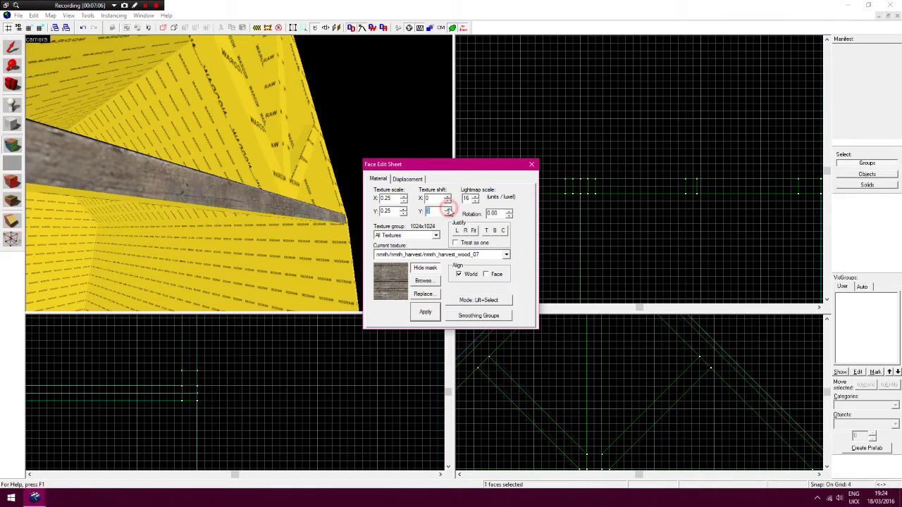
left_click_drag(449, 209, 449, 209)
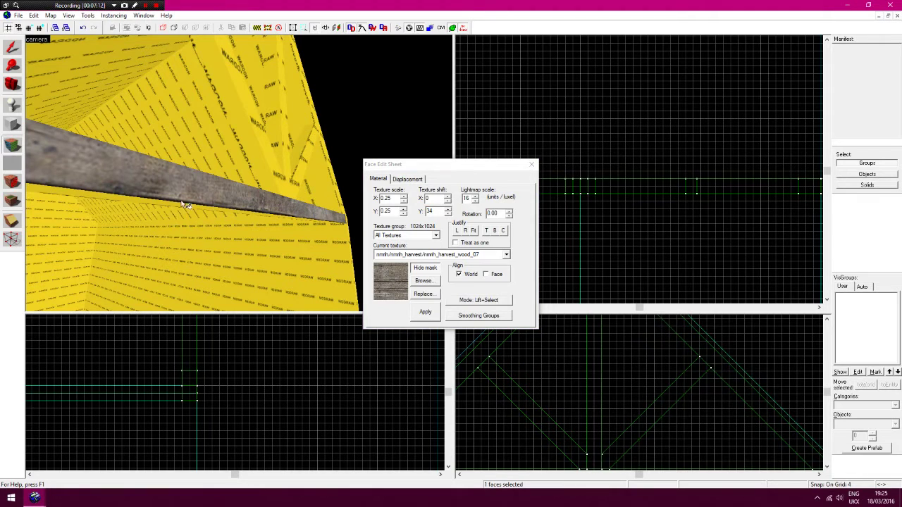
Apply the wood texture to the cross beam's underside and set its Y texture shift to 71
key("w")
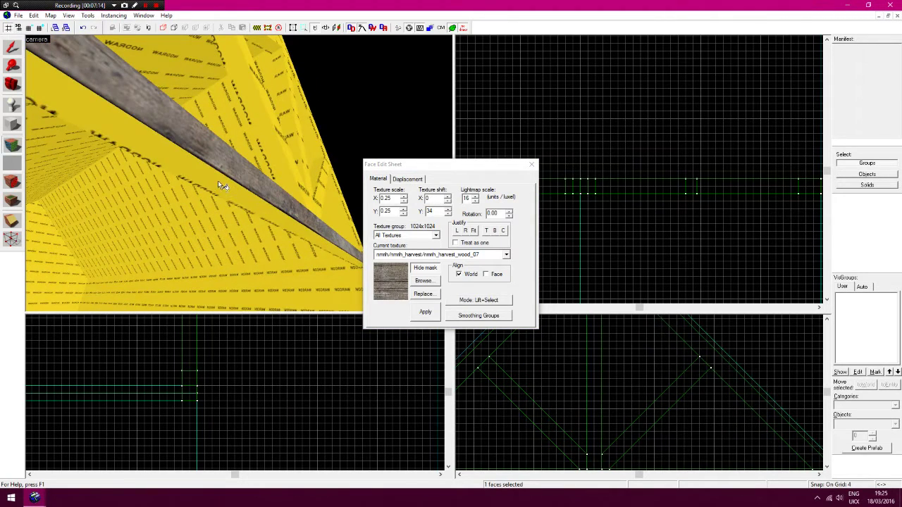
left_click(217, 181)
left_click(448, 209)
left_click_drag(450, 210, 451, 209)
key("z")
key("w")
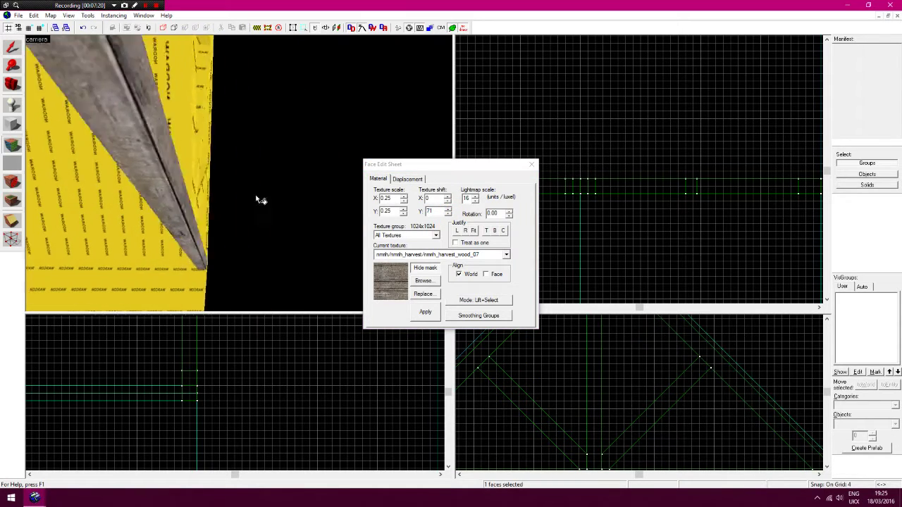
key("a")
key("d")
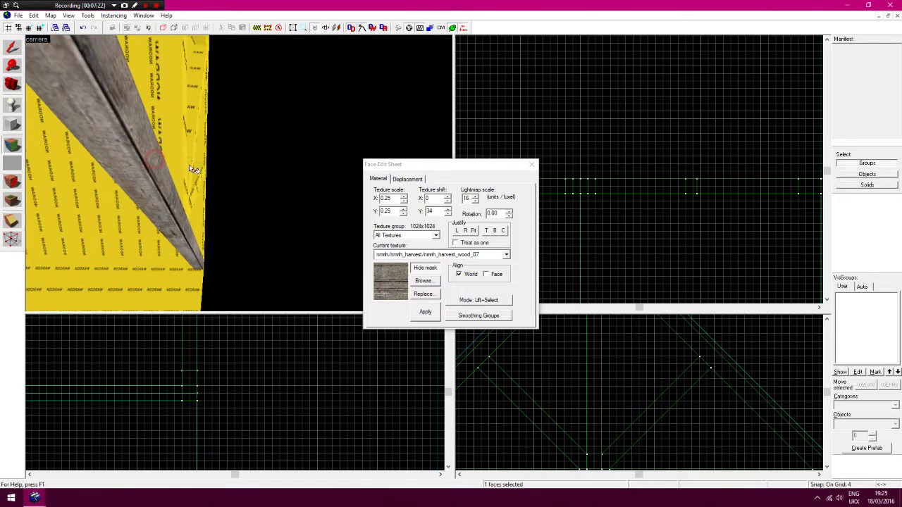
Apply the same wood texture to the cross beam's inner face, using the 71 Y shift
key("a")
right_click(281, 162)
left_click(293, 170)
key("z")
key("w")
right_click(281, 235)
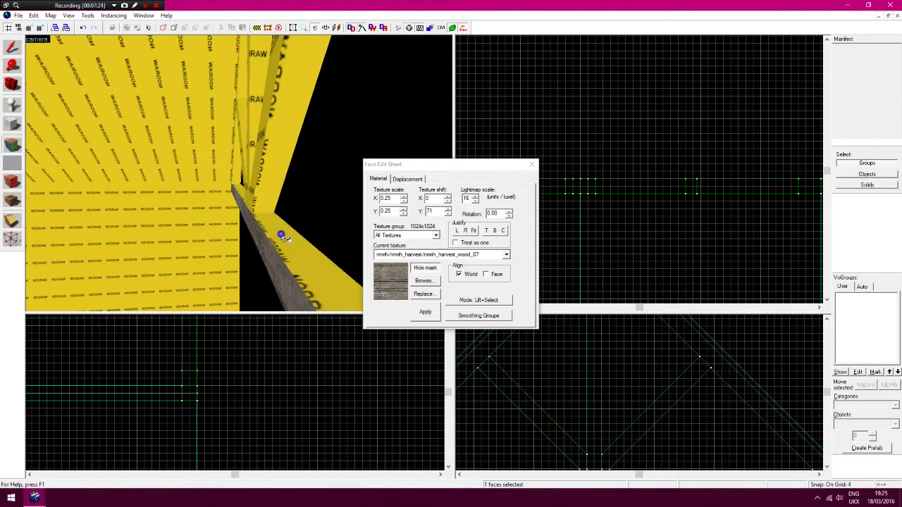
key("a")
key("z")
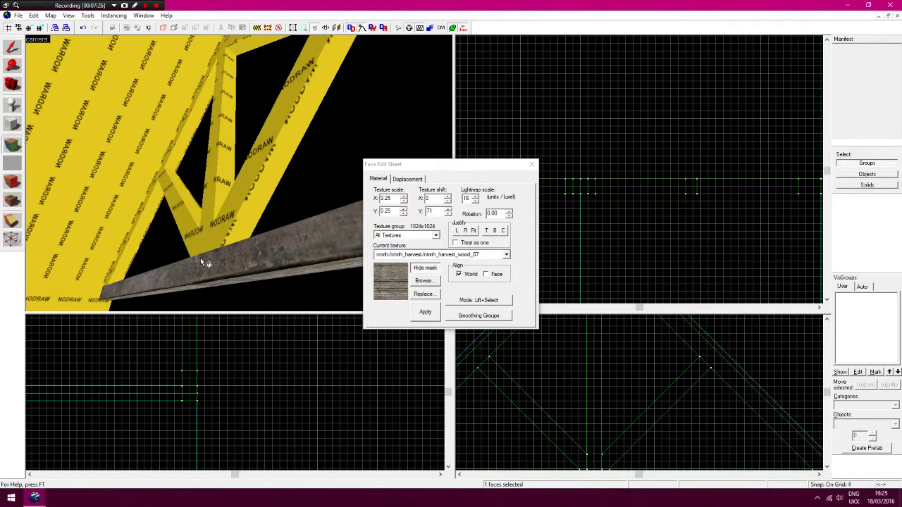
Apply the wood texture to the undersides of the rafters and struts and to the central post's side
right_click(227, 162)
right_click(269, 173)
key("a")
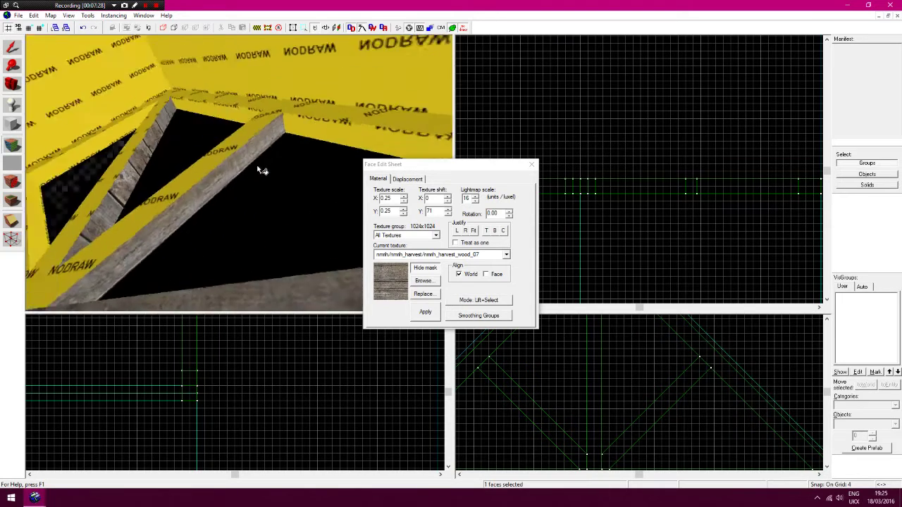
right_click(305, 104)
right_click(210, 106)
key("a")
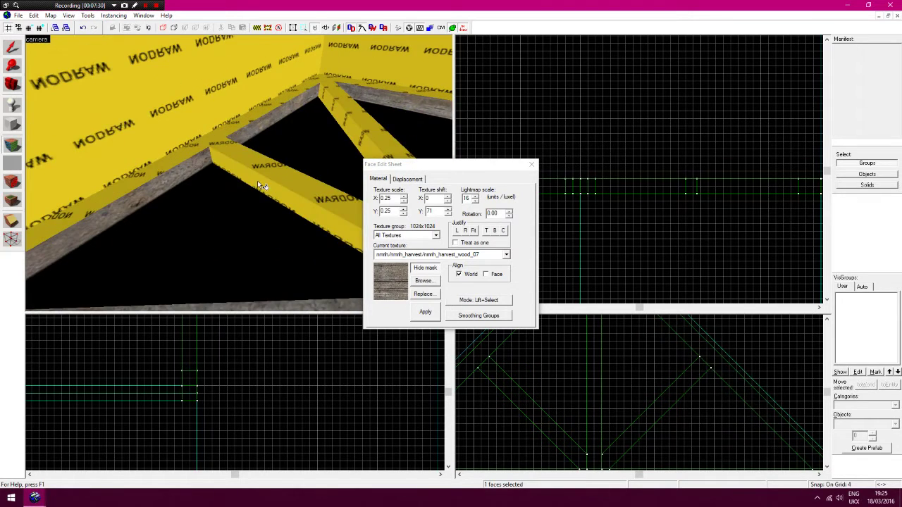
Apply the wood texture to the struts' upper sides facing the central post
right_click(257, 181)
key("d")
key("w")
left_click_drag(242, 201, 169, 248)
left_click_drag(221, 221, 270, 214)
left_click_drag(305, 189, 237, 180)
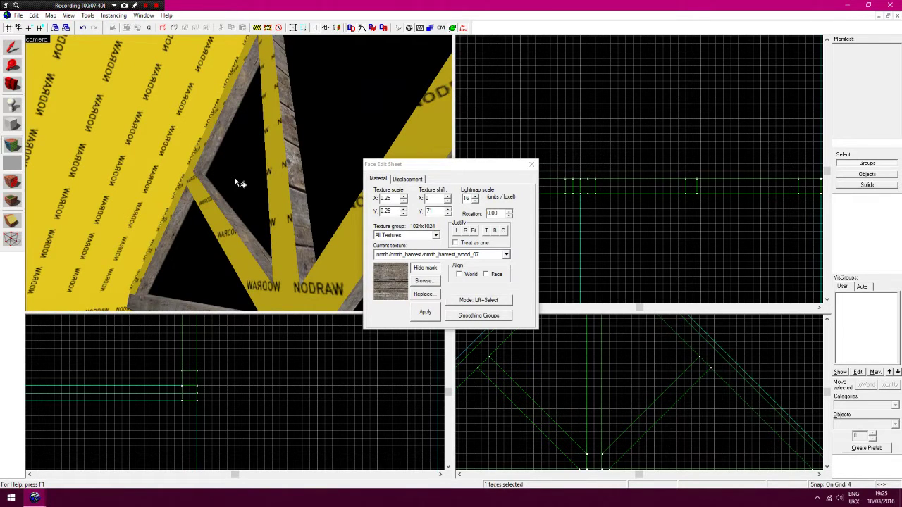
Rotate the wood texture on the central post's side face to 90 degrees
key("d")
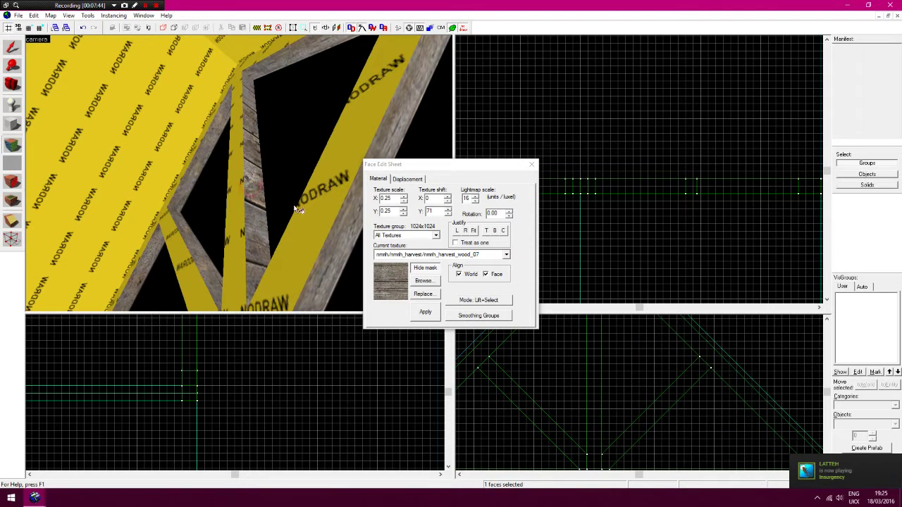
left_click(497, 213)
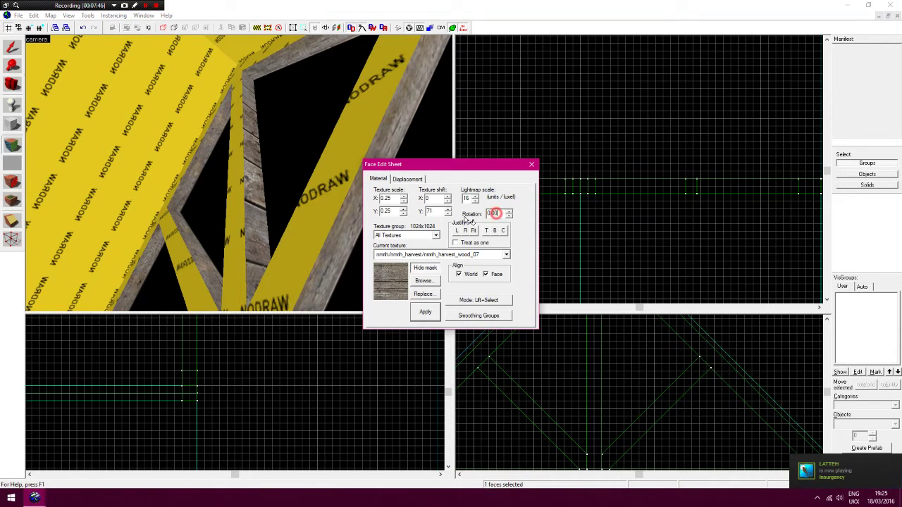
key("z")
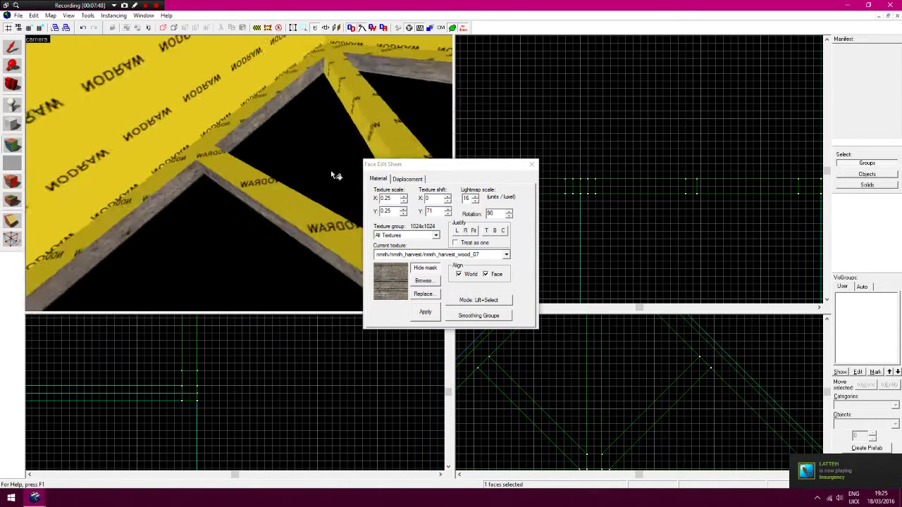
Apply the 90-degree wood texture to the central post's other side and outer face
left_click(296, 176)
right_click(301, 175)
key("z")
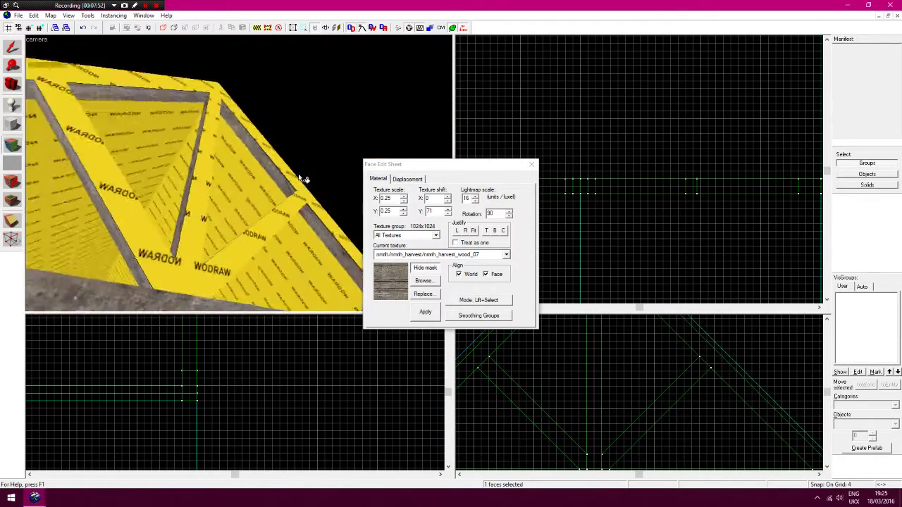
key("z")
left_click_drag(239, 205, 227, 211)
right_click(225, 210)
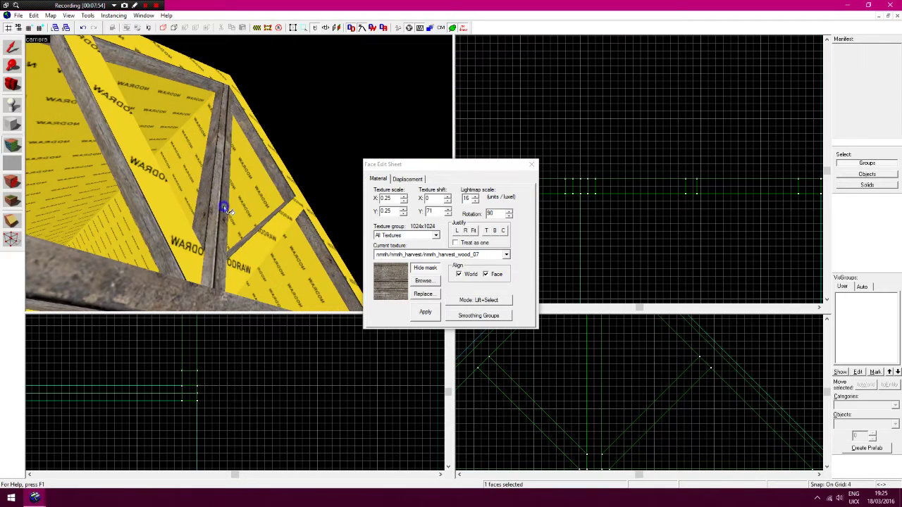
Shift the wood texture on the central post to a Y value of -16 to move the plank seam away
left_click(448, 213)
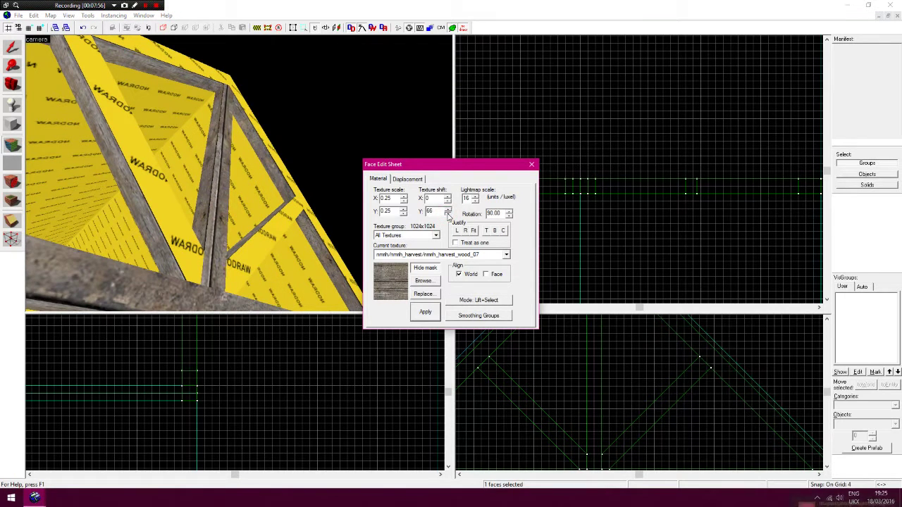
left_click_drag(310, 218, 216, 208)
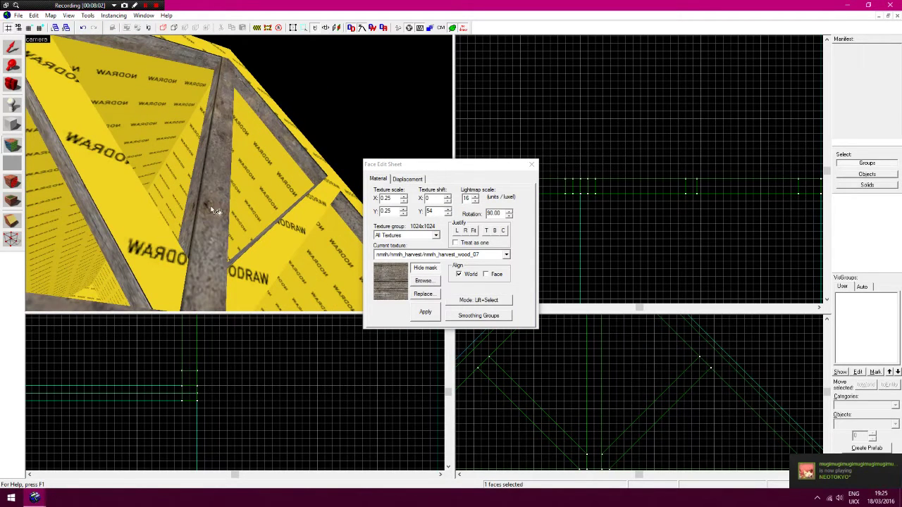
left_click(449, 214)
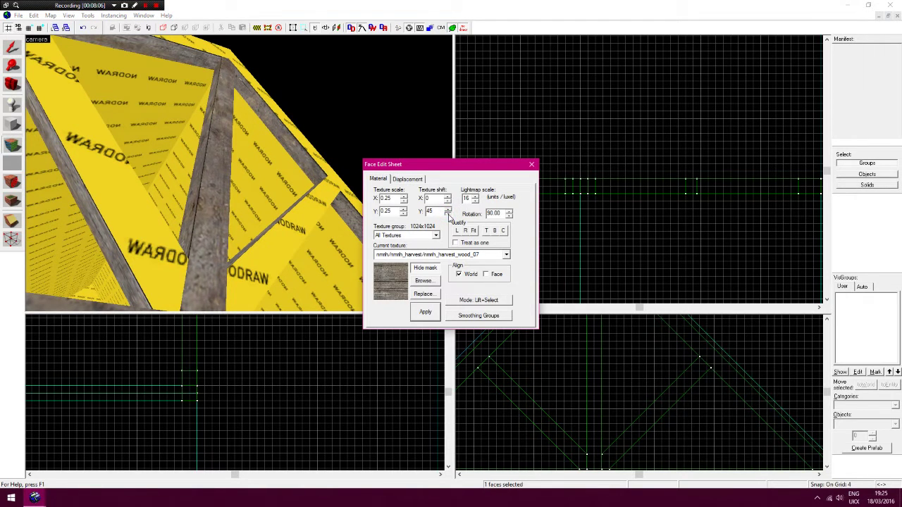
left_click(449, 214)
left_click(449, 216)
Texture the truss's inner faces with the wood, and give the diagonal strut's face 45-degree rotation and a -70 Y shift
key("z")
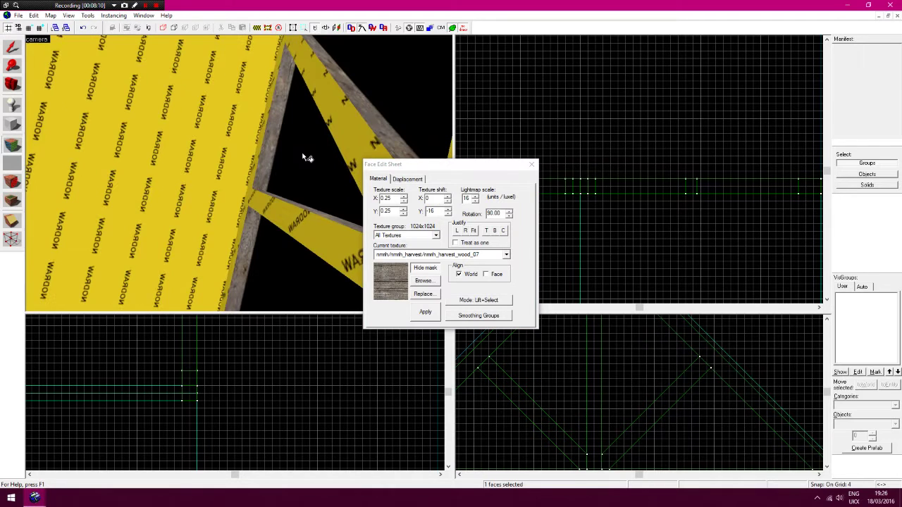
left_click_drag(356, 139, 296, 155)
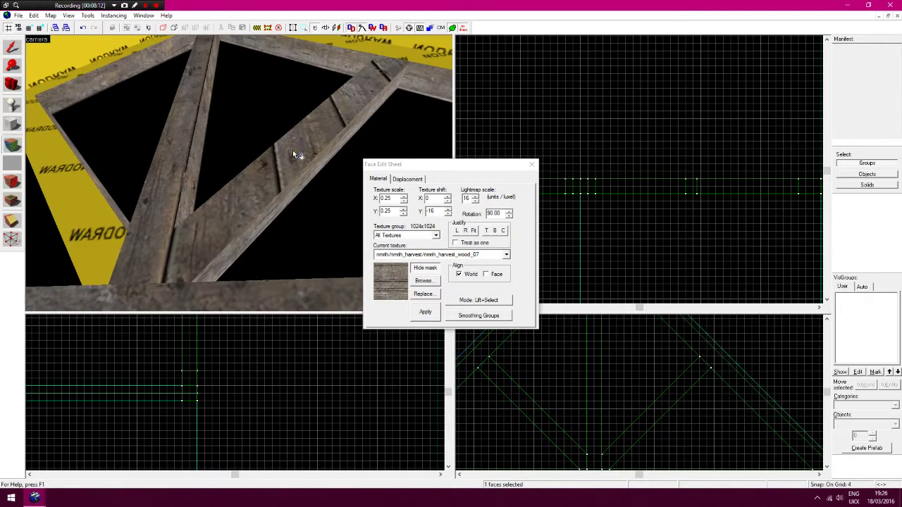
double_click(499, 214)
type("45")
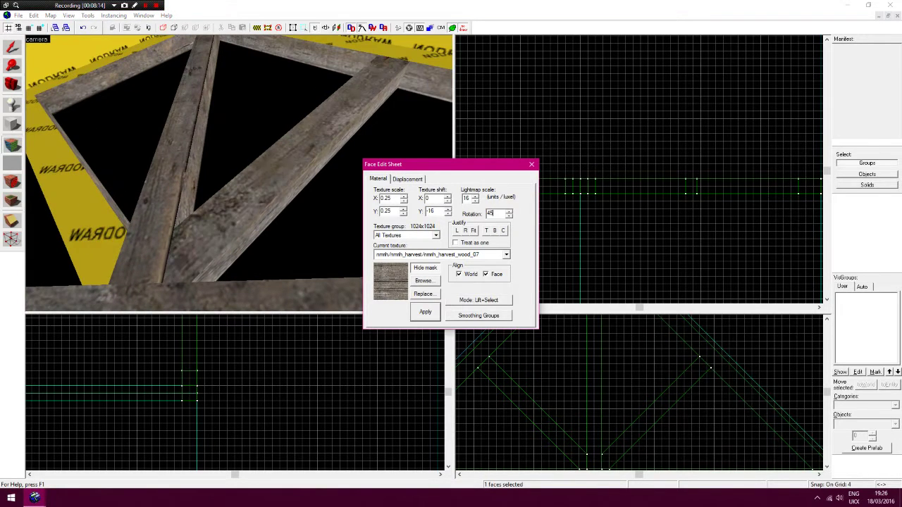
left_click(449, 213)
left_click(449, 214)
left_click_drag(449, 215, 451, 216)
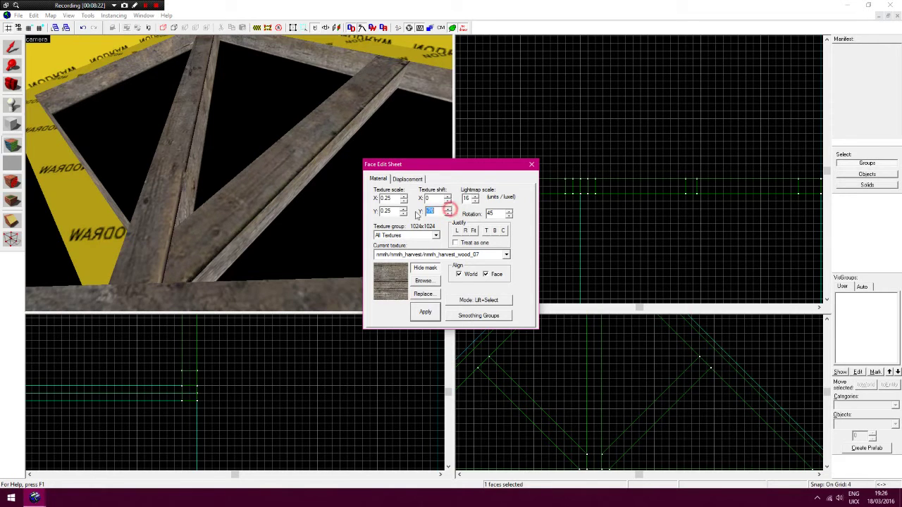
Set the Y texture shift on the opposite strut's inner face to -61
left_click_drag(267, 193, 225, 120)
right_click(290, 150)
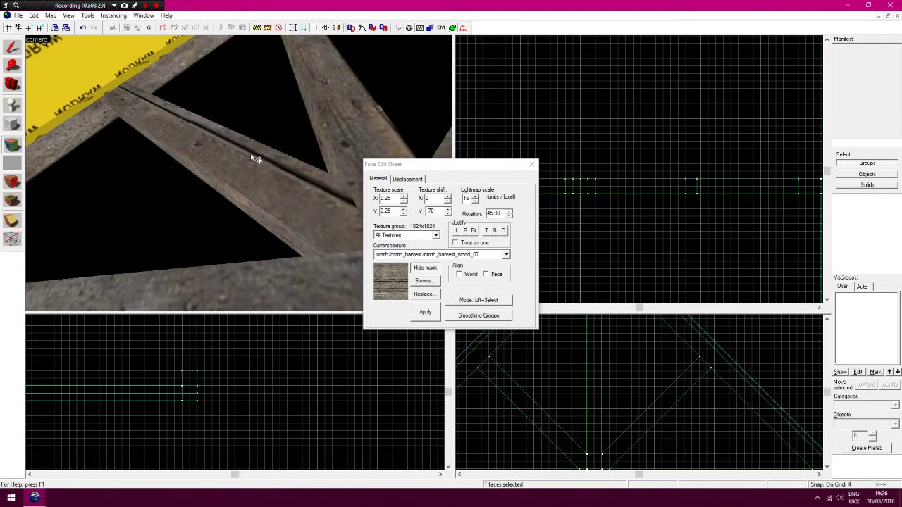
left_click(448, 210)
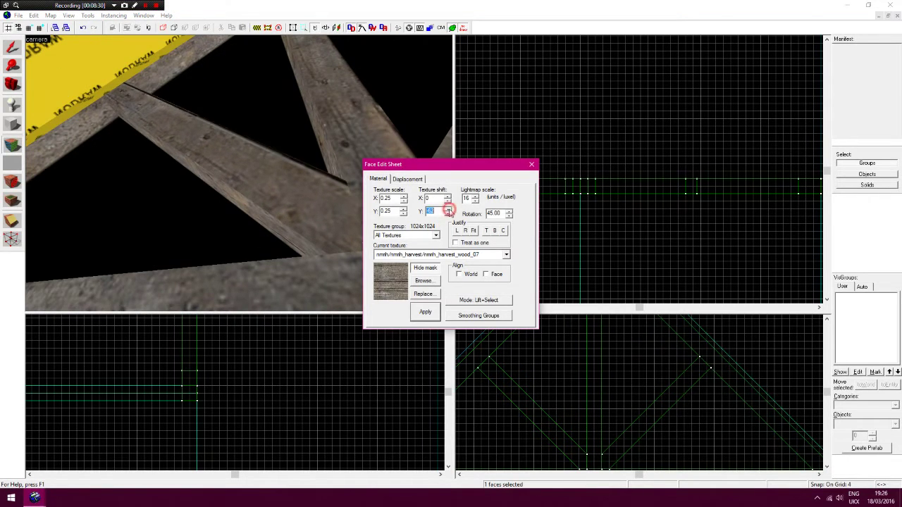
Set the wood texture on the rafter's outer face to 135 degrees rotation and a Y shift of -76
left_click_drag(241, 185, 292, 121)
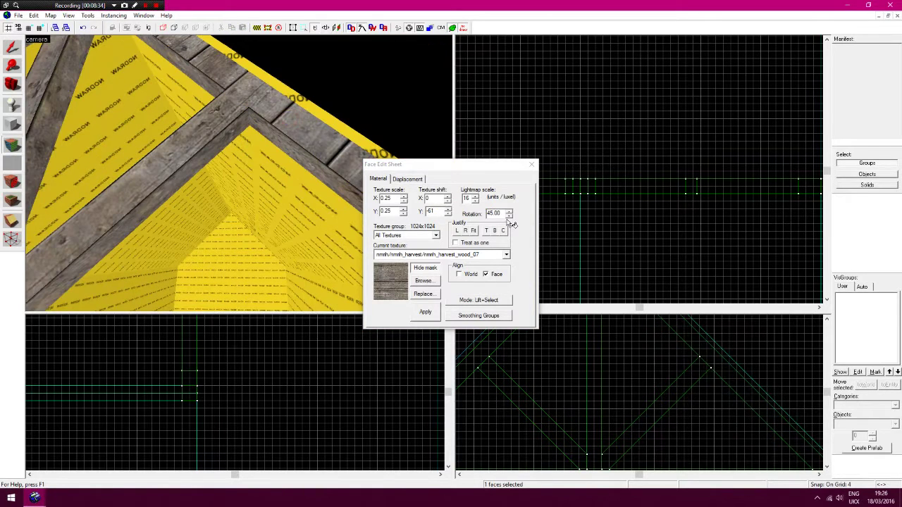
left_click_drag(501, 214, 484, 216)
key("Return")
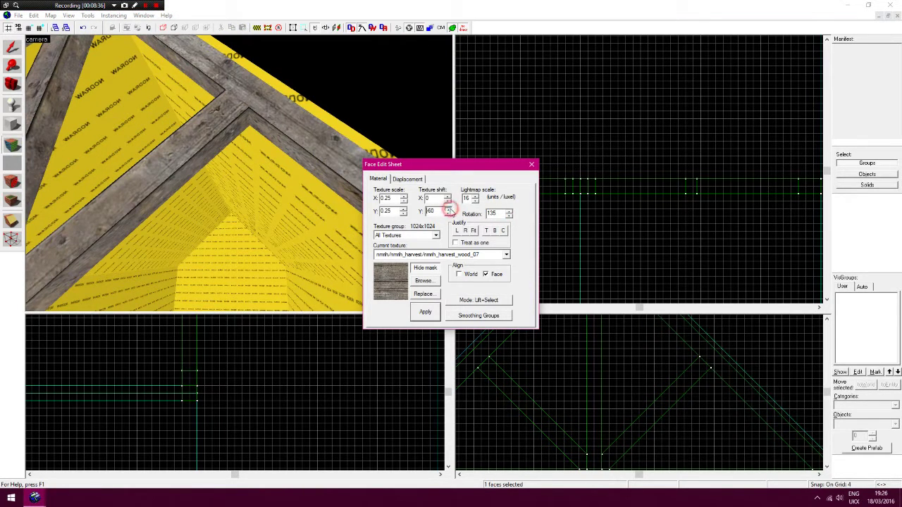
left_click(449, 215)
left_click(449, 214)
left_click(449, 215)
left_click(449, 215)
left_click(449, 210)
Set the Y shift of the 135-degree wood texture on the rafter's inner face to -61
key("z")
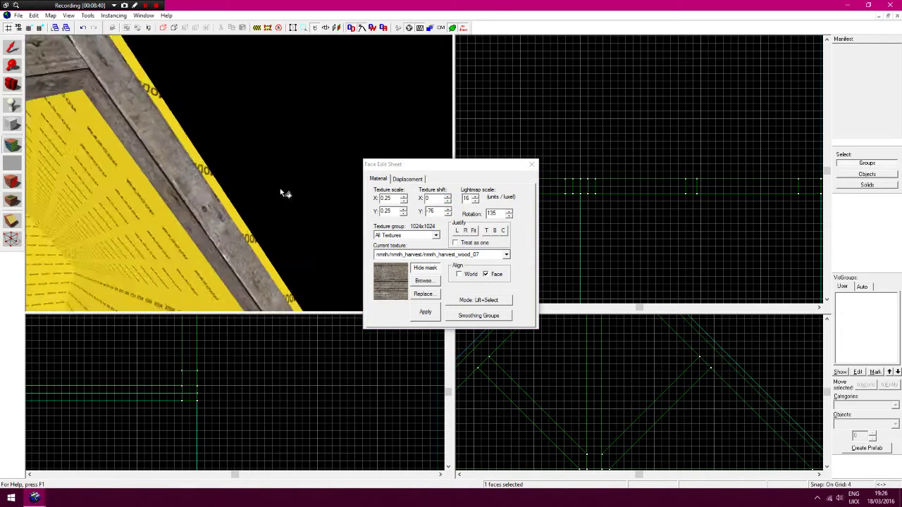
key("w")
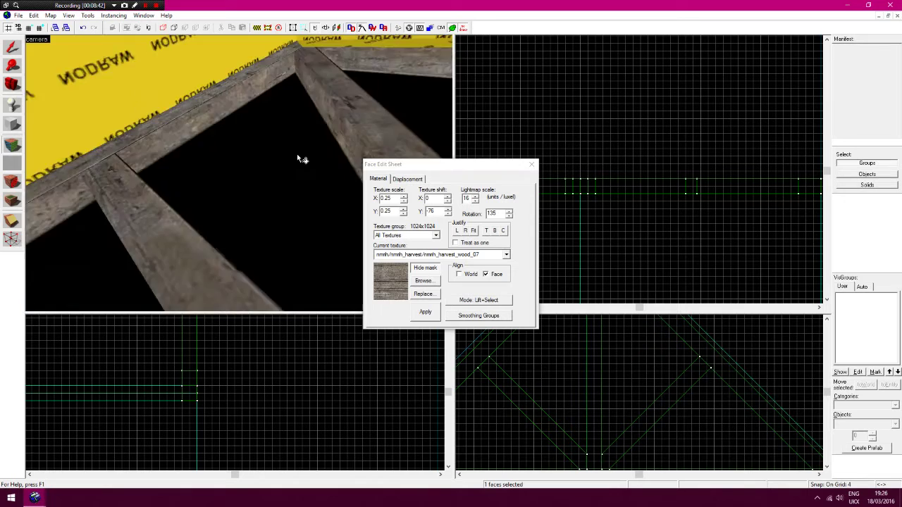
right_click(281, 176)
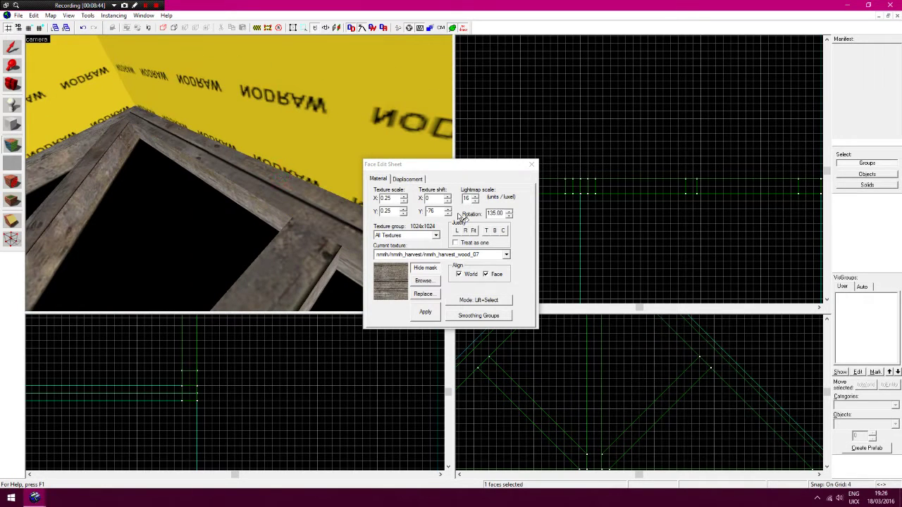
left_click(448, 208)
left_click(450, 209)
left_click(450, 208)
left_click(450, 208)
left_click(450, 208)
left_click(450, 208)
left_click(450, 208)
left_click(450, 209)
left_click(450, 209)
Set the Y texture shift of the 45-degree wood on the diagonal strut's face to -32
left_click_drag(281, 213, 298, 196)
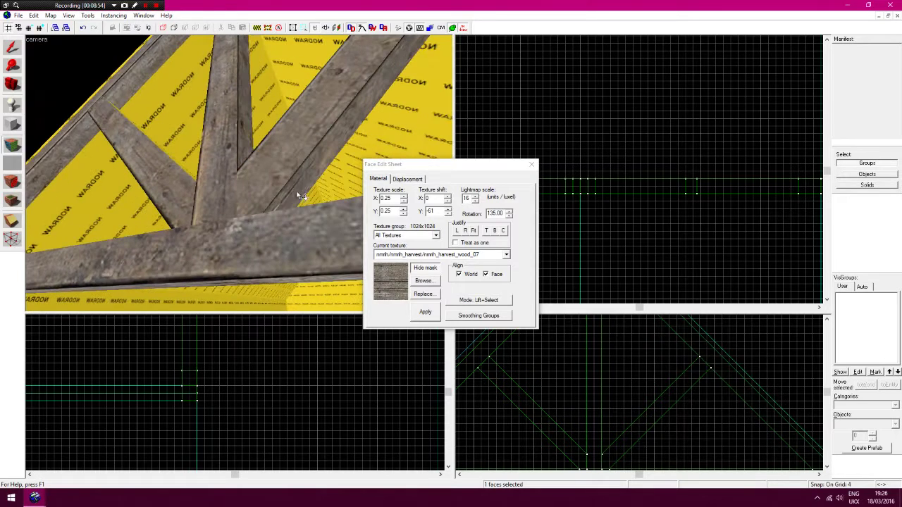
left_click(448, 209)
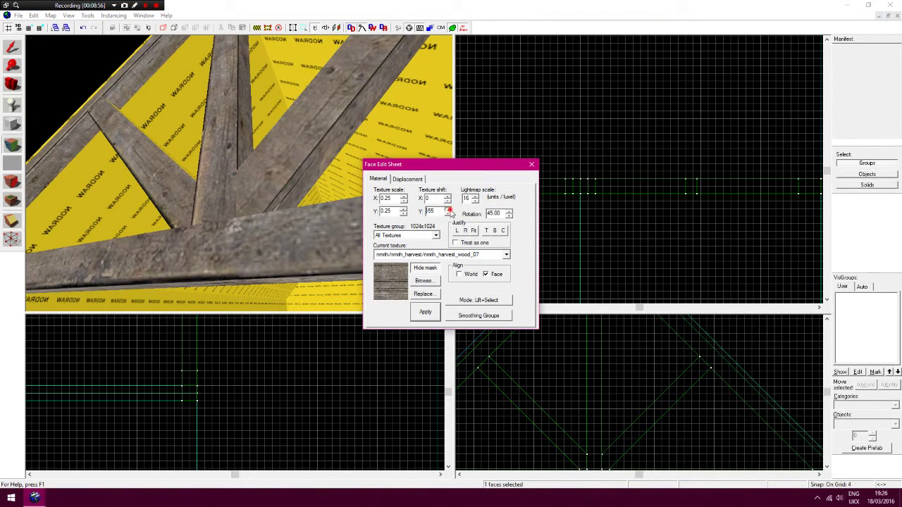
left_click(449, 210)
left_click(448, 210)
left_click(449, 210)
left_click(449, 210)
left_click(449, 210)
left_click(449, 210)
left_click(449, 210)
left_click(448, 210)
left_click(448, 210)
left_click(449, 210)
left_click(449, 210)
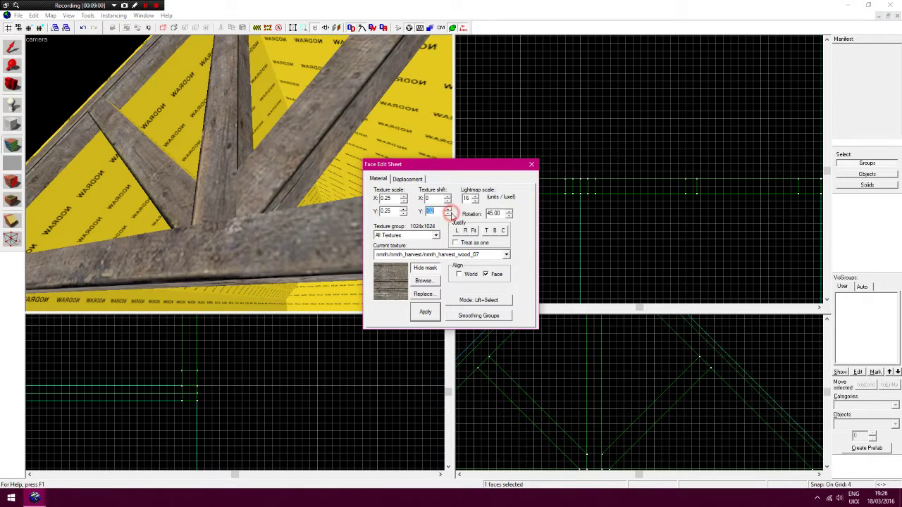
Set the wood texture's Y shift on the truss's horizontal bottom beam to 2
left_click(238, 248)
left_click_drag(448, 214, 450, 217)
left_click(448, 210)
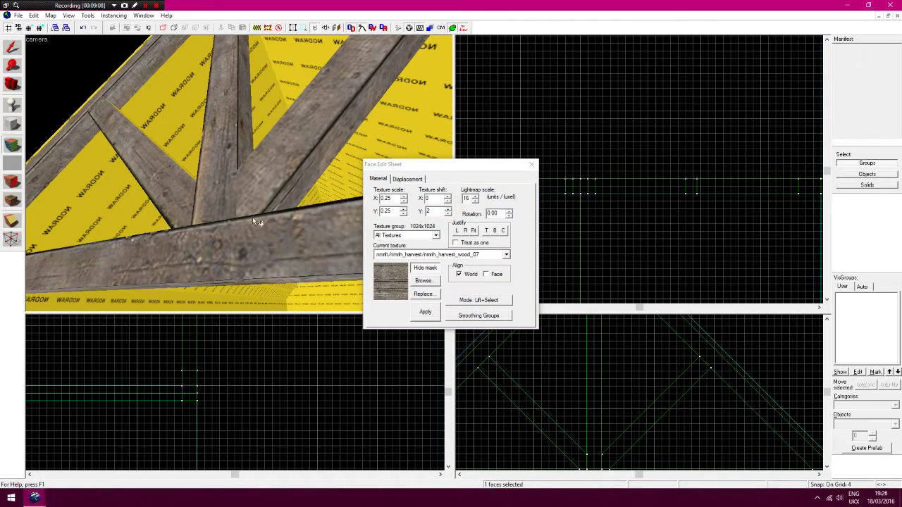
Inspect the wood textures on the truss's faces from several angles and close the face editing sheet
key("w")
left_click_drag(258, 221, 280, 201)
left_click(317, 122)
left_click_drag(318, 122, 223, 219)
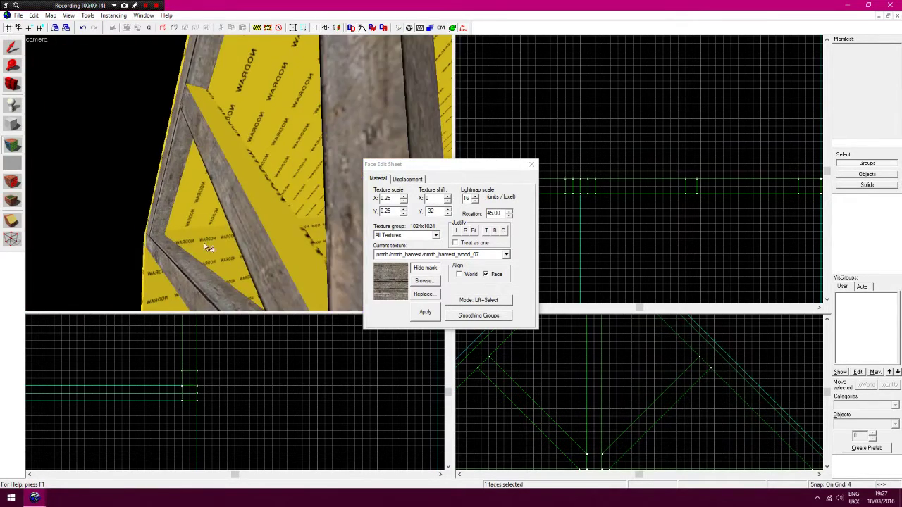
left_click(189, 268)
right_click(269, 205)
key("z")
key("s")
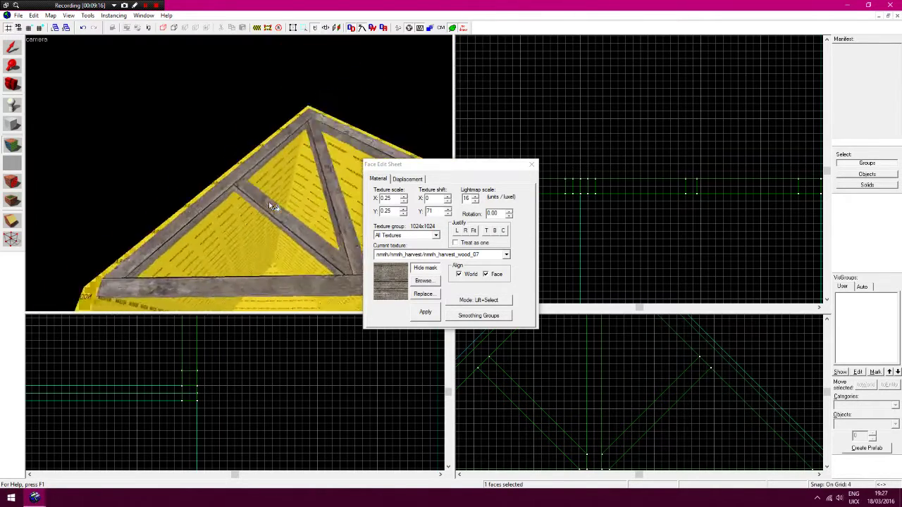
key("a")
left_click(530, 168)
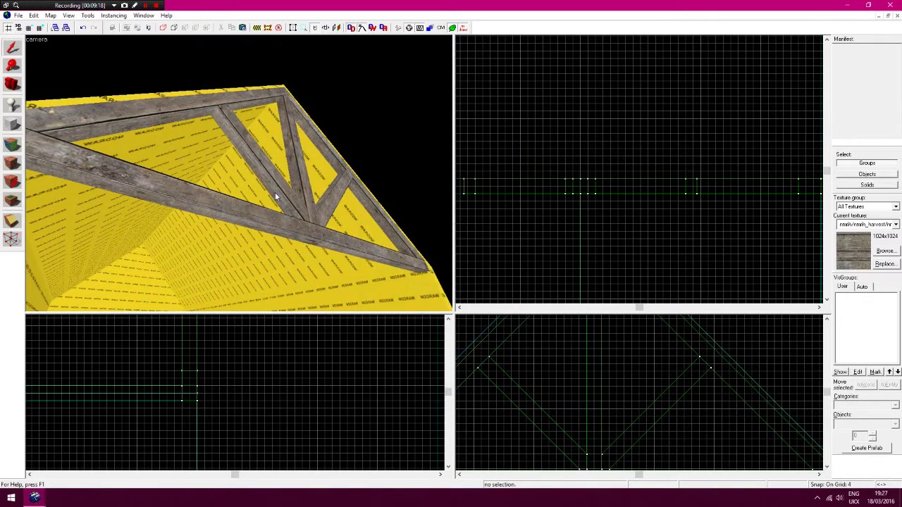
Copy the func_detail roof truss and paste a duplicate inside the building
key("z")
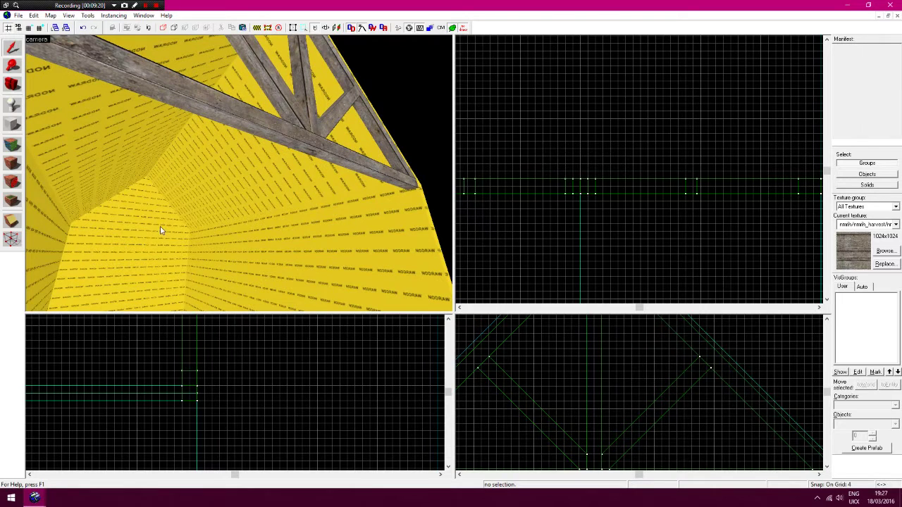
left_click(315, 134)
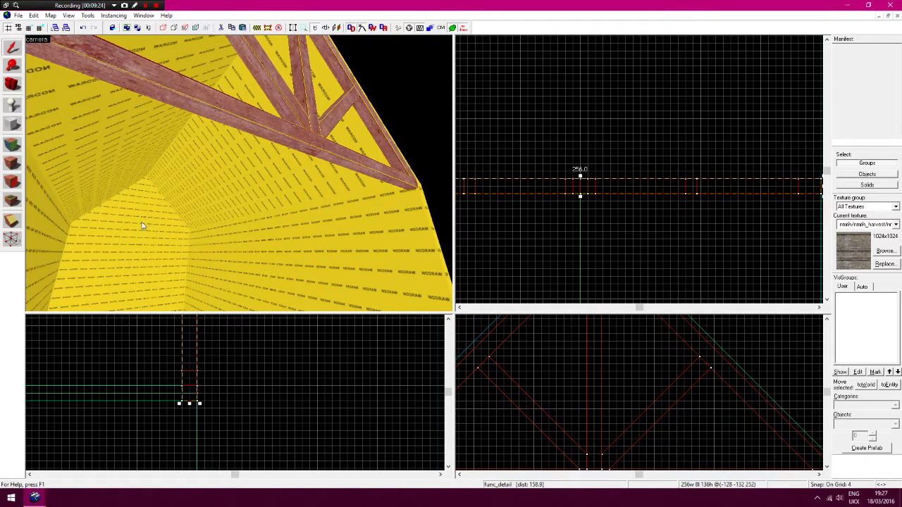
key("ctrl+v")
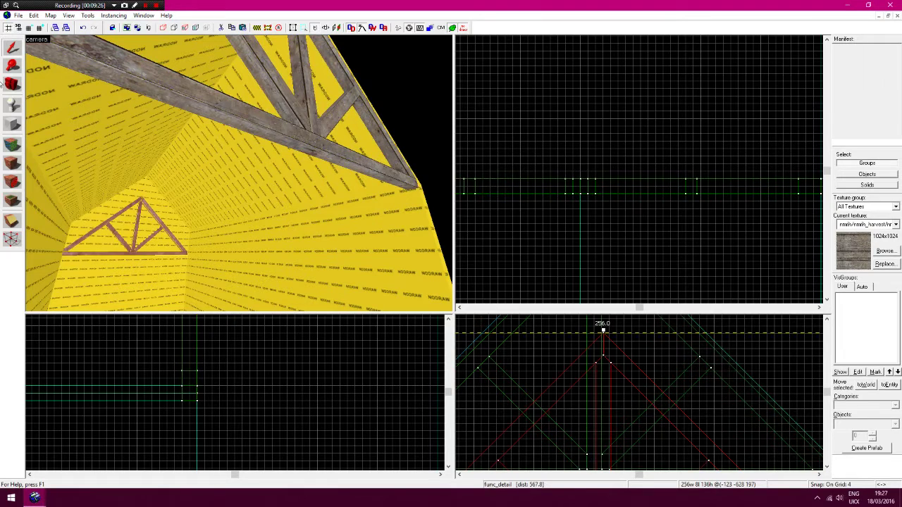
Move the truss copy against the building's far end wall and align it beneath the roof peak
left_click(9, 71)
right_click(632, 144)
right_click(629, 143)
right_click(628, 145)
left_click(612, 164)
left_click(595, 164)
left_click(581, 163)
right_click(583, 346)
left_click(584, 349)
left_click_drag(577, 166, 568, 165)
left_click_drag(603, 416, 601, 345)
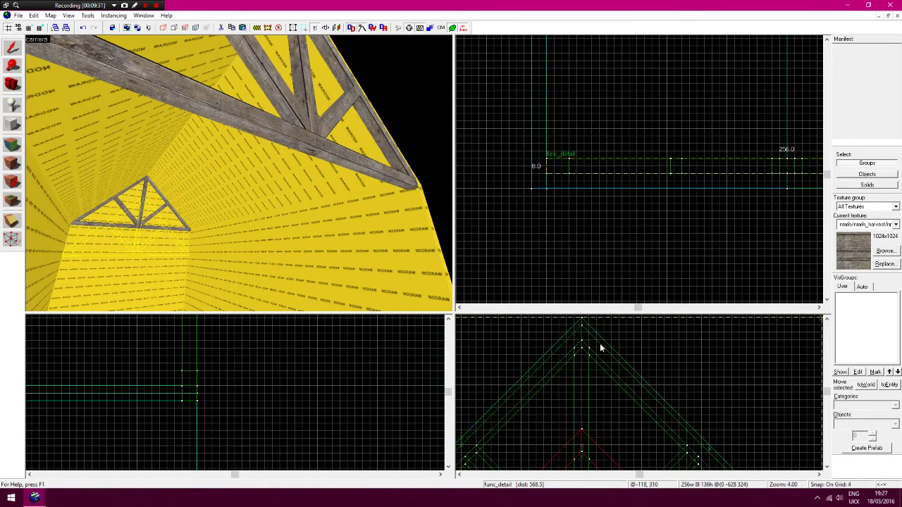
left_click(589, 245)
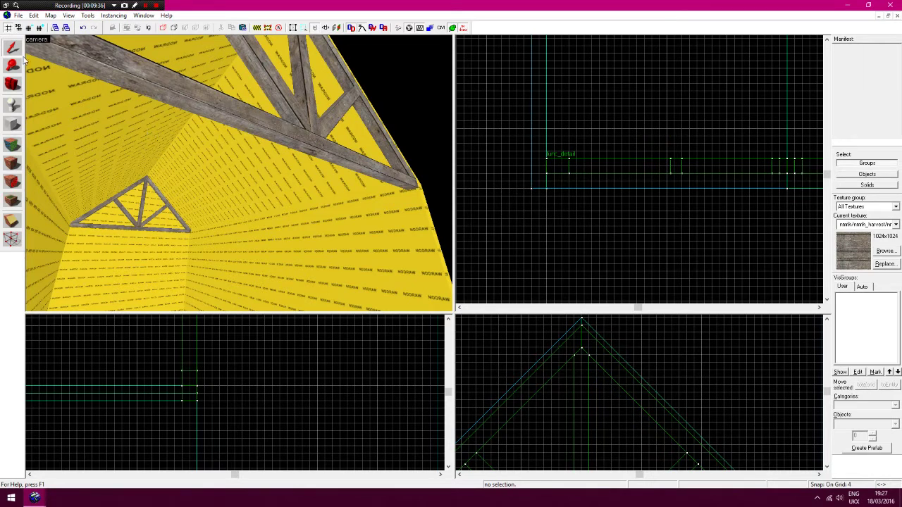
Paste another copy of the roof truss for the middle of the building
right_click(664, 165)
key("Up")
right_click(665, 165)
key("Up")
key("Up")
key("Right")
left_click(601, 225)
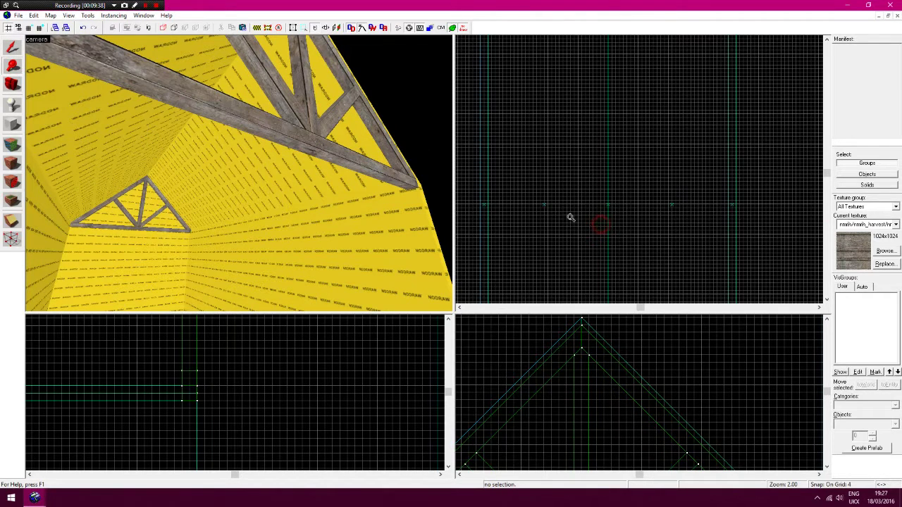
left_click(118, 118)
left_click(569, 182)
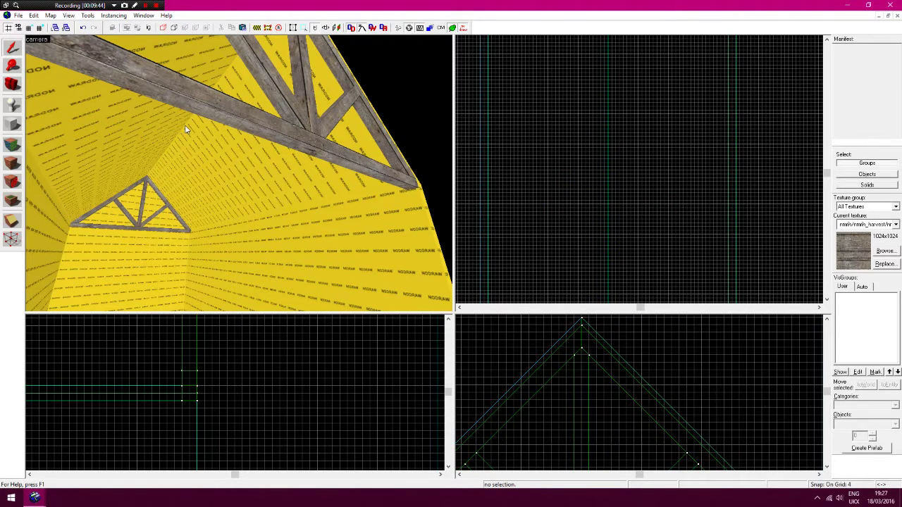
key("ctrl+v")
Position the new truss copy between the side walls under the roof peak, about midway between the two end trusses
left_click_drag(606, 176, 543, 206)
left_click_drag(590, 347, 593, 347)
left_click(582, 358)
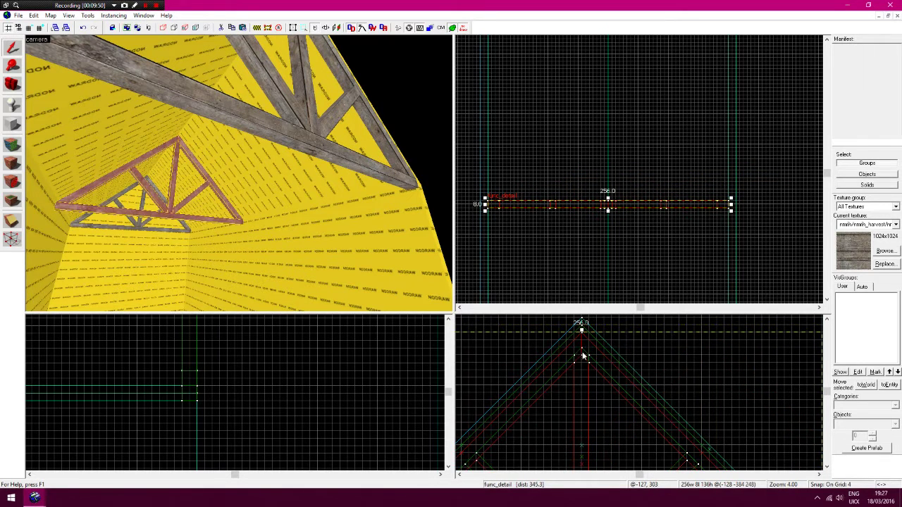
left_click(87, 16)
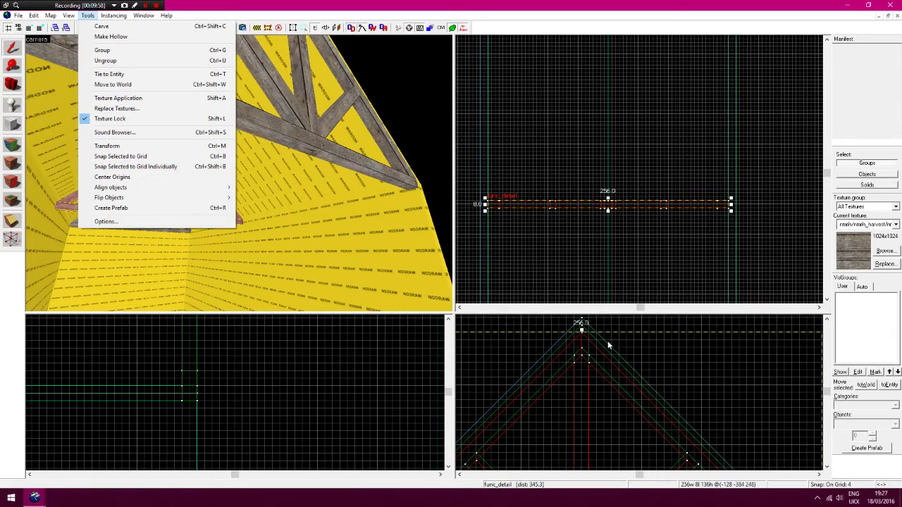
left_click(195, 168)
left_click(534, 241)
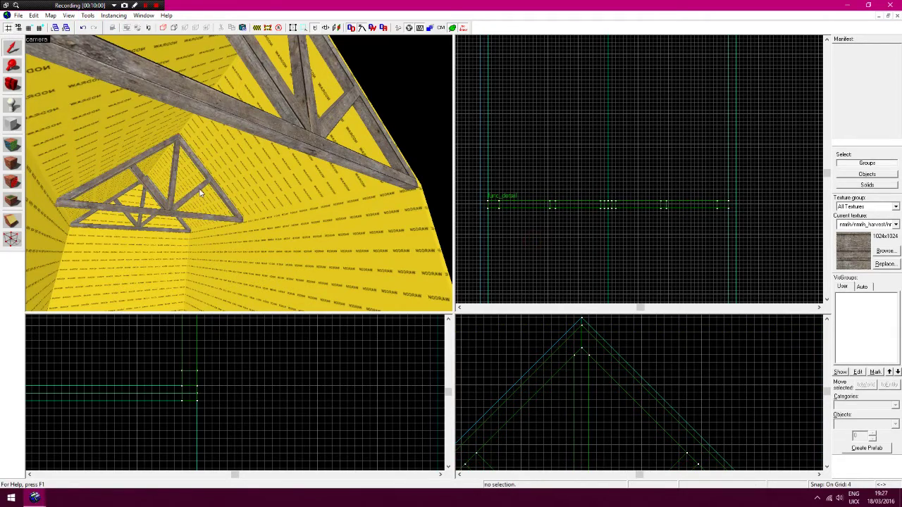
Filter the texture browser by "brick" and choose brick/brickwall037a as the current texture
key("z")
key("a")
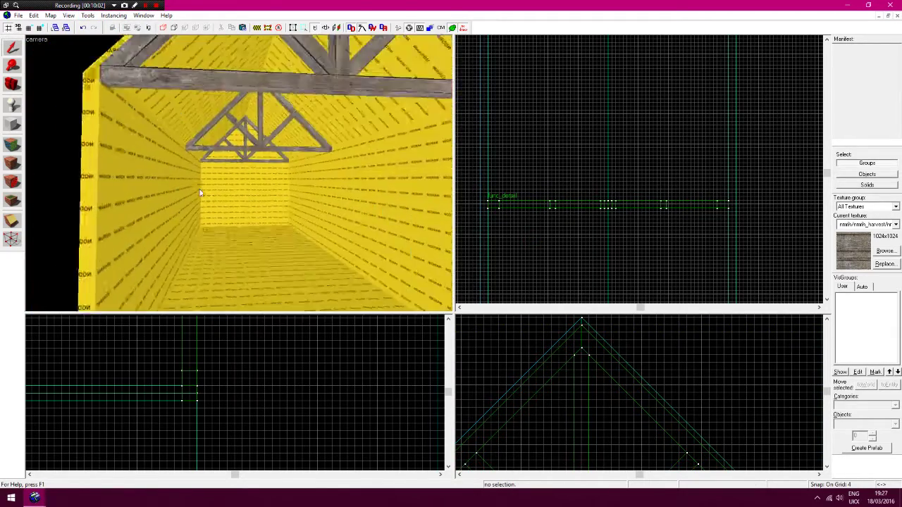
key("z")
left_click(885, 253)
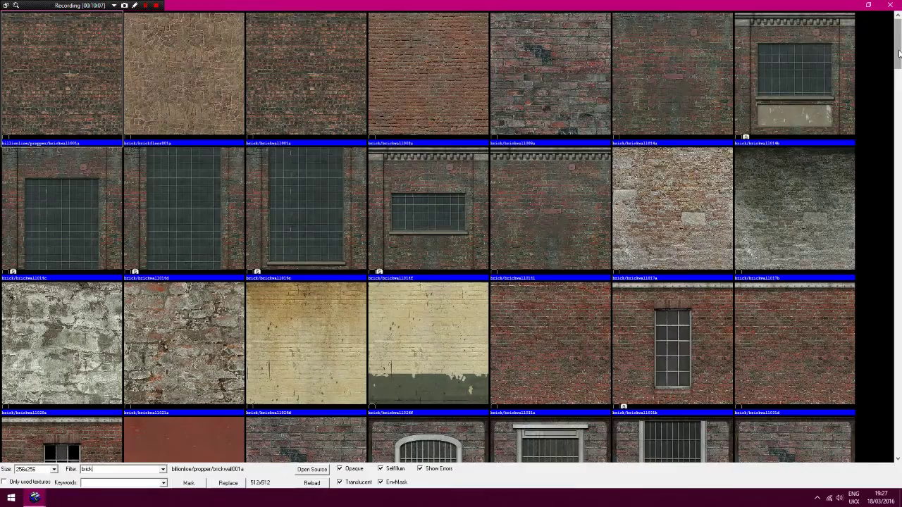
left_click_drag(899, 53, 901, 89)
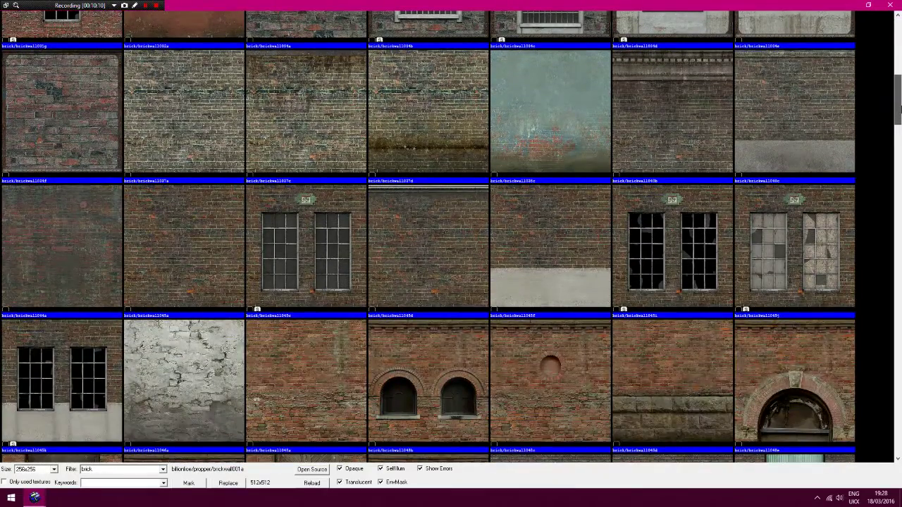
double_click(187, 150)
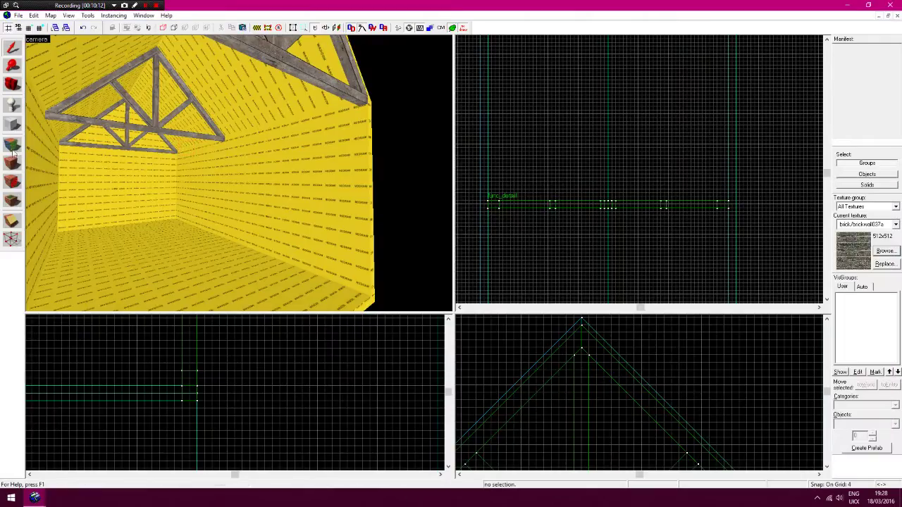
Apply the brick/brickwall037a texture to the inner faces of both side walls and the far end wall
key("Left")
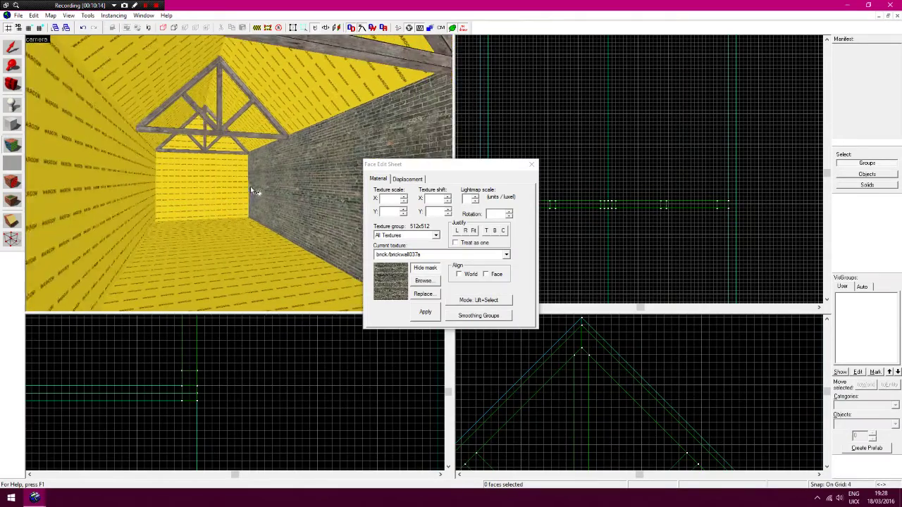
right_click(195, 189)
right_click(115, 188)
key("z")
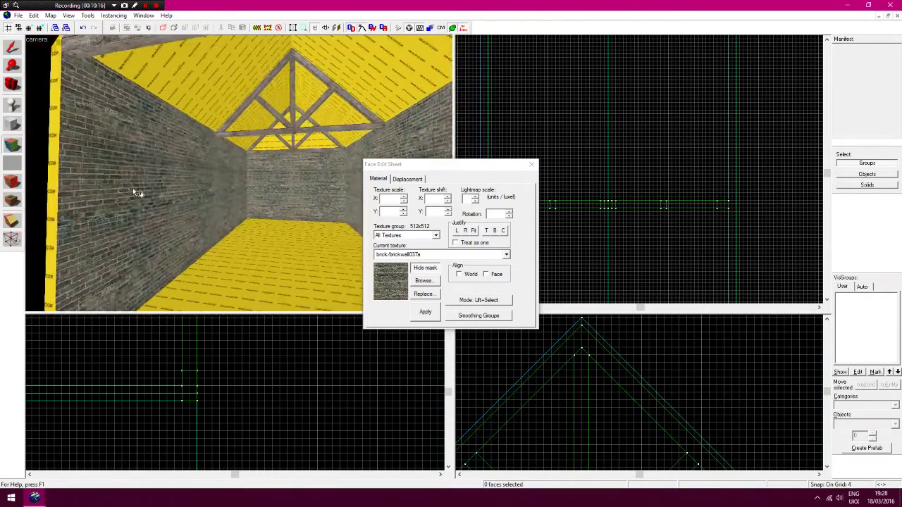
key("z")
Choose wood/woodwall006a using the "wood" filter and apply it to the inner faces of both roof slopes
left_click(425, 281)
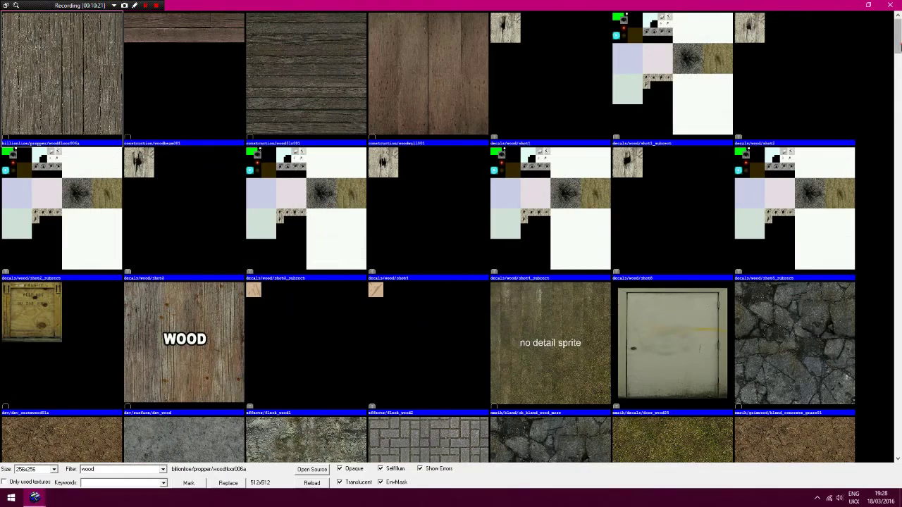
left_click_drag(900, 47, 898, 406)
double_click(280, 381)
key("z")
key("z")
right_click(219, 209)
right_click(307, 140)
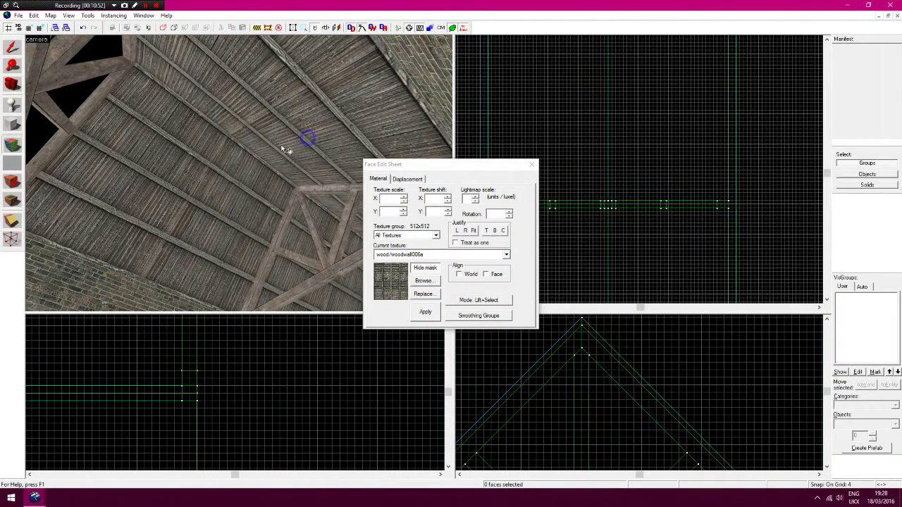
Set the wood texture's rotation on one inner roof slope to 90 degrees and apply it to the opposite slope
double_click(494, 213)
type("90")
key("Return")
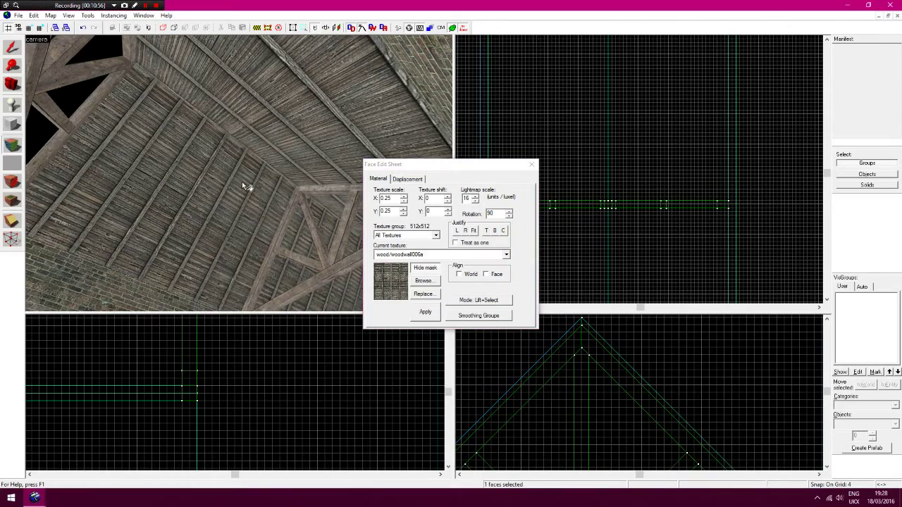
right_click(291, 134)
key("z")
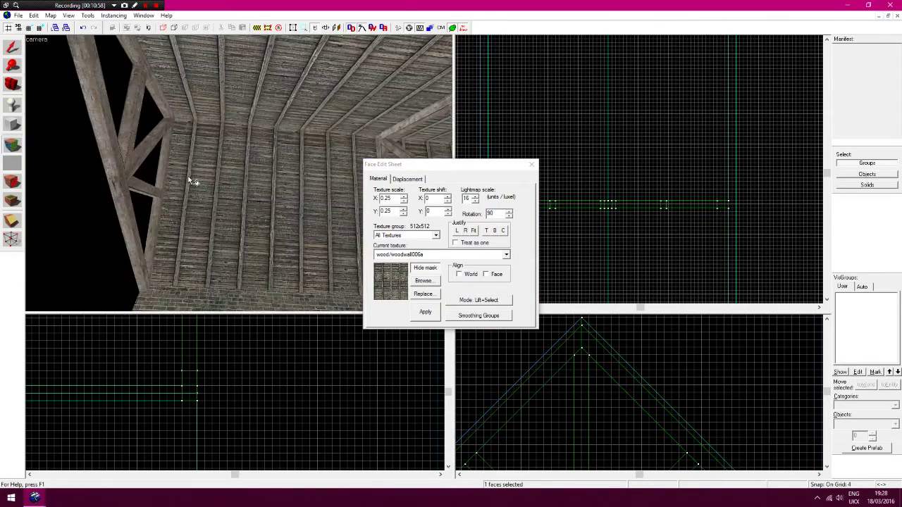
Set the X shift of the inner roof slope's wood texture to 24 and apply the same alignment to the opposite slope
key("w")
left_click(214, 189)
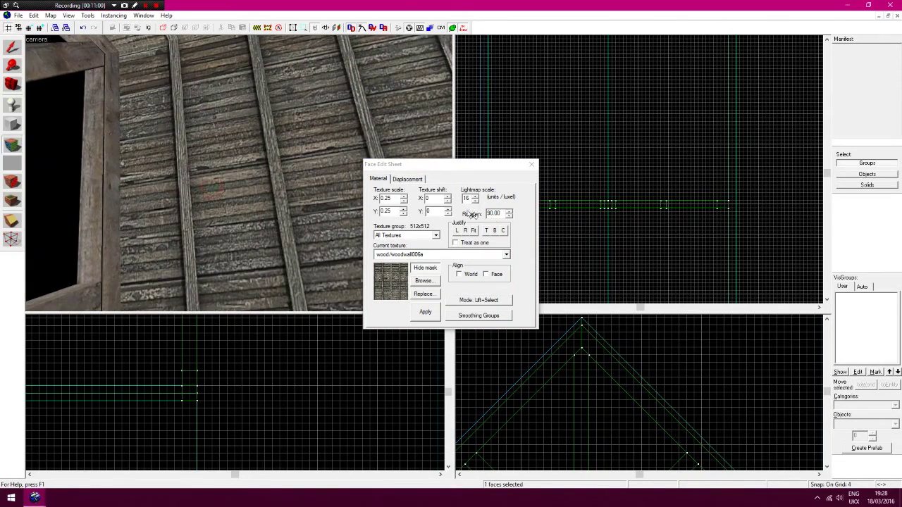
left_click(449, 209)
left_click(450, 215)
left_click(451, 198)
left_click(451, 198)
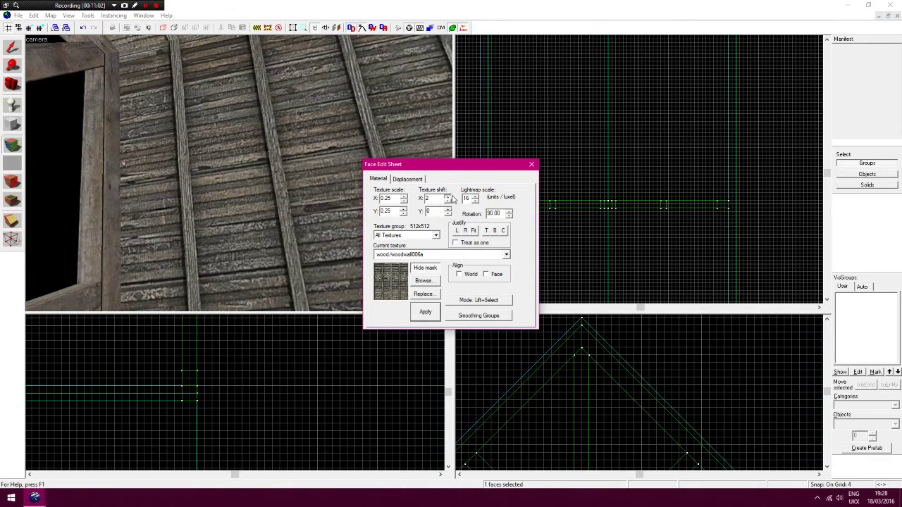
left_click(451, 198)
left_click(451, 199)
left_click(450, 198)
left_click(450, 198)
left_click(450, 198)
left_click(449, 198)
left_click(448, 196)
left_click(449, 197)
left_click(449, 200)
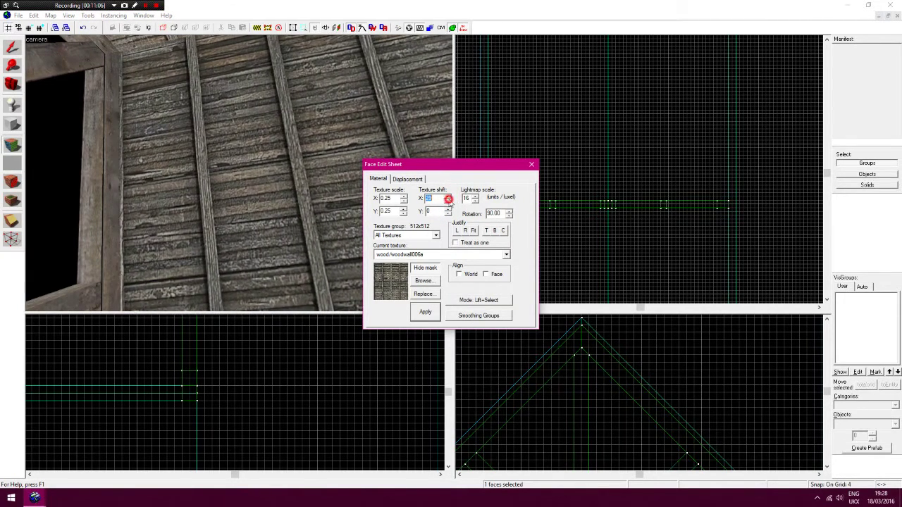
left_click(449, 201)
left_click(448, 200)
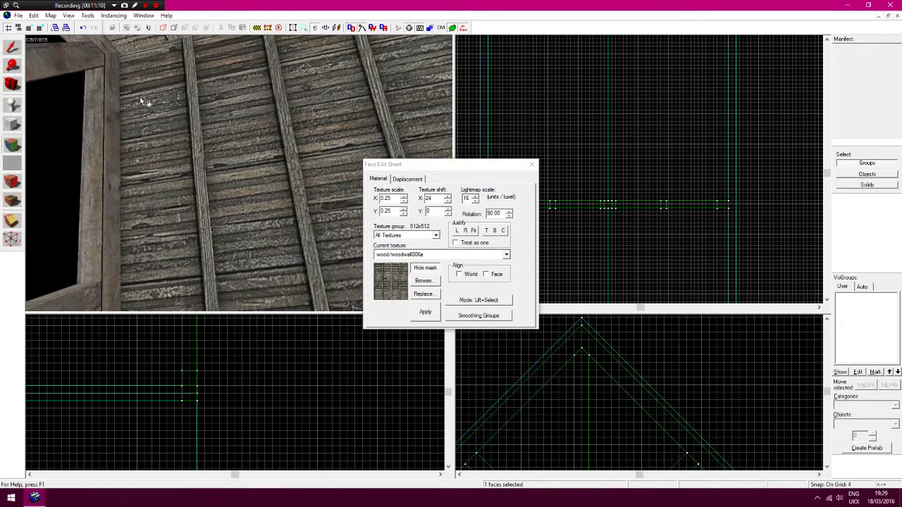
left_click_drag(141, 100, 155, 132)
right_click(155, 132)
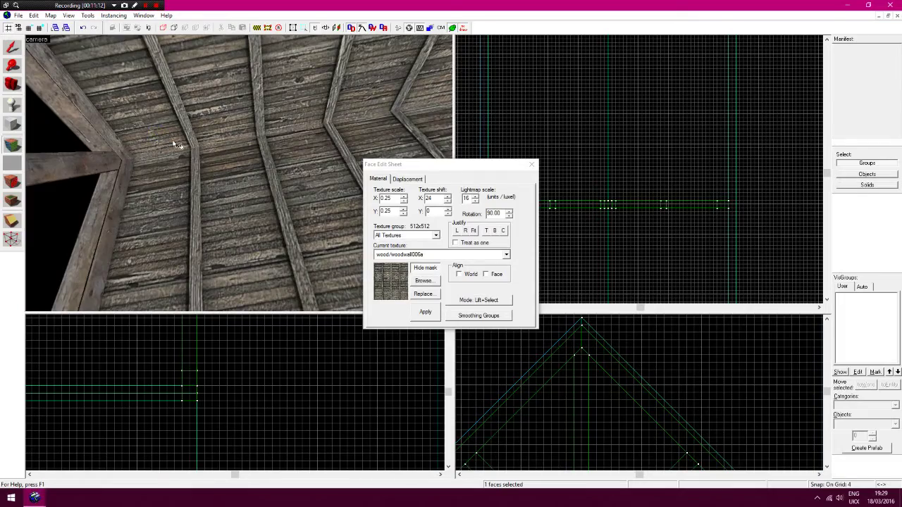
Choose the brick/brickwall037d texture and apply it to the far end wall's gable face behind the roof truss
key("z")
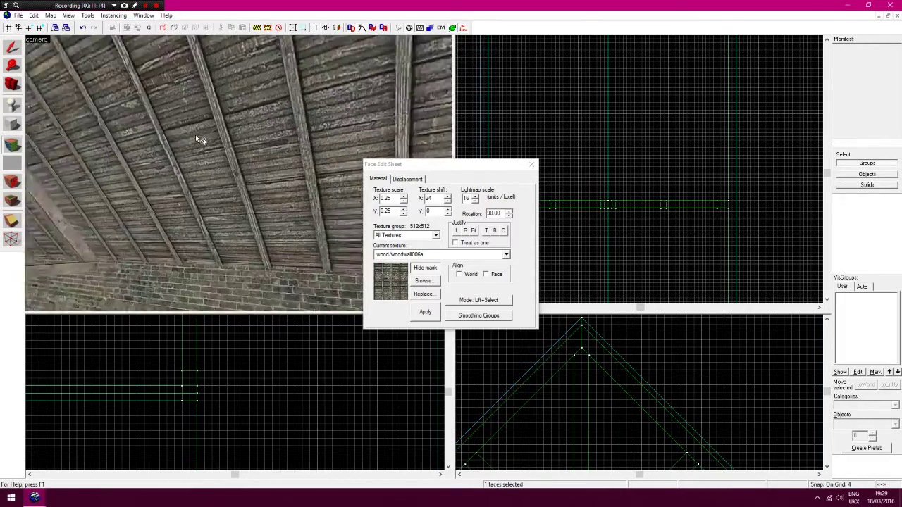
key("z")
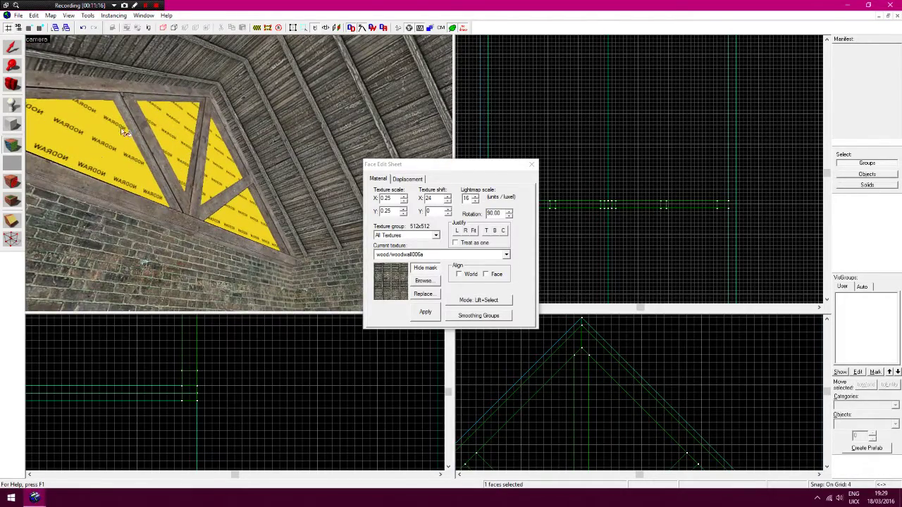
left_click(423, 281)
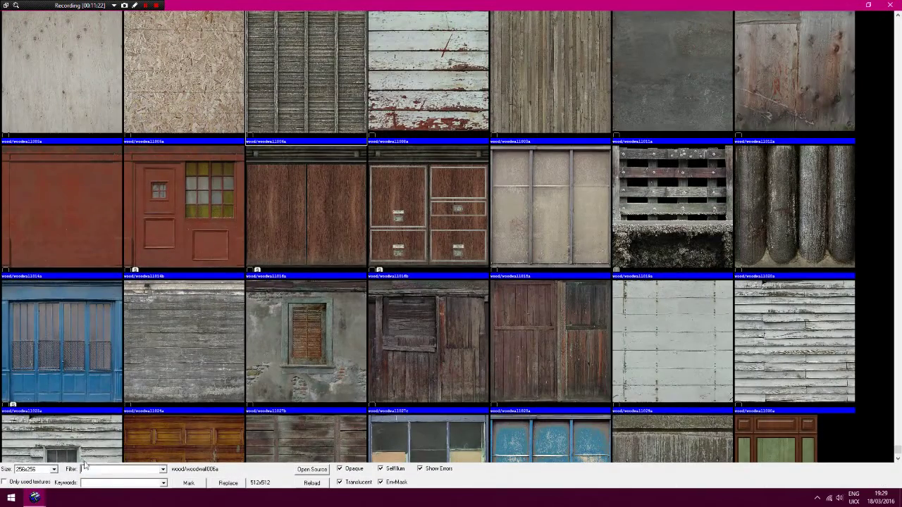
left_click(890, 5)
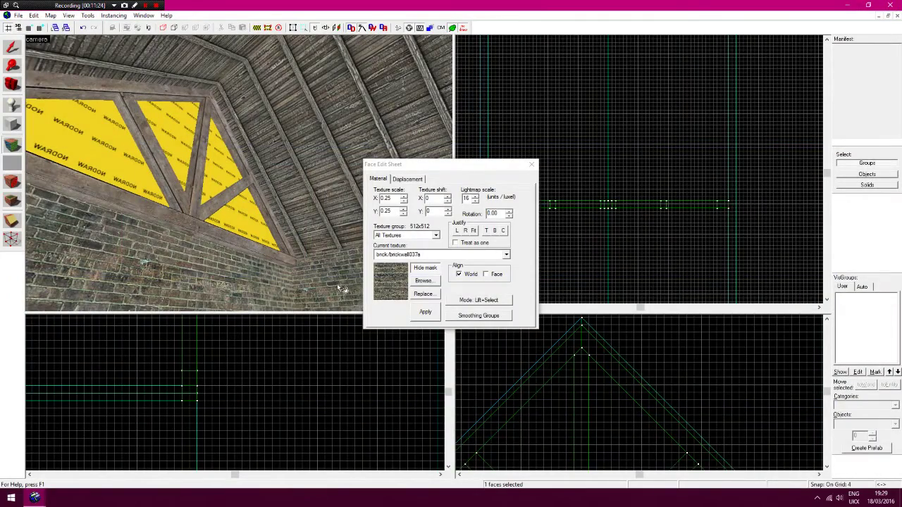
left_click(423, 281)
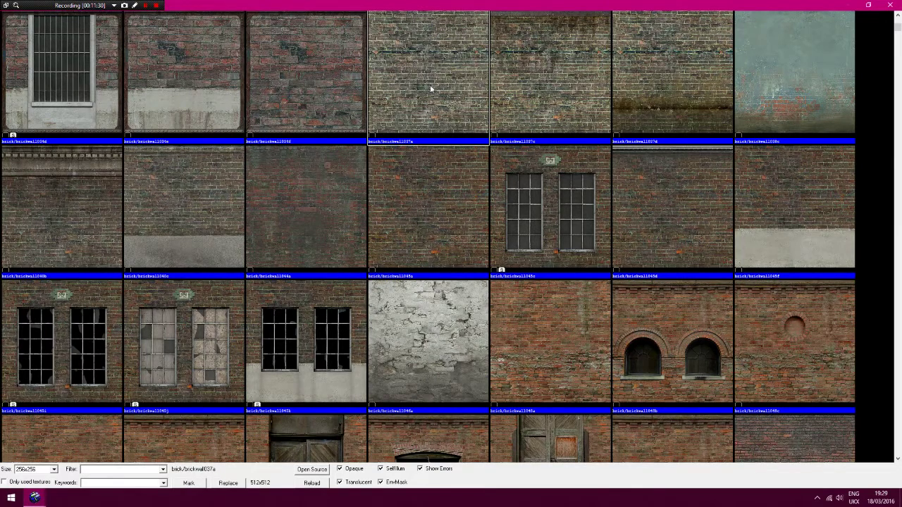
double_click(663, 103)
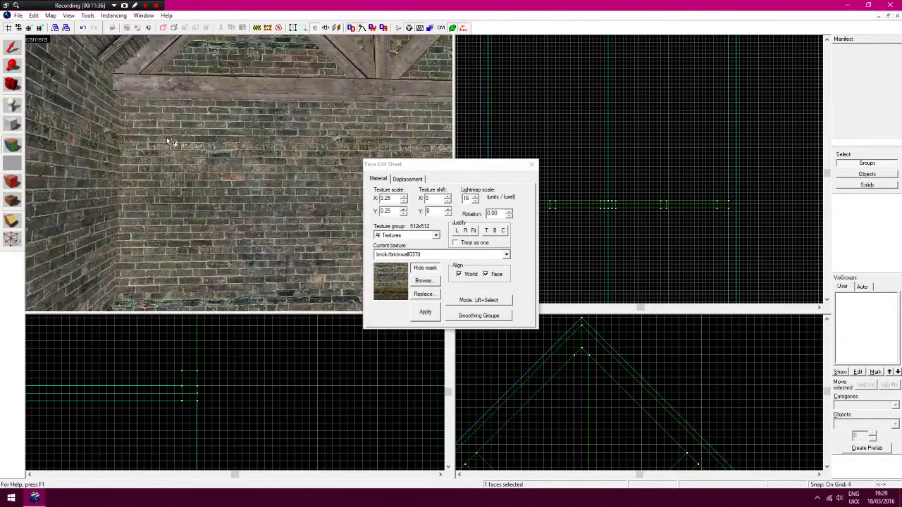
key("z")
left_click(199, 144)
Set the Y shift of the gable face's brick texture to -256 so its dark band lines up with the truss beam
left_click(449, 214)
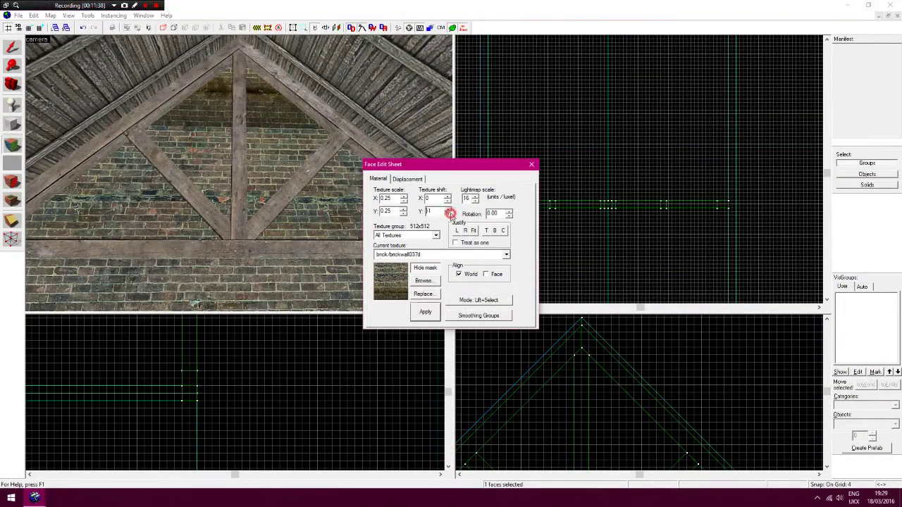
left_click(450, 214)
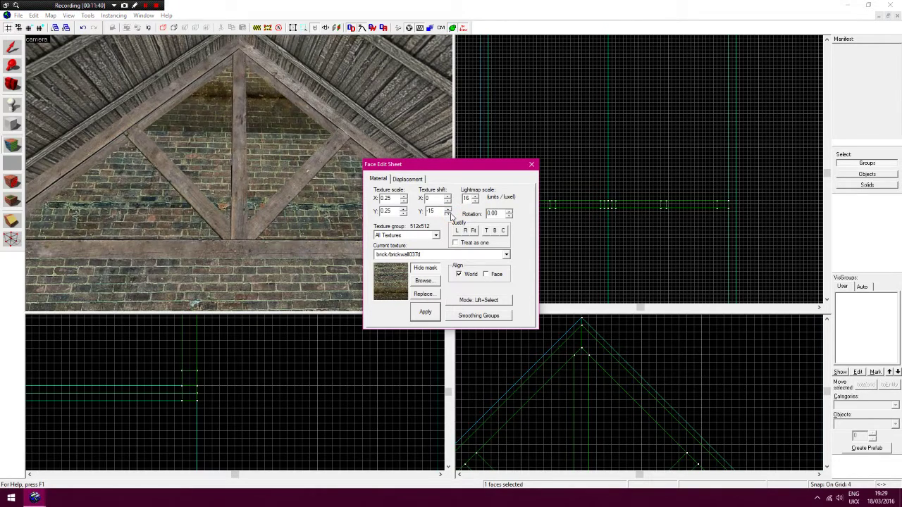
left_click_drag(451, 213, 451, 213)
key("z")
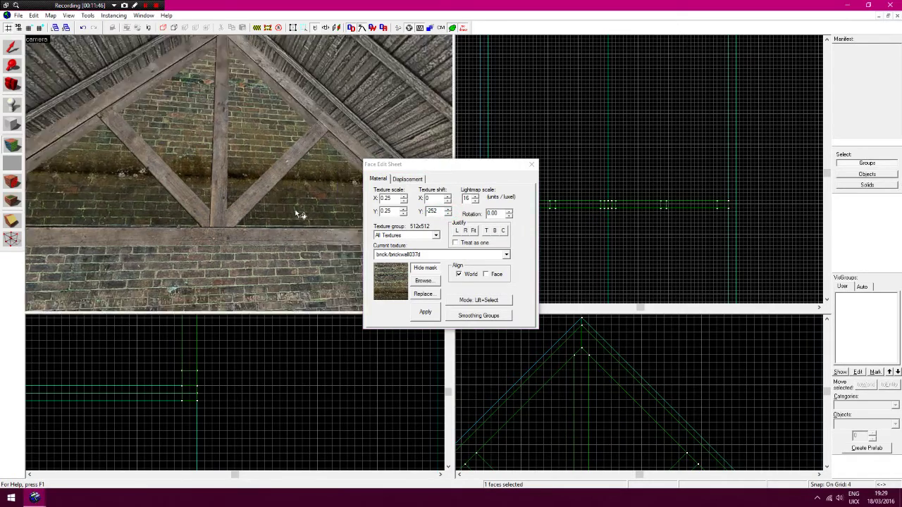
key("w")
key("z")
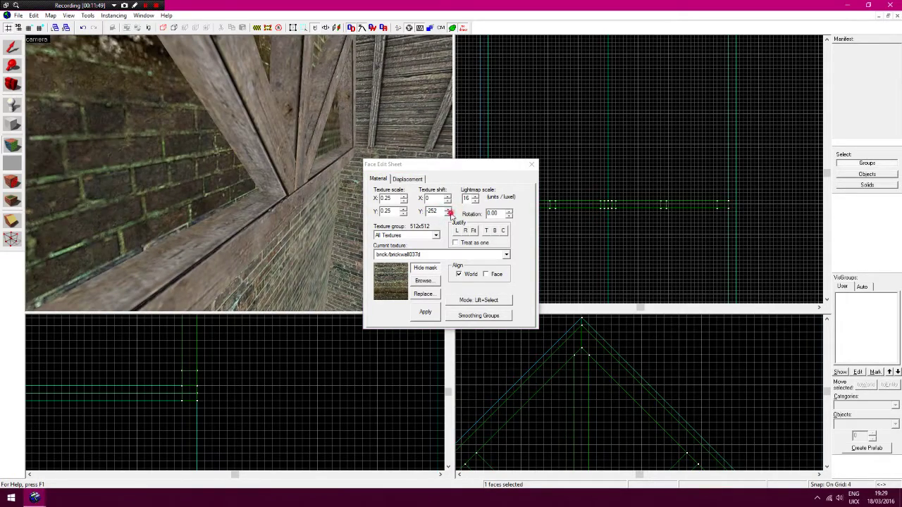
left_click(450, 213)
left_click(450, 214)
left_click(450, 214)
left_click(450, 214)
key("z")
key("s")
key("s")
key("z")
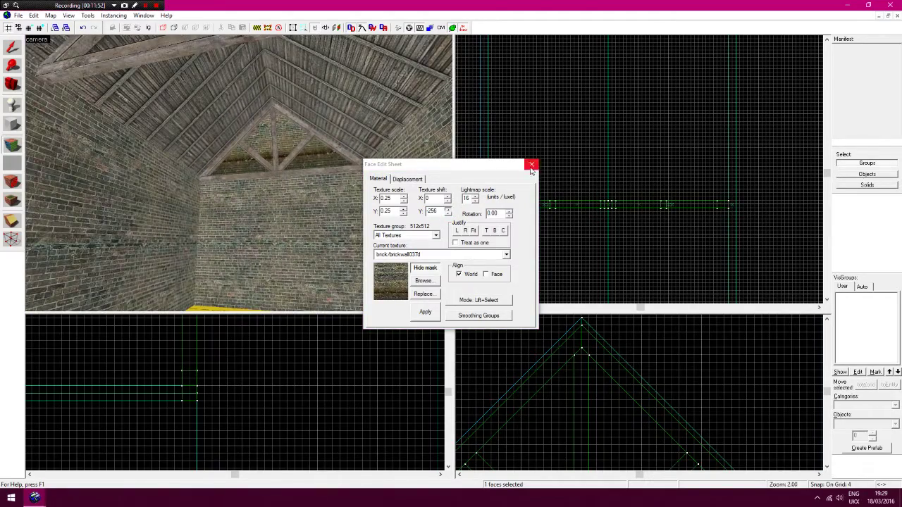
Choose nmrih/roof/ng_toxteth_rooftiles_01a using the "roof" filter and apply it to one outer roof slope
left_click(531, 165)
key("z")
key("s")
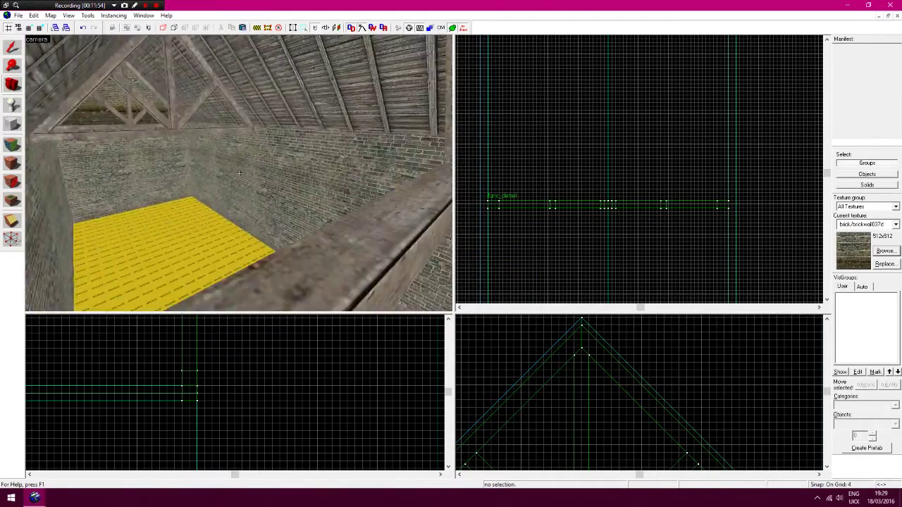
left_click(885, 251)
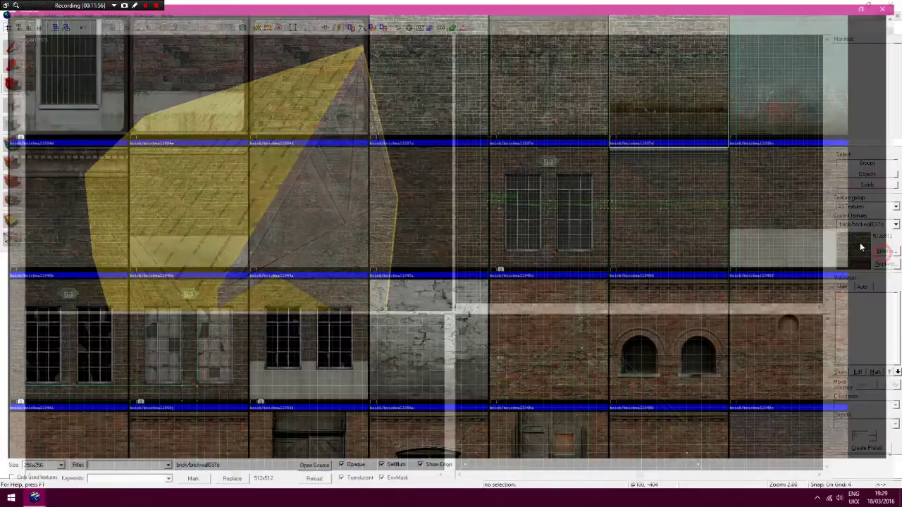
type("roof")
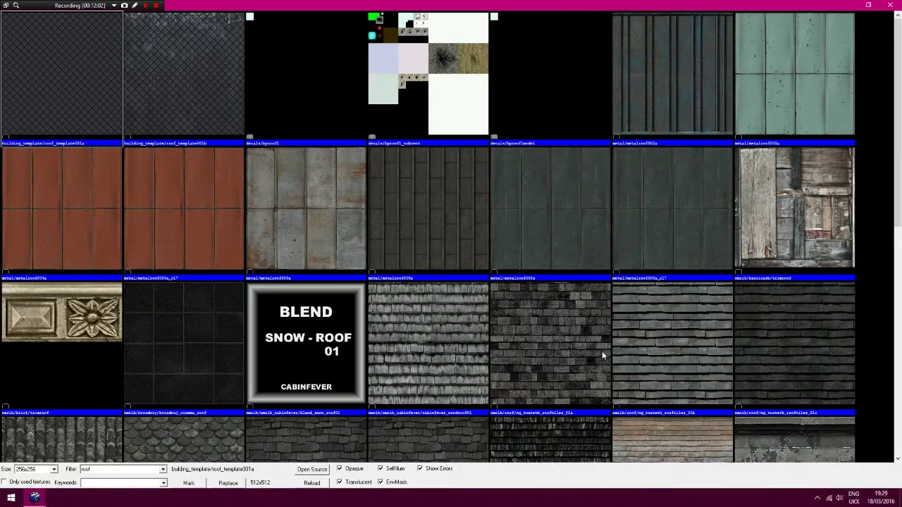
double_click(546, 348)
left_click(15, 150)
right_click(231, 202)
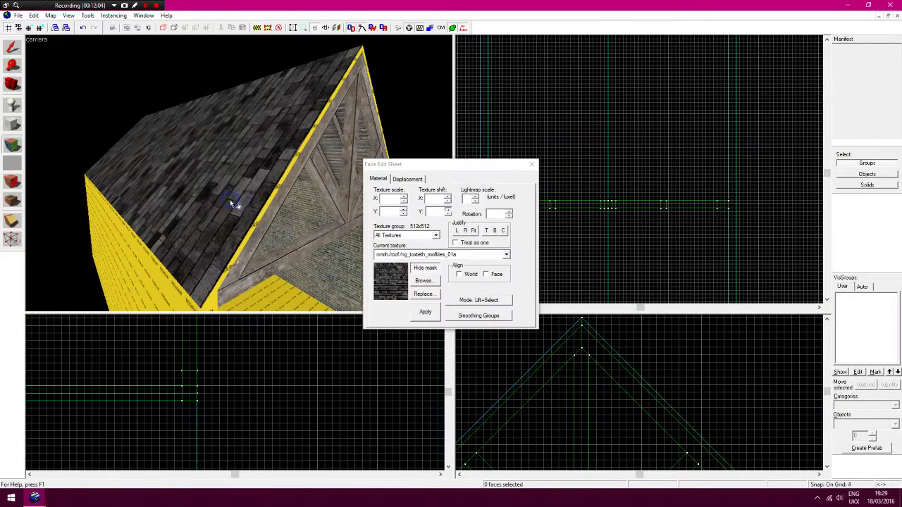
Set the roof tile texture's rotation to 90 degrees and its Y shift to 7 on that outer slope
key("z")
key("z")
left_click(236, 185)
left_click_drag(503, 215, 476, 219)
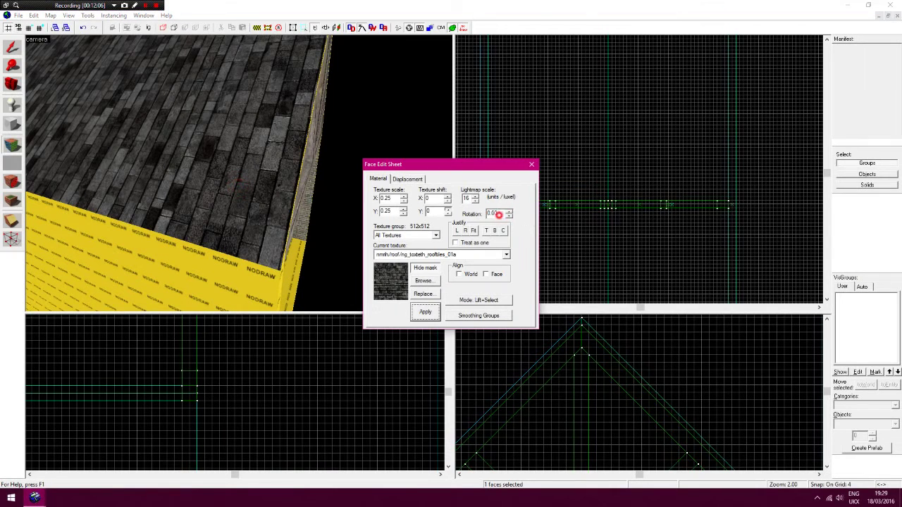
key("Return")
left_click(449, 211)
left_click(449, 212)
left_click(449, 211)
left_click(449, 211)
left_click(448, 210)
left_click(448, 211)
left_click(449, 210)
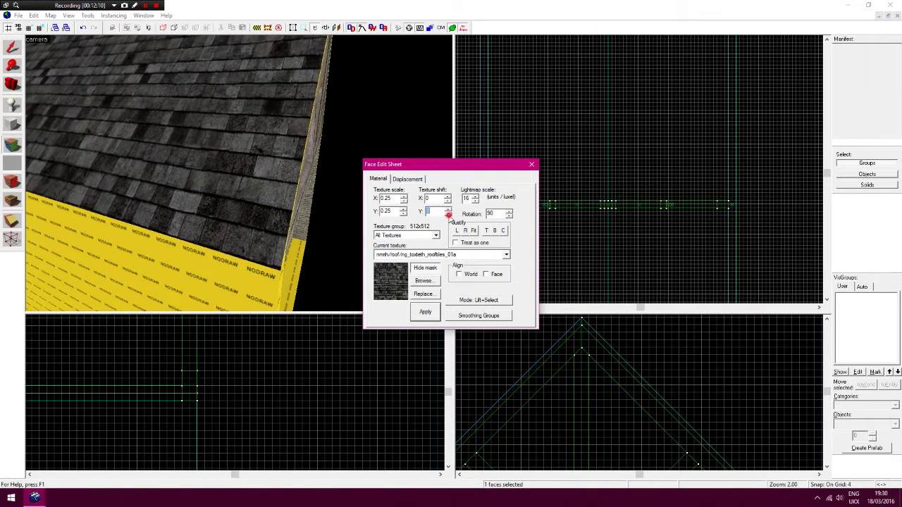
Apply the roof tile texture to the opposite outer slope and set its rotation to 270 degrees
key("z")
key("s")
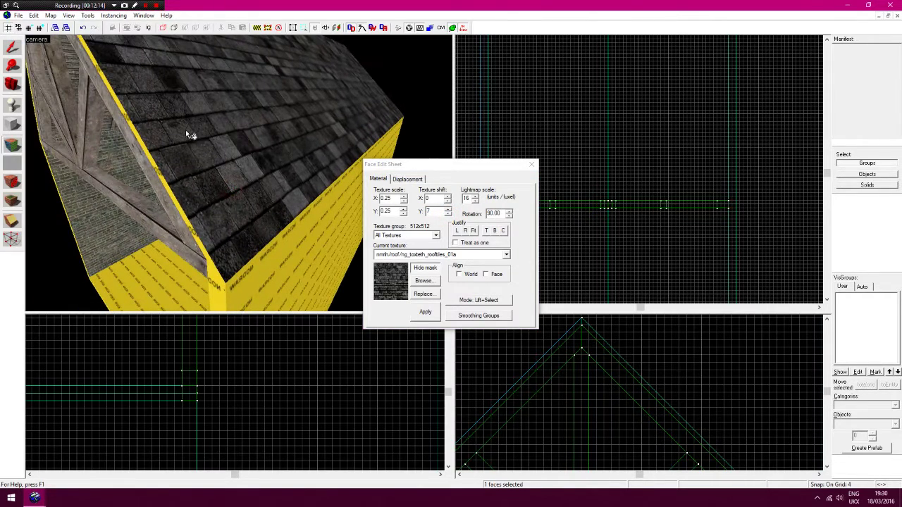
left_click_drag(499, 213, 483, 214)
type("27")
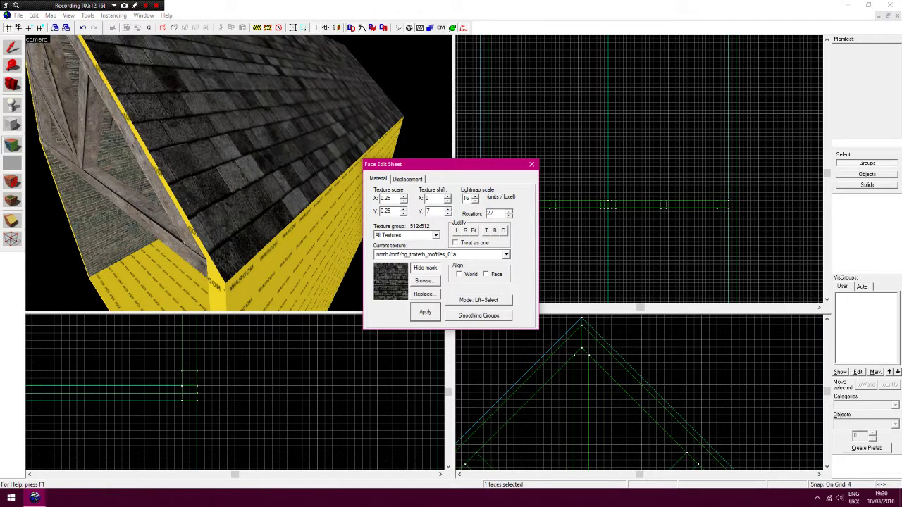
type("0z")
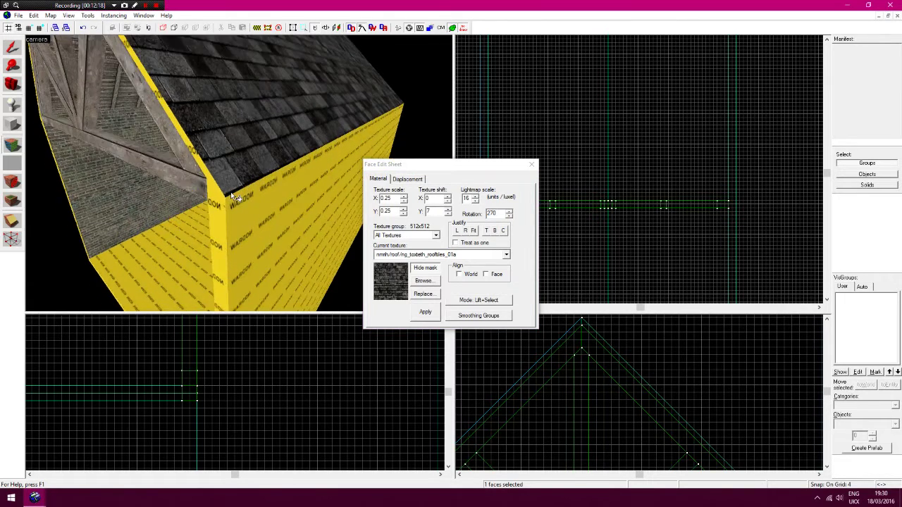
Choose the nmrih/rooftop/rc_rooftrim_a2 texture and apply it to the eave and open-end edge faces of the roof slope
type("wz")
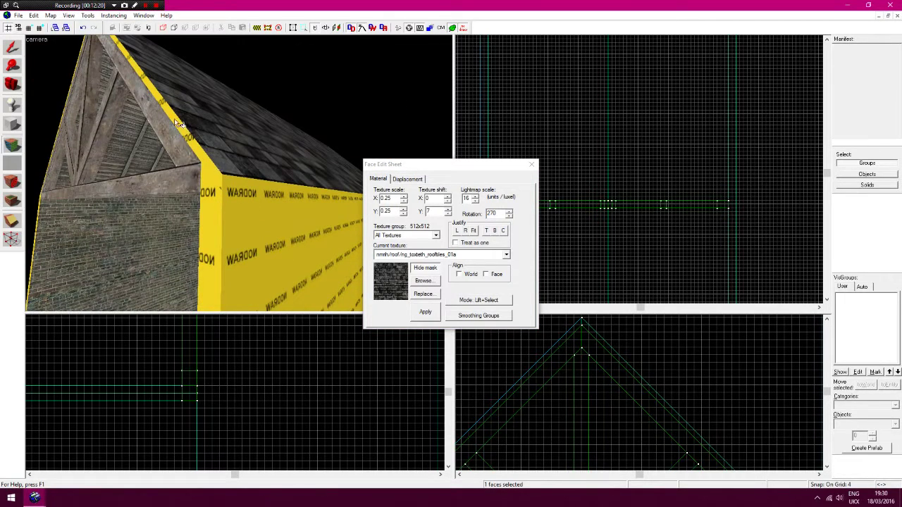
left_click(427, 281)
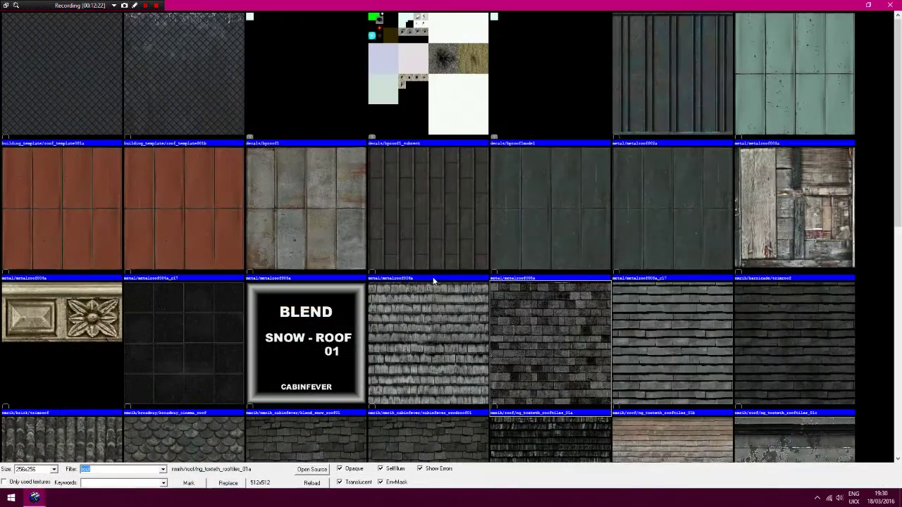
left_click_drag(898, 97, 899, 209)
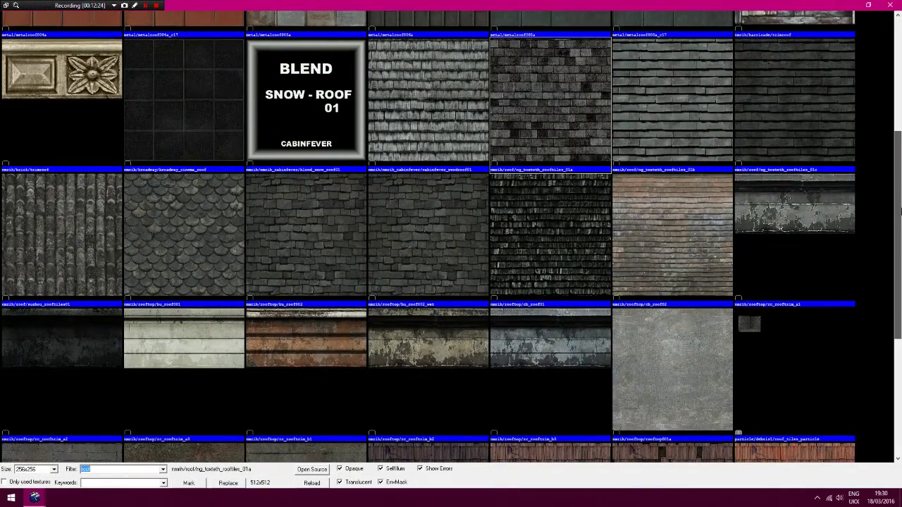
double_click(55, 356)
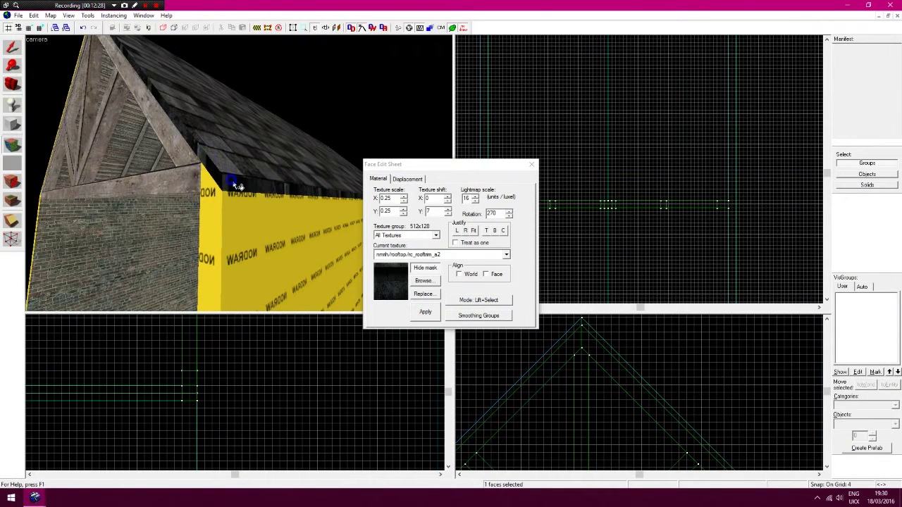
Set the trim texture's rotation to 0 and its Y shift to -15 on the roof's eave edge
left_click_drag(504, 213, 483, 215)
type("9")
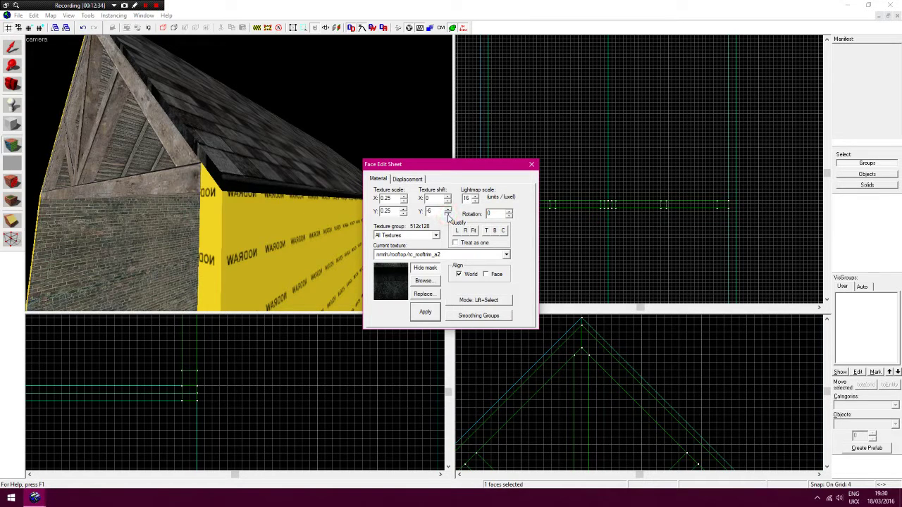
left_click(448, 214)
left_click(447, 214)
key("z")
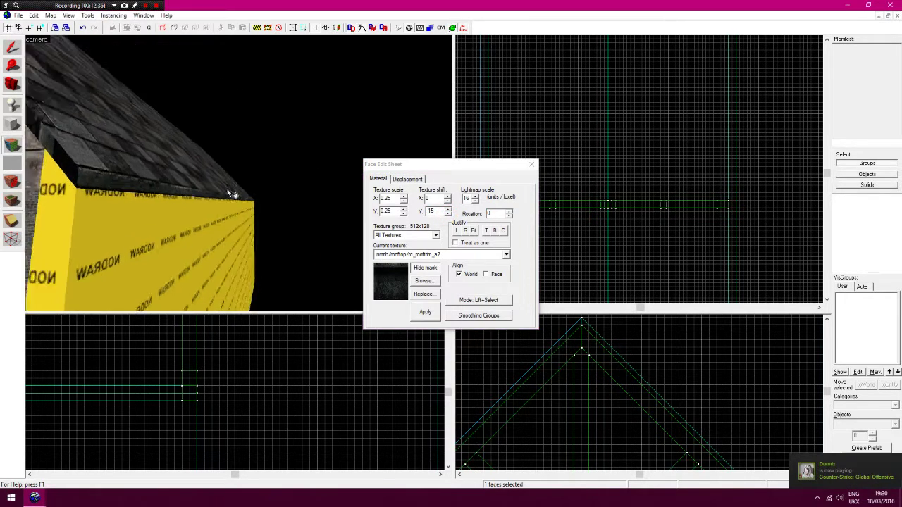
Set the trim texture's rotation to 45 degrees and its Y shift to 4 on the sloped roof edge at the open end
key("a")
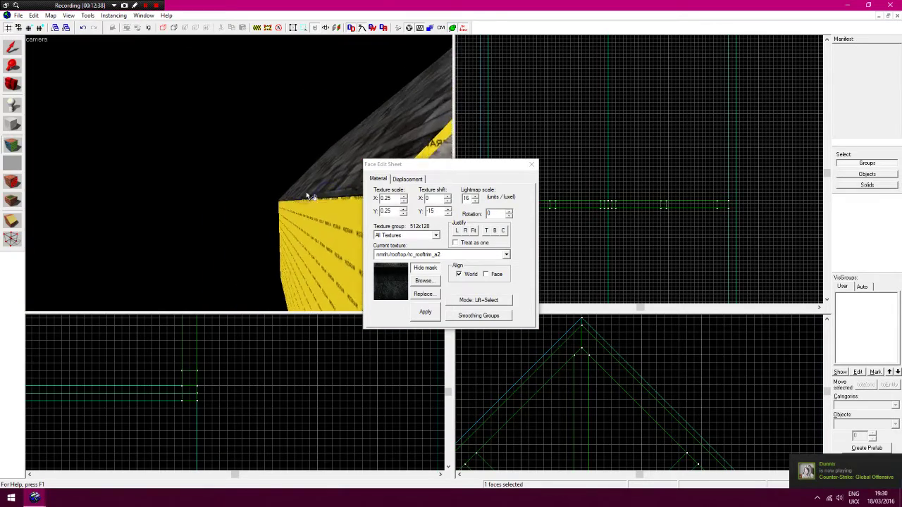
key("w")
key("s")
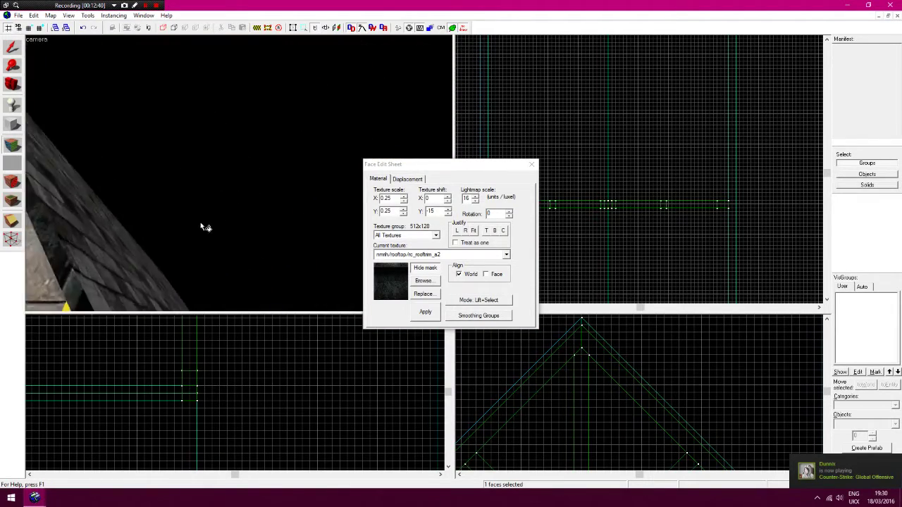
left_click_drag(503, 215, 480, 218)
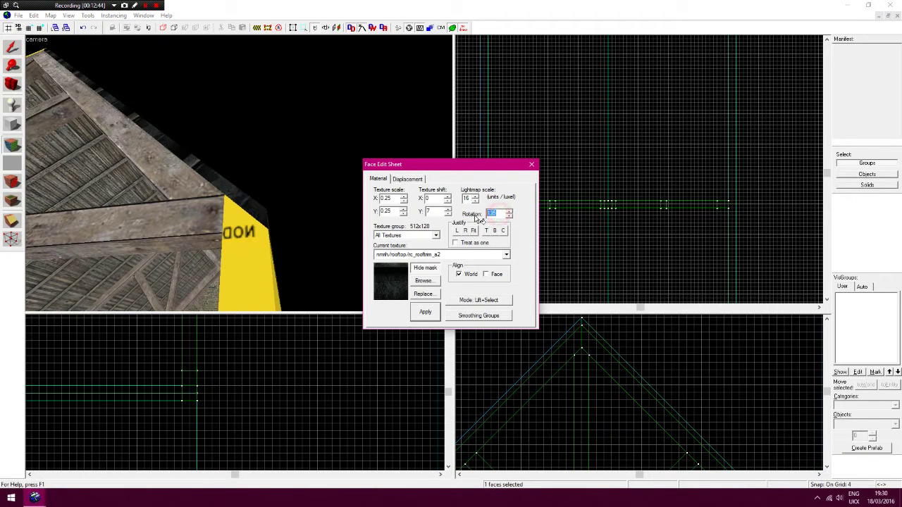
key("z")
key("d")
key("z")
left_click(448, 215)
left_click(449, 215)
left_click(448, 215)
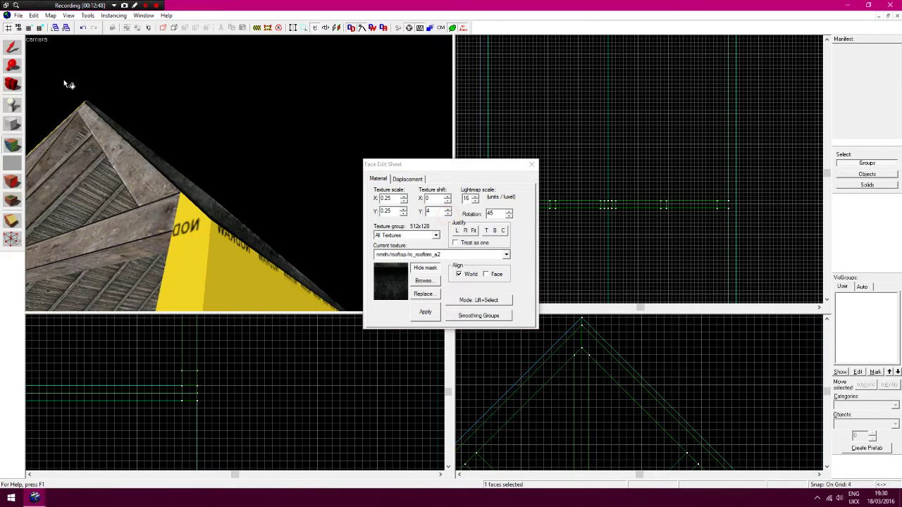
left_click(11, 85)
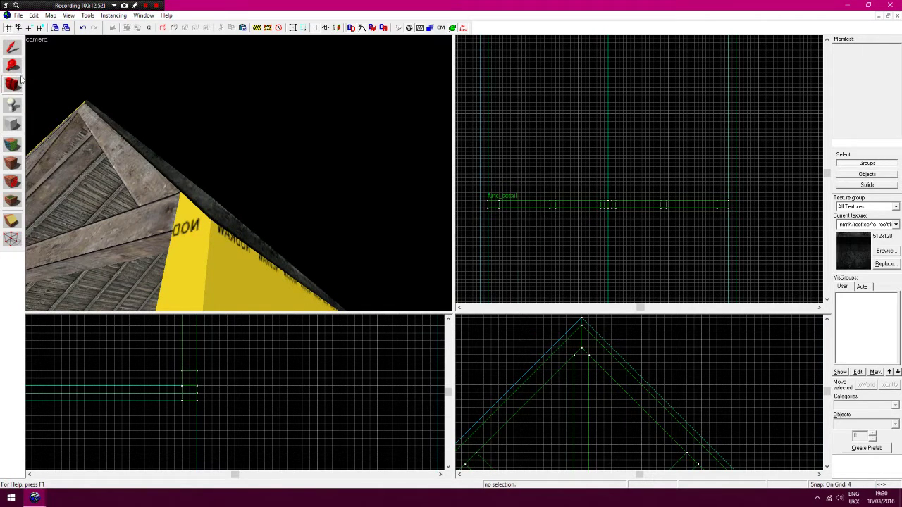
key("z")
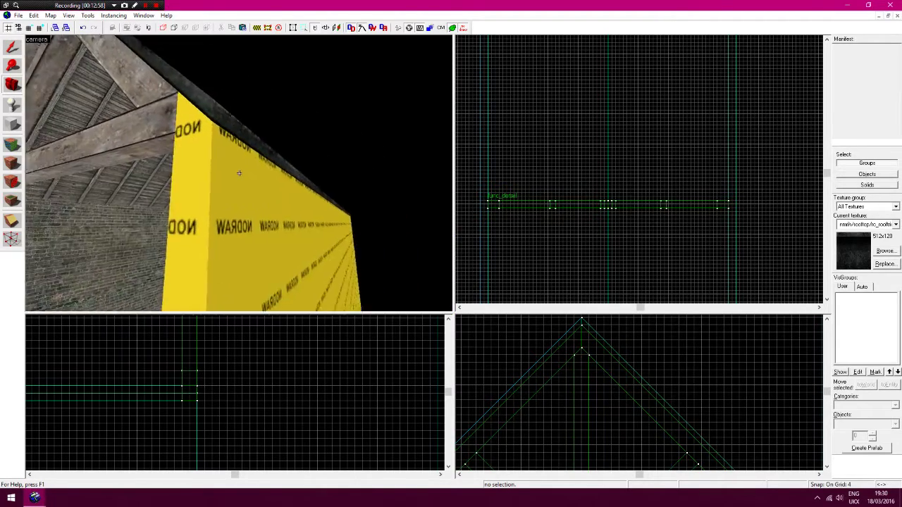
key("a")
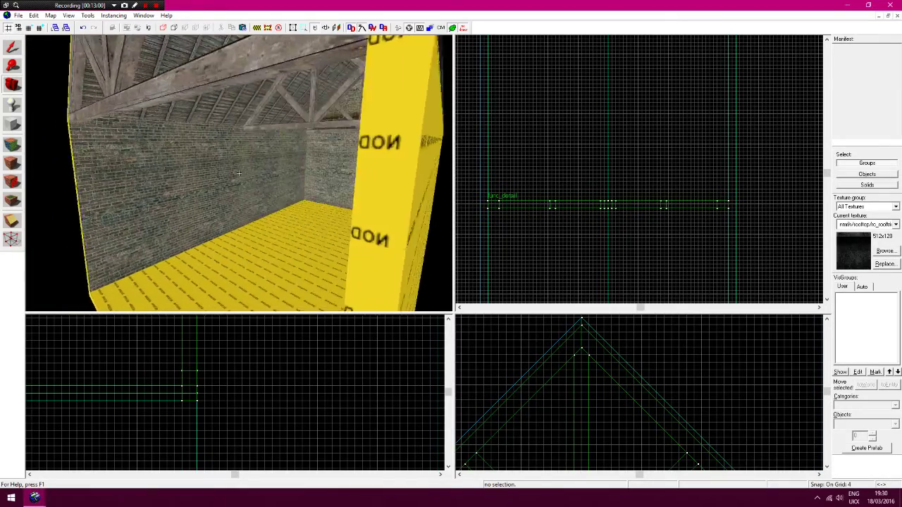
key("d")
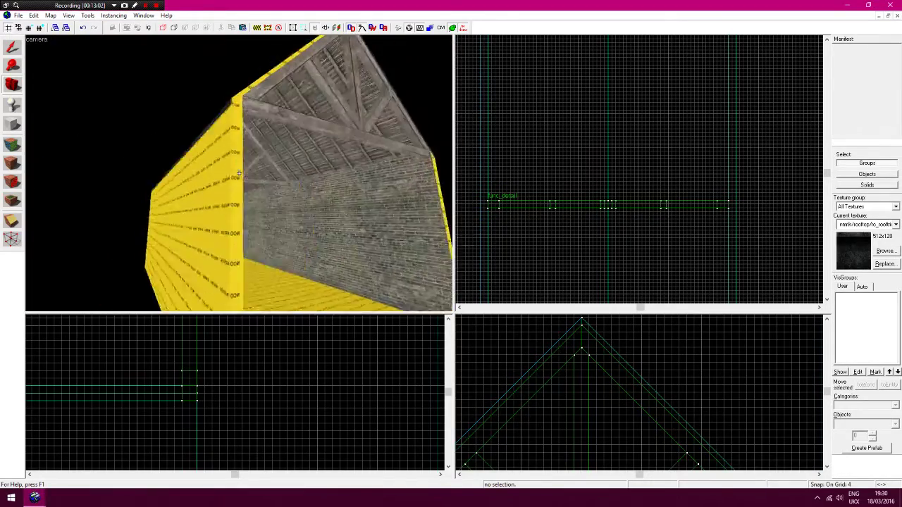
key("a")
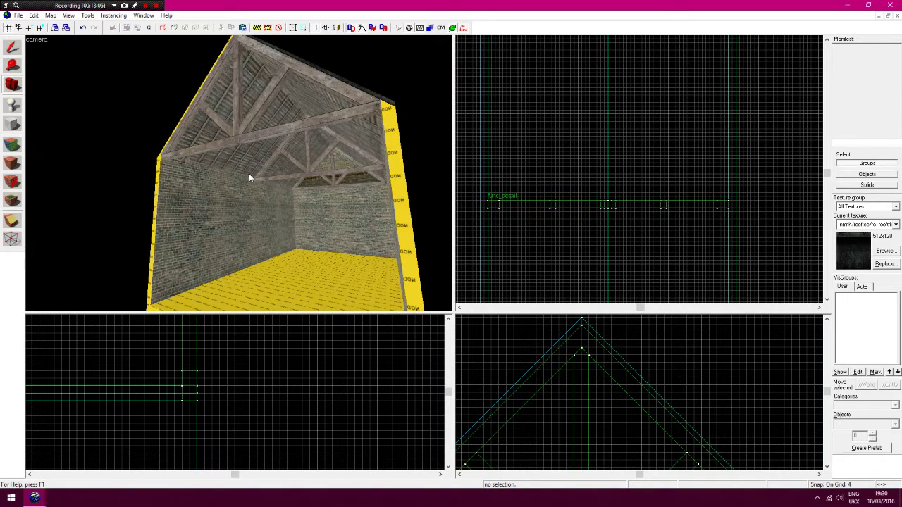
Apply the rc_rooftrim_a2 texture to the remaining sloped roof edge at the open end, with rotation 135 and Y shift -32
key("shift+Up")
key("shift+Down")
right_click_drag(249, 173, 250, 174)
key("z")
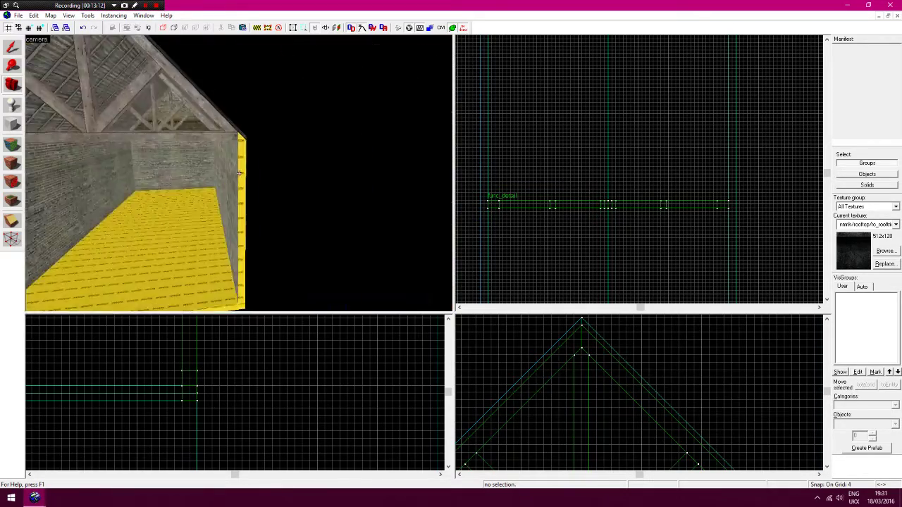
key("z")
left_click_drag(45, 77, 44, 77)
right_click_drag(45, 77, 50, 78)
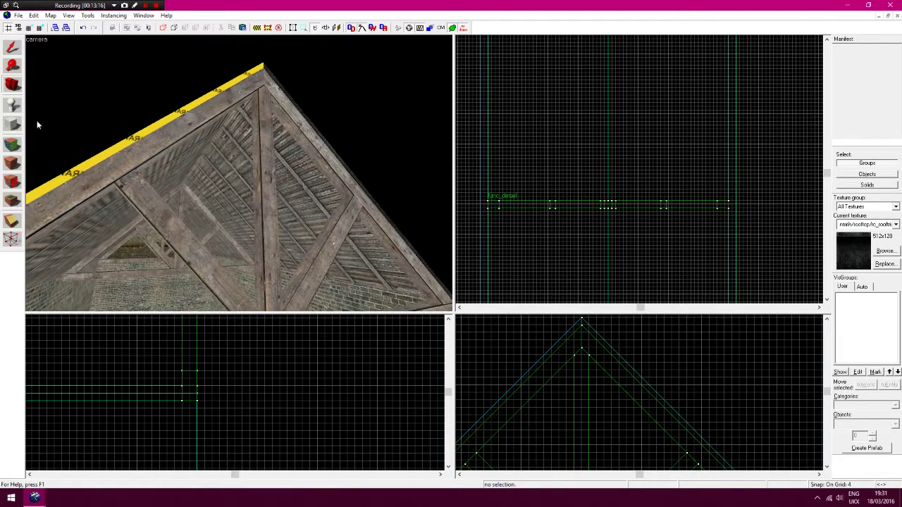
left_click(12, 145)
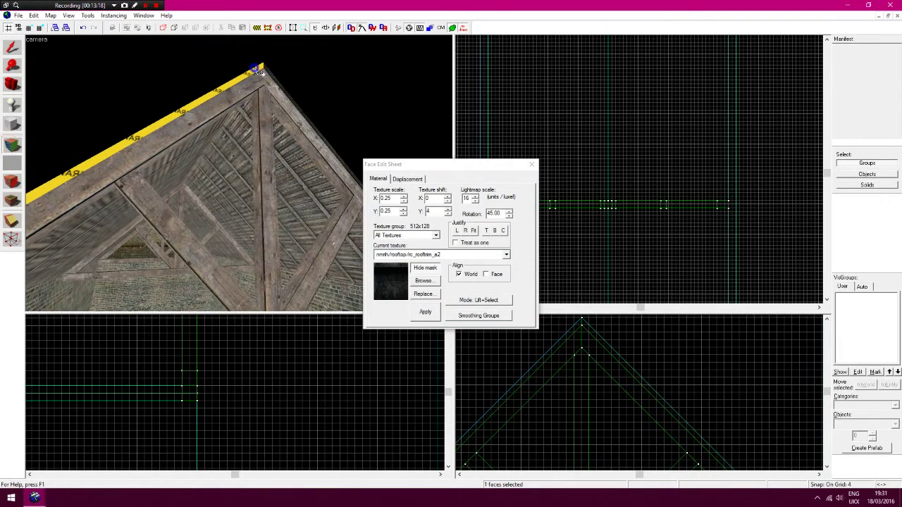
double_click(502, 214)
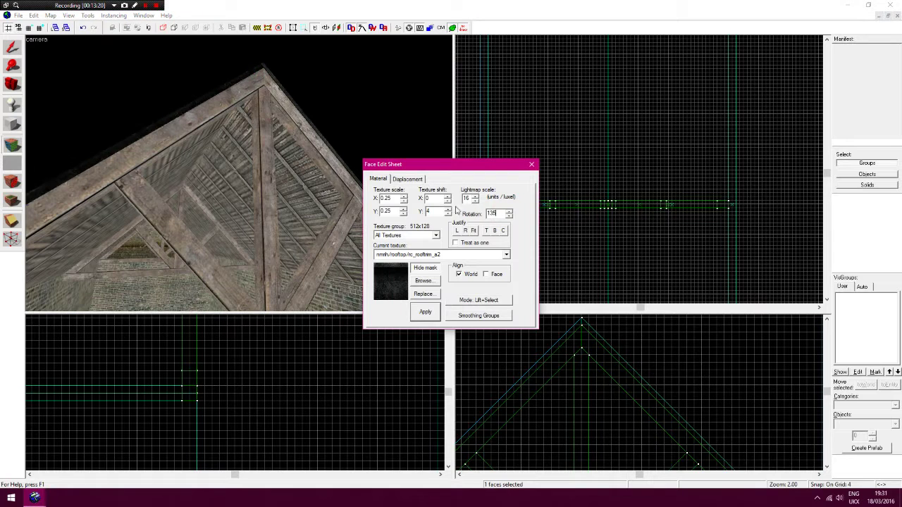
left_click_drag(196, 162, 393, 198)
left_click(448, 214)
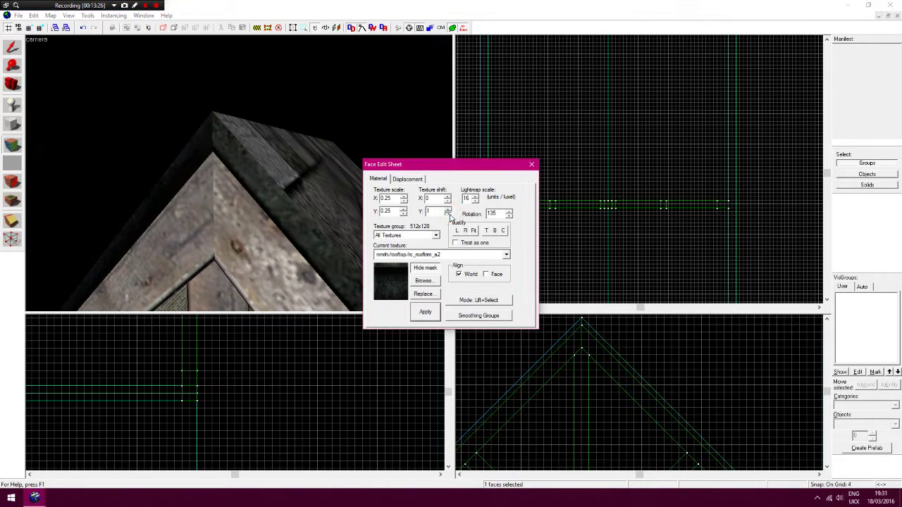
left_click(448, 209)
Pick up the brick/brickwall037a texture from an interior wall and apply it to the wall ends, outer side walls and outer gable
left_click_drag(191, 183, 191, 183)
left_click_drag(236, 211, 237, 212)
left_click(238, 211)
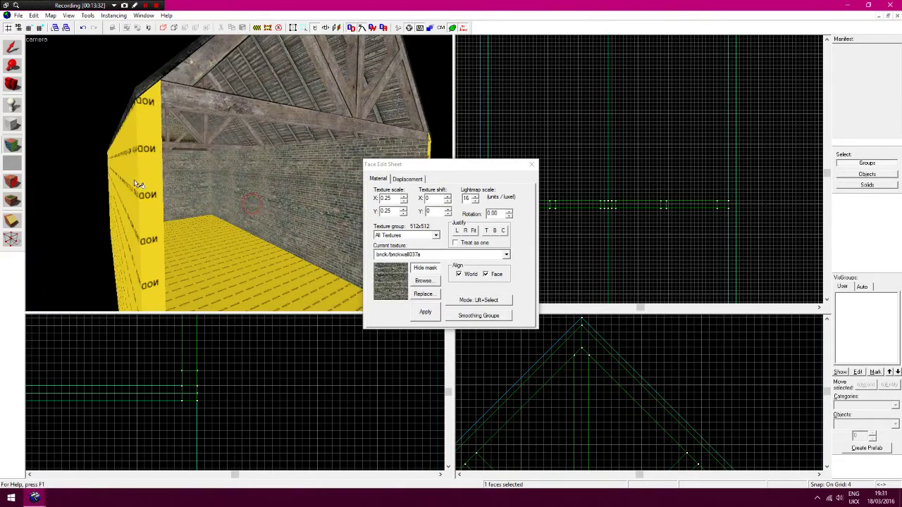
right_click(136, 181)
right_click(146, 177)
left_click_drag(145, 178, 214, 180)
right_click(174, 183)
right_click(180, 184)
right_click(232, 179)
right_click(283, 140)
right_click(211, 179)
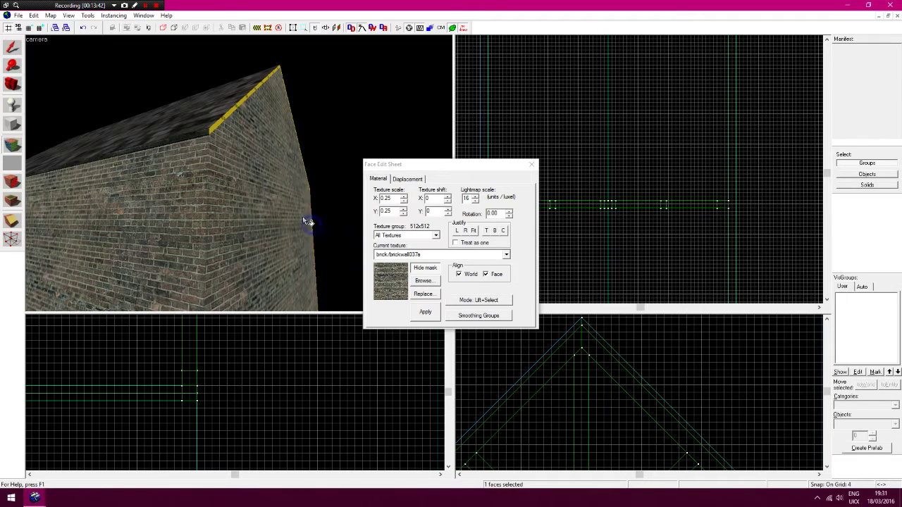
Copy the open-end trim texture with rotation 45 and Y shift 4 onto the matching sloped roof edge at the gable end
left_click(16, 87)
left_click_drag(98, 87, 235, 173)
left_click(18, 145)
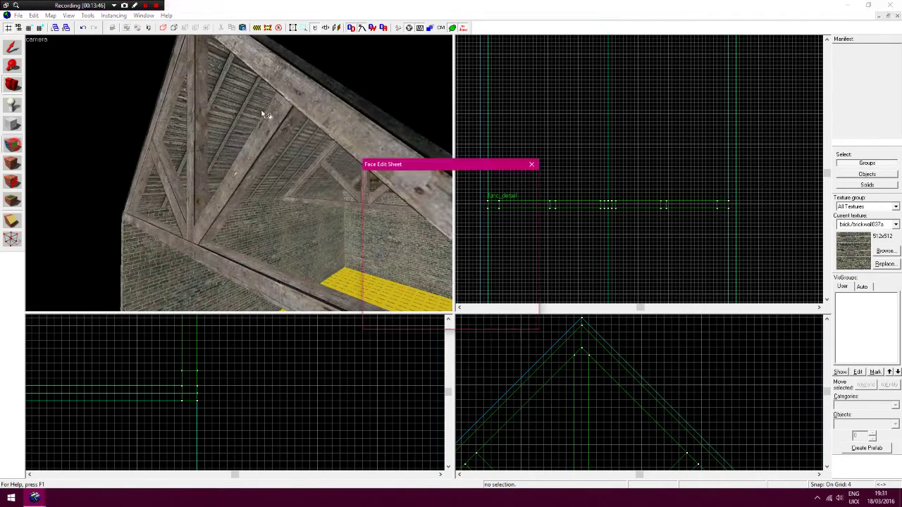
left_click(337, 89)
left_click_drag(337, 89, 294, 88)
key("s")
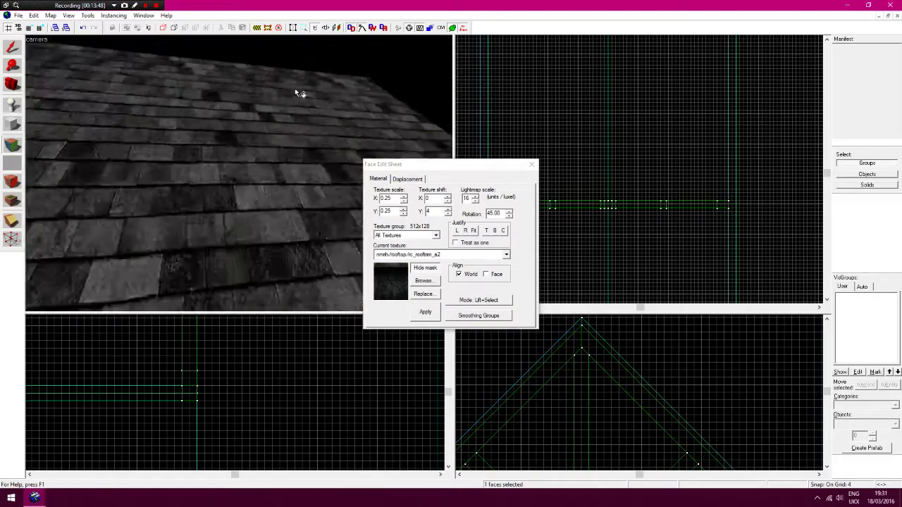
key("z")
right_click(234, 107)
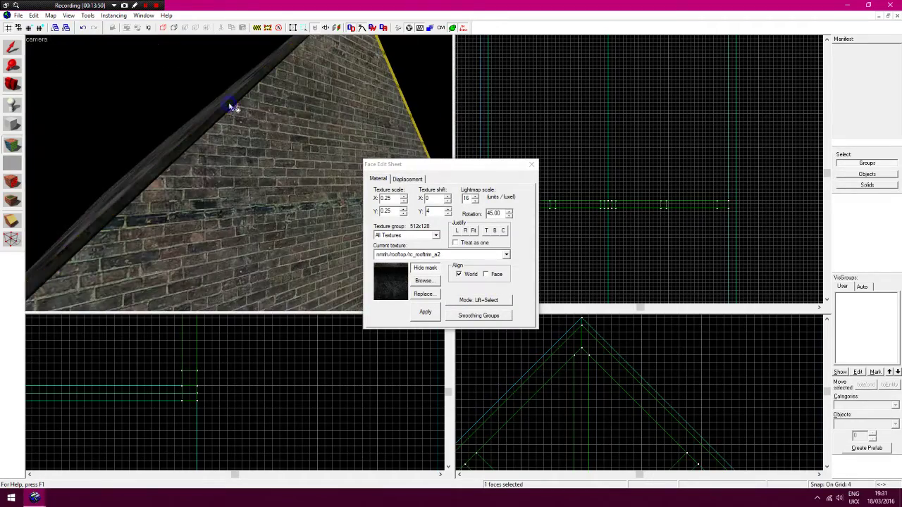
Copy the open-end trim texture with rotation 135 and Y shift -32 onto the other sloped roof edge at the gable end
key("z")
key("w")
key("a")
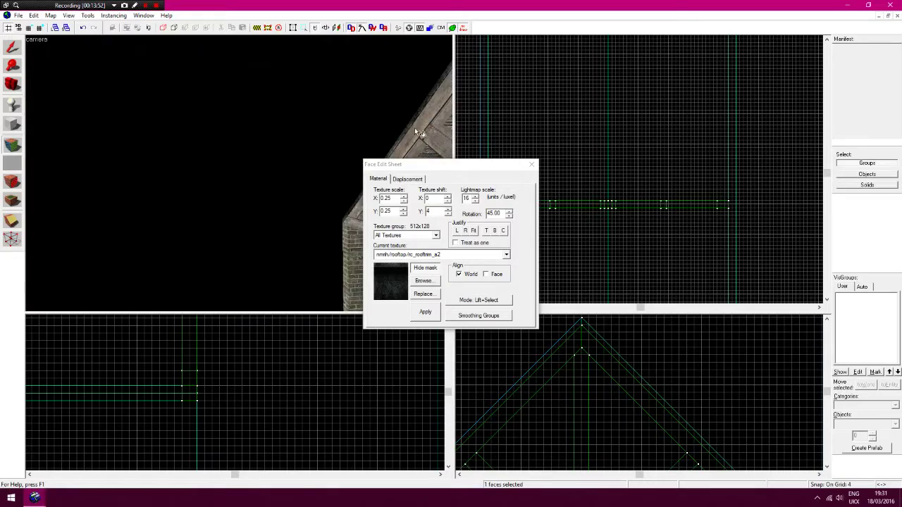
key("d")
key("a")
right_click(189, 134)
key("z")
key("w")
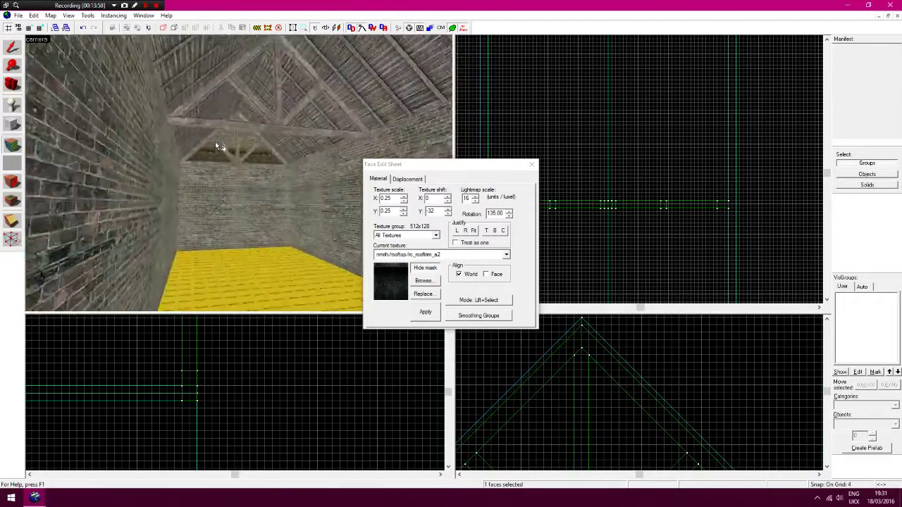
Choose the nature/mudfloor004a texture from the floor textures and apply it to the building's interior floor, then close the face editor
key("z")
left_click(428, 282)
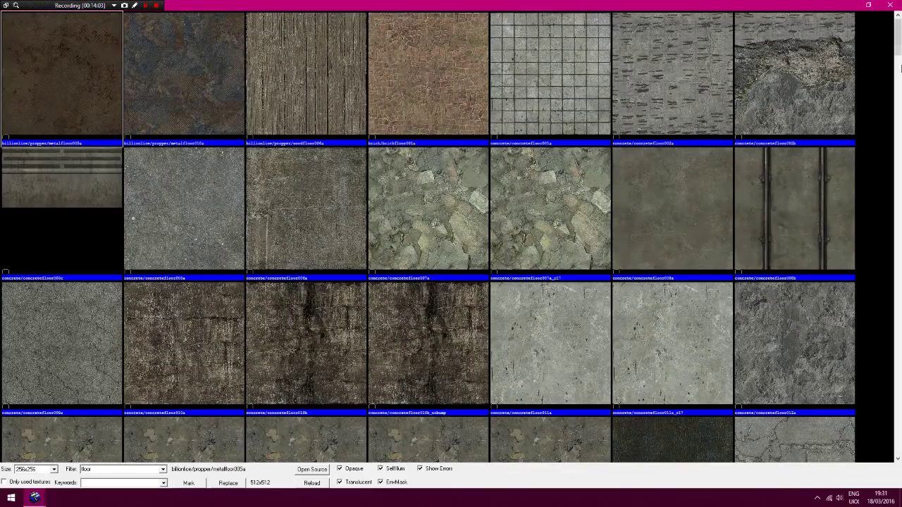
left_click_drag(899, 35, 899, 209)
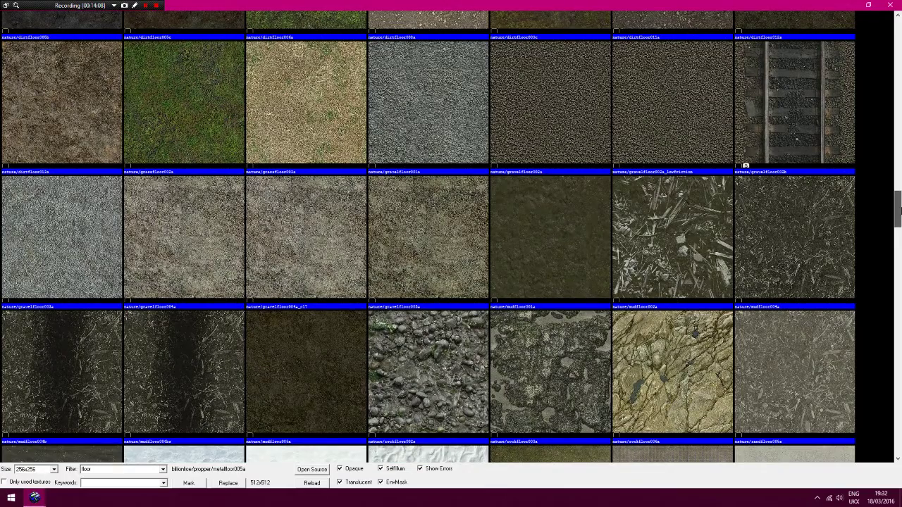
double_click(797, 271)
right_click(116, 213)
key("z")
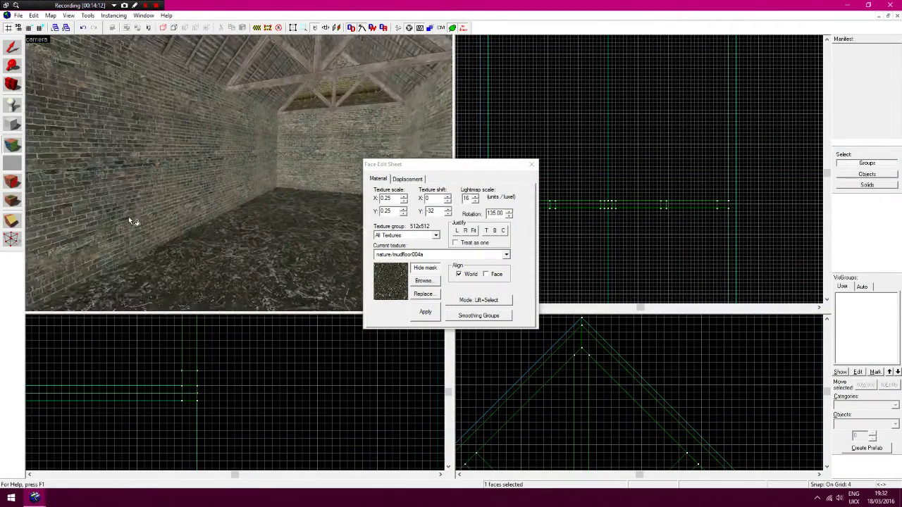
key("z")
left_click(532, 165)
Examine the textured building from inside and outside, including where the roof slope meets the brick side wall
left_click(12, 86)
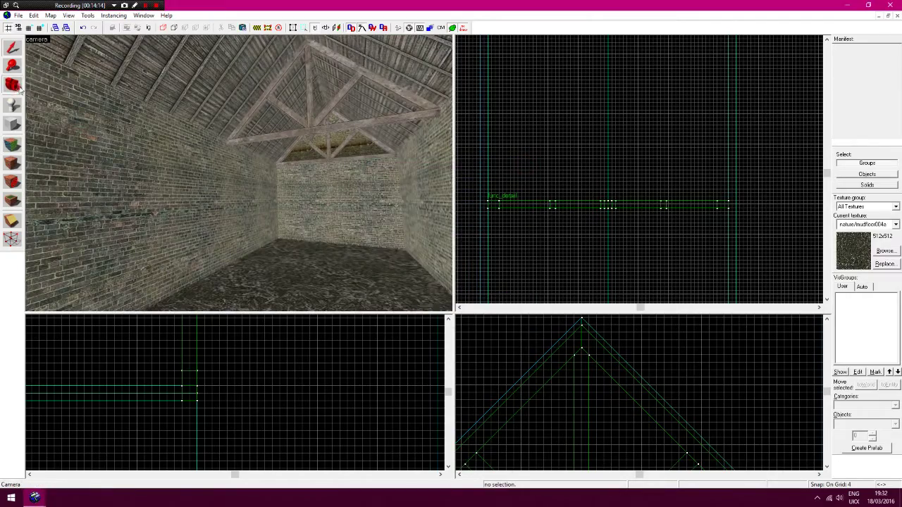
key("z")
key("s")
key("a")
key("w")
key("d")
key("w")
key("z")
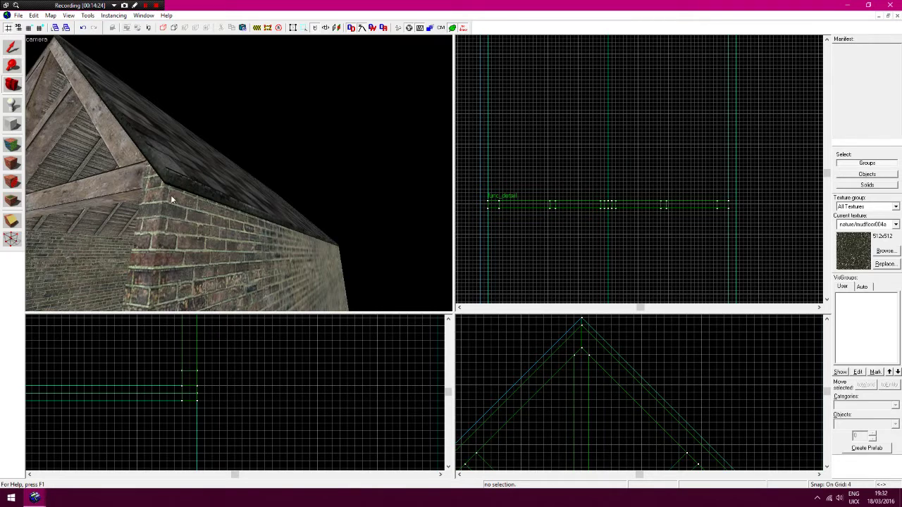
Select the solid of the roof slope above the brick side wall and focus on its eave in the front view
left_click(11, 48)
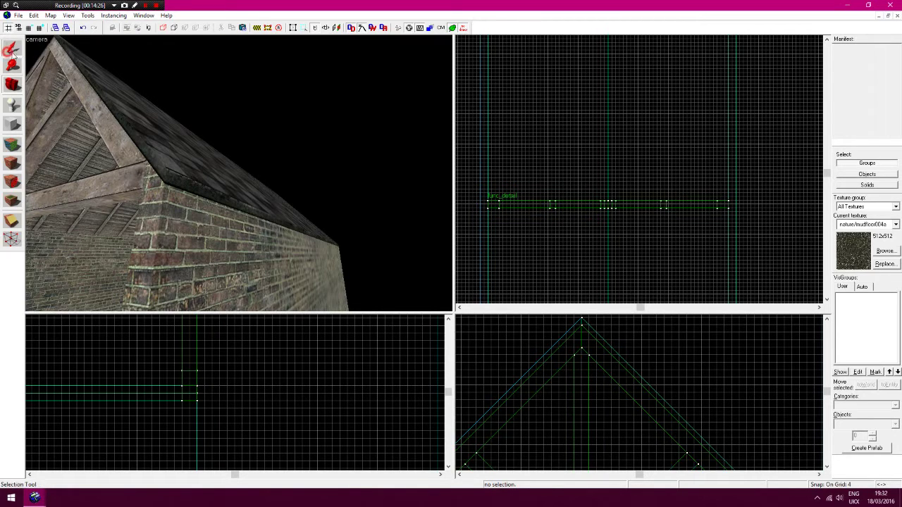
left_click(136, 135)
left_click(14, 66)
right_click(562, 354)
right_click(562, 354)
left_click(472, 437)
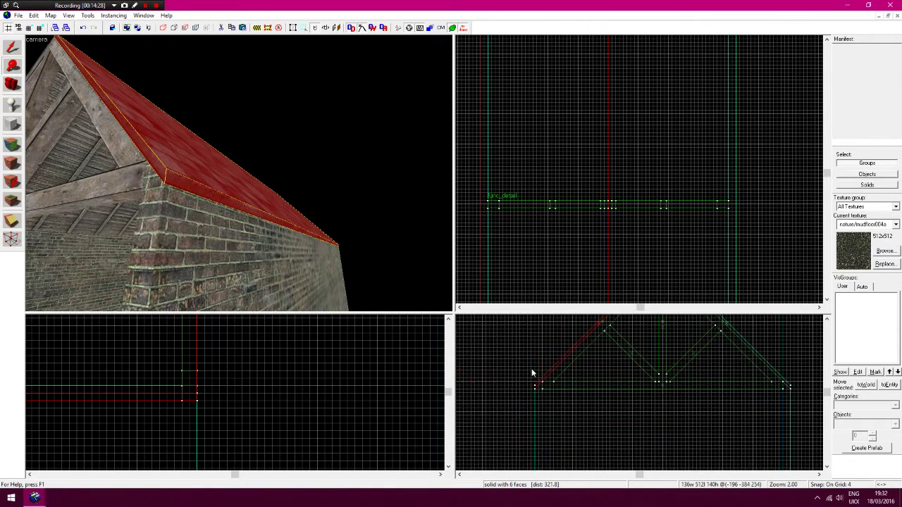
Extend the lower edge of the selected roof slope diagonally about 8 units past the brick wall by moving its eave vertices
left_click(529, 387)
left_click(539, 385)
left_click(11, 244)
left_click_drag(529, 355, 520, 419)
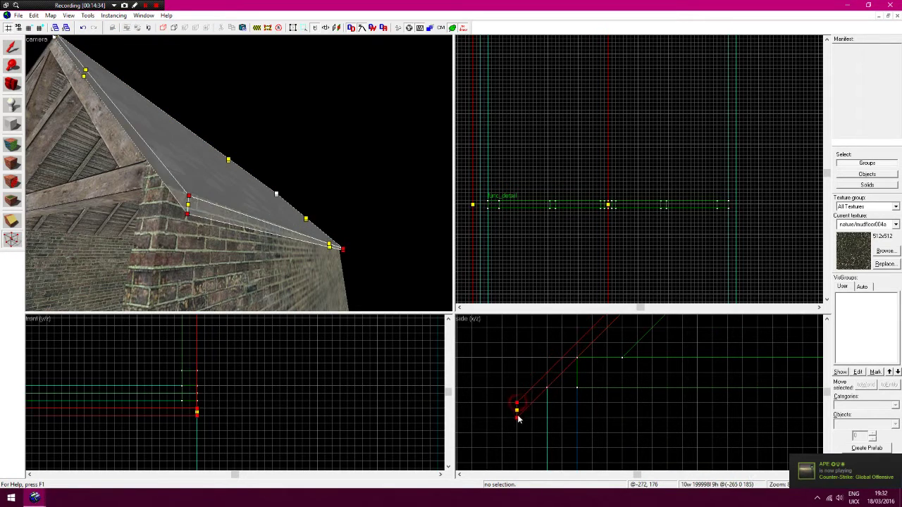
Move the eave vertices of the opposite roof slope diagonally outward and down about 8 units to form a matching overhang
key("z")
key("a")
key("z")
left_click(118, 180)
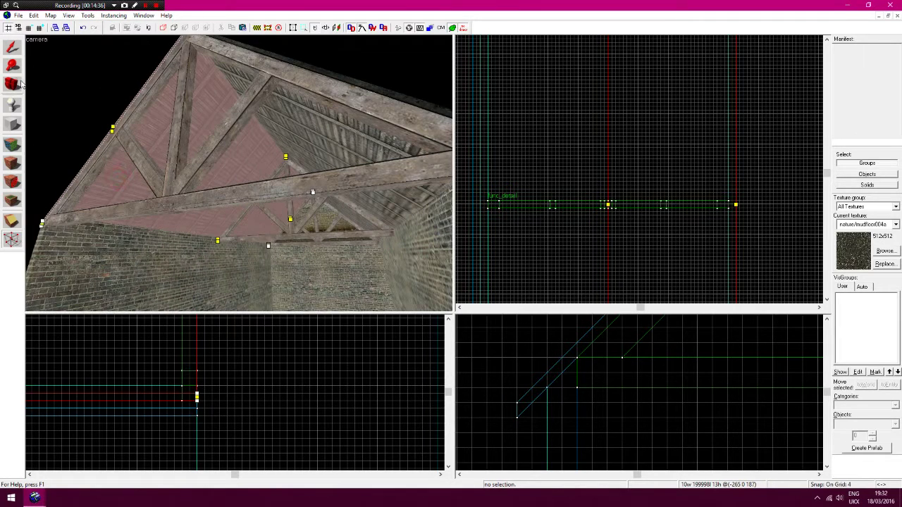
left_click(13, 69)
scroll(612, 379, "down", 6)
scroll(669, 381, "up", 6)
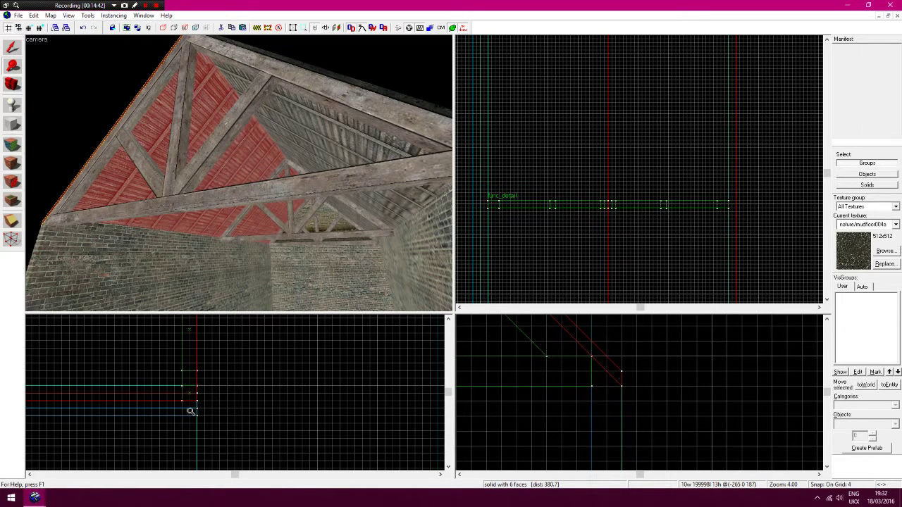
left_click(12, 239)
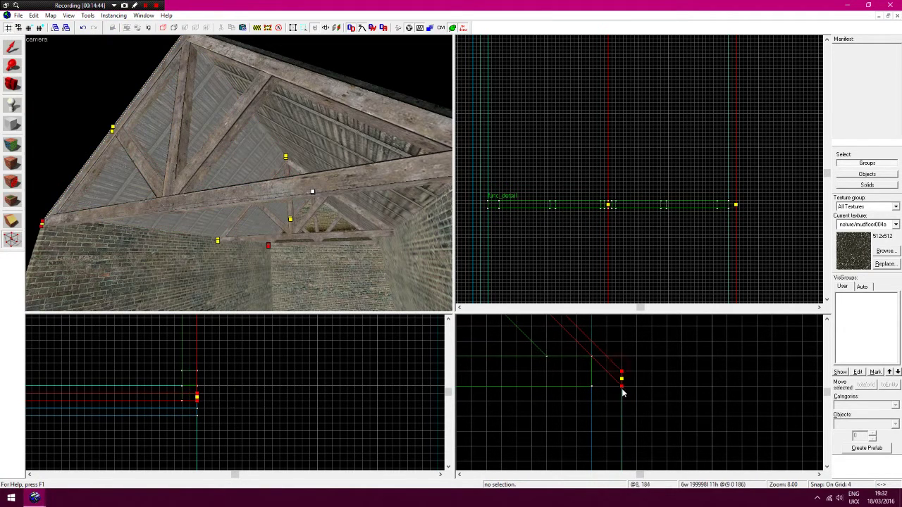
left_click_drag(621, 386, 651, 416)
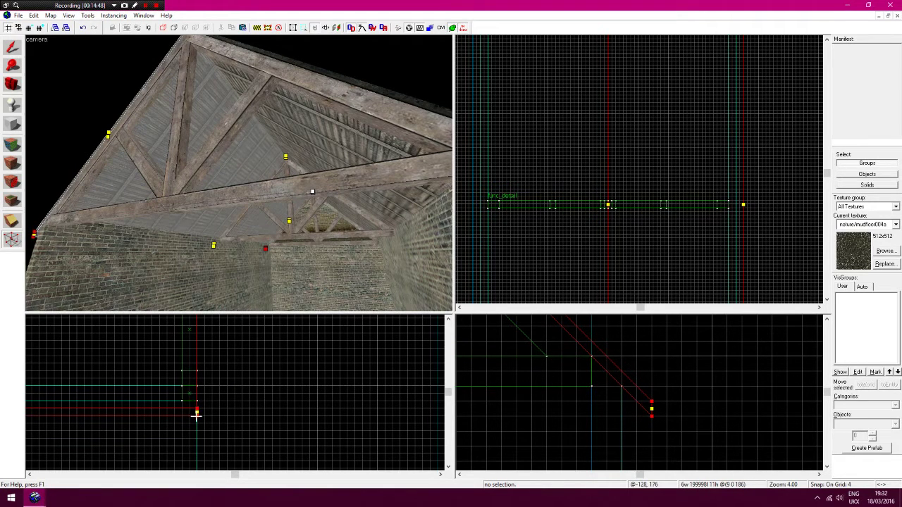
mouse_move(651, 416)
left_mouse_down()
mouse_move(652, 403)
mouse_move(652, 414)
left_mouse_up()
Check both roof slopes with nothing left selected and inspect the new eave overhang from outside the building
left_click(339, 157)
left_click(153, 137)
left_click(313, 137)
left_click(152, 126)
left_click(337, 129)
left_click(12, 49)
left_click(666, 195)
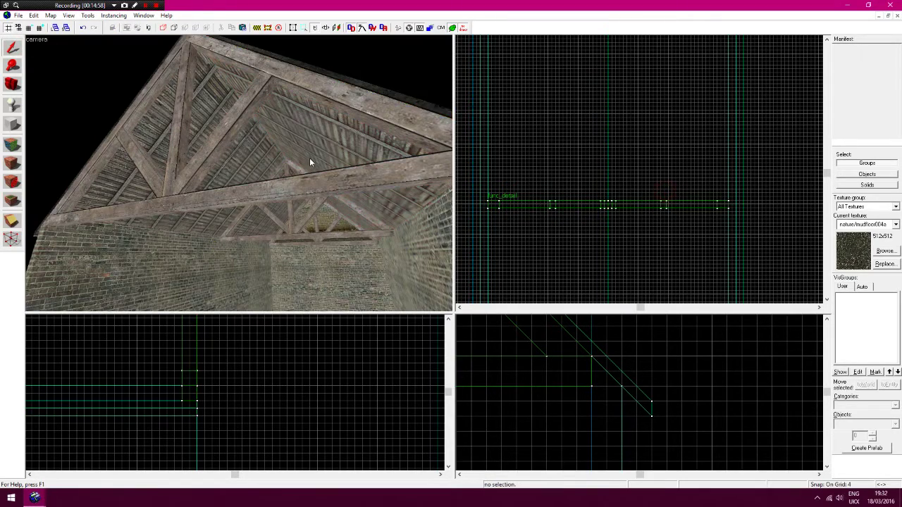
key("z")
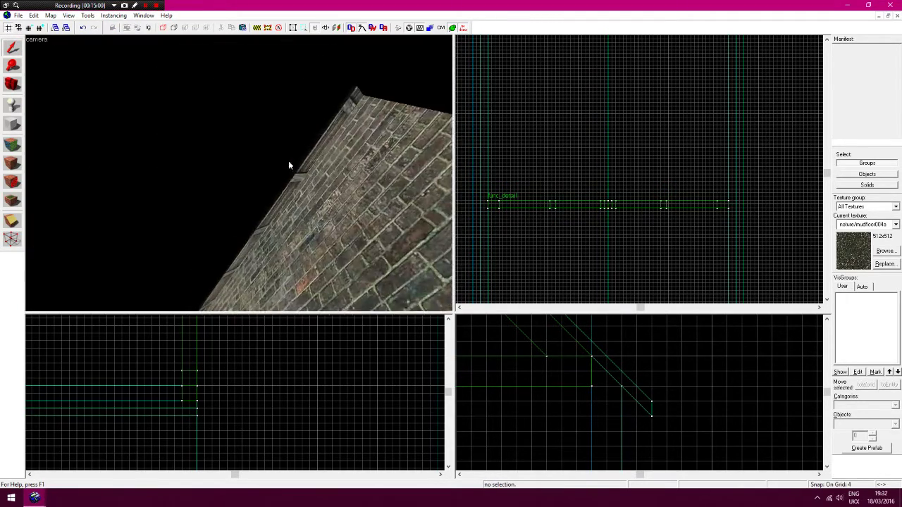
key("d")
key("d")
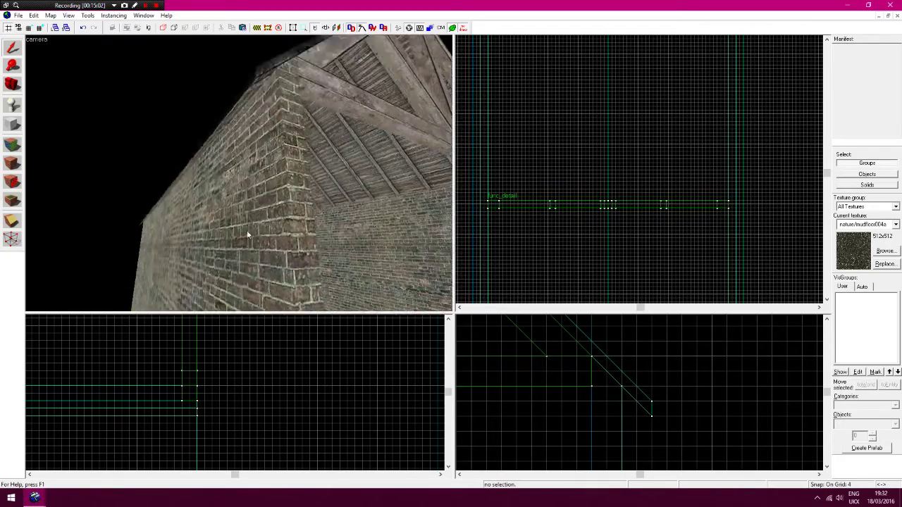
key("a")
key("a")
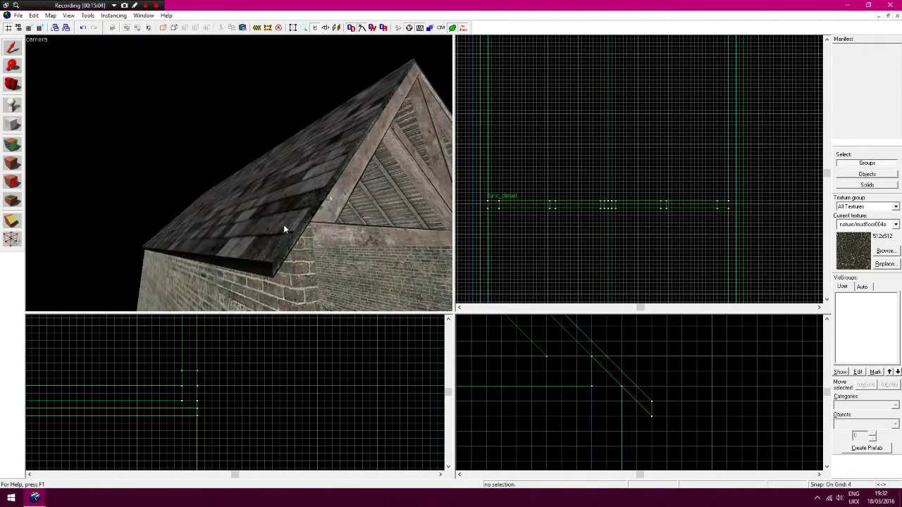
Adjust the roof trim texture on the eave's edge face to a vertical shift of -48 and close the face editor
left_click(13, 145)
key("w")
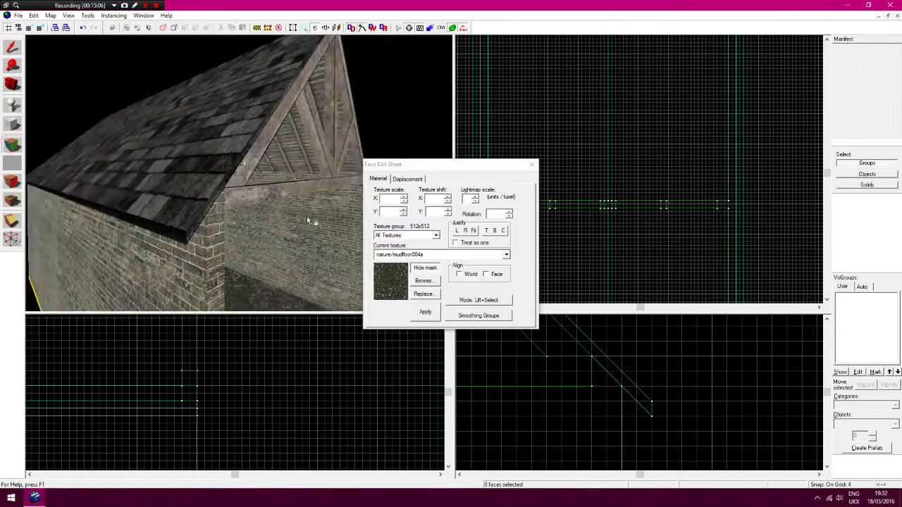
left_click(134, 193)
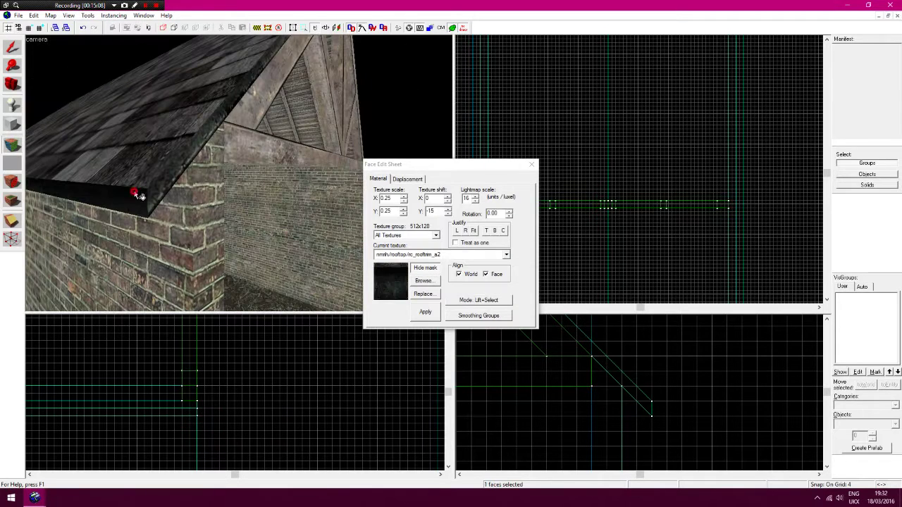
left_click(449, 210)
left_click(449, 209)
left_click(448, 215)
left_click(449, 215)
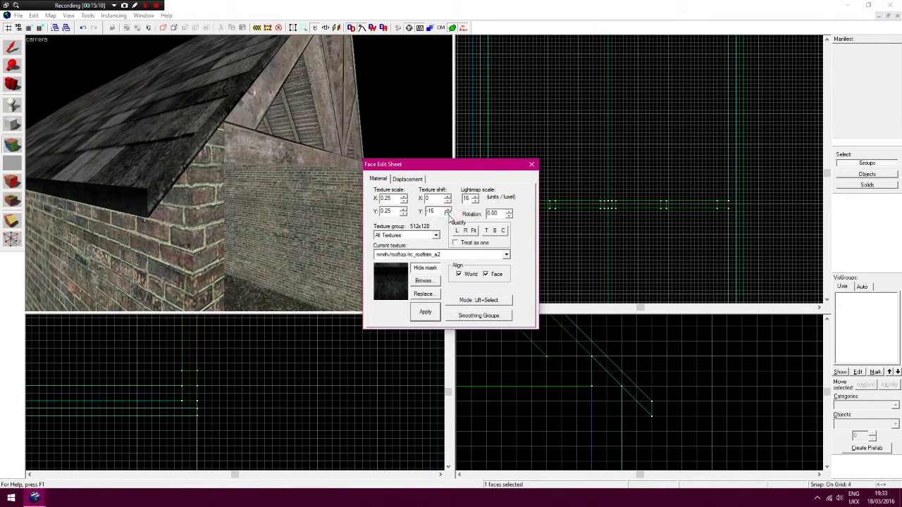
left_click(449, 215)
left_click(449, 210)
key("Left")
key("Right")
key("d")
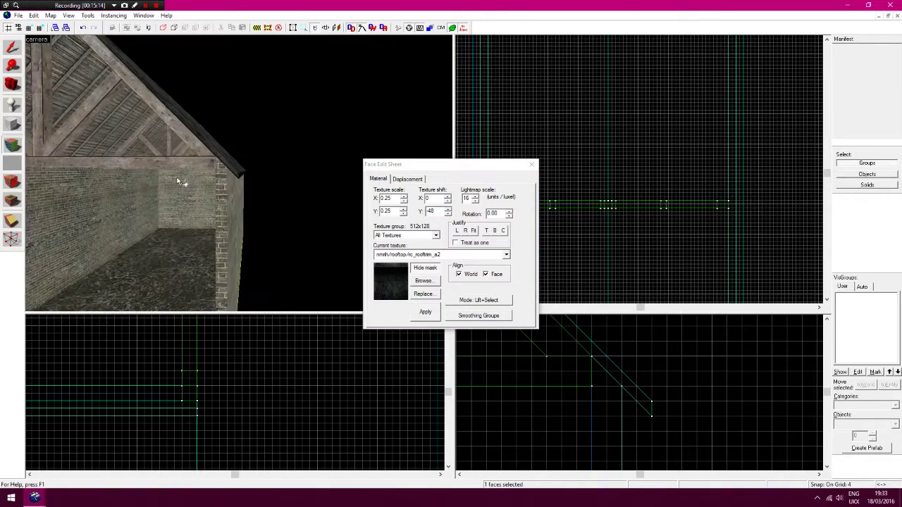
key("Left")
right_click(193, 176)
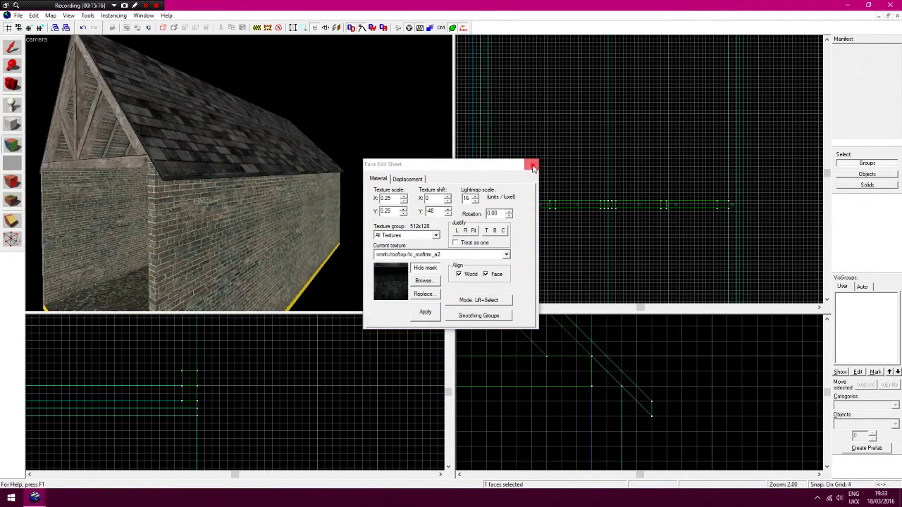
left_click(531, 165)
Examine the interior brick walls and roof trusses from the open end of the building
key("a")
key("Right")
key("Left")
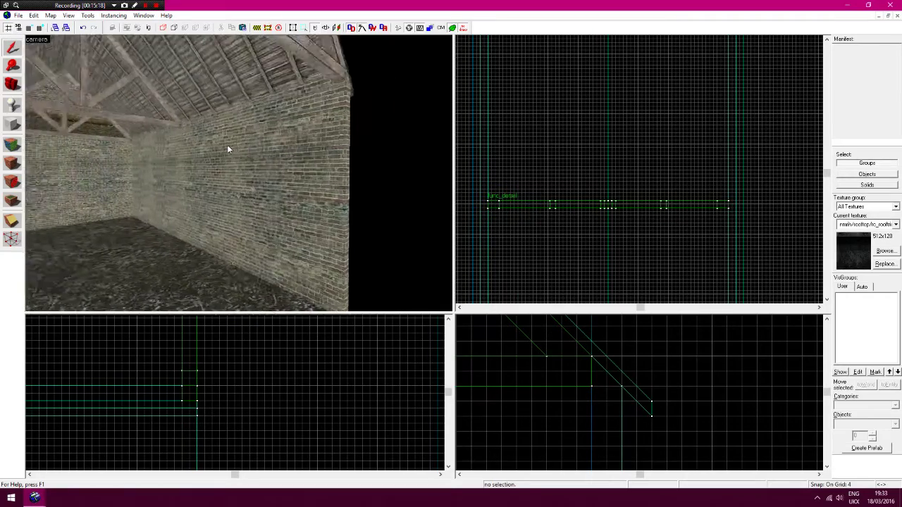
key("w")
key("d")
key("Left")
key("a")
key("Right")
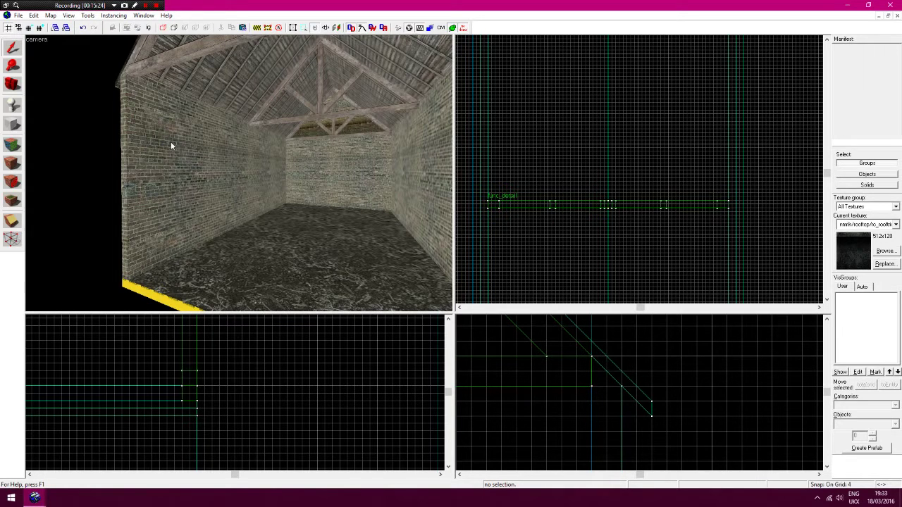
Select the long brick side wall and make tools/toolsnodraw the current texture
scroll(684, 207, "down", 5)
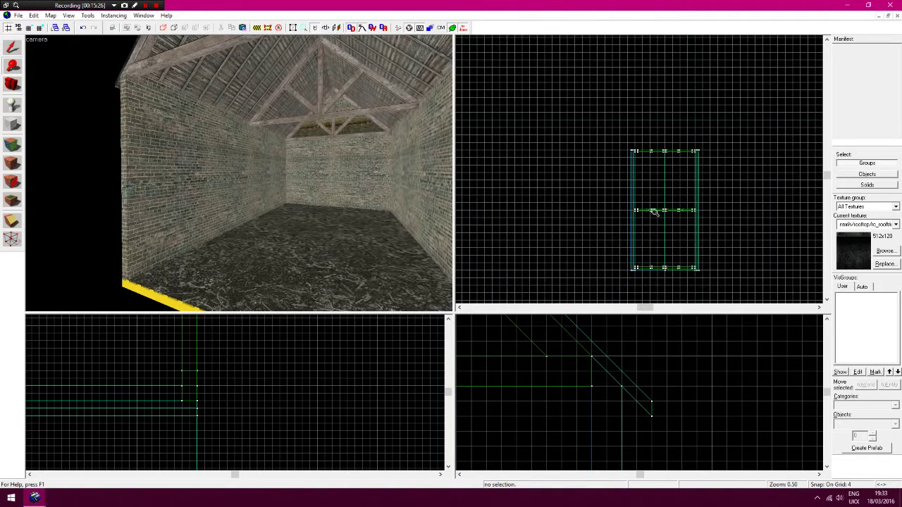
scroll(634, 175, "up", 5)
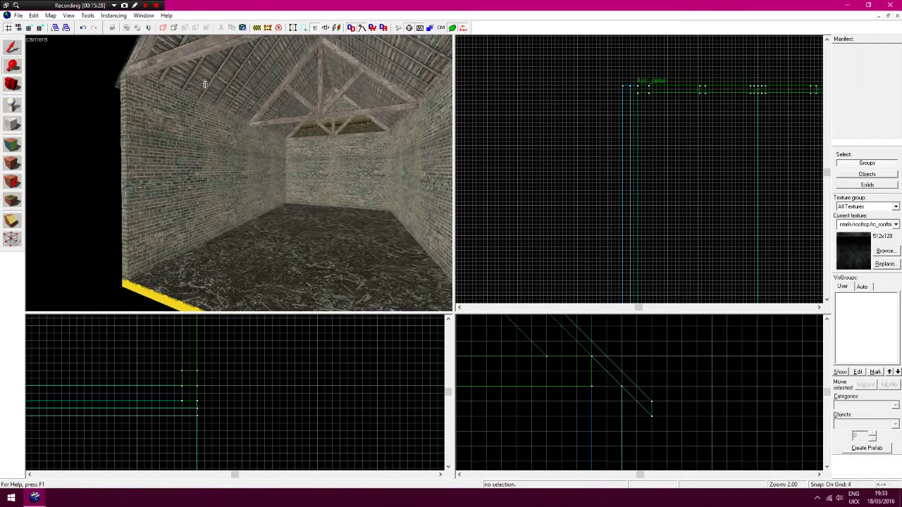
left_click(13, 50)
left_click(231, 186)
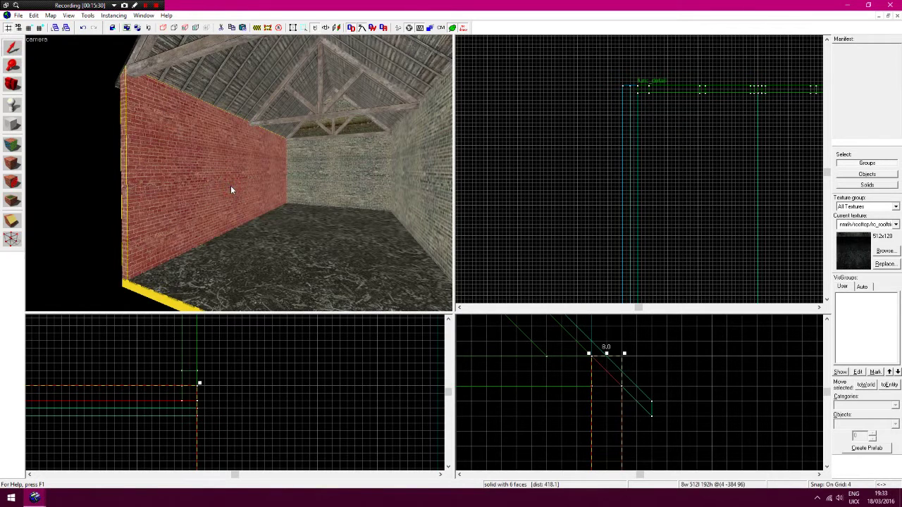
middle_click_drag(691, 184, 696, 188)
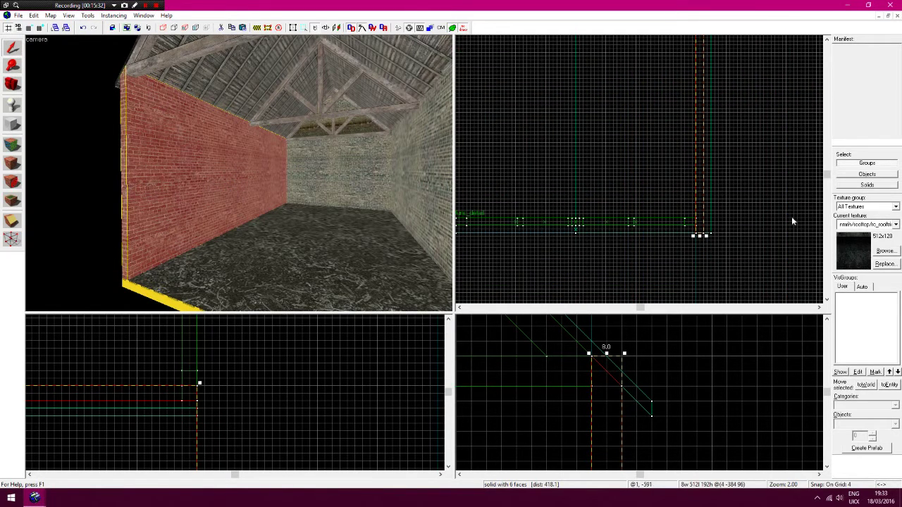
left_click(885, 252)
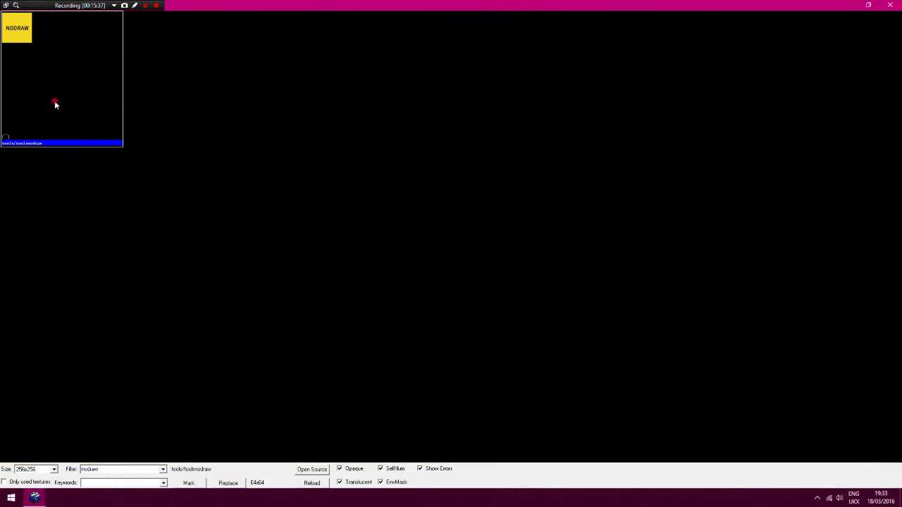
double_click(54, 102)
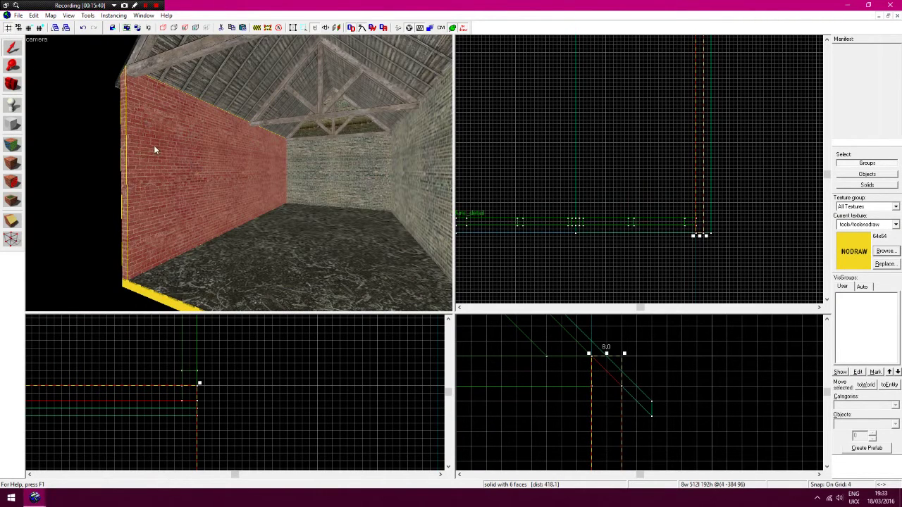
Paste a copy of the long side wall and clip the original down to a 64-unit end segment
key("ctrl+v")
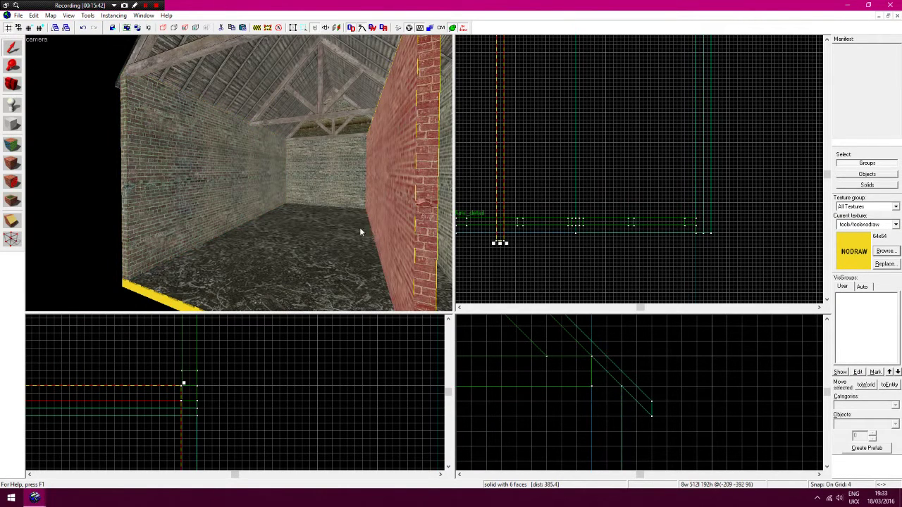
left_click(563, 265)
left_click(216, 193)
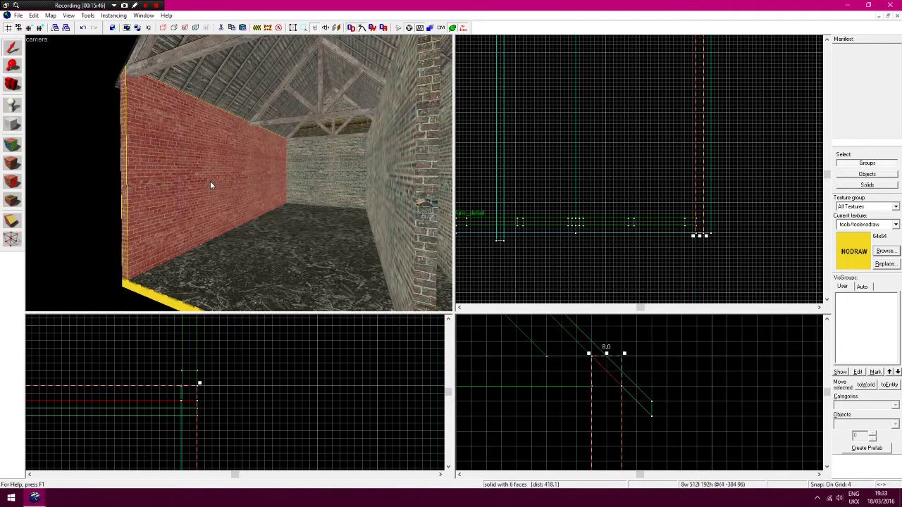
left_click(19, 223)
key("Up")
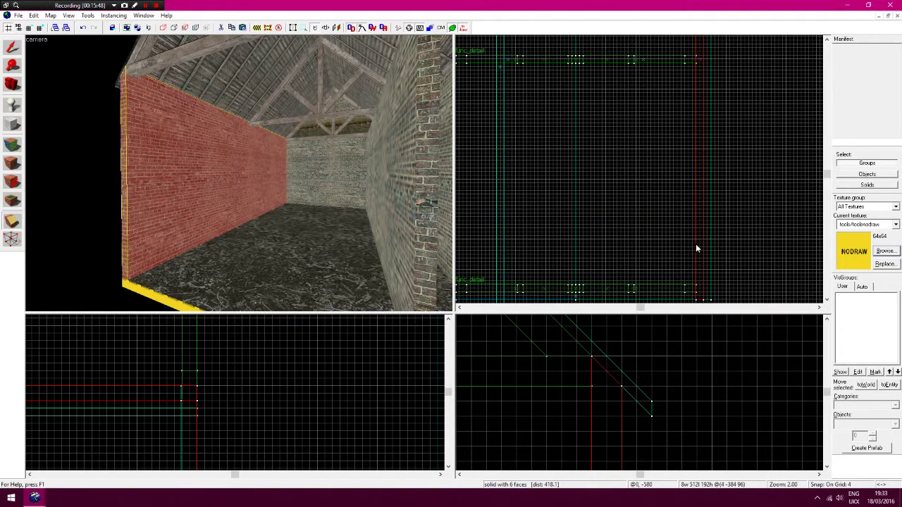
left_click_drag(681, 241, 711, 241)
key("Return")
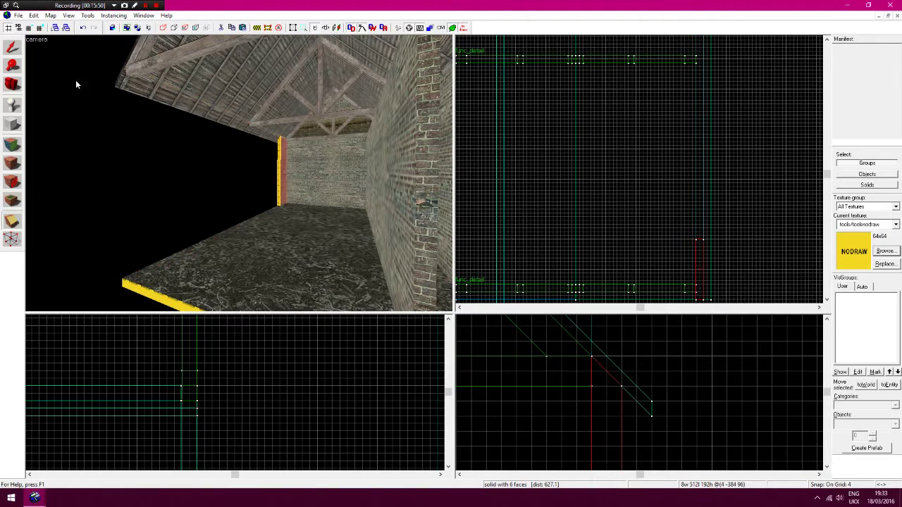
Move the pasted full-length wall into the original side wall's position, overlapping the short end segment
left_click(12, 48)
left_click(418, 221)
left_click_drag(501, 271, 701, 260)
key("Up")
key("Up")
key("Up")
key("Up")
key("Up")
key("Down")
Check the moved wall's alignment with the roof and end trusses in the side and front views
left_click(12, 68)
right_click(623, 380)
right_click(623, 381)
right_click(620, 394)
left_click(618, 388)
right_click(240, 383)
left_click(213, 372)
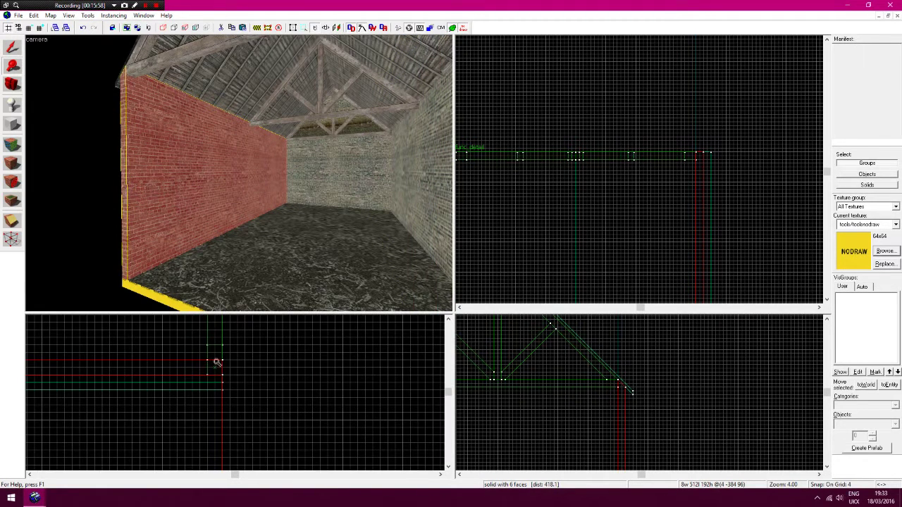
left_click(14, 49)
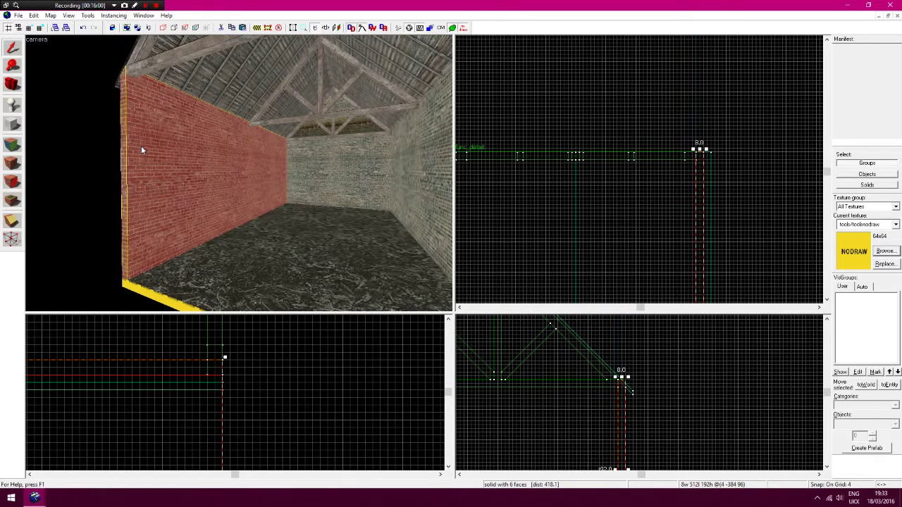
Clip the full-length wall to 384 units long, leaving a 64-unit gap before the short end segment
left_click(14, 223)
key("Down")
key("Down")
key("Down")
key("Down")
key("Down")
key("Down")
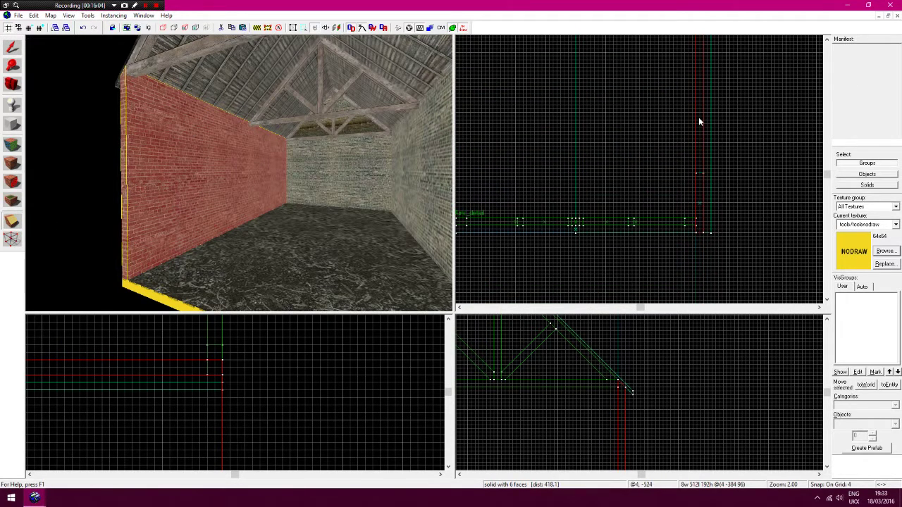
left_click_drag(701, 114, 694, 113)
key("Return")
Paste another full-length wall copy and align it with the side wall line and the roof underside
key("Left")
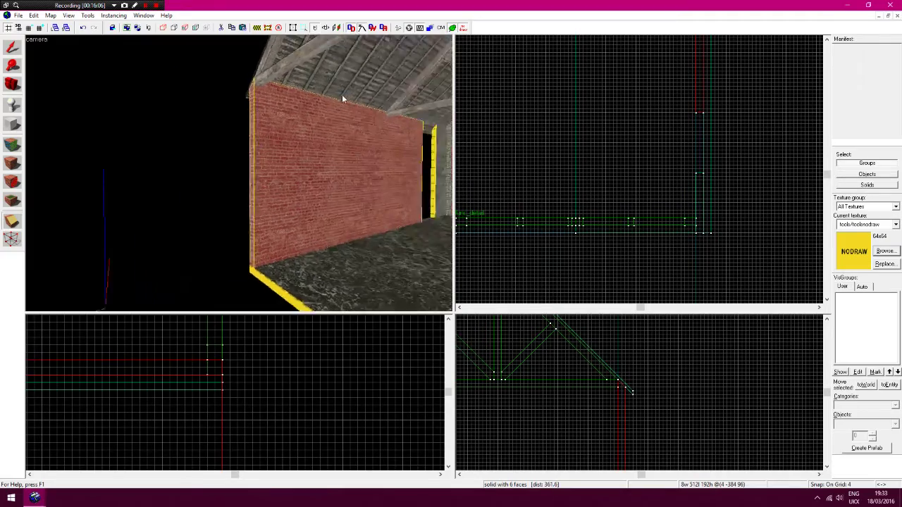
key("d")
key("d")
left_click(12, 48)
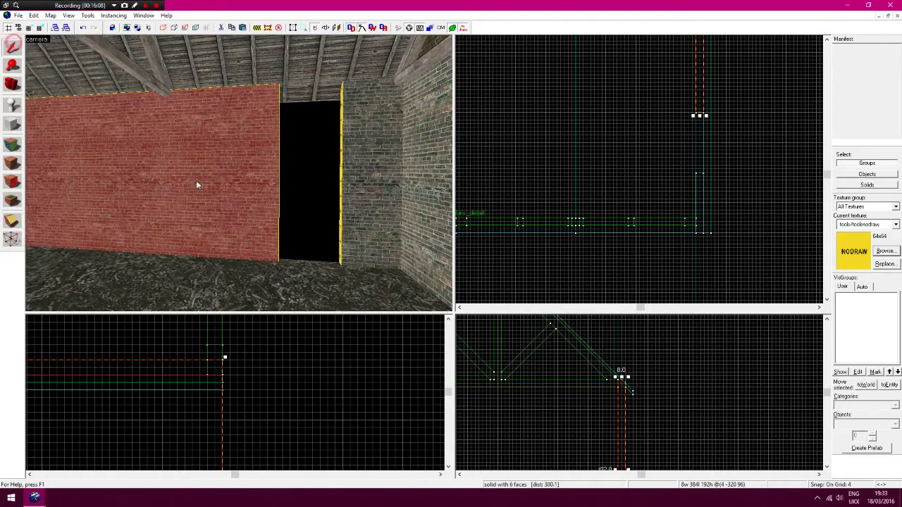
key("ctrl+v")
left_click_drag(691, 207, 700, 179)
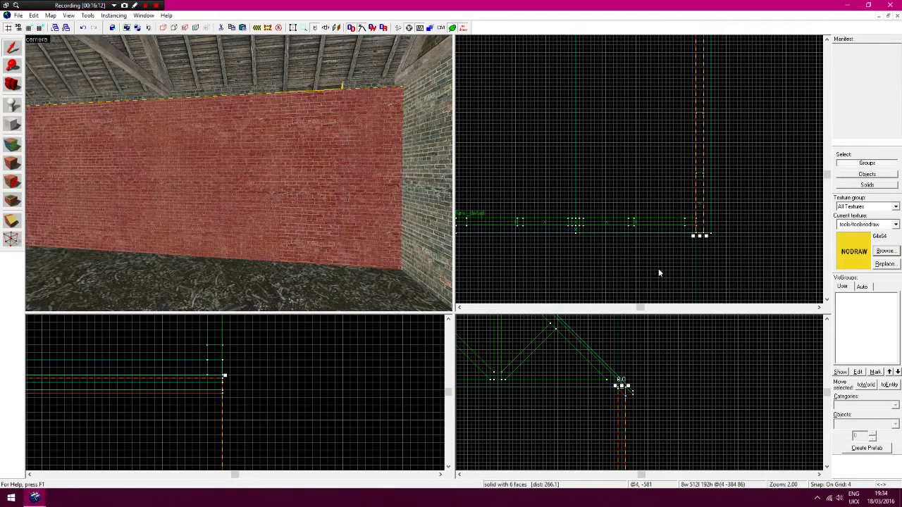
left_click_drag(621, 403, 620, 394)
Clip the new wall copy on both sides so only the section filling the gap between the two segments remains
left_click(12, 221)
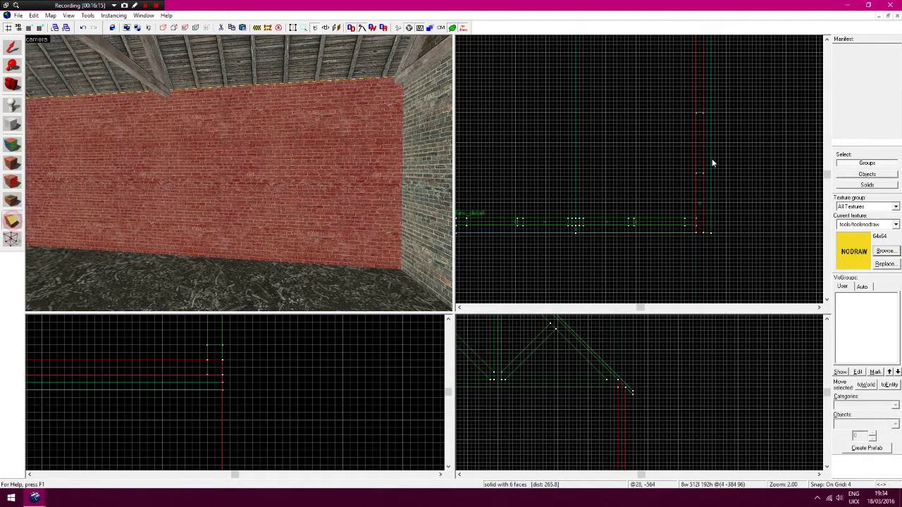
left_click_drag(692, 173, 686, 174)
key("Return")
left_click_drag(681, 114, 688, 114)
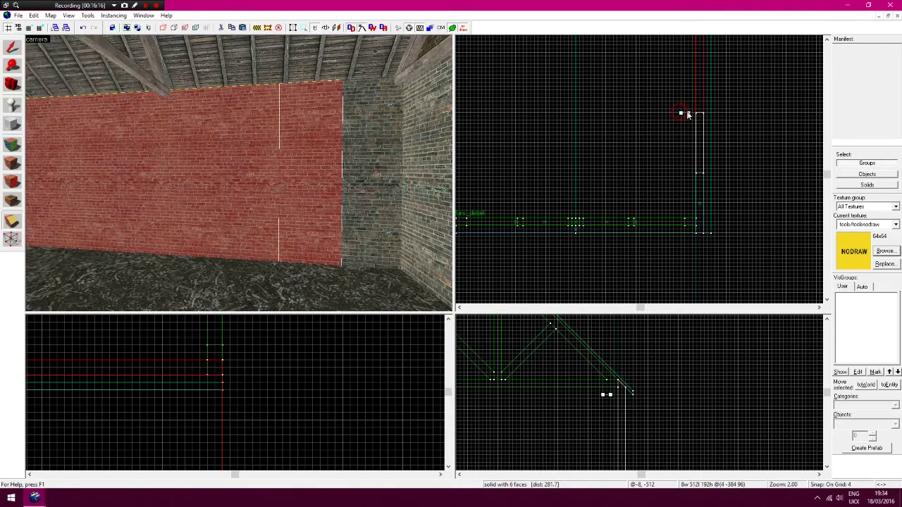
key("Return")
Select the side wall's long, middle and end segments in turn to check the three-way split
left_click(12, 47)
left_click(221, 170)
left_click(334, 156)
left_click(365, 154)
left_click(238, 162)
left_click(307, 154)
left_click(361, 160)
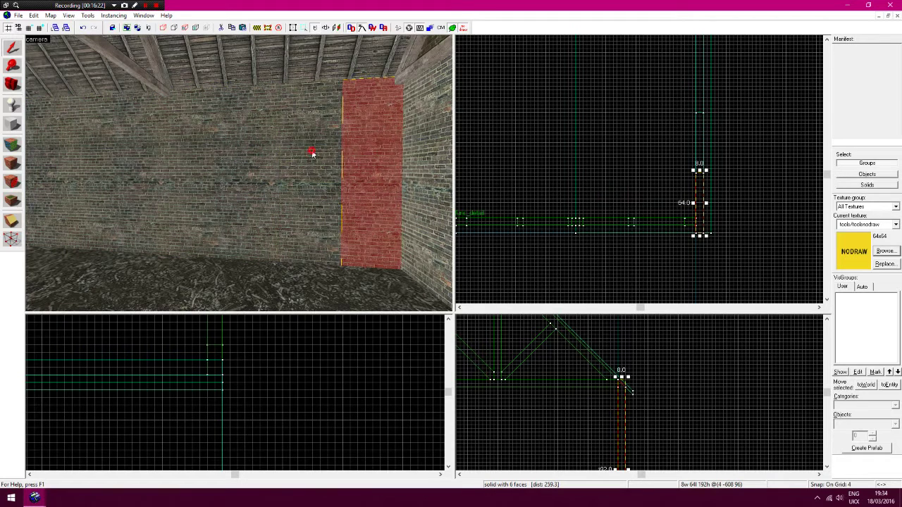
Copy the side wall's middle segment and clip the original down to its lowest 32 units
left_click(311, 150)
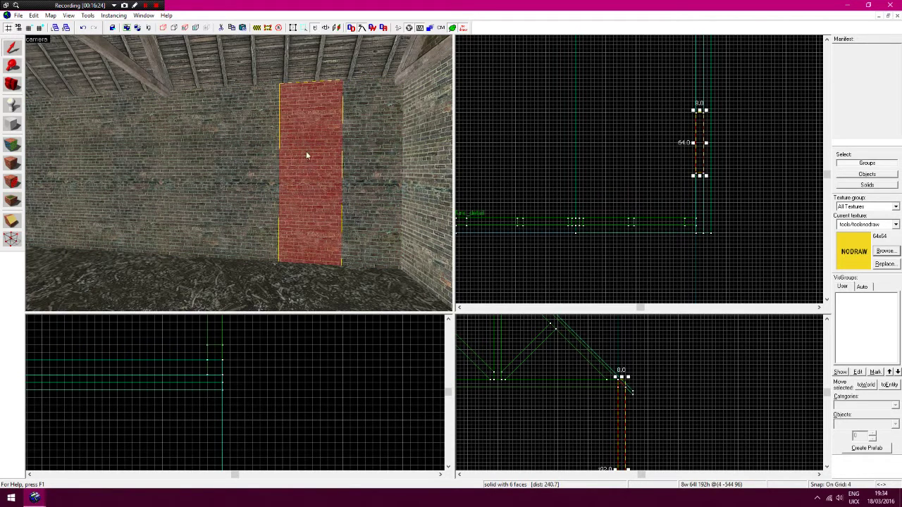
left_click(16, 221)
key("Down")
key("Down")
key("Down")
key("Down")
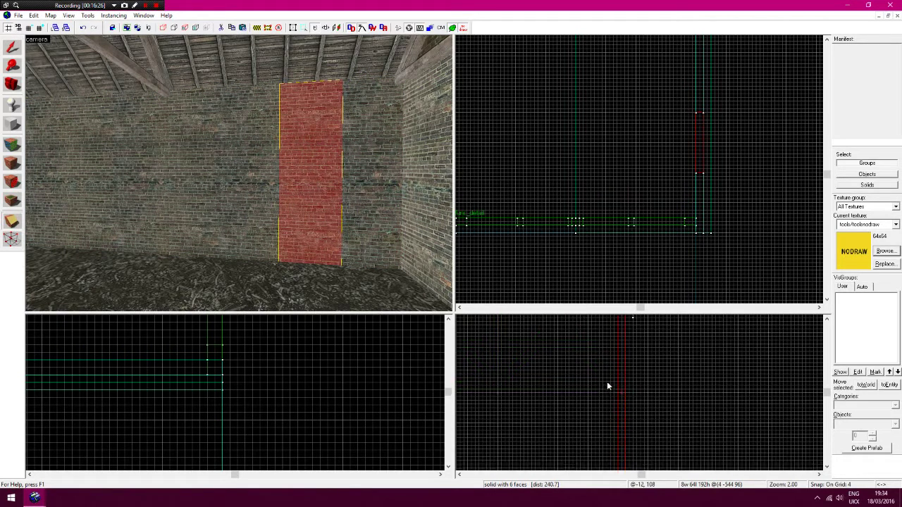
left_click_drag(614, 378, 602, 377)
key("Return")
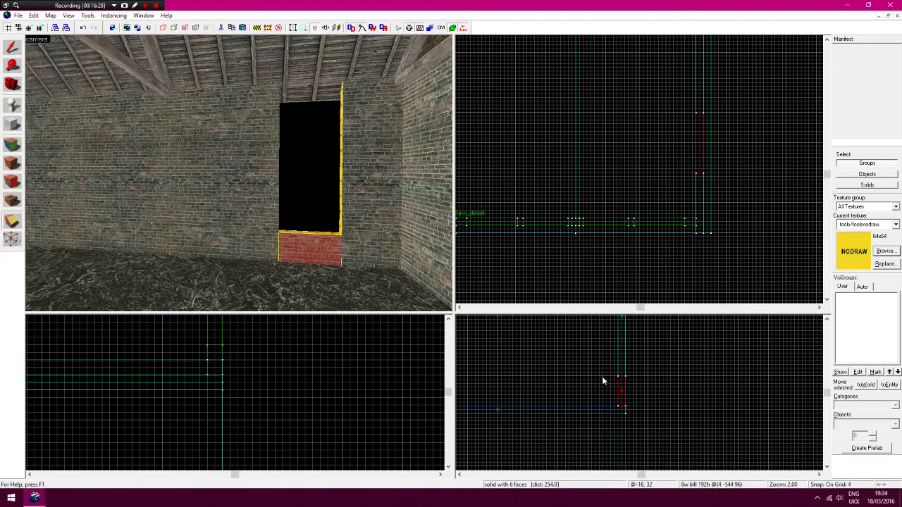
Paste the full-height segment copy and align it over the gap above the low wall piece
left_click(12, 48)
key("ctrl+v")
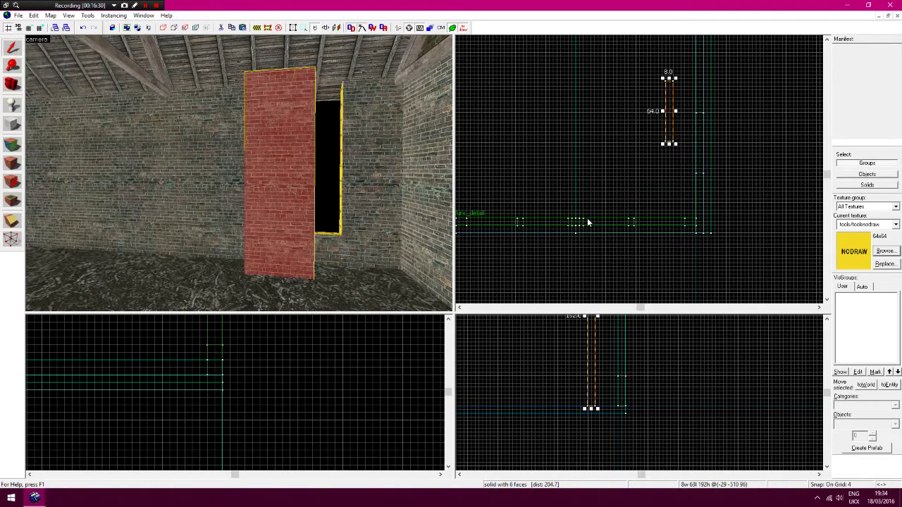
left_click_drag(667, 135, 699, 167)
key("Up")
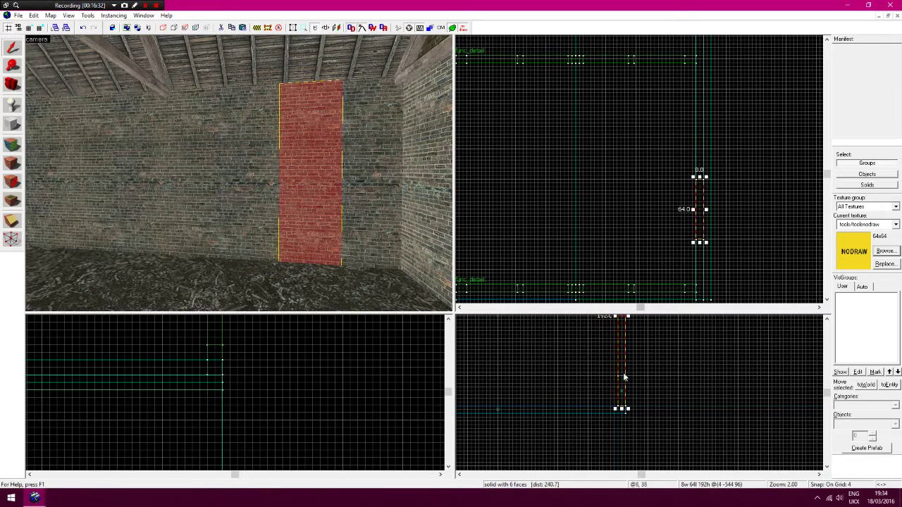
Try to clip the pasted wall copy horizontally, and undo the clip
left_click(12, 224)
scroll(608, 355, "up", 3)
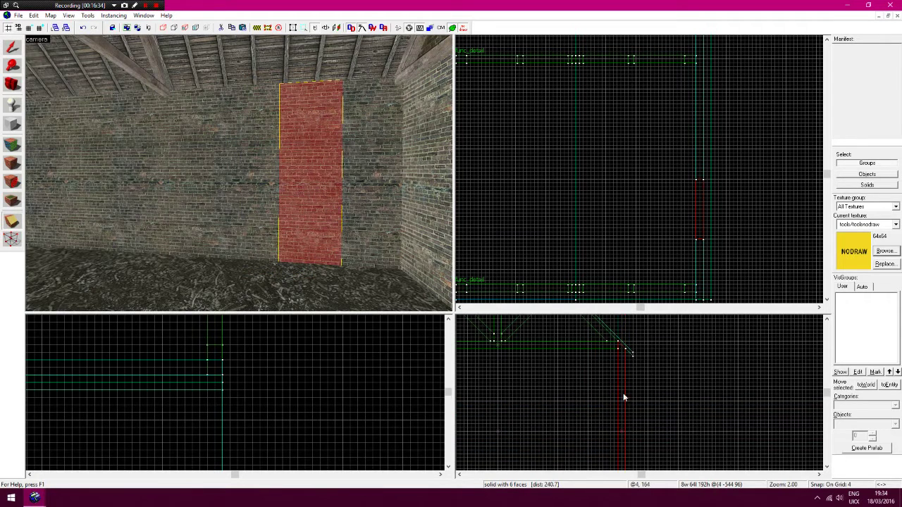
left_click_drag(610, 392, 603, 393)
key("Return")
left_click(12, 48)
left_click(34, 14)
left_click(53, 24)
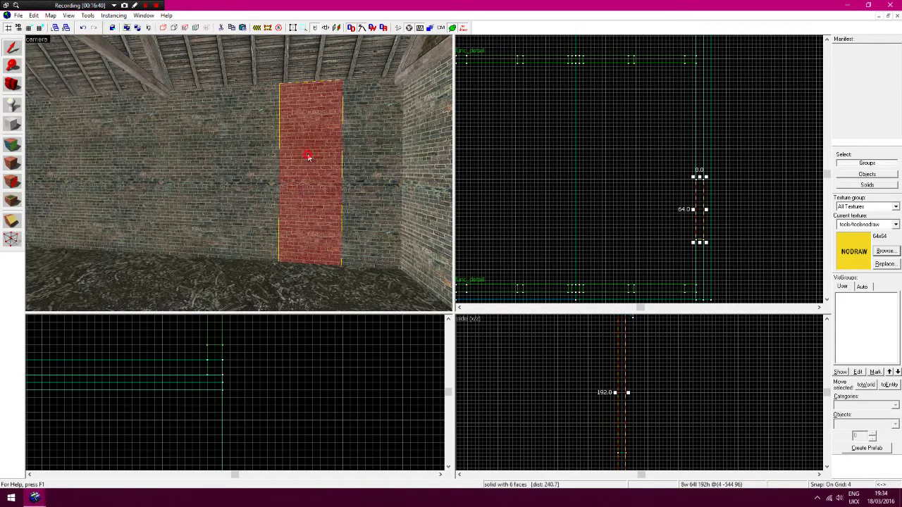
Clip the pasted wall copy so only its top 64 units remain, leaving a window opening below
left_click(12, 221)
left_click_drag(608, 393, 618, 394)
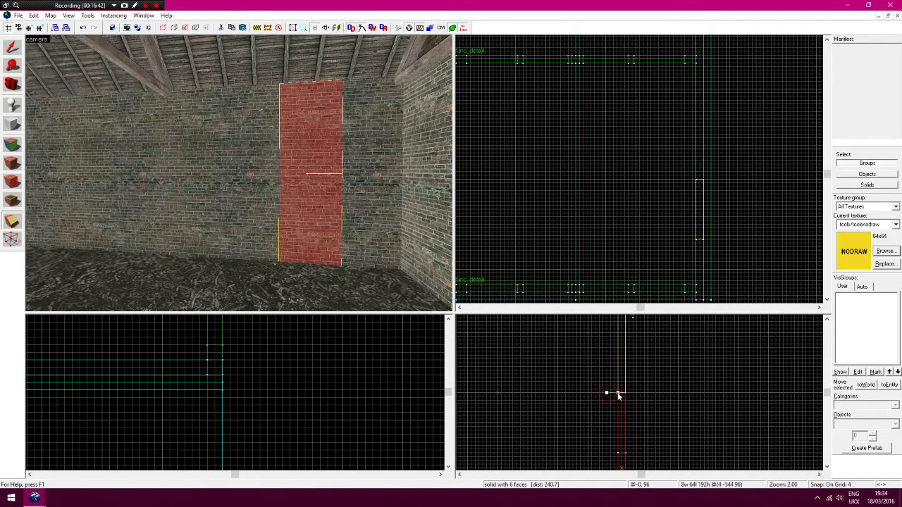
key("Return")
key("z")
key("w")
key("z")
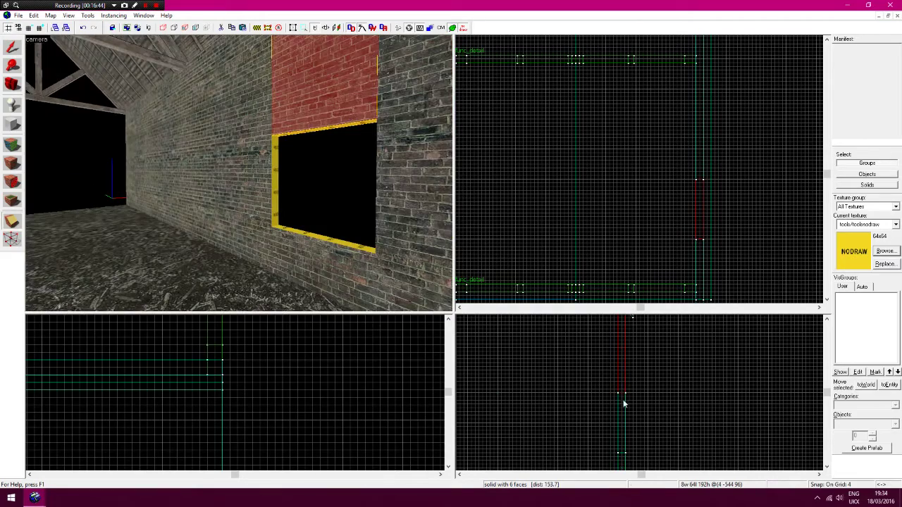
left_click_drag(610, 362, 616, 364)
key("Return")
key("z")
key("w")
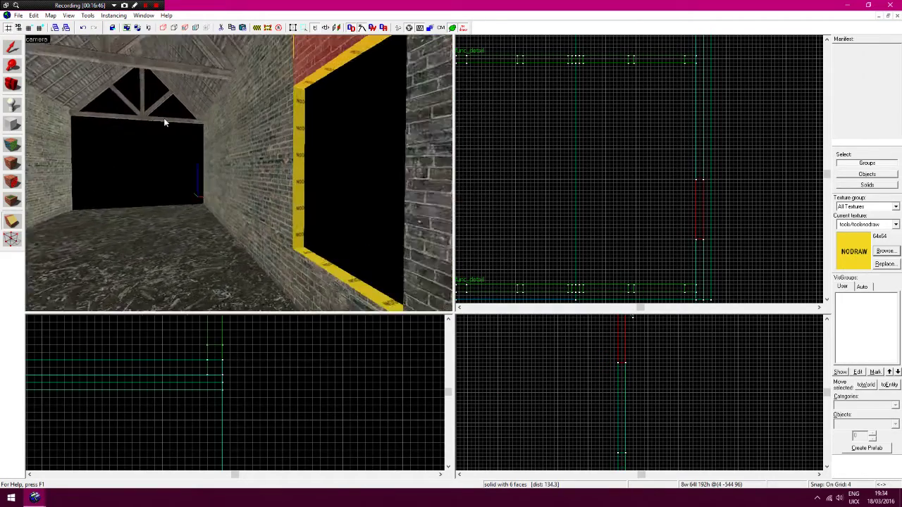
Clear the selection and reduce the grid snap to 2 units
key("z")
left_click(16, 55)
left_click(14, 62)
left_click(723, 240)
left_click(728, 179)
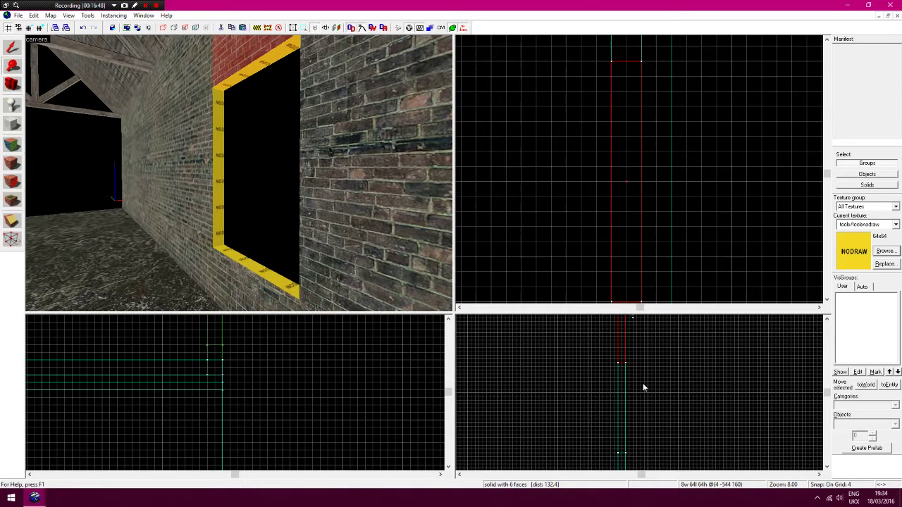
left_click(630, 365)
scroll(186, 382, "down", 5)
left_click(198, 431)
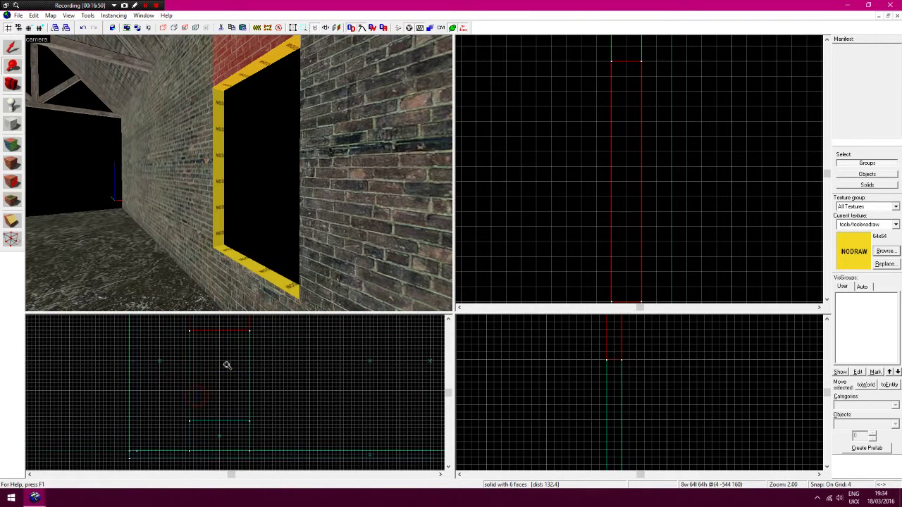
left_click(236, 425)
left_click(12, 47)
left_click(534, 115)
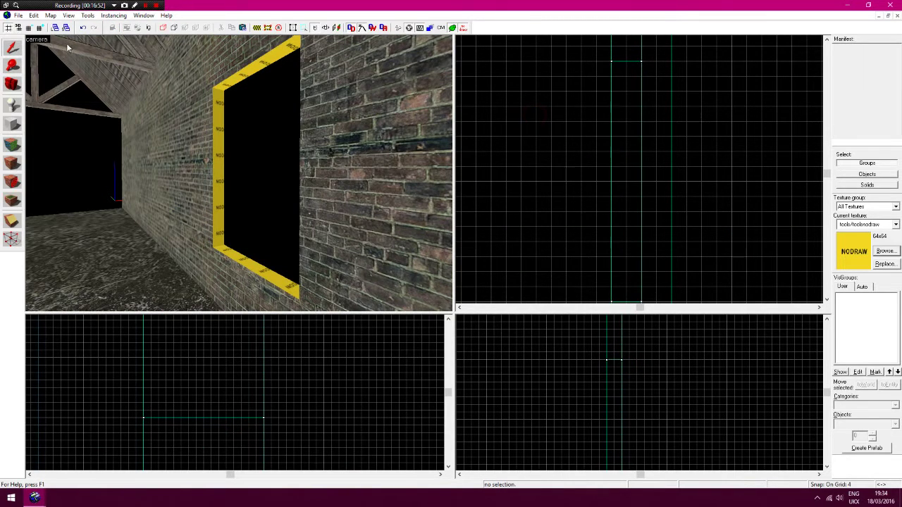
left_click(31, 28)
Create a nodraw block 8 units wide, 2 thick and 94 high along one side of the window opening
left_click(12, 124)
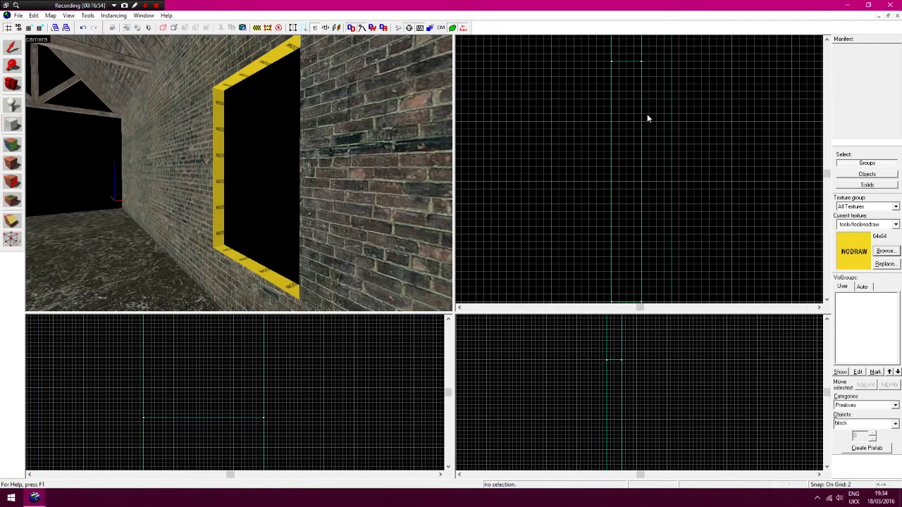
left_click_drag(609, 68, 644, 67)
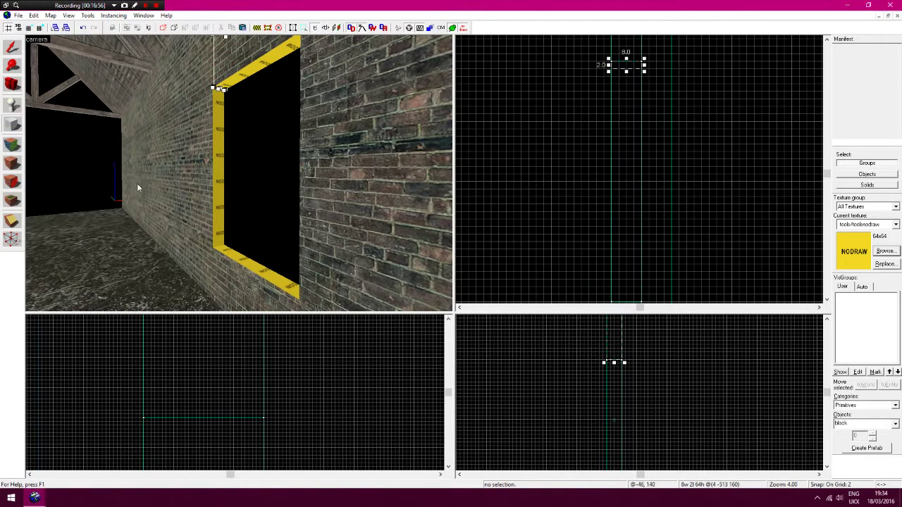
key("Up")
key("Up")
key("Up")
key("Up")
key("Down")
key("Down")
key("Down")
left_click_drag(261, 368, 262, 432)
key("Up")
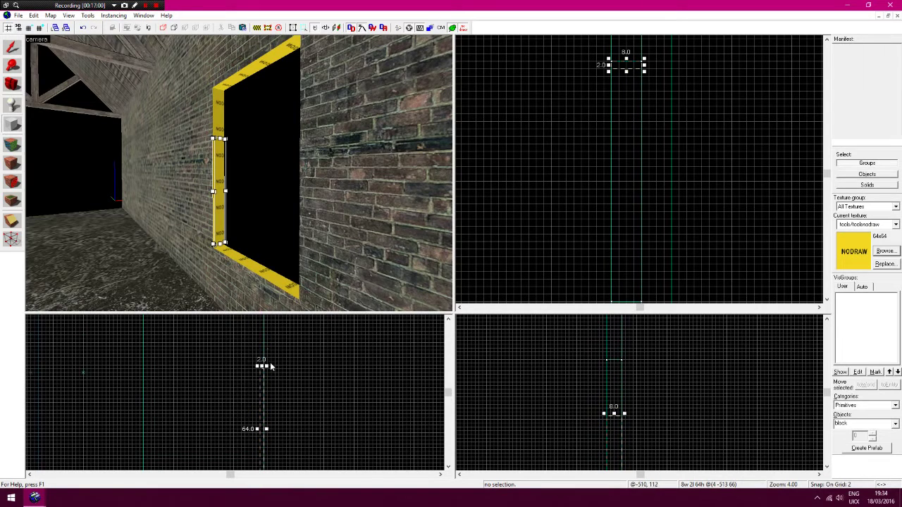
key("Up")
left_click_drag(263, 367, 276, 348)
key("Return")
Add a 64-unit-long, 2-unit-thick block across the opening's top and a matching 94-unit-high block along its other side
key("Down")
key("Down")
key("Down")
mouse_move(611, 62)
left_mouse_down()
mouse_move(648, 203)
mouse_move(640, 111)
left_mouse_up()
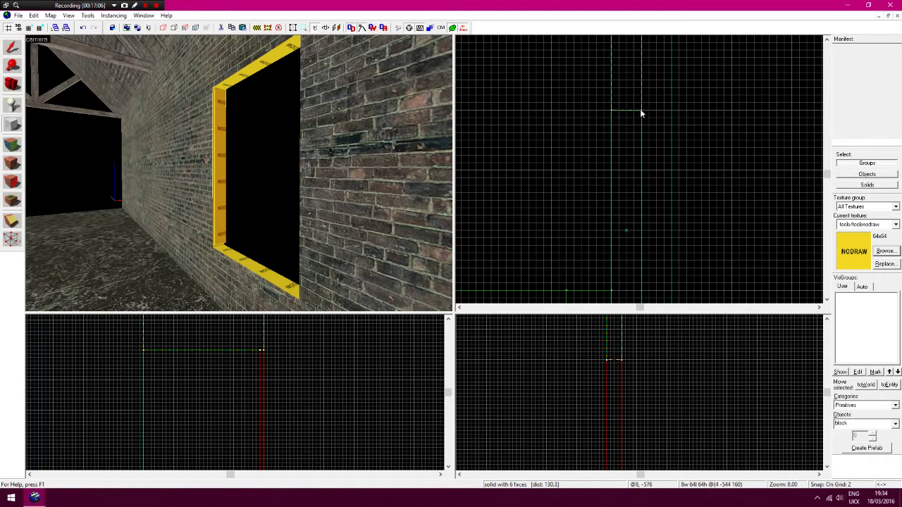
key("Up")
left_click_drag(231, 329, 226, 359)
key("Down")
key("Down")
key("Down")
key("Up")
key("Up")
key("Return")
Create a window sill block 10 wide, 64 long and 2 high, overhanging the inner wall face by 2 units
key("Down")
key("Down")
key("Down")
left_click_drag(145, 352, 266, 417)
key("Up")
left_click_drag(618, 144, 647, 178)
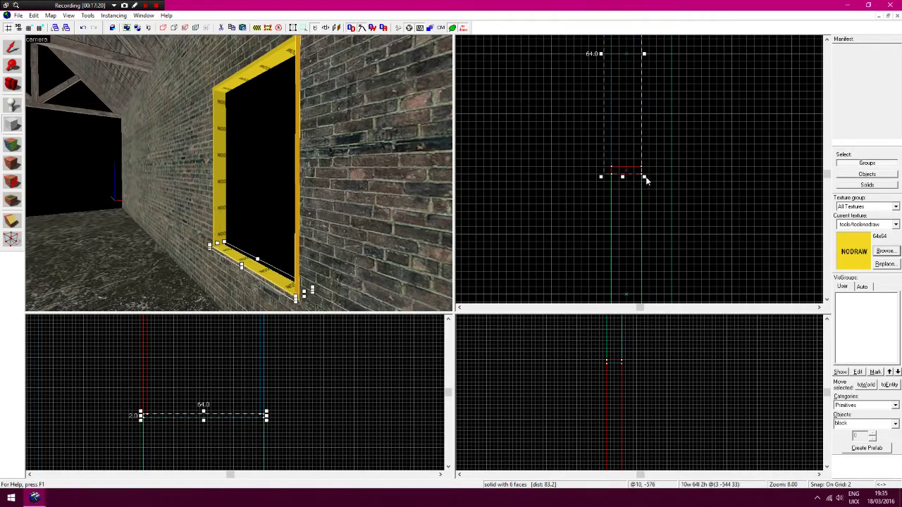
key("Return")
Try shifting the window sill 2 units toward the outer side of the wall, and return it
key("z")
key("a")
key("s")
key("z")
left_click(12, 47)
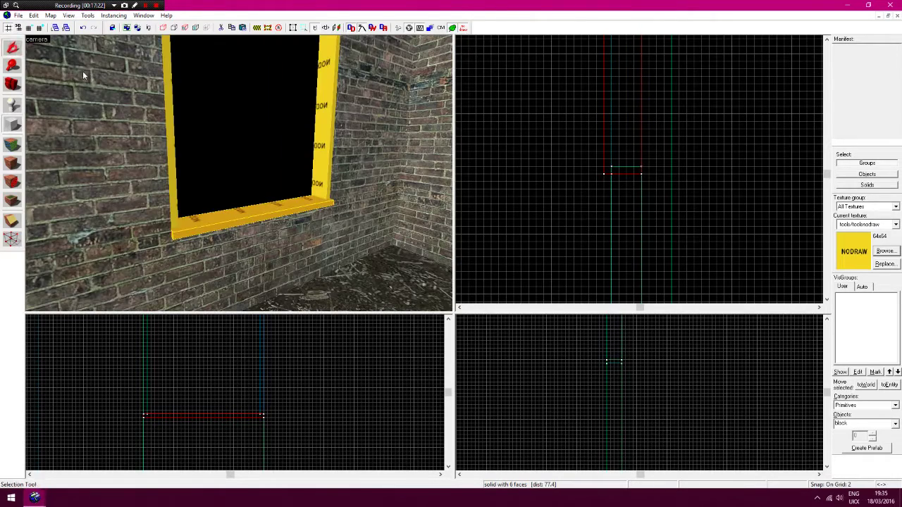
left_click_drag(626, 170, 633, 170)
left_click(715, 168)
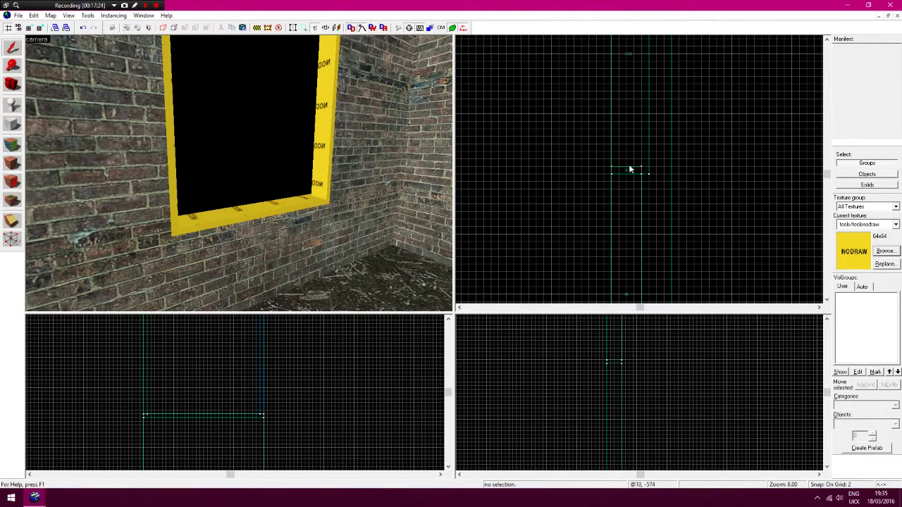
left_click(635, 170)
left_click(715, 176)
Select the first side block of the window frame and reduce the grid snap to 1 unit
key("z")
key("d")
left_click(181, 139)
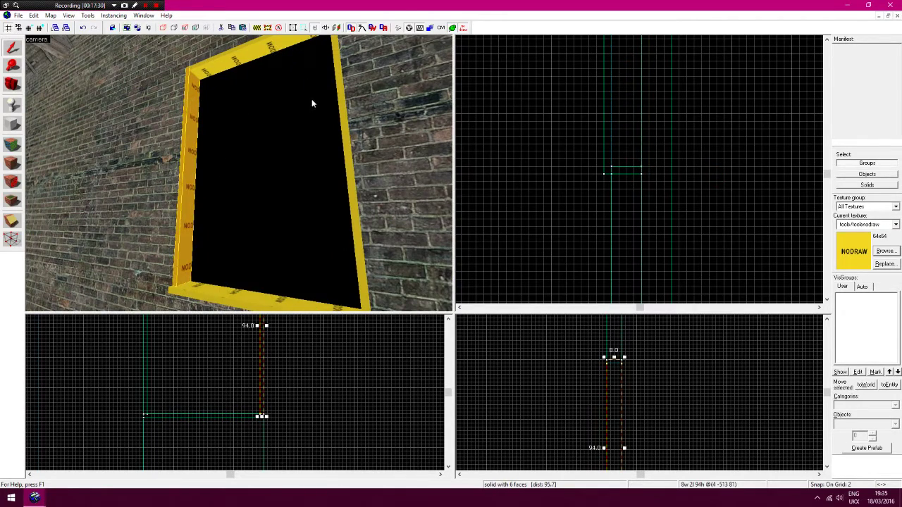
left_click(13, 67)
right_click(623, 401)
left_click(622, 359)
left_click(624, 364)
key("Up")
key("Up")
key("Up")
key("Up")
left_click(265, 397)
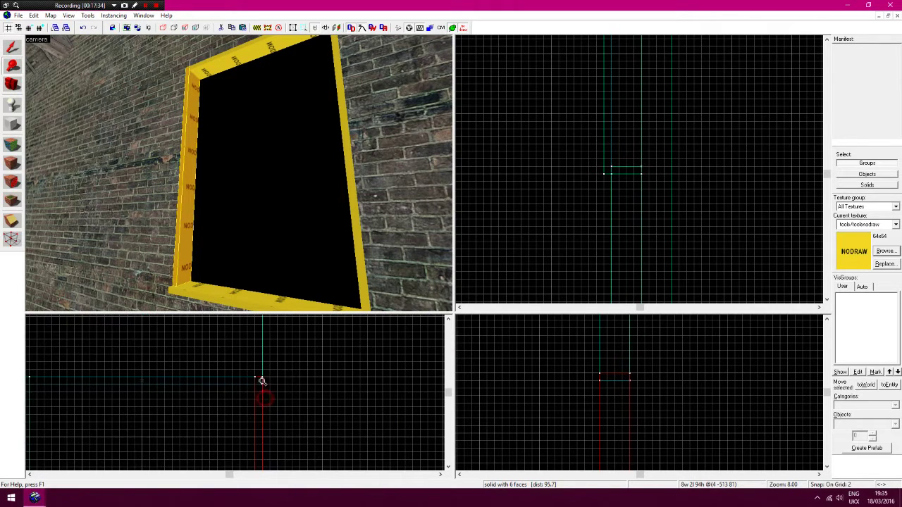
right_click(738, 181)
scroll(690, 194, "up", 4)
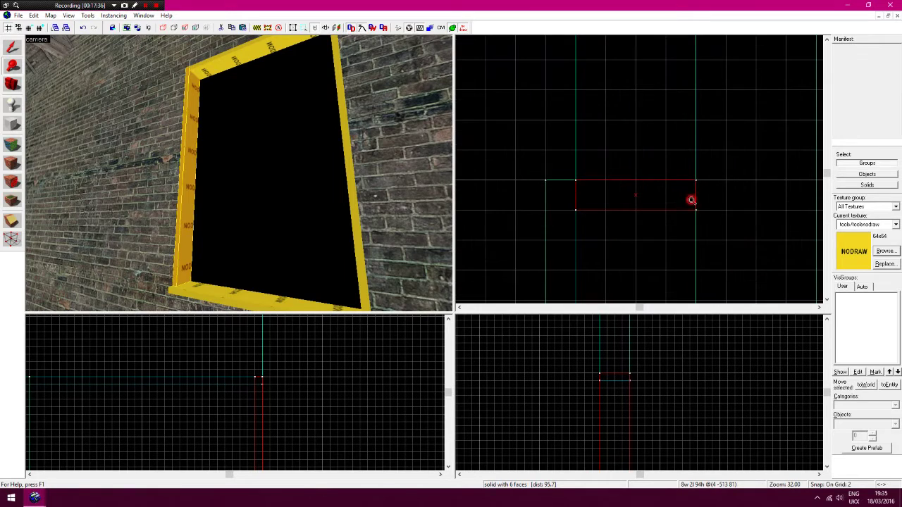
left_click(10, 47)
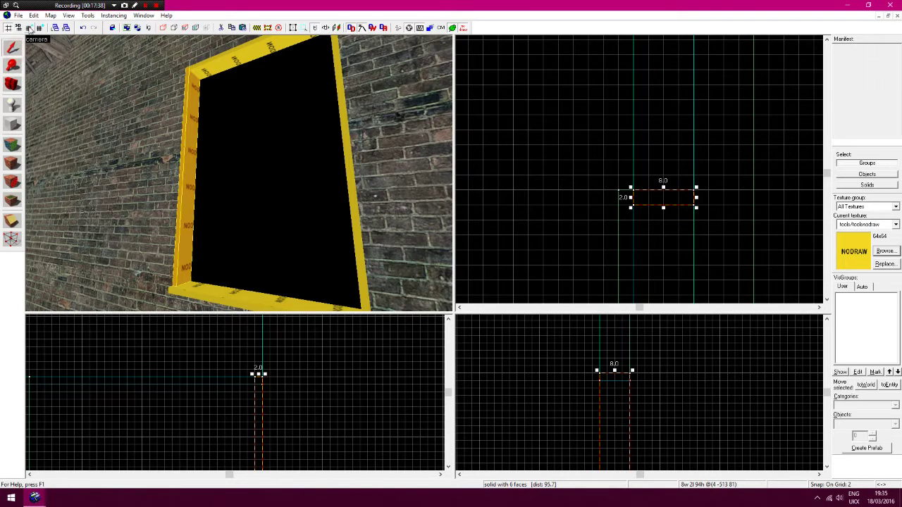
Clip 1-unit chamfers off both opening-facing corners of the selected side frame block
left_click(12, 221)
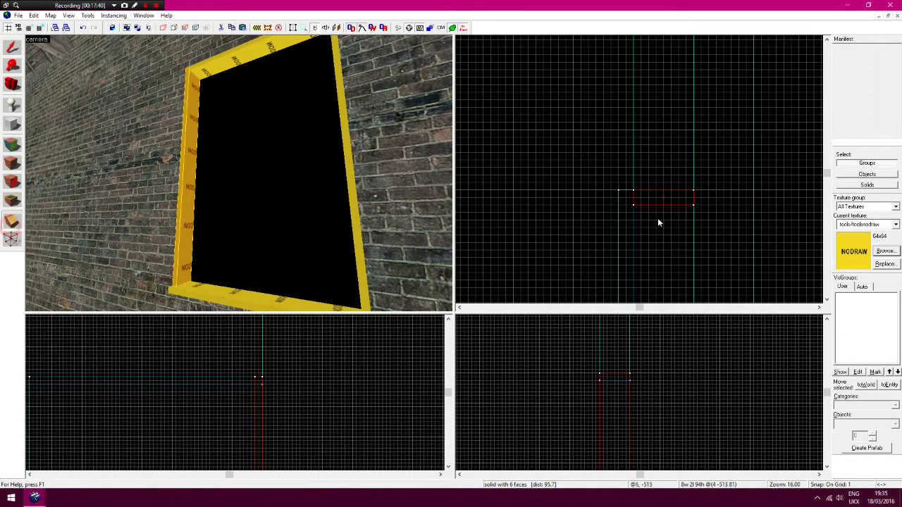
left_click_drag(633, 198, 628, 192)
key("Return")
mouse_move(687, 205)
left_mouse_down()
mouse_move(693, 199)
mouse_move(680, 210)
left_mouse_up()
key("Return")
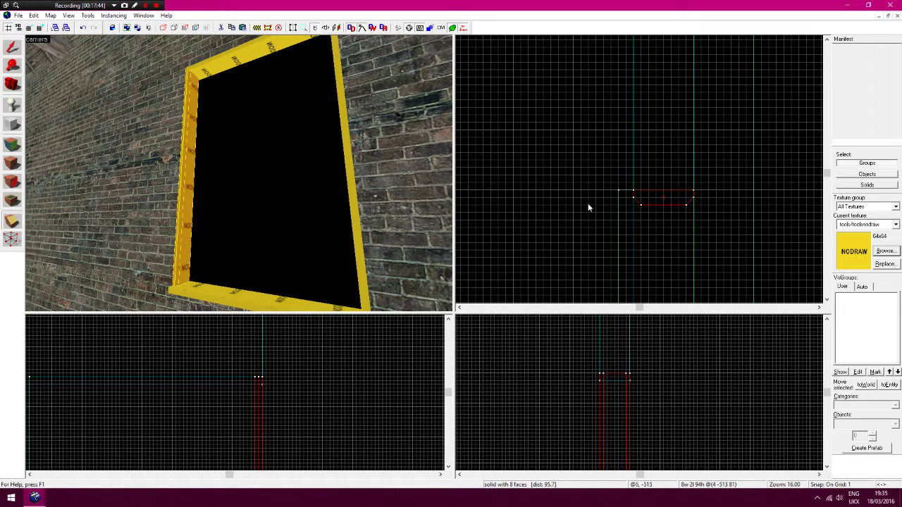
Clip 1-unit chamfers off both lower corners of the window frame's top block
left_click(9, 49)
left_click(198, 69)
left_click(12, 68)
left_click(575, 372)
left_click(665, 381)
left_click(12, 220)
mouse_move(514, 399)
left_mouse_down()
mouse_move(501, 386)
mouse_move(529, 413)
left_mouse_up()
key("Return")
left_click_drag(604, 398, 621, 386)
key("Return")
Clip 1-unit chamfers off both opening-facing corners of the opposite side frame block
key("z")
key("a")
left_click(12, 48)
left_click(357, 190)
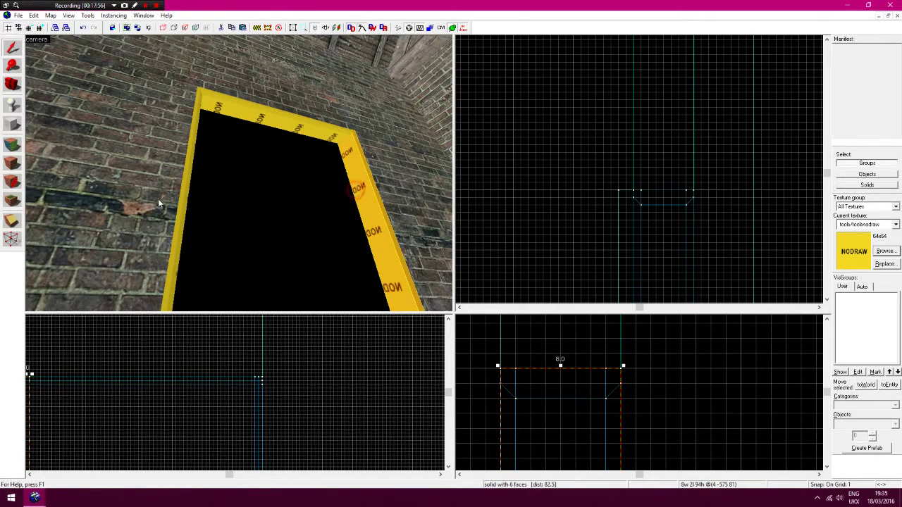
left_click(12, 227)
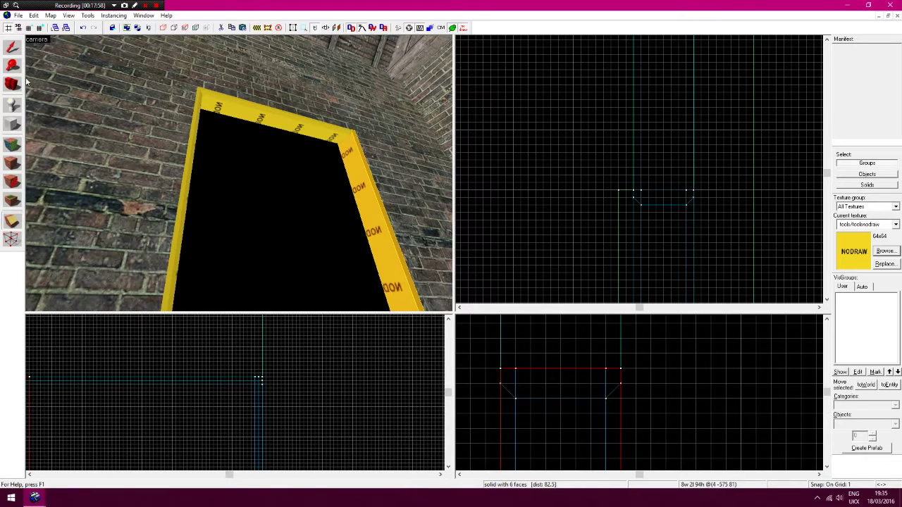
scroll(638, 206, "up", 3)
left_click(12, 221)
left_click_drag(545, 222, 560, 208)
key("Return")
left_click_drag(649, 209, 664, 222)
key("Return")
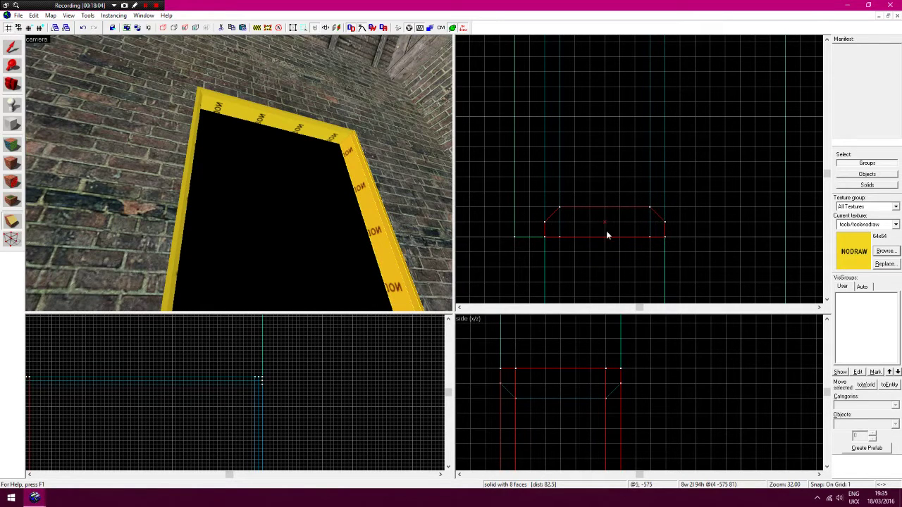
Miter the upper end of the first side frame block diagonally where it meets the top block
key("z")
key("z")
left_click(10, 52)
left_click(148, 111)
left_click(160, 101)
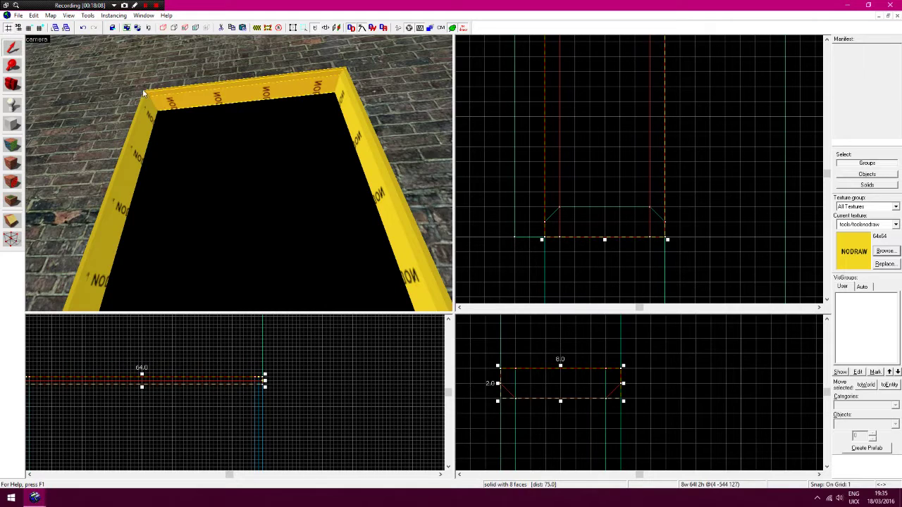
left_click(150, 114)
left_click(11, 67)
left_click(240, 364)
left_click(274, 409)
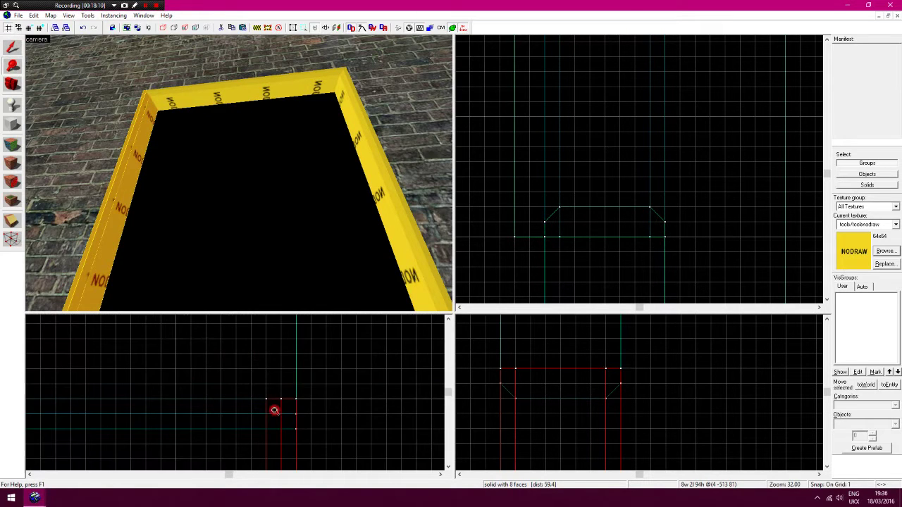
left_click(12, 223)
left_click_drag(265, 399, 281, 385)
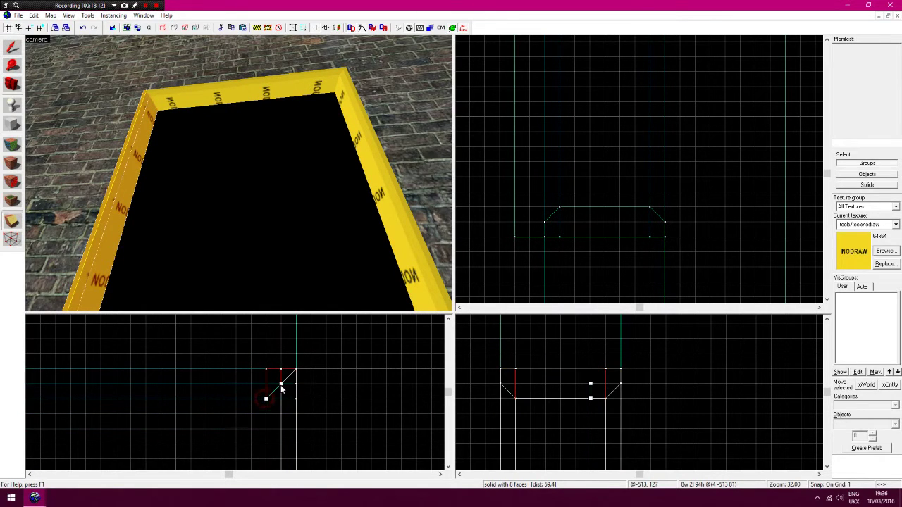
key("Return")
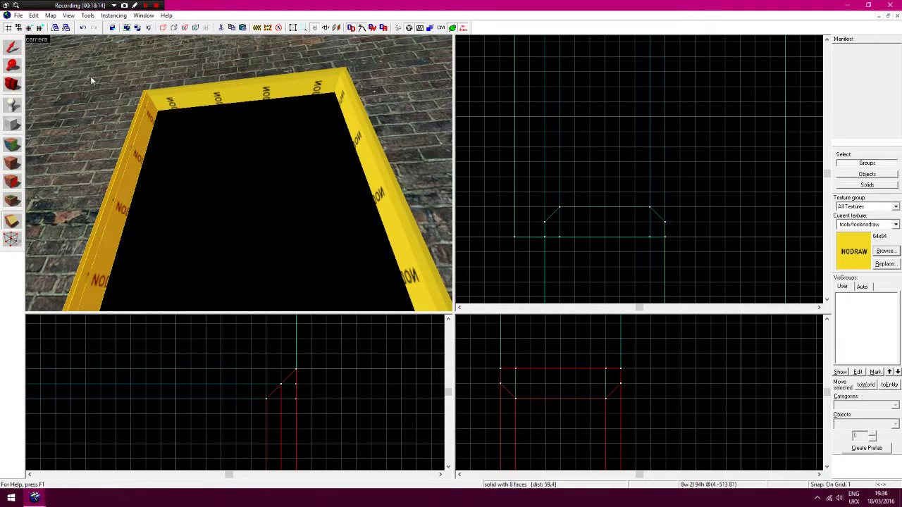
Miter the top frame block's end diagonally to match the first side block, keeping the long part
left_click(18, 52)
left_click(203, 101)
left_click(14, 220)
left_click_drag(297, 369, 277, 389)
key("shift+x")
key("shift+x")
key("shift+x")
key("Return")
Miter the top frame block's other end diagonally at the opposite side block
key("Left")
key("Left")
key("Left")
key("Left")
key("Left")
key("Left")
key("Left")
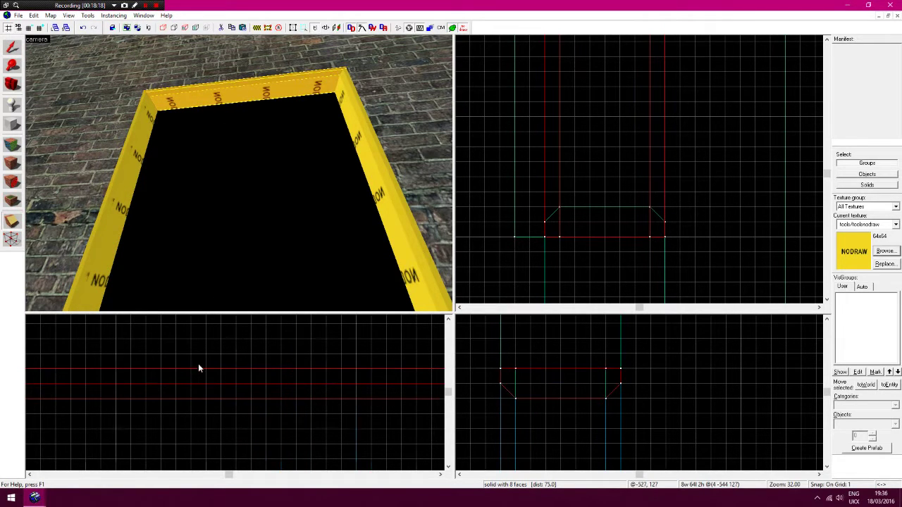
key("Left")
key("Left")
mouse_move(146, 369)
left_mouse_down()
mouse_move(161, 384)
mouse_move(132, 355)
left_mouse_up()
key("Return")
Miter the upper end of the opposite side frame block diagonally where it meets the top block
left_click(12, 47)
left_click(365, 161)
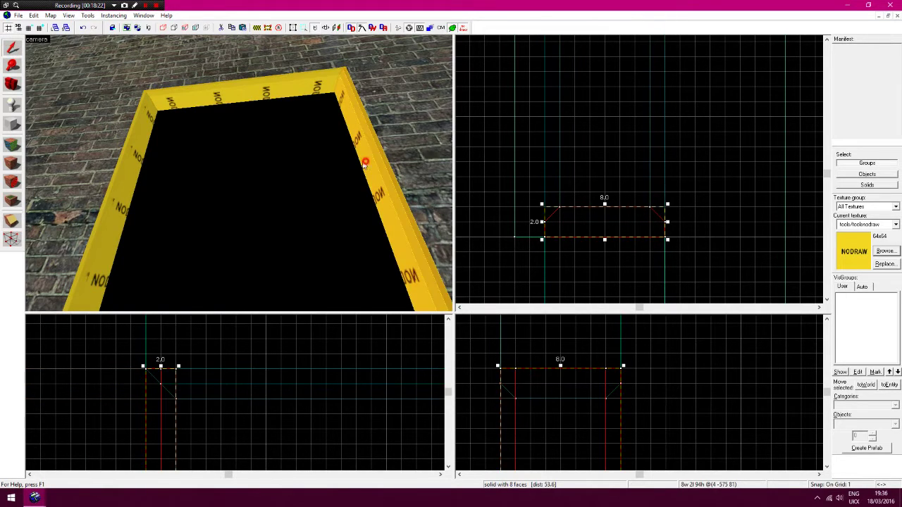
left_click(13, 222)
left_click_drag(147, 369, 162, 386)
key("Return")
Outline a 2-unit-thick block across the window opening, running between the two side frame blocks
left_click(12, 64)
right_click(640, 129)
right_click(640, 133)
right_click(641, 146)
left_click(641, 172)
scroll(599, 429, "down", 5)
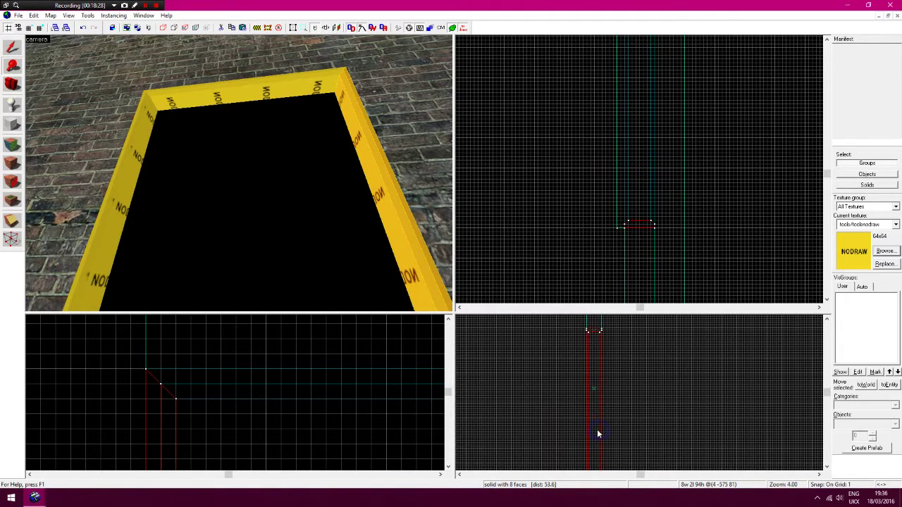
key("z")
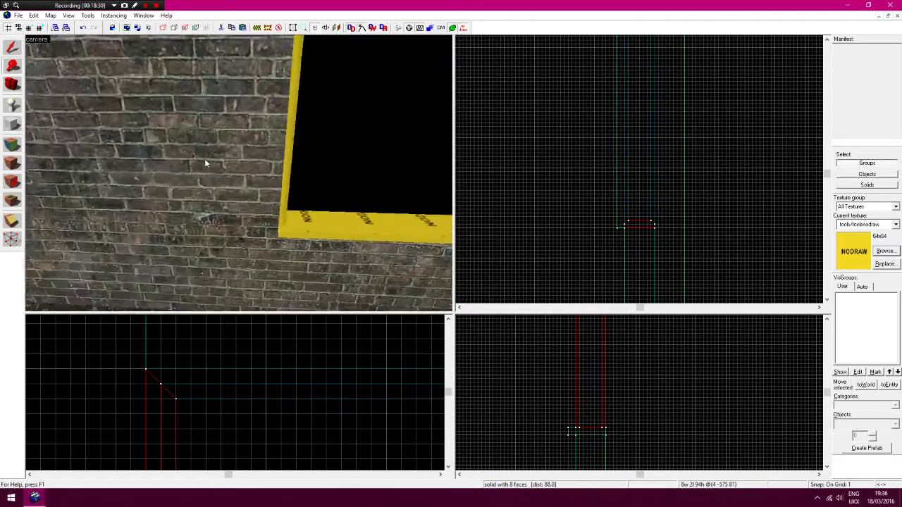
key("z")
left_click(16, 50)
left_click(558, 124)
left_click(13, 124)
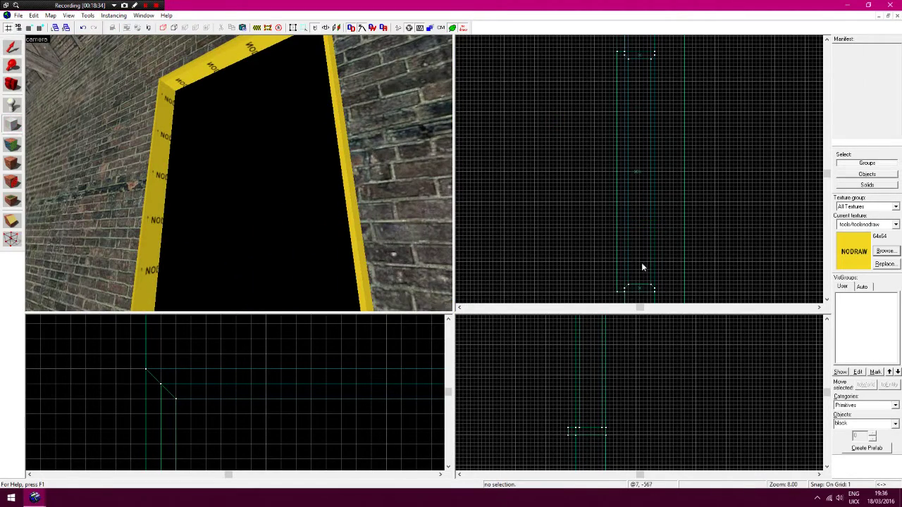
mouse_move(635, 284)
left_mouse_down()
mouse_move(650, 244)
mouse_move(644, 123)
left_mouse_up()
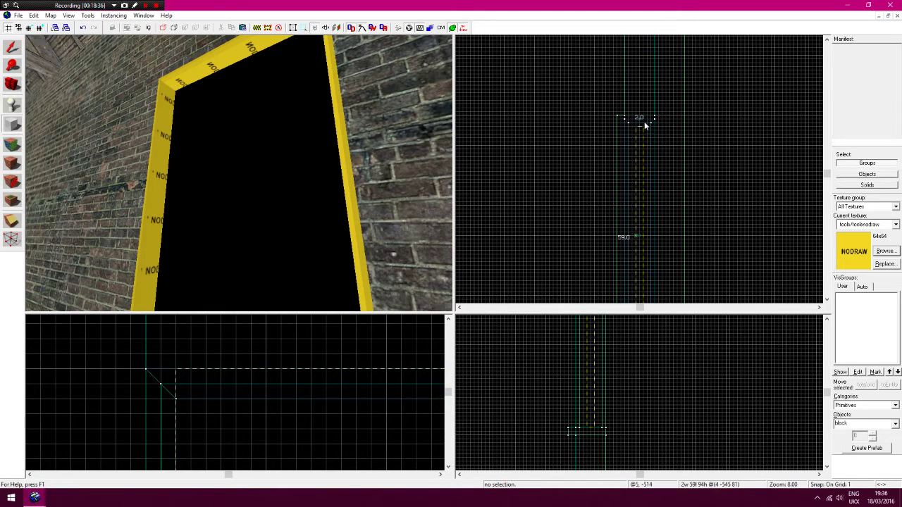
Reduce the outlined block to 2 units high in the upper part of the opening and create it as a 60-unit horizontal bar
left_click(10, 68)
right_click(235, 396)
right_click(235, 397)
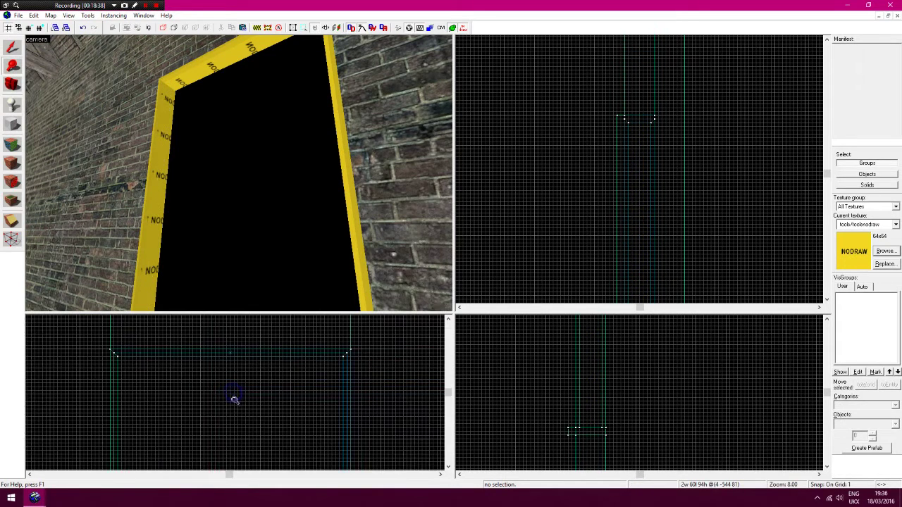
right_click(236, 401)
left_click(12, 125)
left_click_drag(233, 391, 235, 433)
key("Down")
key("Down")
key("Down")
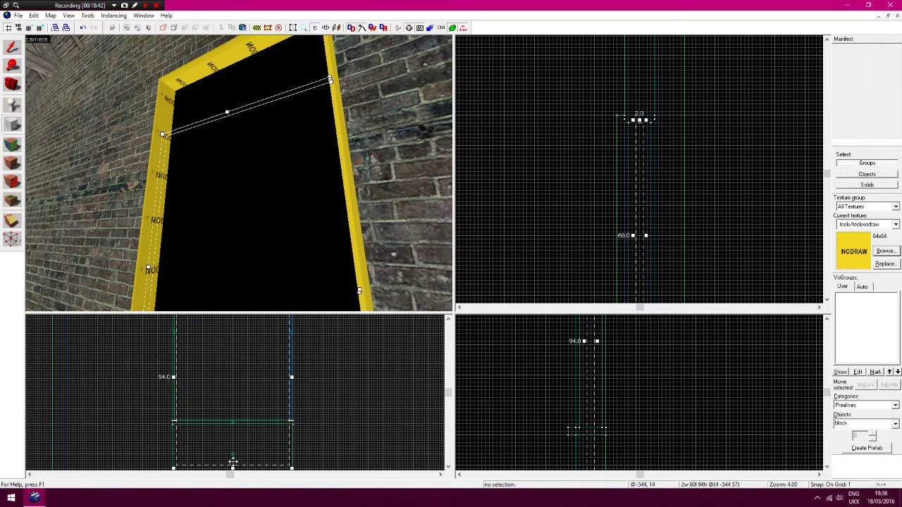
key("Up")
key("Up")
left_click_drag(233, 467, 246, 375)
key("Return")
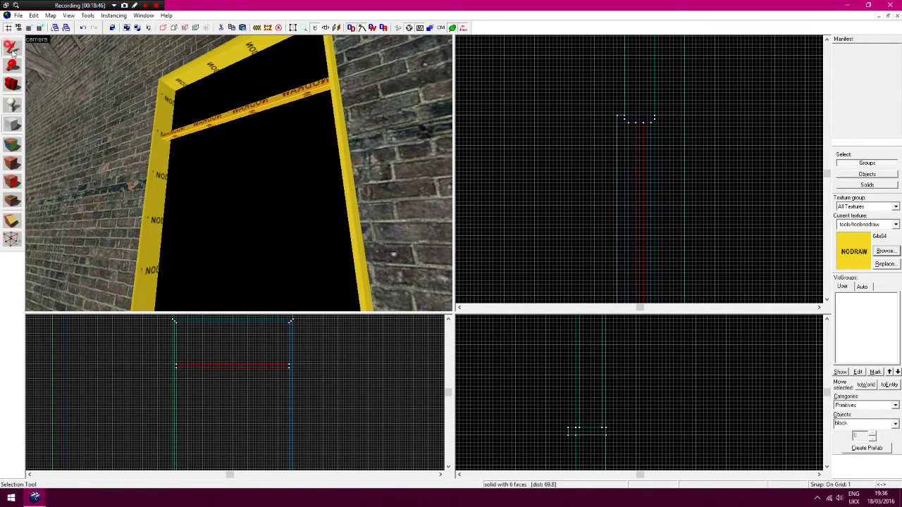
Duplicate the horizontal bar lower in the opening, keeping it lined up with the first bar
left_click(10, 46)
left_click_drag(202, 366, 206, 411, "shift")
left_click_drag(640, 213, 637, 195)
left_click(557, 190)
Create a temporary spacer block between the top frame and first bar, and move it directly below the second bar
left_click(12, 123)
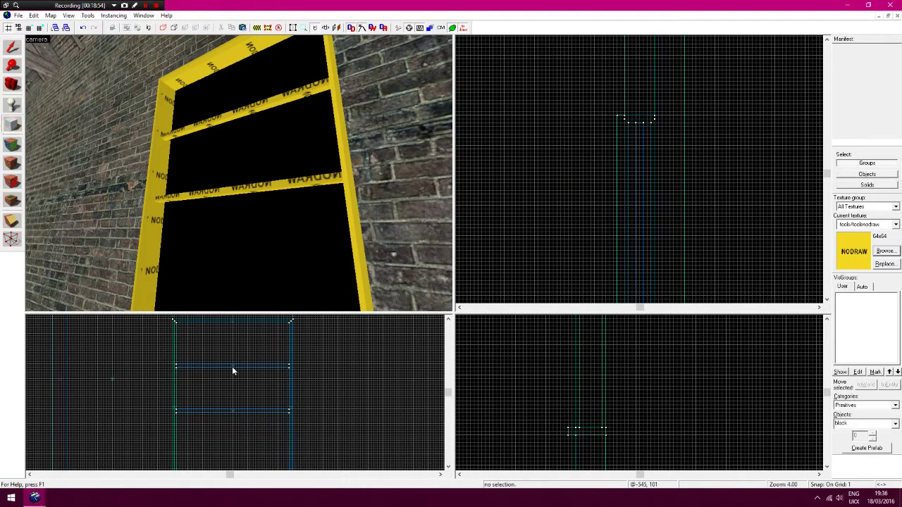
left_click_drag(248, 324, 262, 365)
key("Return")
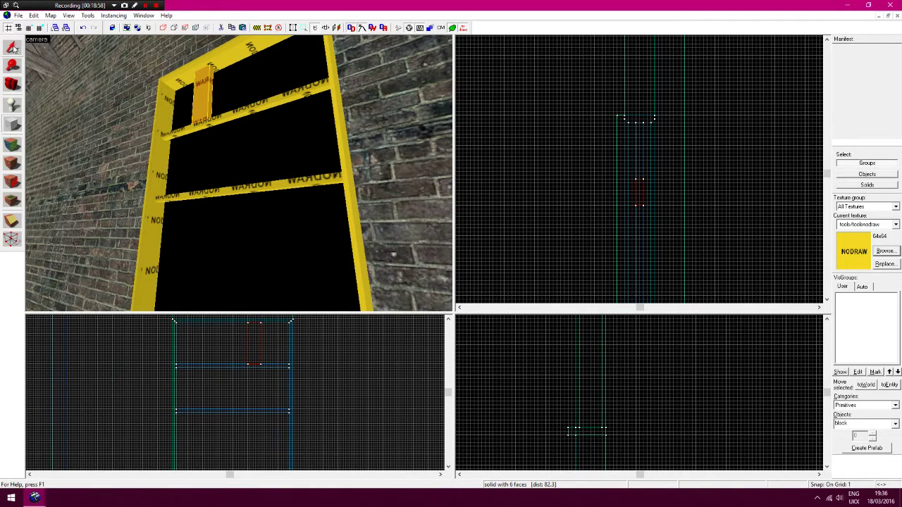
left_click(13, 48)
left_click_drag(254, 336, 260, 455)
Place a third copy of the horizontal bar directly beneath the spacer block, and delete the spacer
left_click(226, 192)
key("Left")
key("Right")
key("Down")
left_click_drag(265, 416, 265, 419)
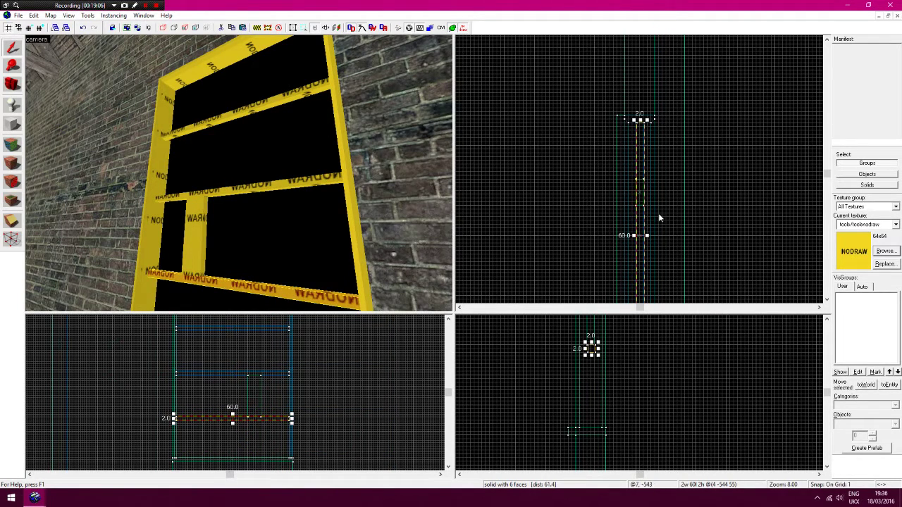
left_click_drag(640, 207, 639, 207)
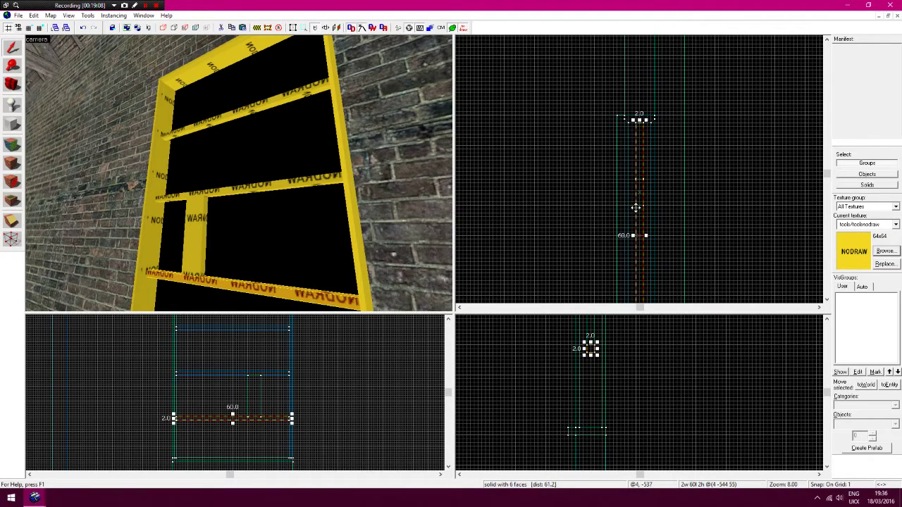
key("Down")
left_click(195, 179)
key("Delete")
Create a 2 by 2 unit vertical bar, 91 units tall, down the middle of the window from top frame to sill
left_click(13, 127)
key("Up")
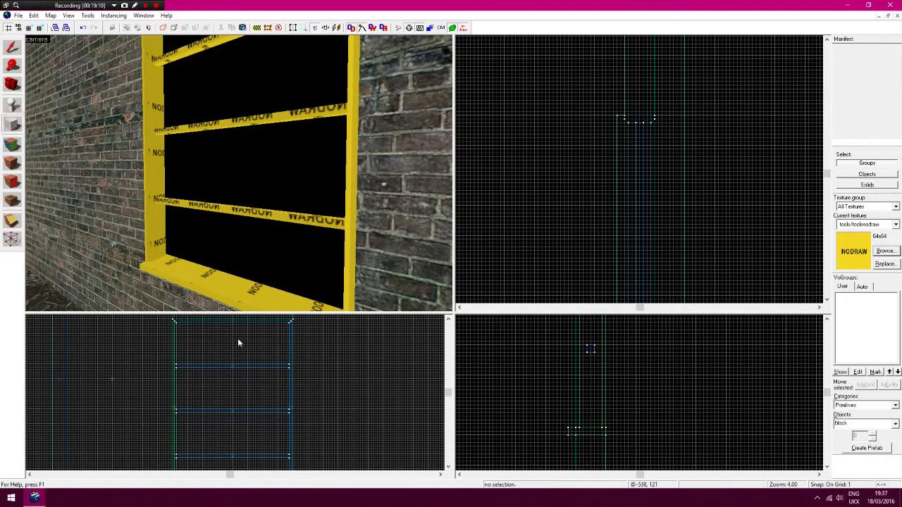
mouse_move(232, 322)
left_mouse_down()
mouse_move(237, 380)
mouse_move(232, 370)
mouse_move(250, 424)
left_mouse_up()
left_click(232, 367)
key("Down")
key("Down")
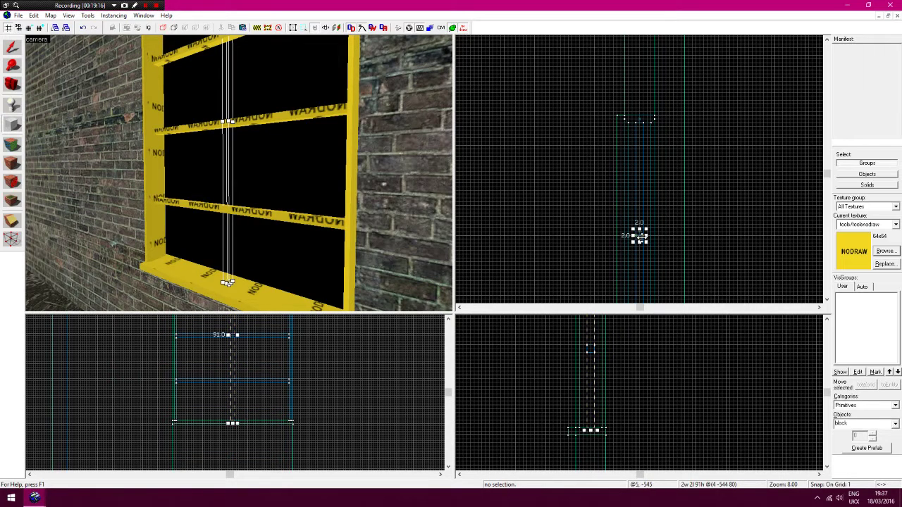
key("Return")
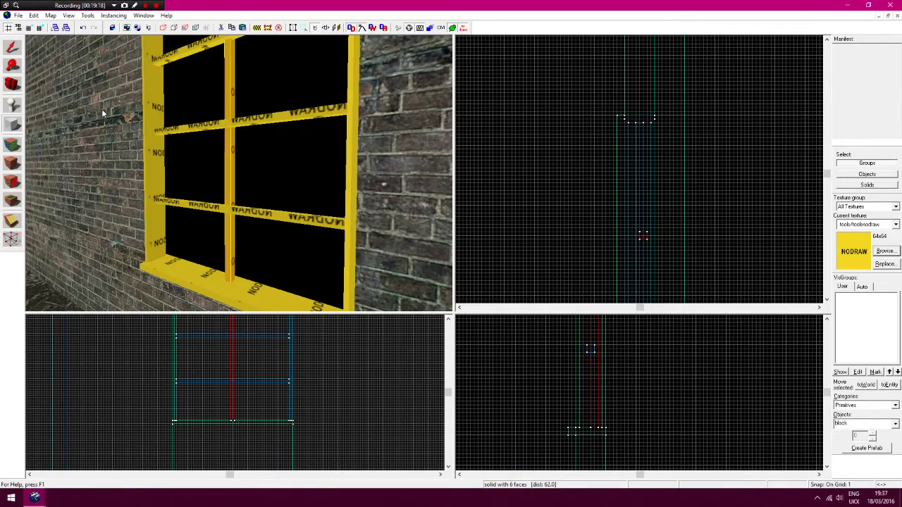
Shorten the vertical bar to 21 units in the top gap and put a copy of it in the second gap
key("Up")
left_click(12, 49)
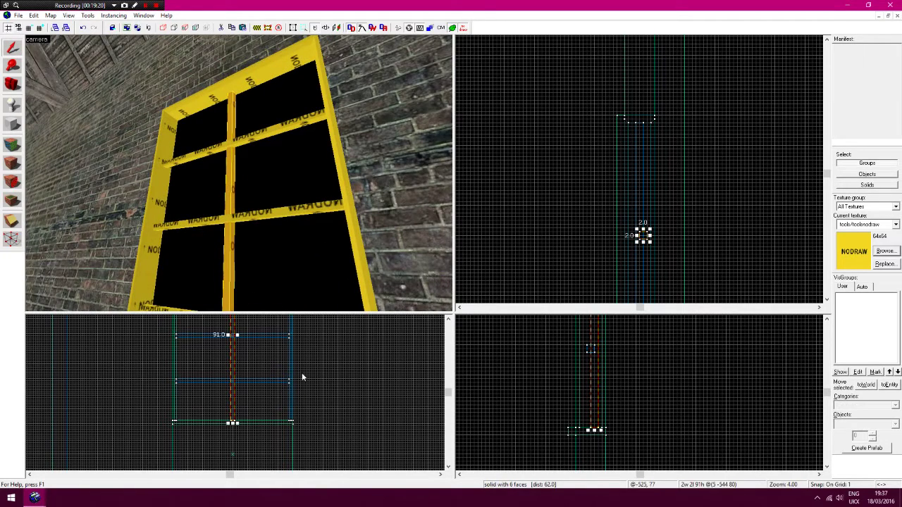
left_click(322, 379)
key("Down")
left_click(230, 189)
mouse_move(231, 422)
left_mouse_down()
mouse_move(255, 364)
mouse_move(233, 388)
left_mouse_up()
key("Up")
key("Up")
left_click(248, 380)
left_click(233, 345)
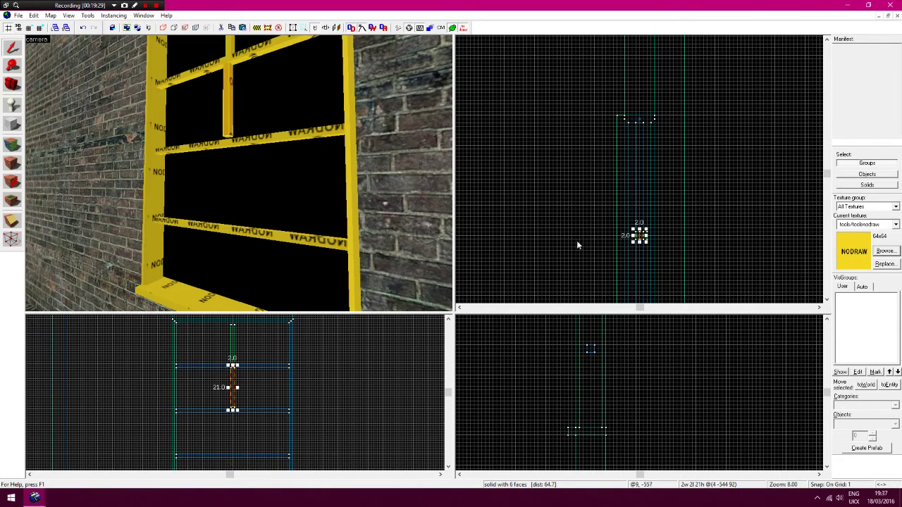
Align the second vertical segment with the horizontal bars' depth and extend it to 22 units tall to meet the bar below
left_click(11, 65)
left_click(654, 233)
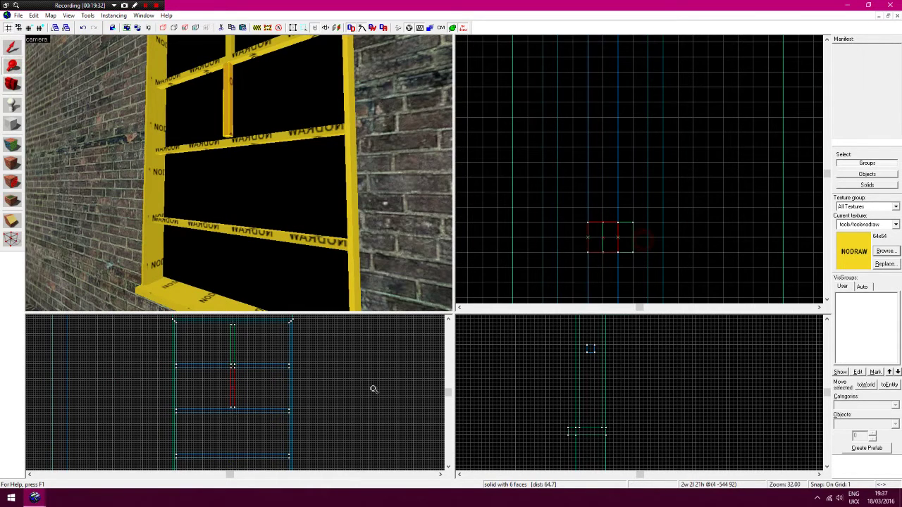
left_click(233, 398)
left_click(12, 47)
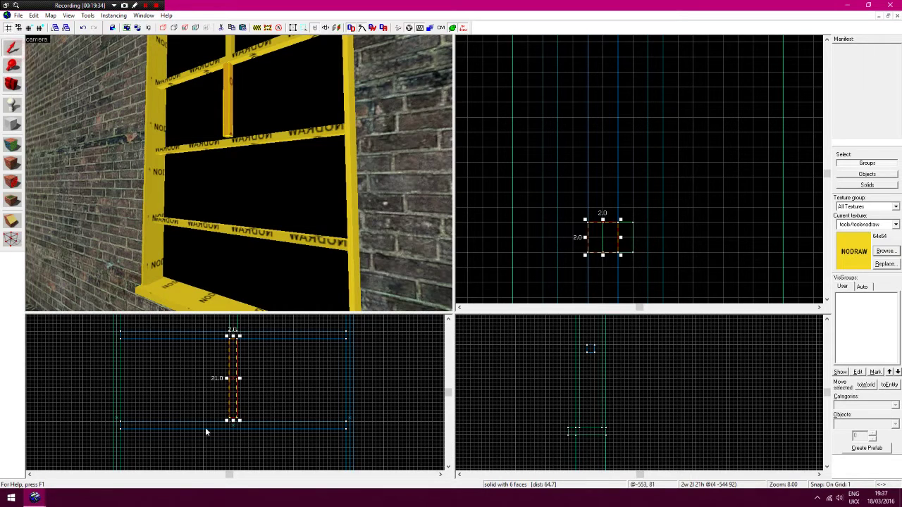
left_click_drag(234, 422, 233, 425)
left_click(256, 412)
Shift the top vertical segment to align with the depth of the horizontal bars
left_click_drag(230, 149, 229, 105)
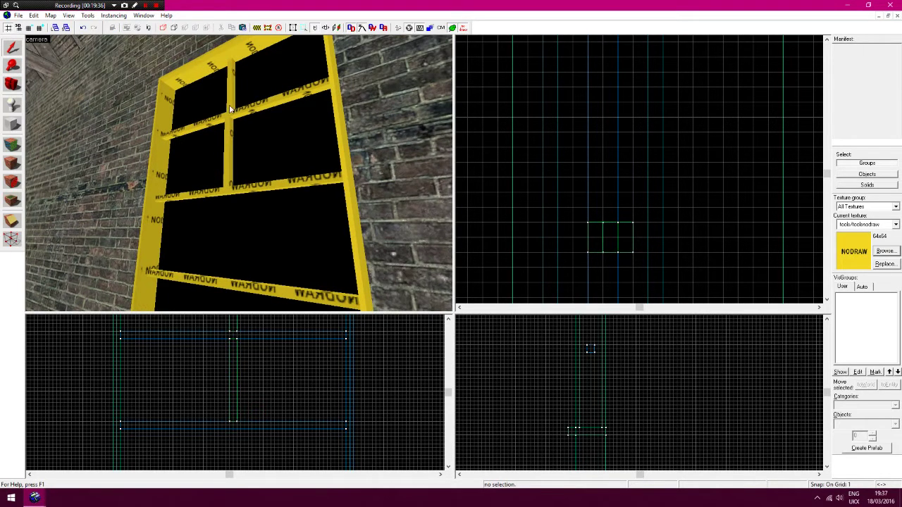
left_click(229, 98)
left_click_drag(618, 240, 604, 237)
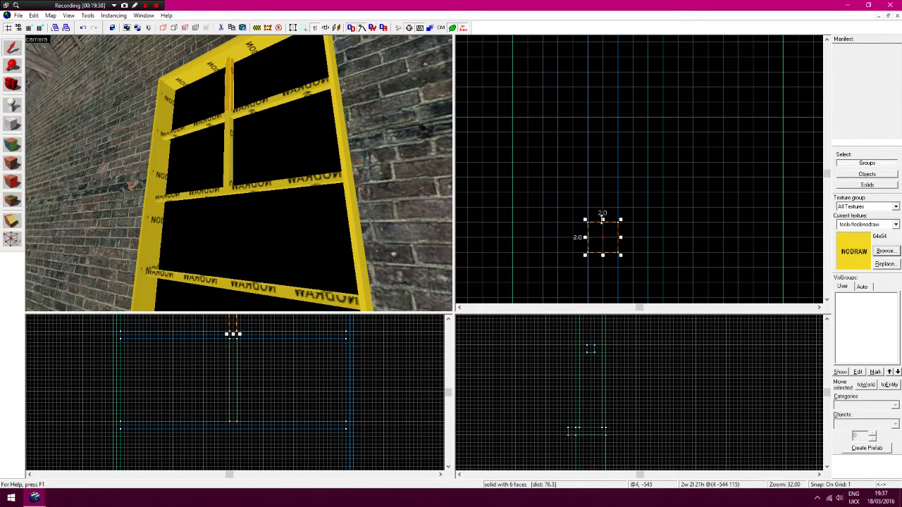
key("Down")
Paste a copy of the second vertical segment into the third gap and align it with the horizontal bars
left_click(226, 108)
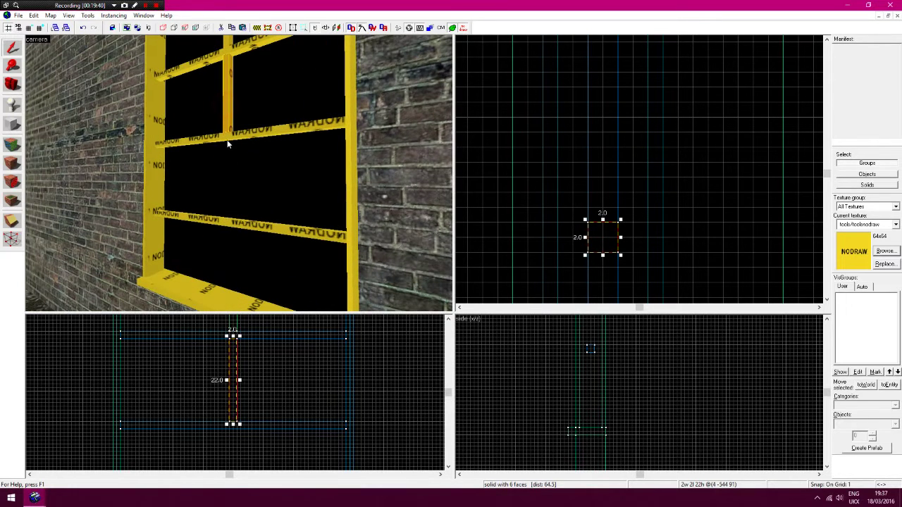
key("ctrl+v")
key("Down")
left_click(240, 420)
left_click(241, 412)
left_click(238, 412)
left_click_drag(235, 406, 233, 406)
left_click_drag(604, 239, 601, 243)
key("Down")
key("Down")
Paste another vertical segment into the bottom gap, fit it between the lowest bar and the sill, and align its depth
key("ctrl+v")
left_click_drag(243, 419, 234, 427)
key("Down")
key("Down")
left_click(234, 421)
left_click(236, 400)
left_click_drag(232, 418, 235, 410)
left_click_drag(620, 244, 605, 243)
key("Up")
key("Up")
left_click(604, 97)
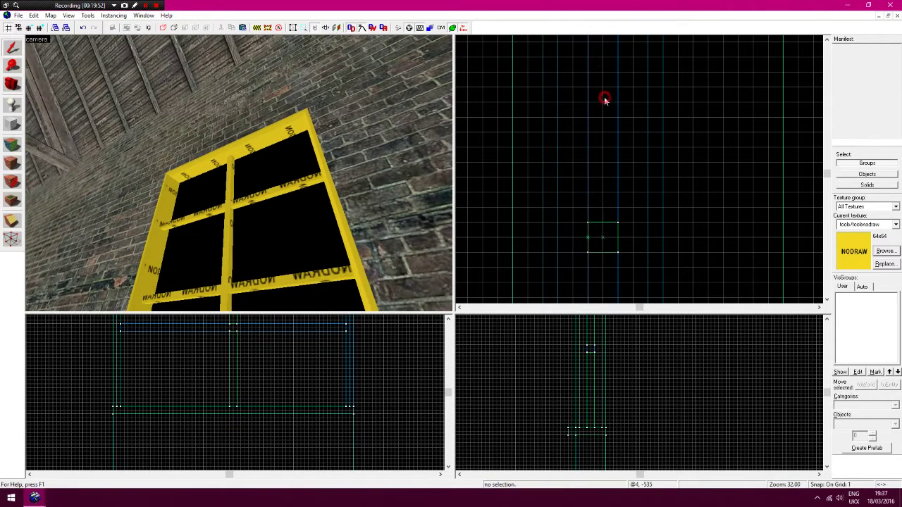
Create a 1-unit-thick pane block, 29 units wide and 20 units high, filling one bottom window gap
left_click(12, 125)
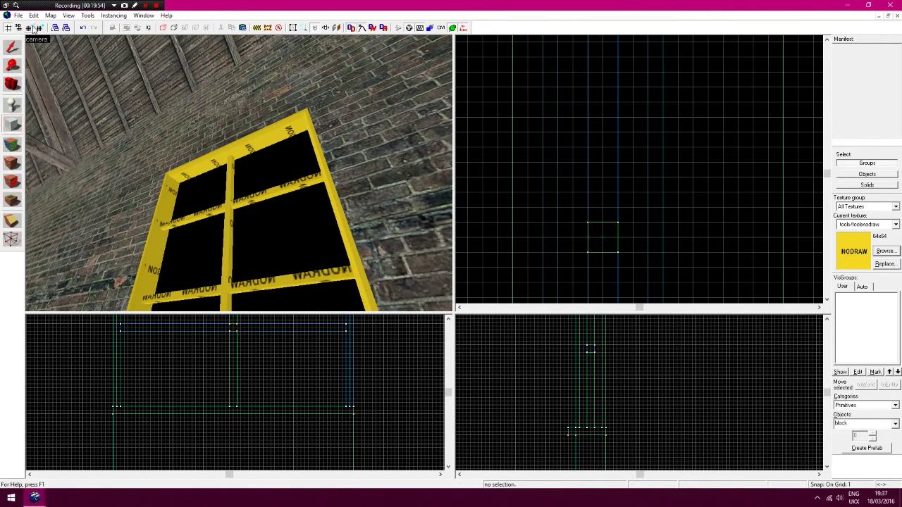
key("Up")
key("Up")
key("Up")
key("Up")
key("Up")
mouse_move(590, 222)
left_mouse_down()
mouse_move(611, 117)
mouse_move(609, 126)
mouse_move(608, 88)
left_mouse_up()
left_click_drag(307, 358, 307, 360)
left_click_drag(234, 369, 233, 372)
left_click_drag(351, 369, 352, 370)
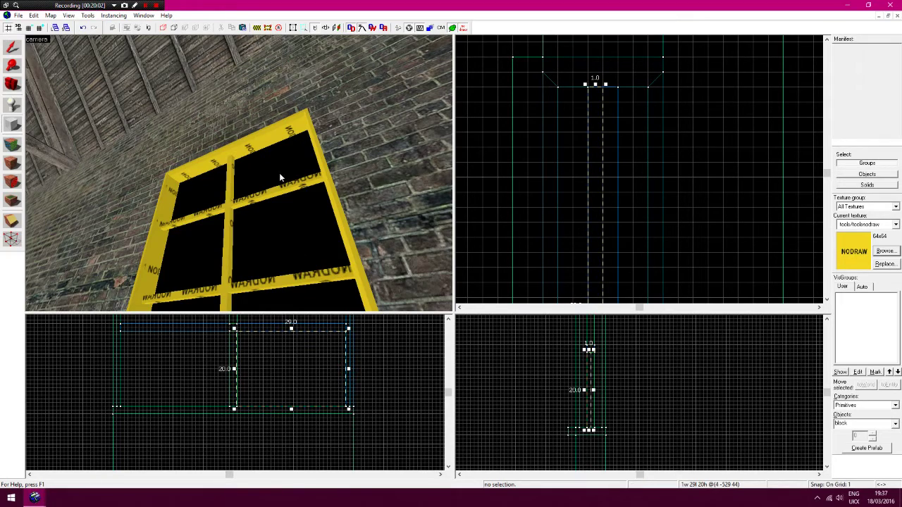
key("z")
key("Return")
key("a")
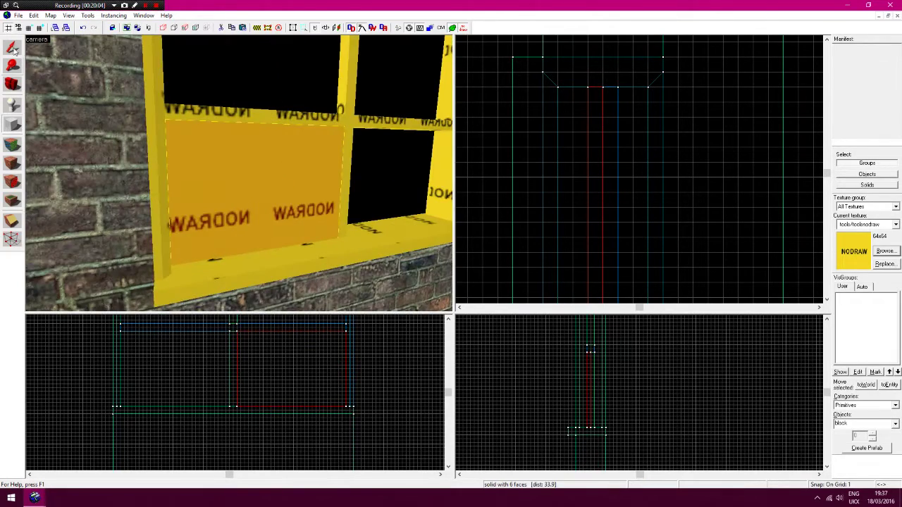
Choose glass/glasswindowbreak070a from the glass textures as the current texture
left_click(13, 47)
left_click(893, 255)
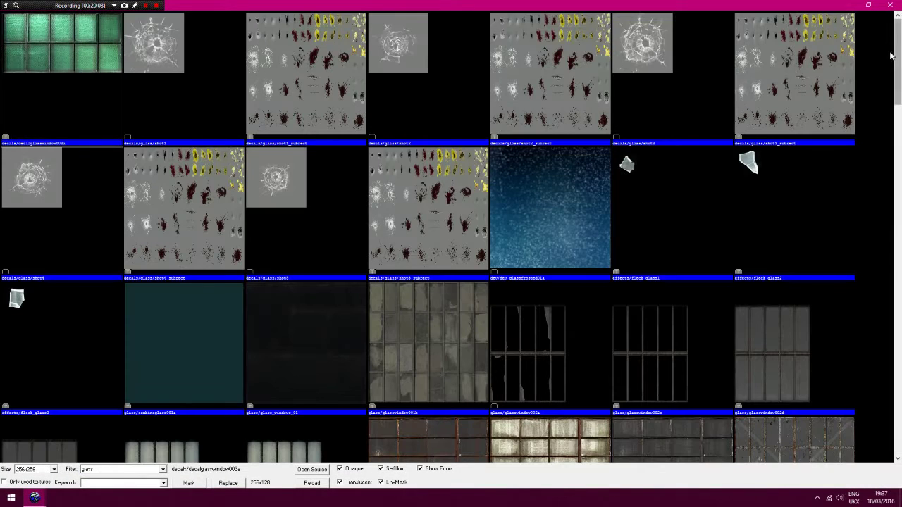
left_click_drag(899, 48, 900, 124)
left_click_drag(901, 141, 901, 162)
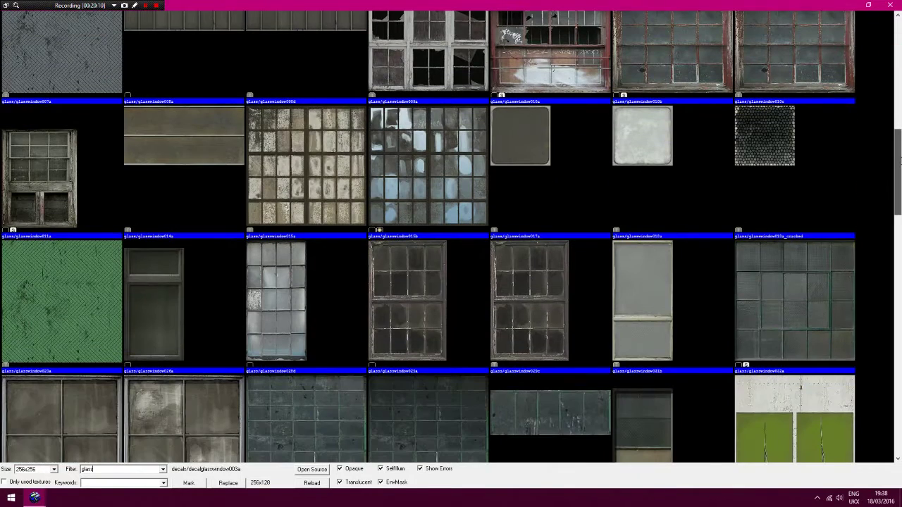
scroll(451, 240, "down", 7)
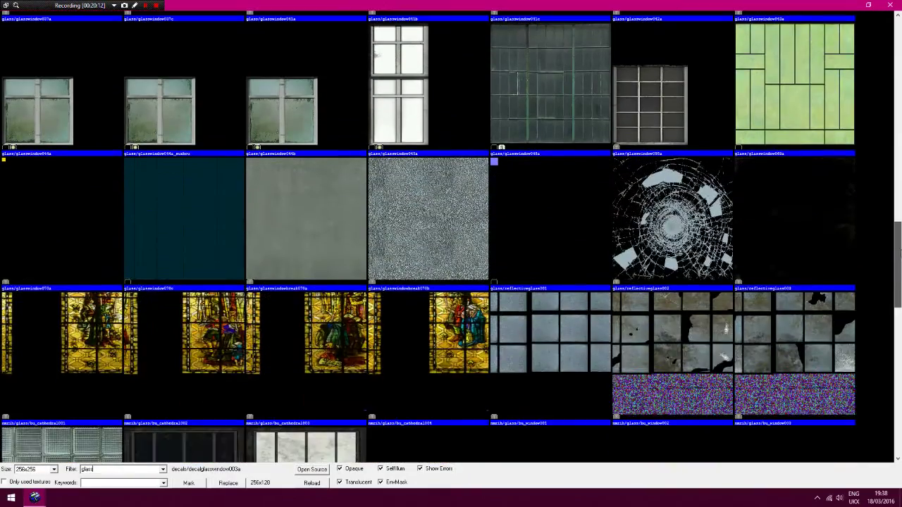
double_click(322, 238)
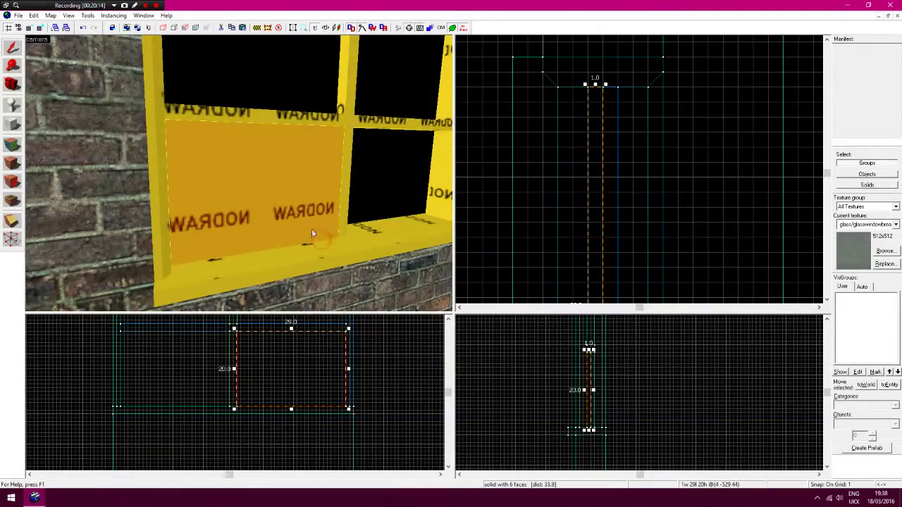
Apply the glass/glasswindowbreak070a texture to the bottom pane block and close the face editing sheet
left_click(491, 134)
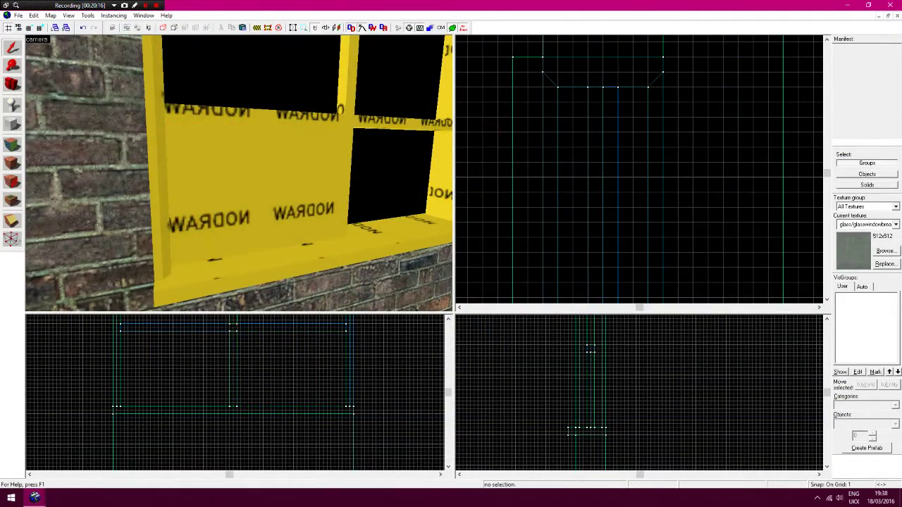
left_click(20, 148)
right_click(227, 170)
key("z")
key("w")
key("z")
key("z")
key("d")
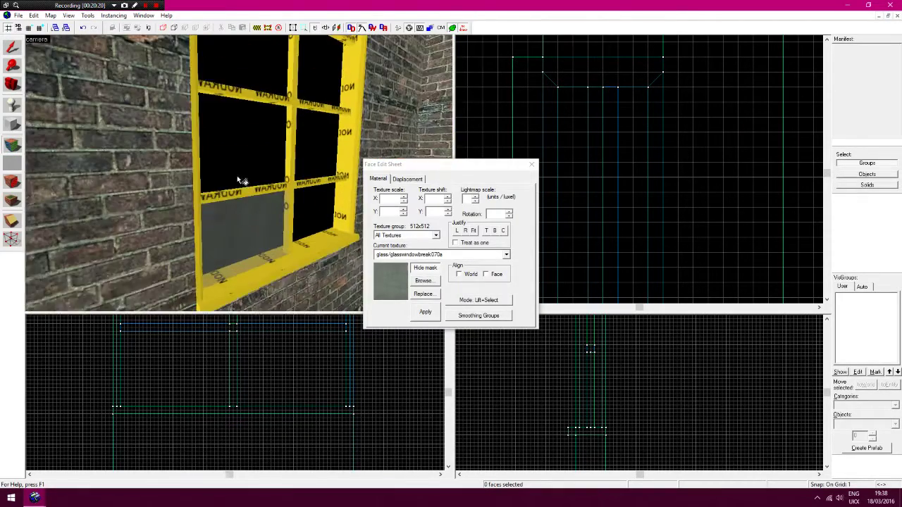
key("z")
left_click(531, 165)
Convert the bottom glass pane into a func_breakable_surf entity, apply the class and close its properties
left_click(249, 252)
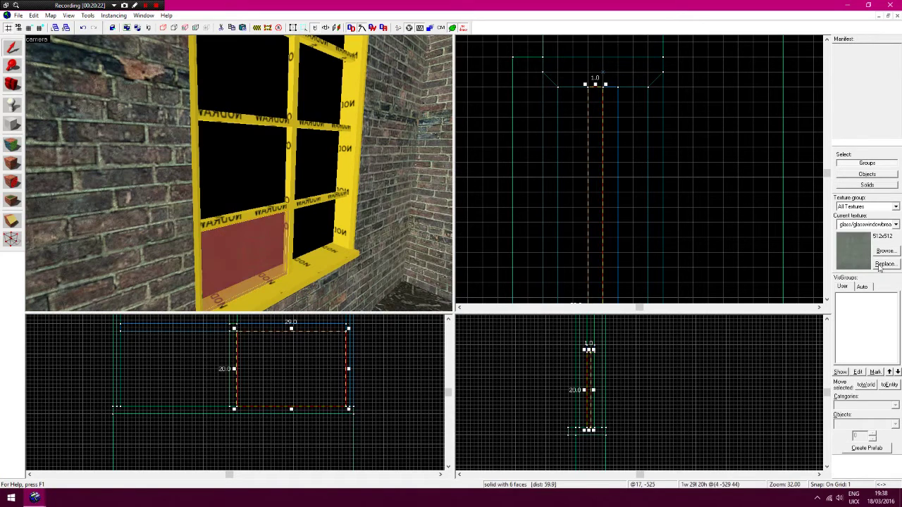
left_click(889, 385)
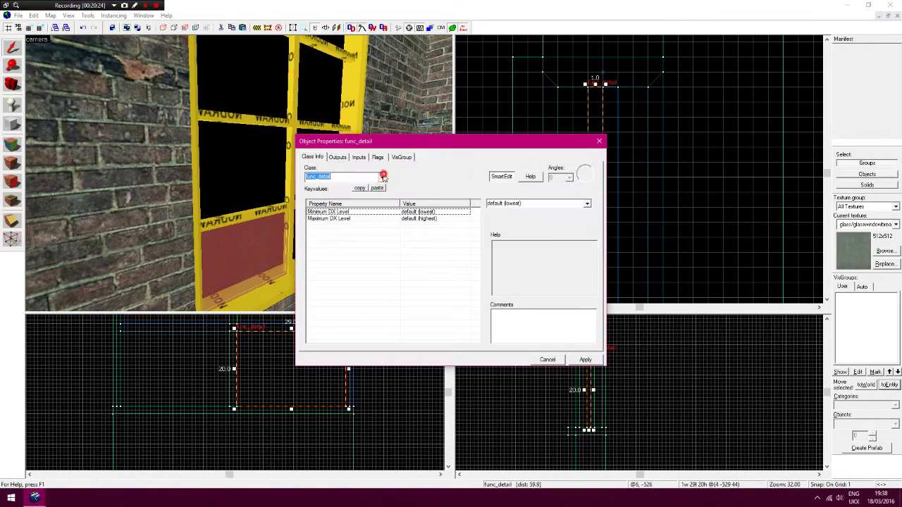
left_click(382, 177)
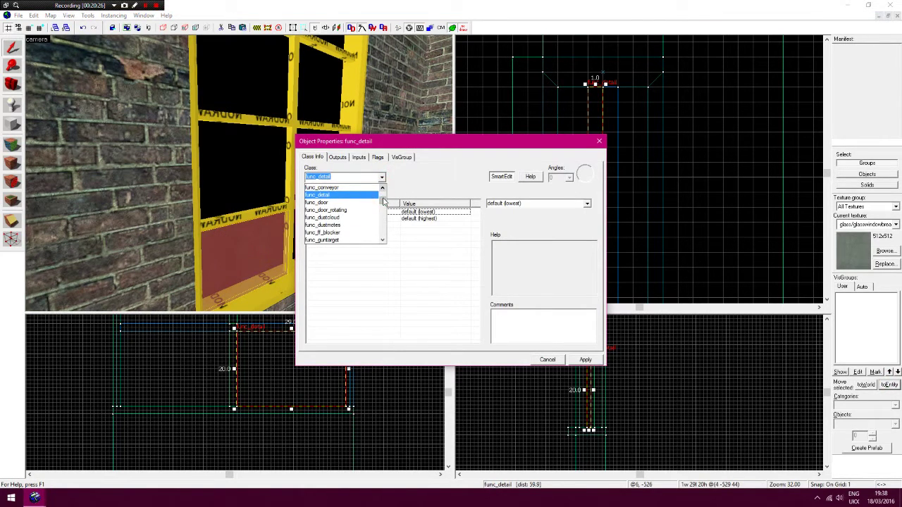
scroll(384, 203, "up", 3)
left_click(366, 201)
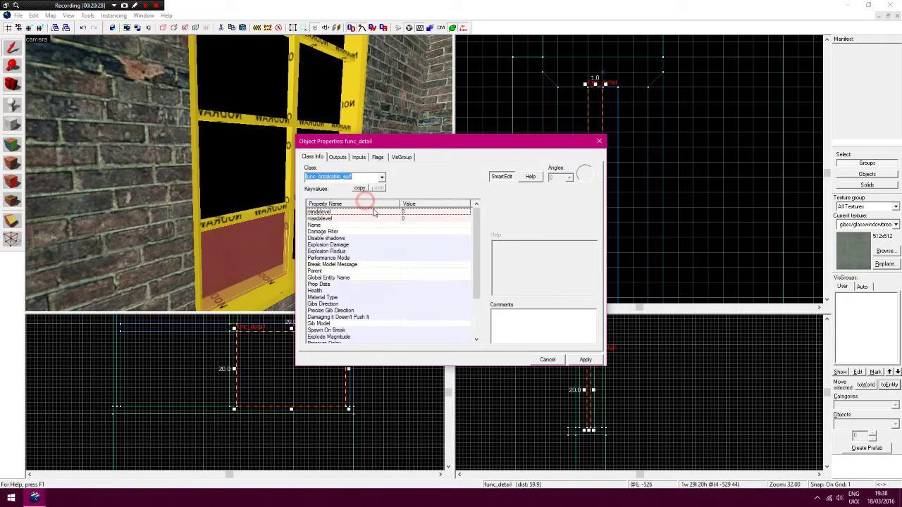
left_click(585, 360)
left_click(548, 360)
key("Escape")
Duplicate the breakable pane into the neighbouring bottom window gap and align its depth with the first pane
key("z")
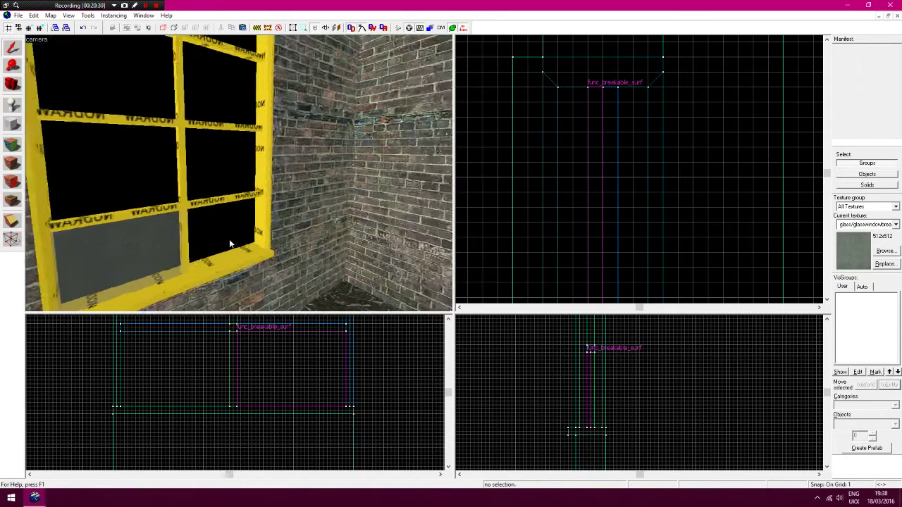
key("z")
left_click(229, 241)
key("ctrl+c")
key("ctrl+v")
left_click_drag(216, 357, 201, 355)
left_click_drag(596, 367, 589, 367)
Copy both bottom panes into the row above, align their depth and fit them to the gaps
left_click(213, 243, "ctrl")
key("ctrl+c")
key("ctrl+v")
left_click_drag(583, 152, 598, 153)
key("Up")
key("Up")
left_click_drag(276, 378, 273, 360)
key("Up")
key("Up")
key("Up")
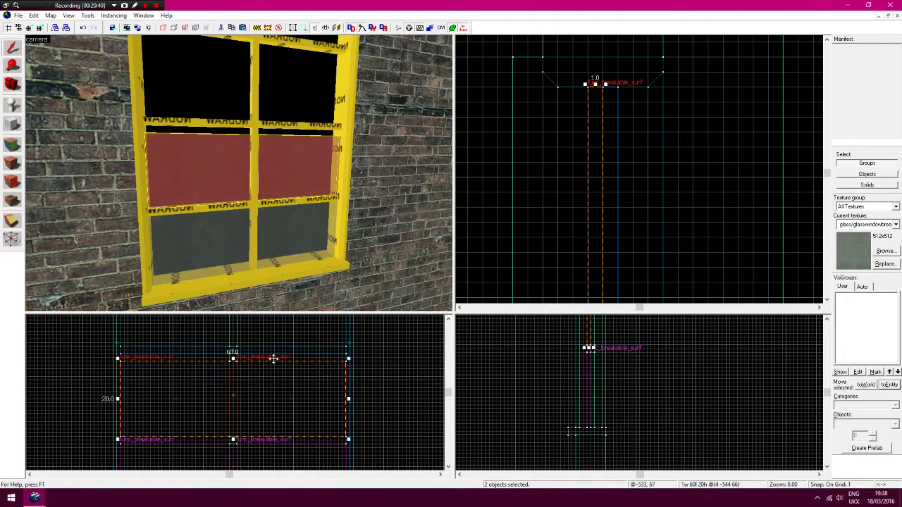
left_click_drag(233, 434, 244, 384)
Copy the pair of panes up to the third window row and align their depth with the lower panes
key("ctrl+c")
key("ctrl+v")
key("Up")
left_click_drag(577, 193, 590, 193)
key("Up")
Paste another pair of panes into the topmost row, 22 units high, and align them with the others
key("ctrl+v")
key("Up")
key("Up")
key("Up")
left_click_drag(262, 399, 262, 372)
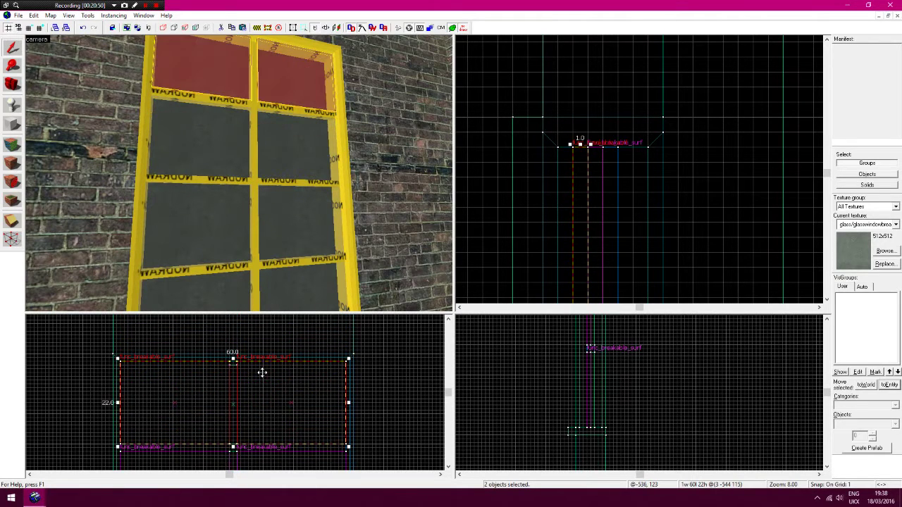
left_click_drag(579, 167, 593, 167)
Extend the topmost vertical bar segment upward to meet the window frame
left_click(254, 80)
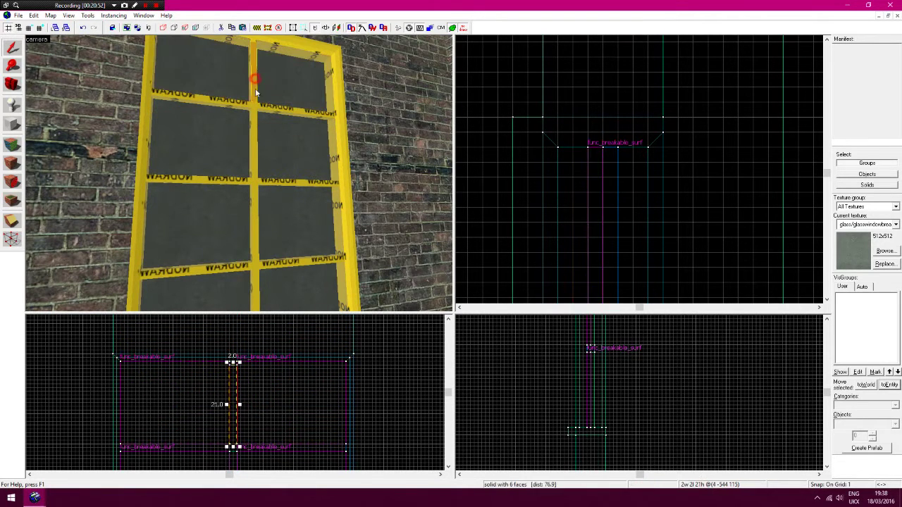
left_click_drag(233, 364, 234, 359)
left_click(250, 336)
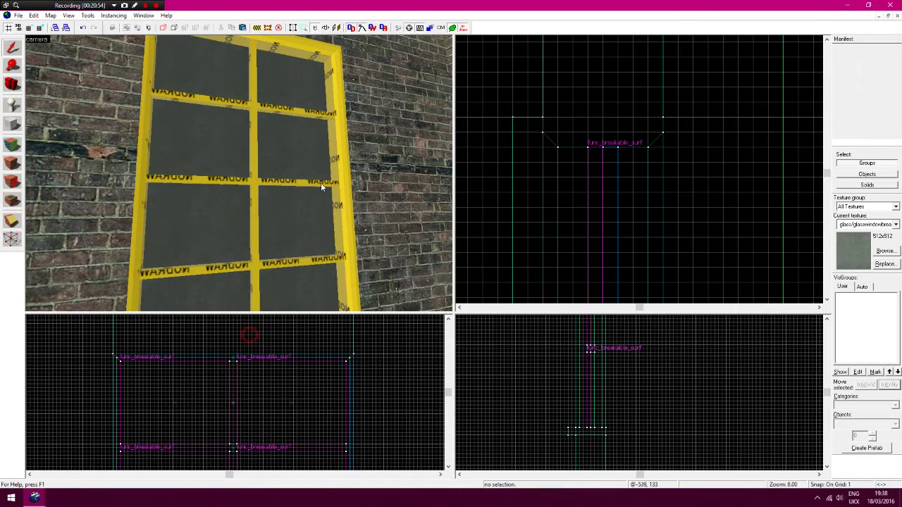
Hide all brush entities through the automatic visgroups so the glass panes are out of the way
key("z")
key("w")
key("a")
key("z")
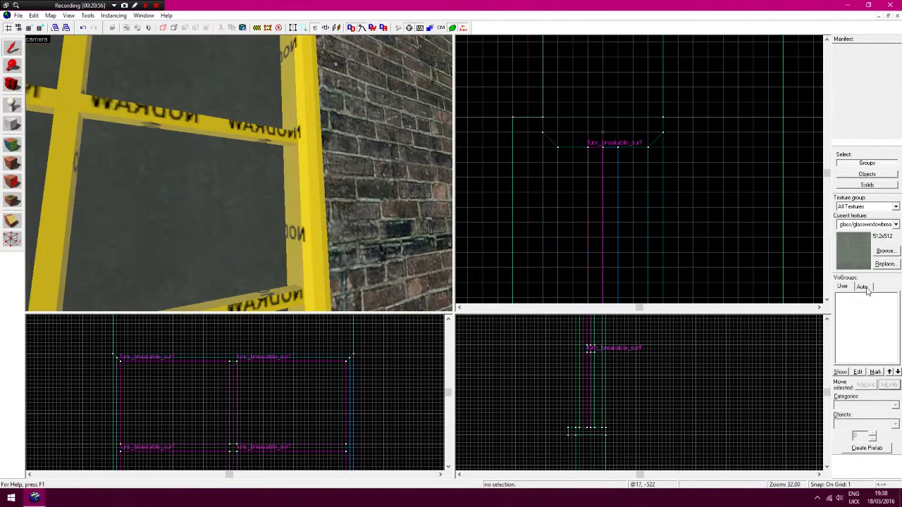
left_click(863, 288)
left_click(866, 343)
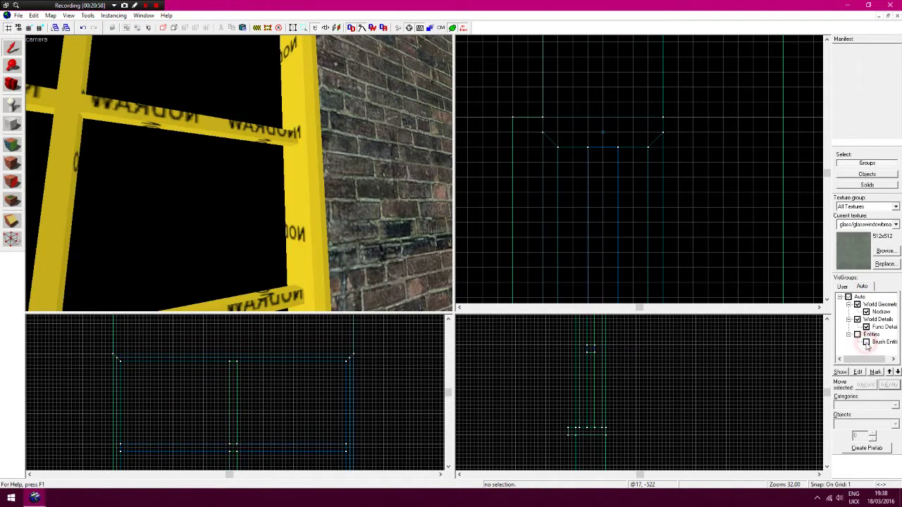
key("z")
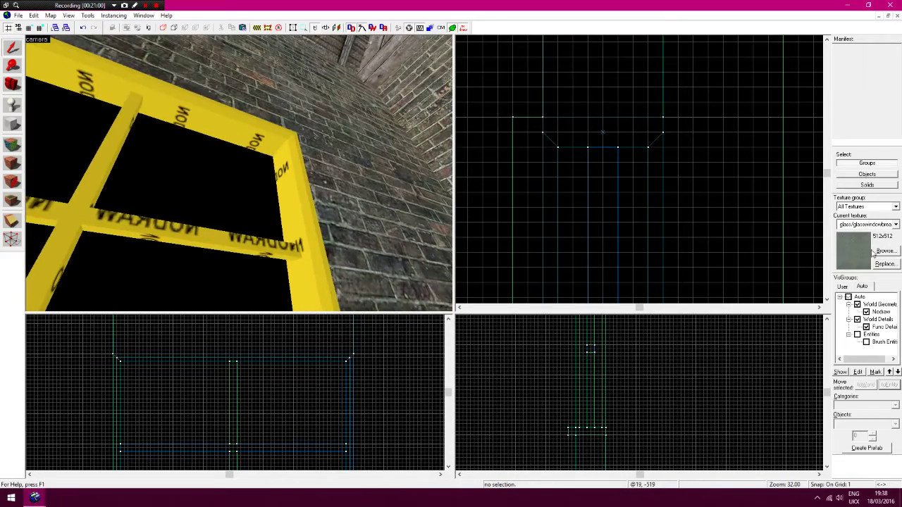
left_click(885, 252)
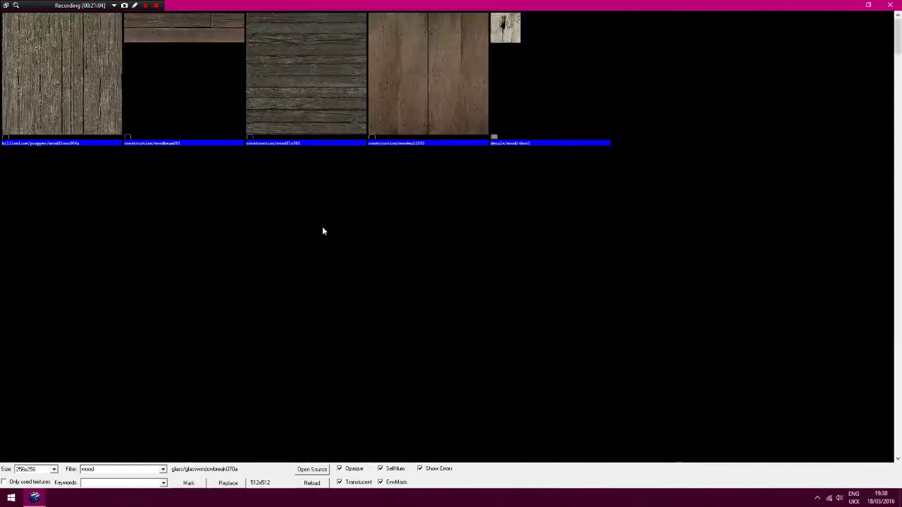
key("Escape")
key("z")
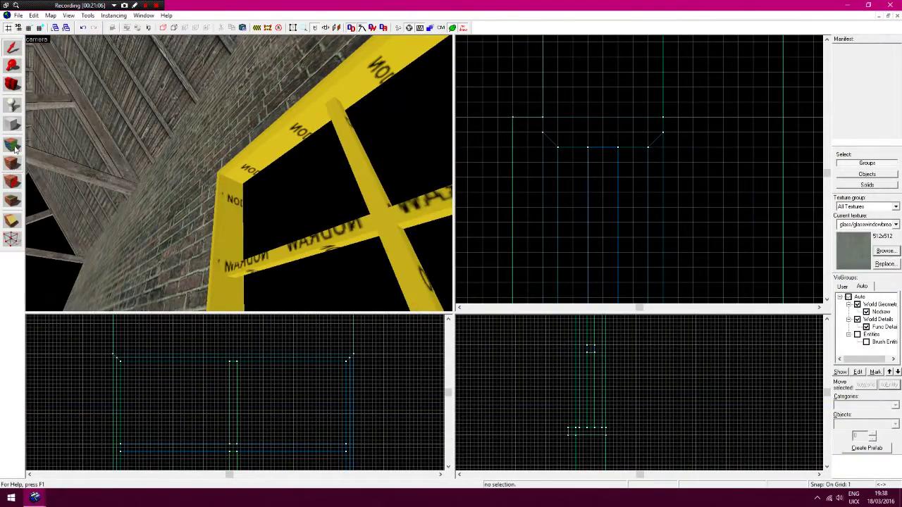
Apply the nmrh/nmrh_harvest/nmrh_harvest_wood_07 texture to the faces of one side piece of the window frame
left_click(13, 146)
right_click(223, 213)
right_click(217, 214)
key("z")
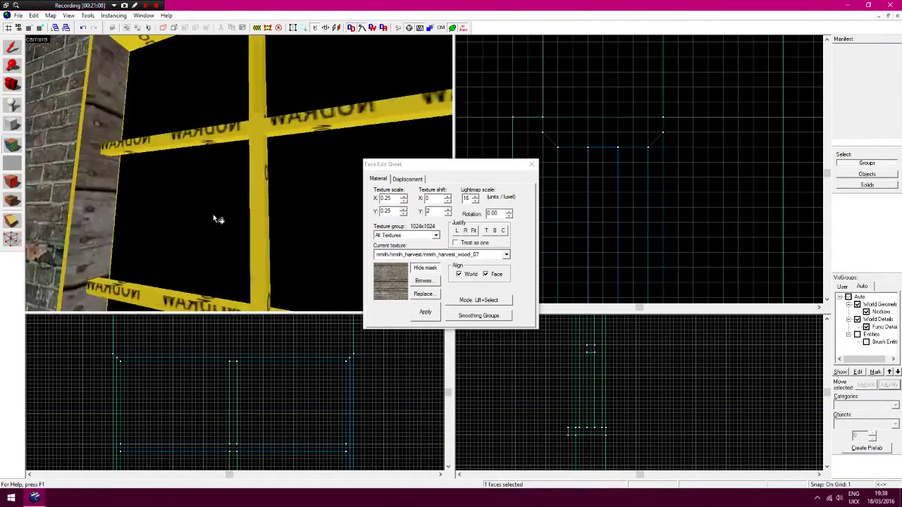
key("z")
Set the wood texture's rotation to 90 and apply it to the front, inner and outer faces of the side frame
double_click(496, 212)
type("90")
right_click(212, 190)
right_click(231, 183)
key("z")
key("z")
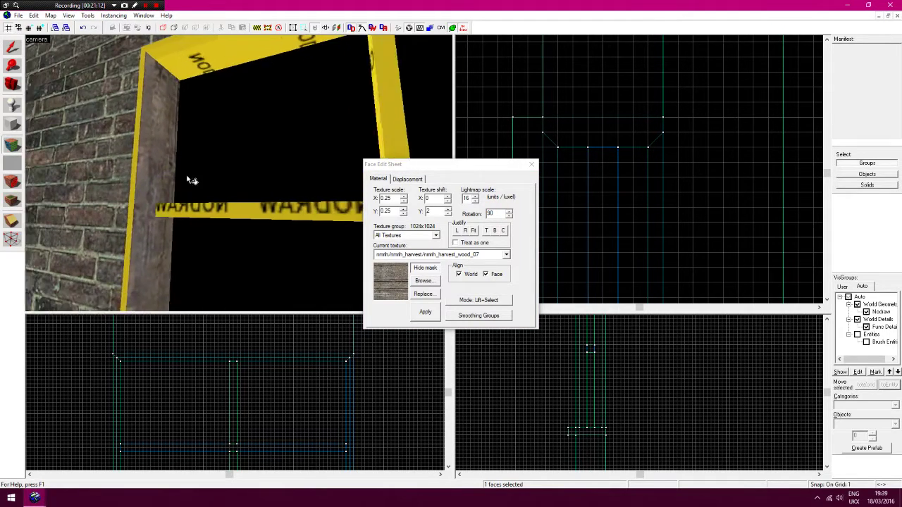
right_click(191, 177)
key("z")
key("z")
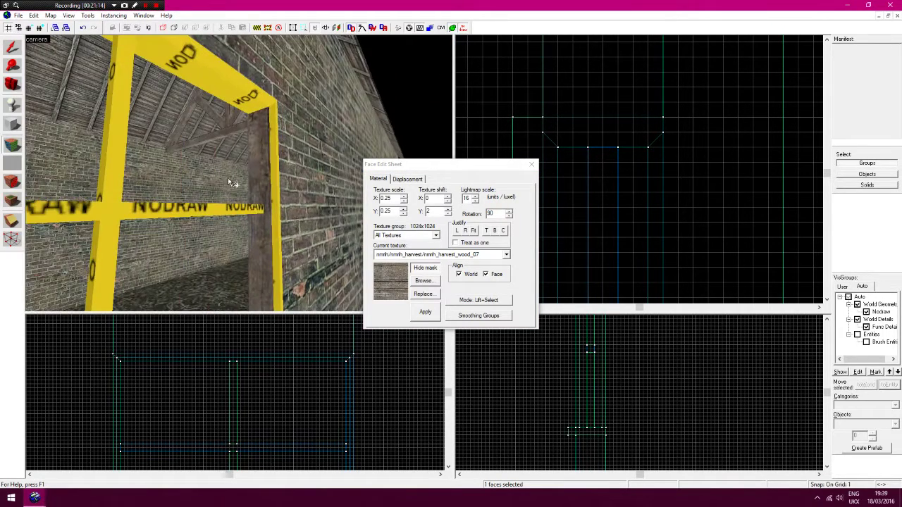
right_click(273, 176)
right_click(276, 176)
Apply the wood texture to the faces of the frame's top piece and set its rotation to 0
key("z")
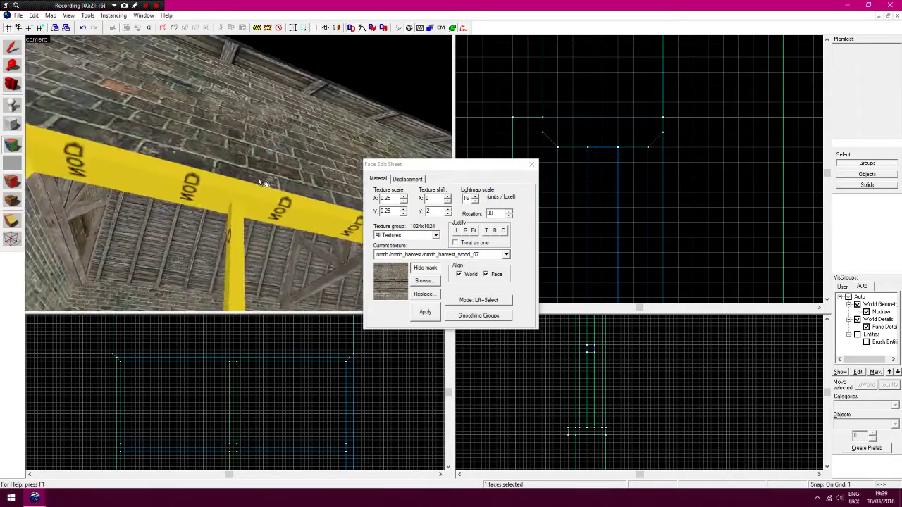
key("z")
right_click(242, 175)
right_click(255, 162)
right_click(262, 154)
key("z")
key("z")
key("z")
key("z")
double_click(499, 212)
type("0zz")
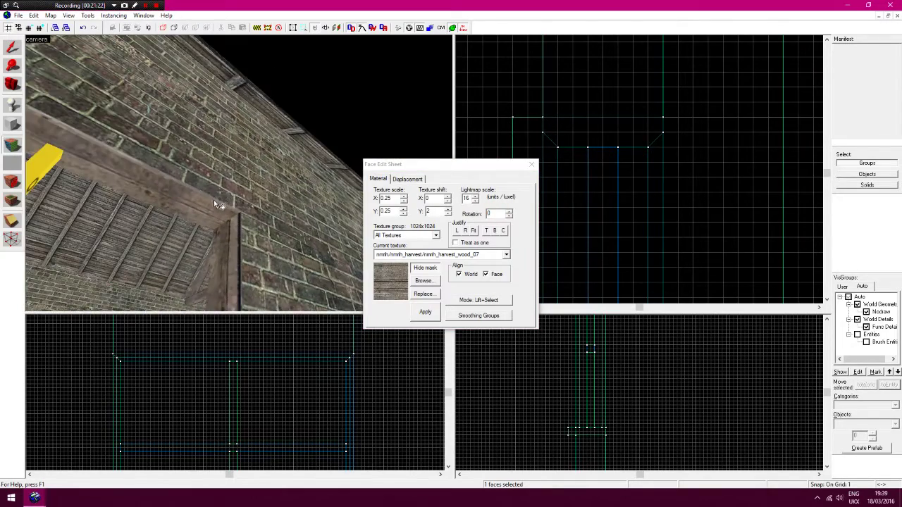
type("zz")
Apply the wood texture to the remaining faces of the frame's top piece on the opposite side of the wall
right_click(287, 191)
right_click(293, 194)
key("z")
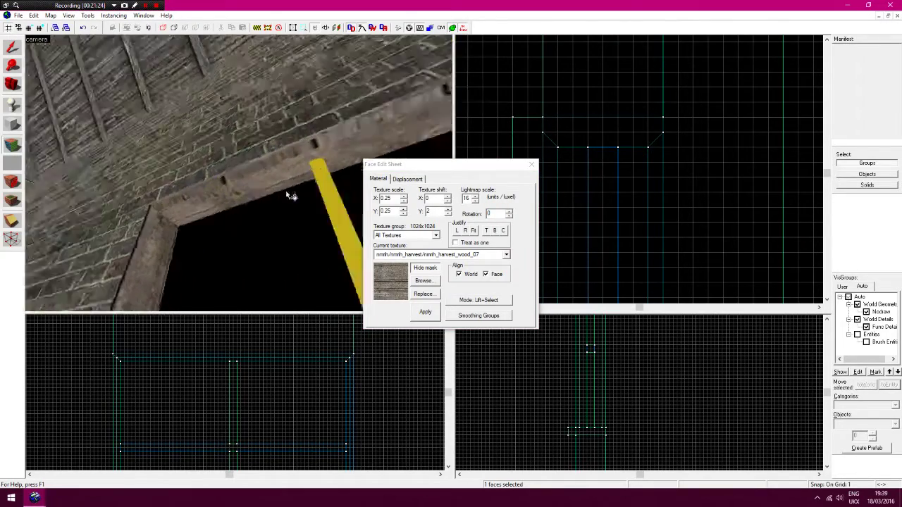
left_click_drag(291, 195, 290, 153)
right_click(299, 153)
key("z")
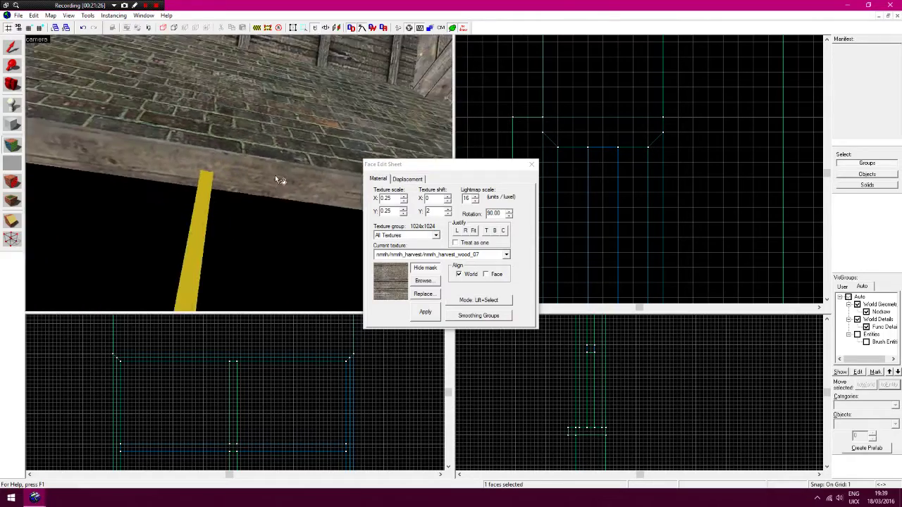
key("z")
Apply the wood texture with a rotation of 90 to the faces of the remaining side frame
right_click(323, 182)
right_click(332, 177)
right_click(339, 179)
key("z")
key("z")
right_click(286, 196)
right_click(292, 195)
key("z")
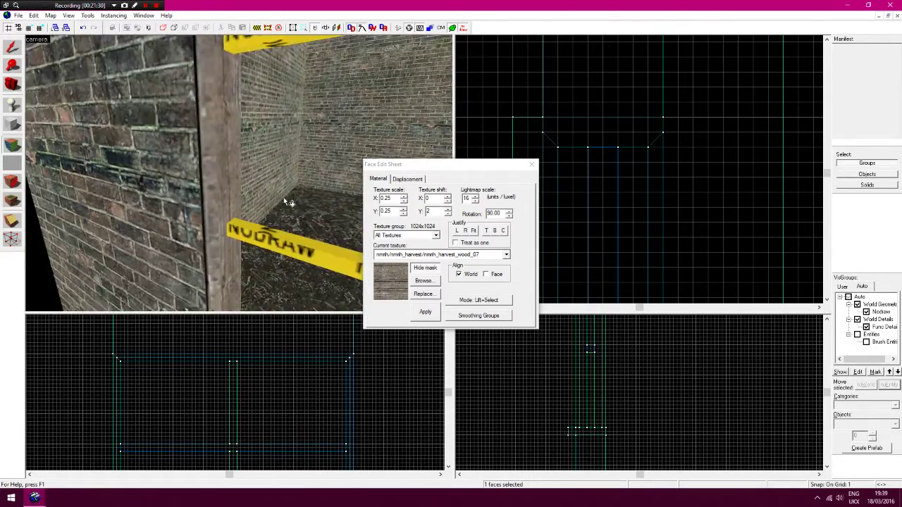
Finish the side frame's wood faces and apply the texture to the sill with a rotation of 0
key("z")
right_click(208, 163)
right_click(209, 177)
left_click_drag(497, 214, 485, 214)
type("0zz")
right_click(292, 178)
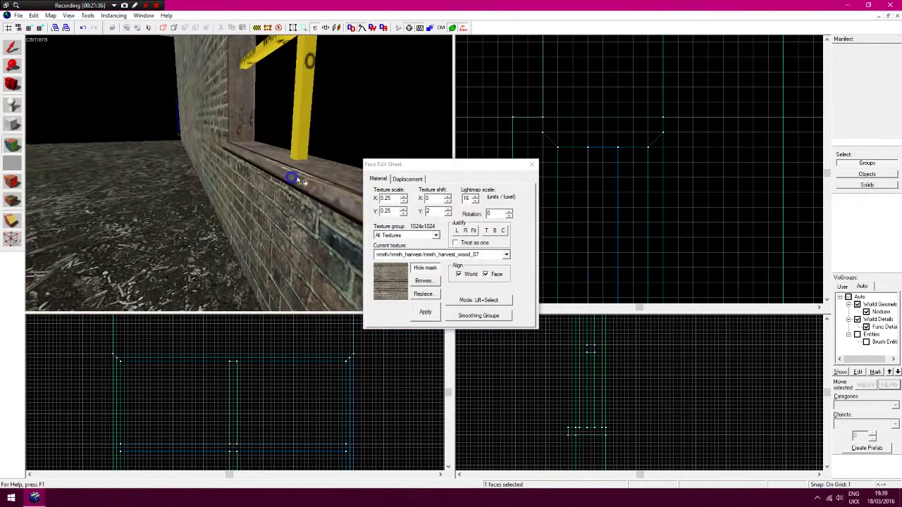
Set the Y texture shift of the sill's top face to 10
left_click(311, 175)
key("z")
key("z")
left_click(449, 213)
left_click(450, 208)
left_click(450, 208)
left_click(450, 209)
left_click(449, 209)
left_click(450, 209)
left_click(450, 208)
Apply the wood texture to the lower vertical bar segments and the adjoining horizontal bar
key("z")
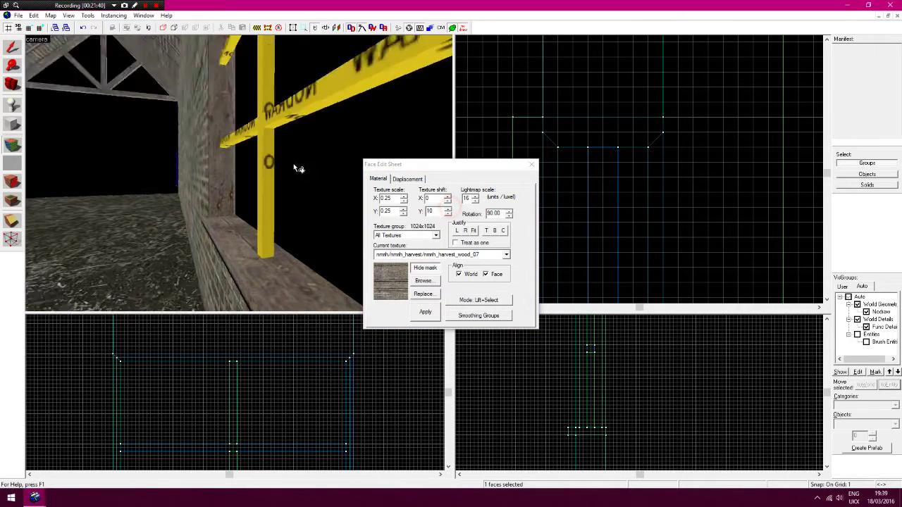
key("z")
right_click(255, 174)
right_click(261, 176)
right_click(260, 214)
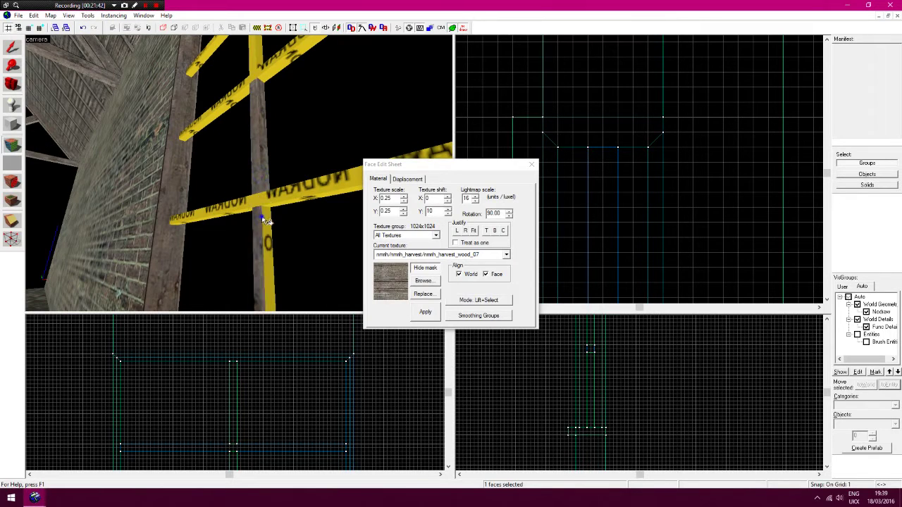
right_click(265, 209)
right_click(273, 204)
Set the texture rotation to 0 and apply the wood to the front faces of the horizontal bars
left_click(495, 213)
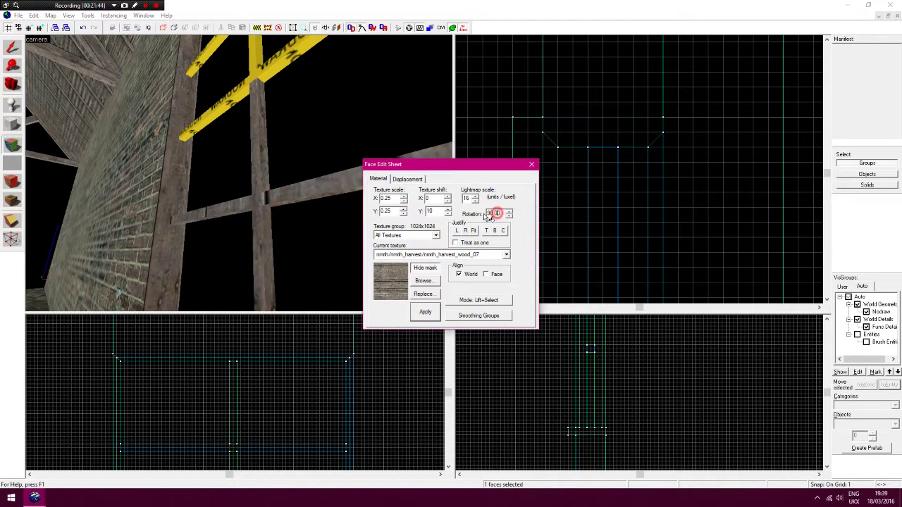
key("z")
key("z")
right_click(266, 200)
Apply the wood texture at a rotation of 90 to the upper vertical segments, and cover the upper horizontal bar's underside
left_click(258, 95)
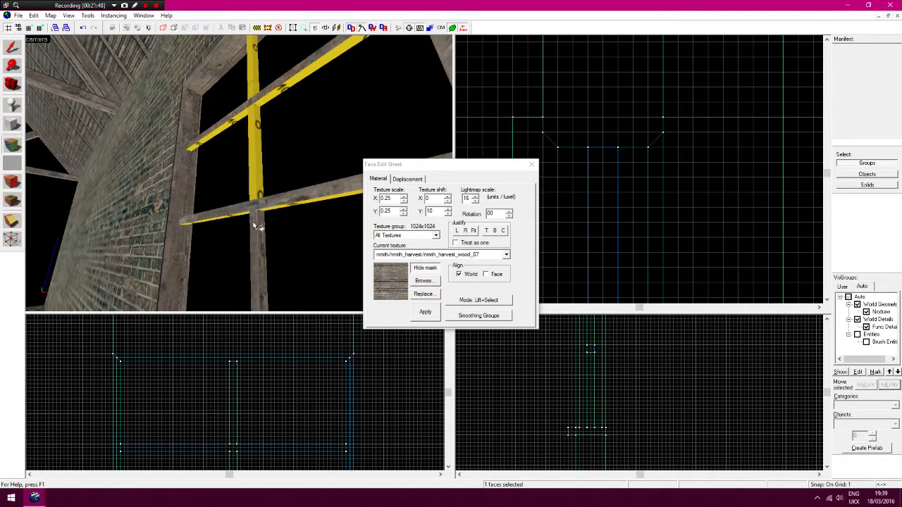
right_click(261, 184)
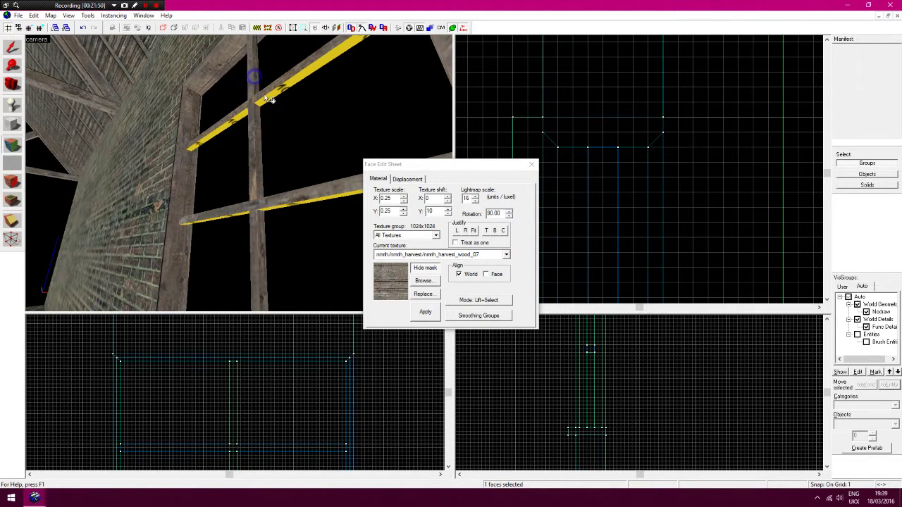
key("z")
key("z")
right_click(272, 120)
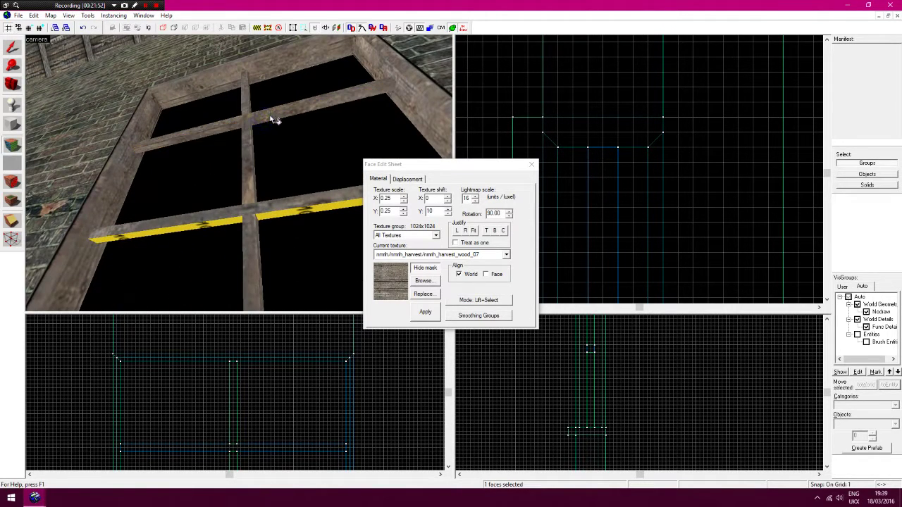
Apply the wood texture to the underside of the next horizontal bar down
left_click(271, 214)
left_click(35, 16)
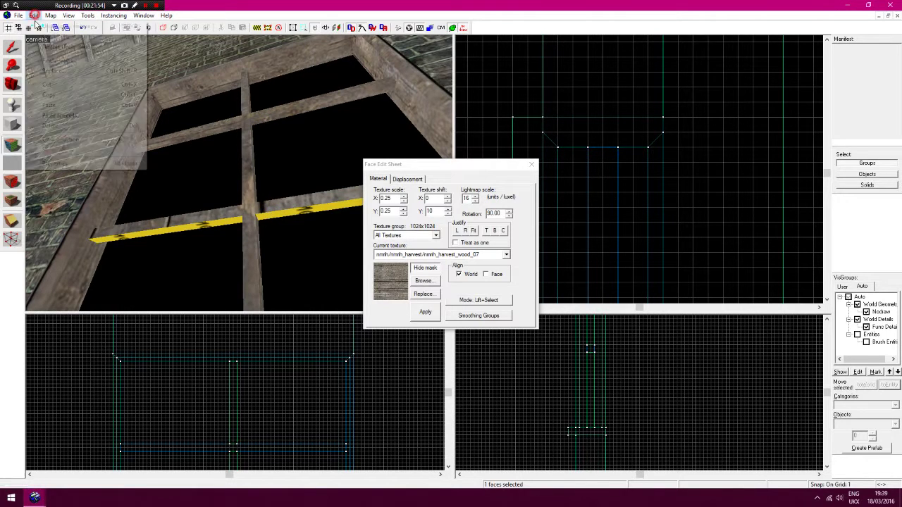
left_click(41, 25)
right_click(292, 209)
key("z")
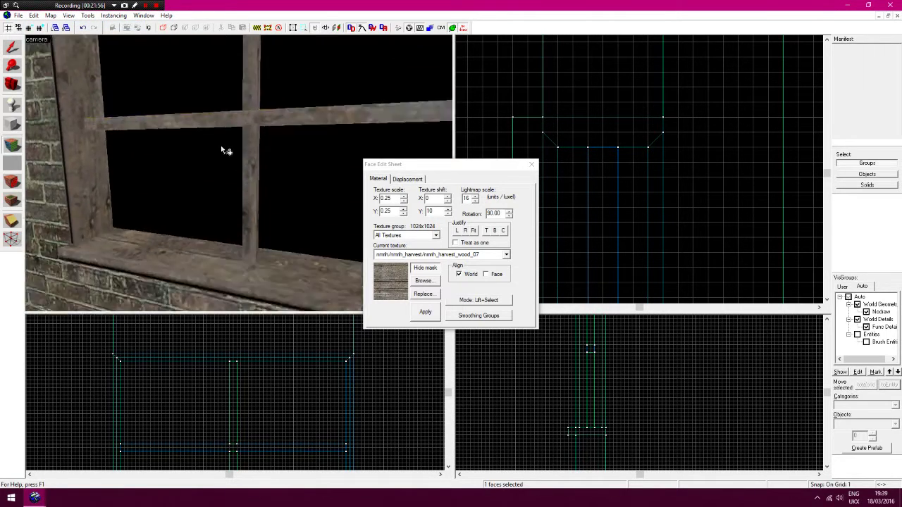
Apply the wood texture to the remaining untextured faces of the horizontal bars
key("w")
right_click(217, 259)
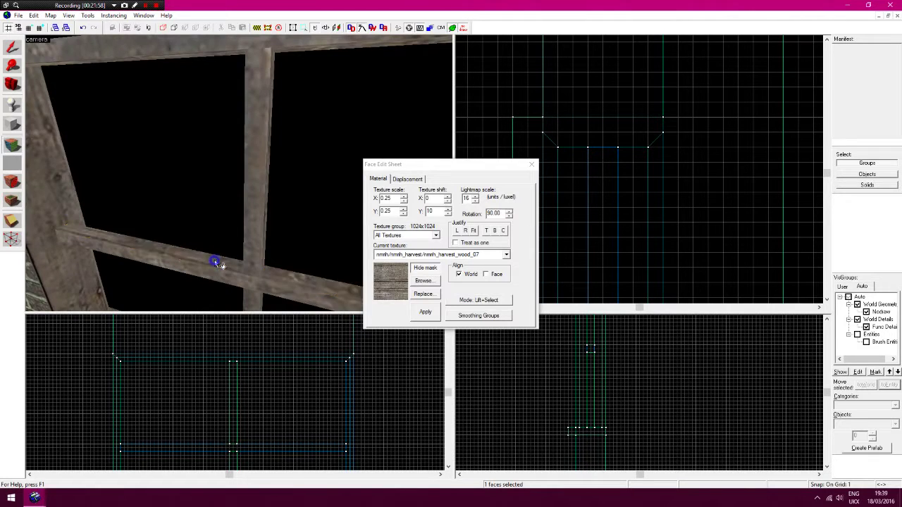
key("z")
key("z")
right_click(131, 243)
key("z")
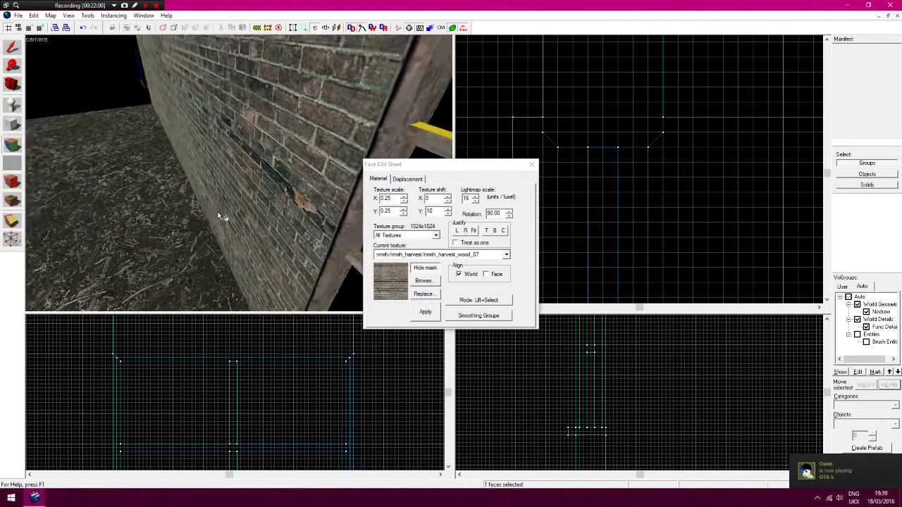
Apply the wood texture at a rotation of 90 to the untextured side faces of the lower vertical bar segments
key("z")
right_click(255, 237)
right_click(259, 222)
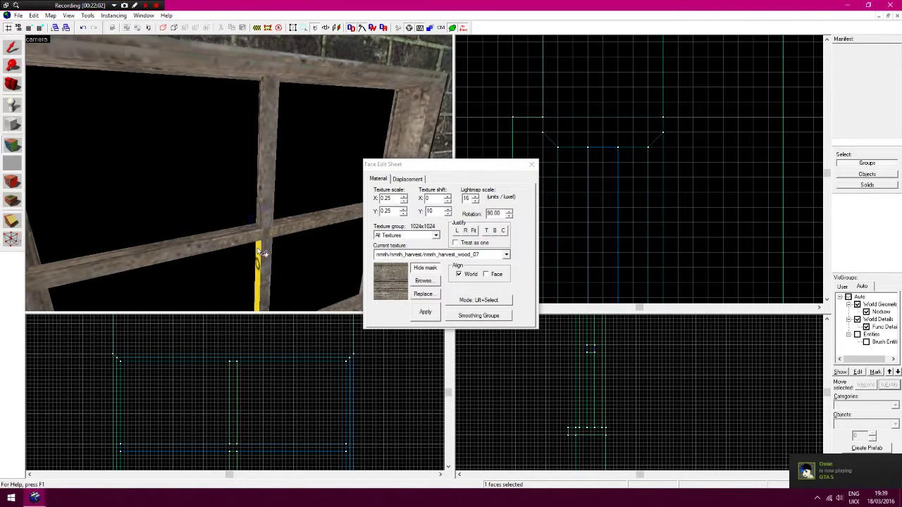
right_click(256, 247)
key("z")
key("z")
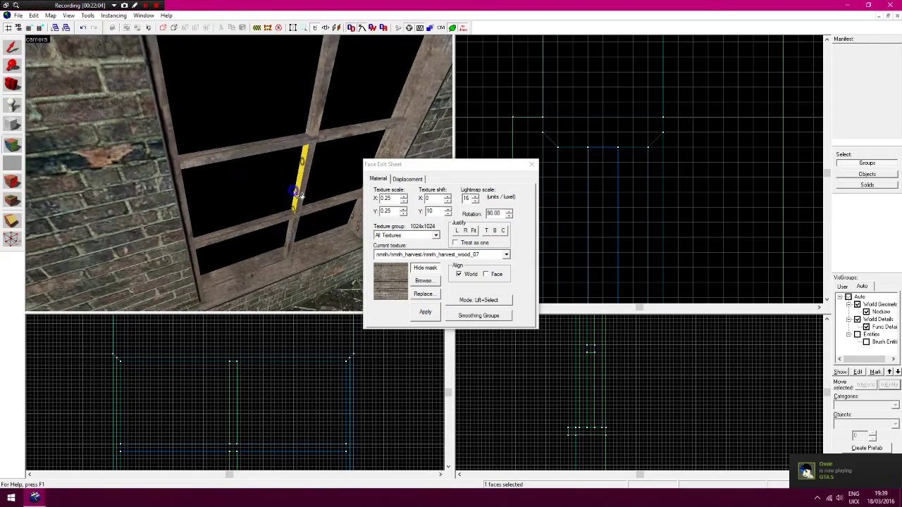
key("z")
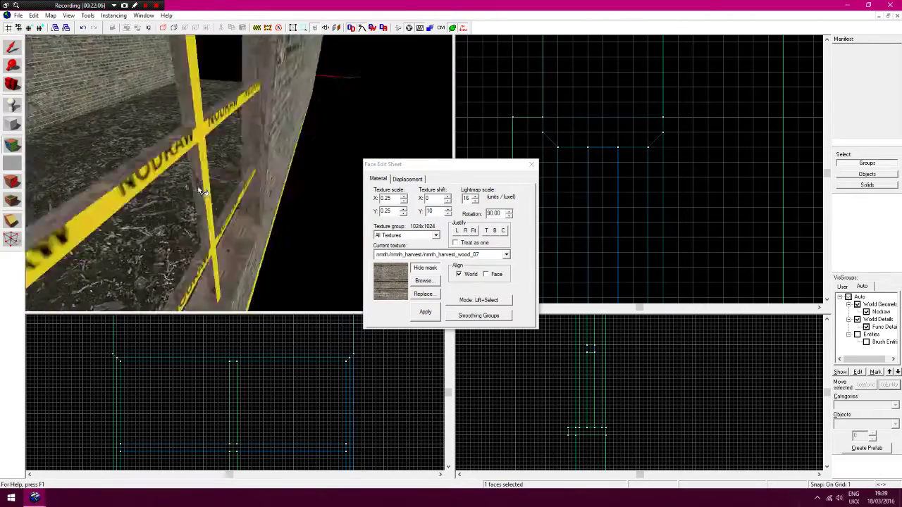
Apply the wood texture at a rotation of 90 to the outside faces of the window's vertical bar segments
left_click_drag(208, 184, 261, 231)
right_click(262, 215)
right_click(267, 226)
right_click(269, 198)
key("z")
key("z")
right_click(280, 157)
right_click(282, 126)
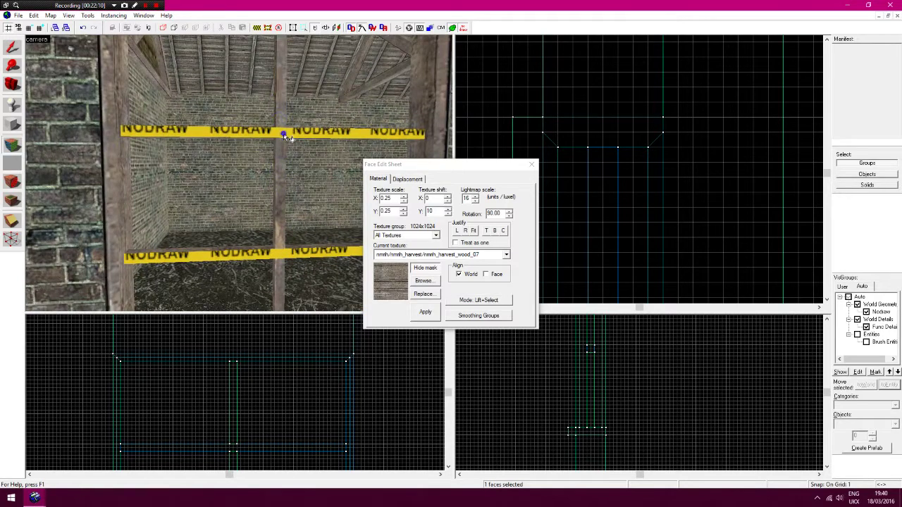
Set the texture rotation to 0 and apply the wood to the outside faces of the window's horizontal bars
right_click(289, 134)
left_click_drag(504, 216, 468, 220)
type("0")
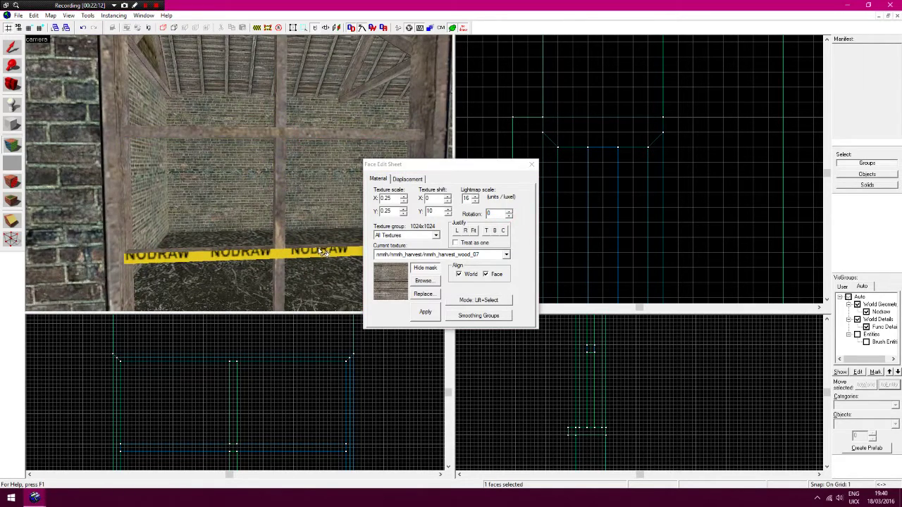
right_click(321, 251)
key("z")
key("z")
right_click(244, 248)
key("z")
key("z")
right_click(250, 219)
Adjust the wood texture's Y shift, check the window frame from inside and outside, and finish face editing
key("z")
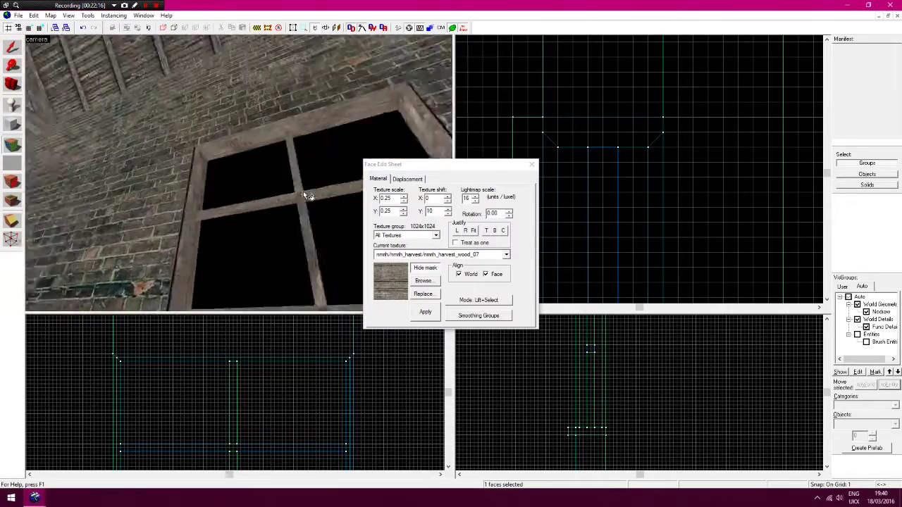
key("z")
key("z")
key("w")
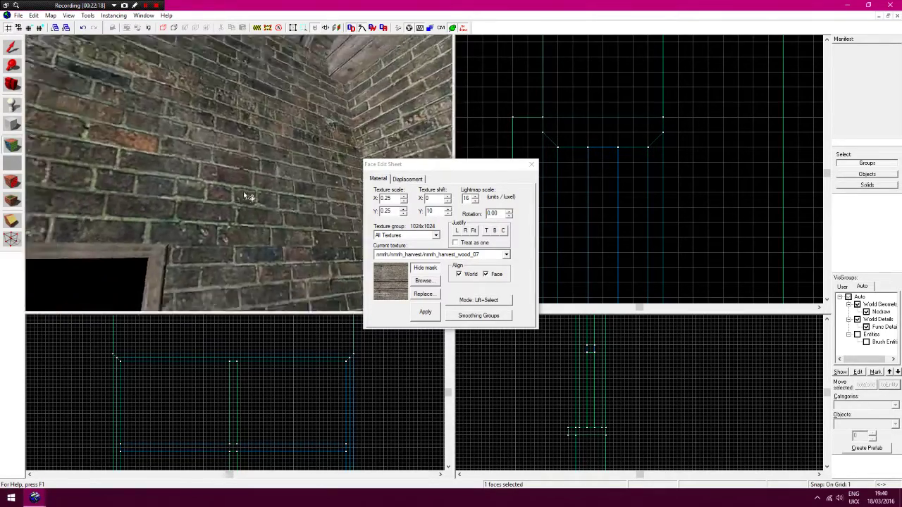
key("z")
left_click(448, 215)
left_click(449, 214)
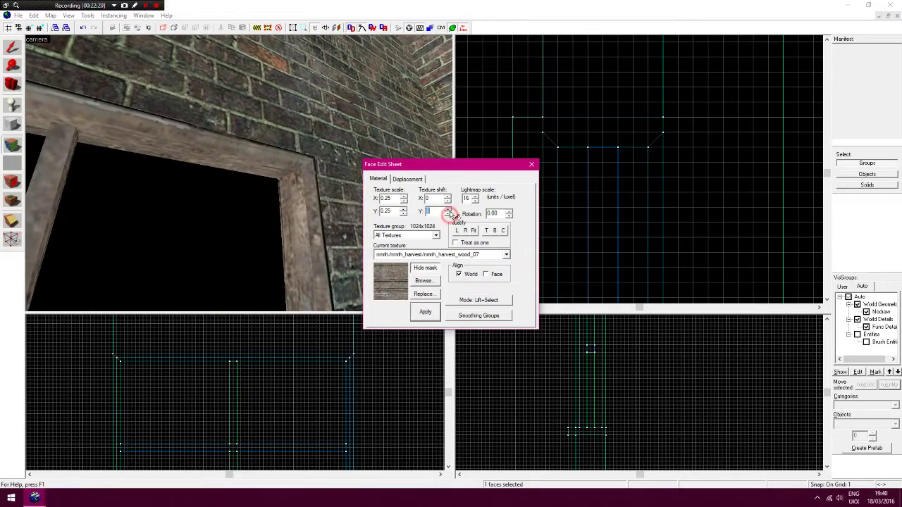
key("z")
key("w")
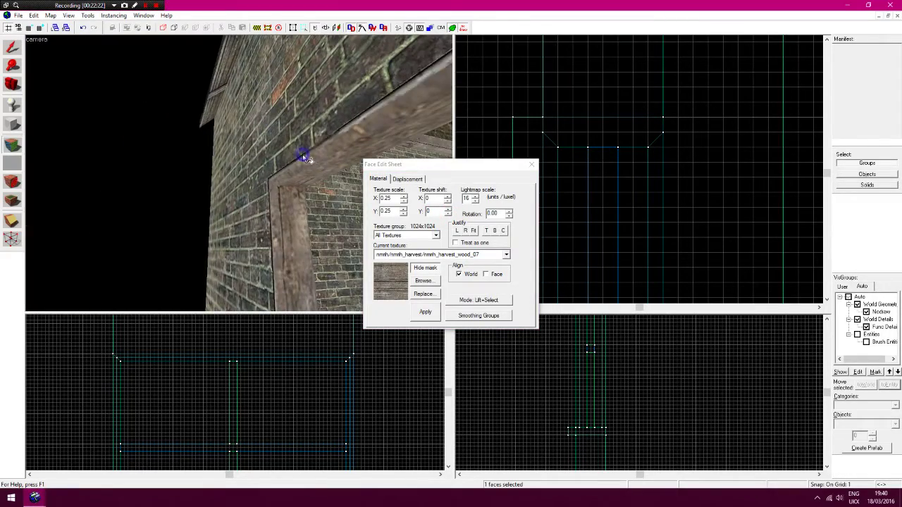
key("z")
key("w")
key("z")
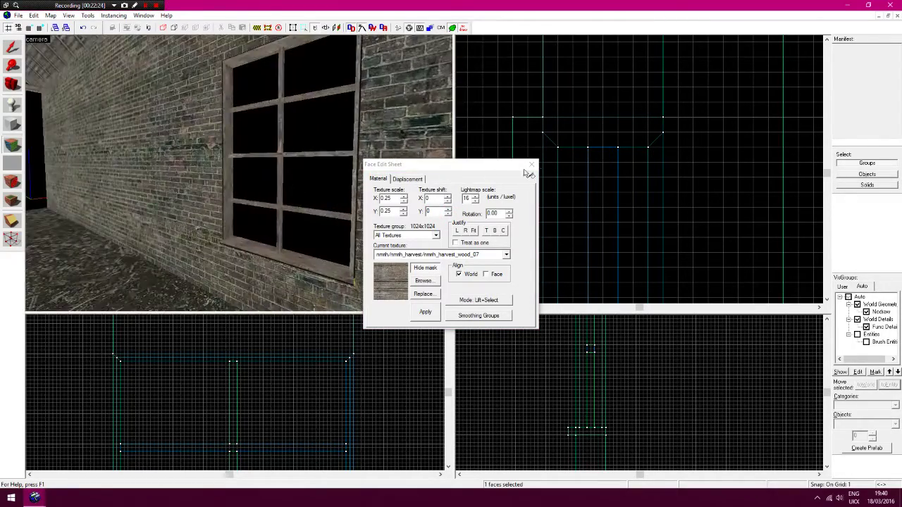
left_click(531, 166)
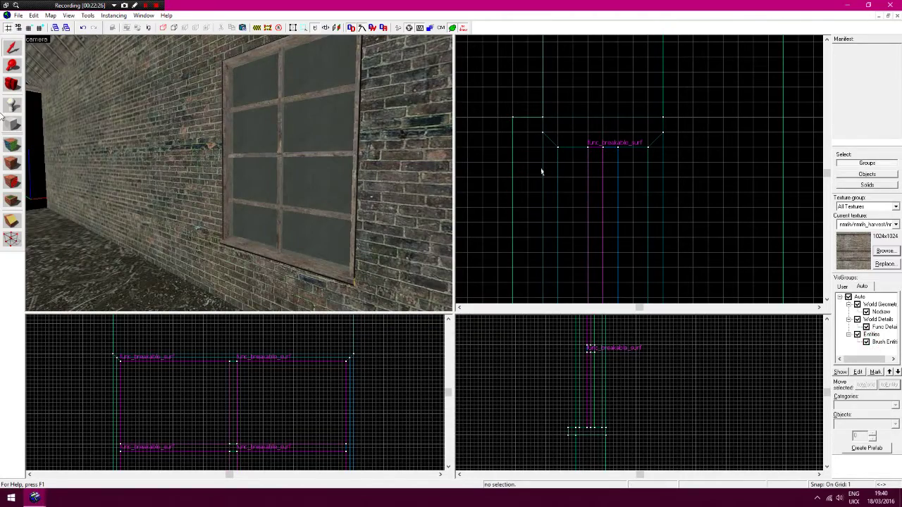
Apply the wood texture to the untextured end faces of the window sill
left_click(13, 86)
key("z")
key("w")
key("w")
key("z")
left_click(14, 147)
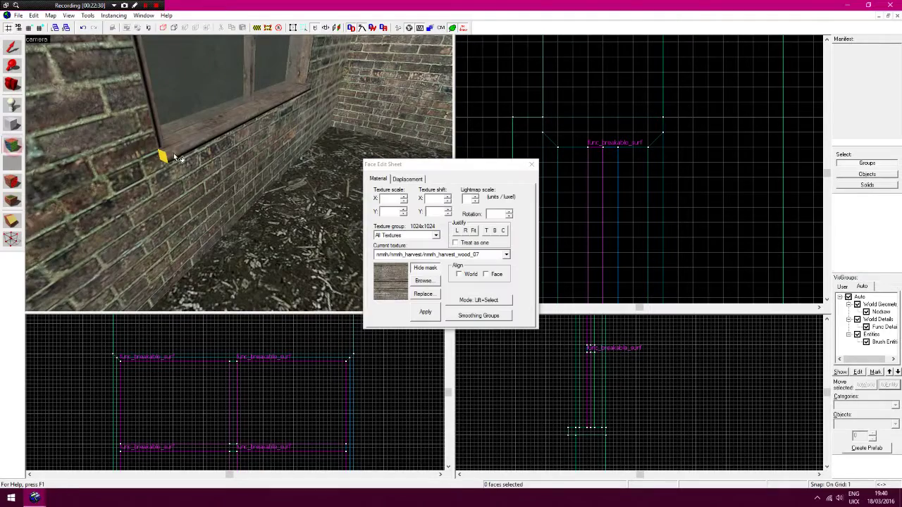
key("z")
key("d")
key("z")
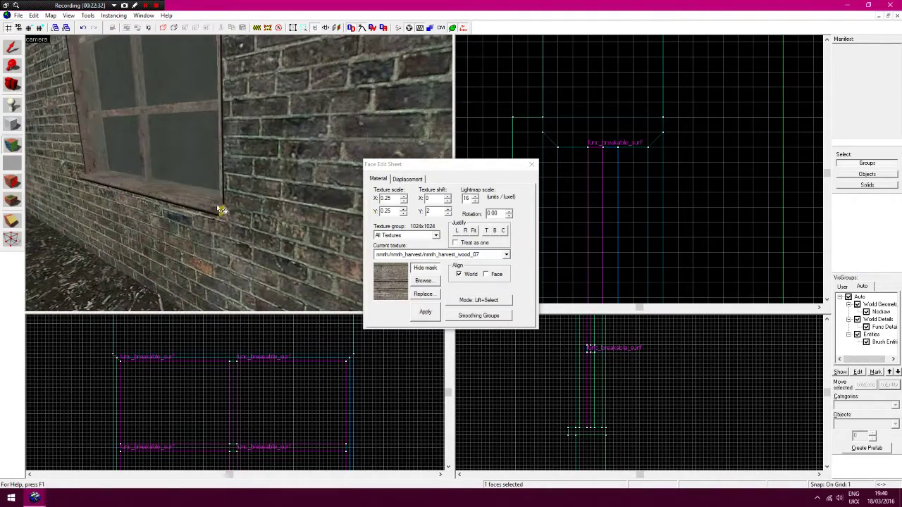
left_click(532, 164)
Hide the brush entities and select all the window's vertical and horizontal crossing bars together
key("z")
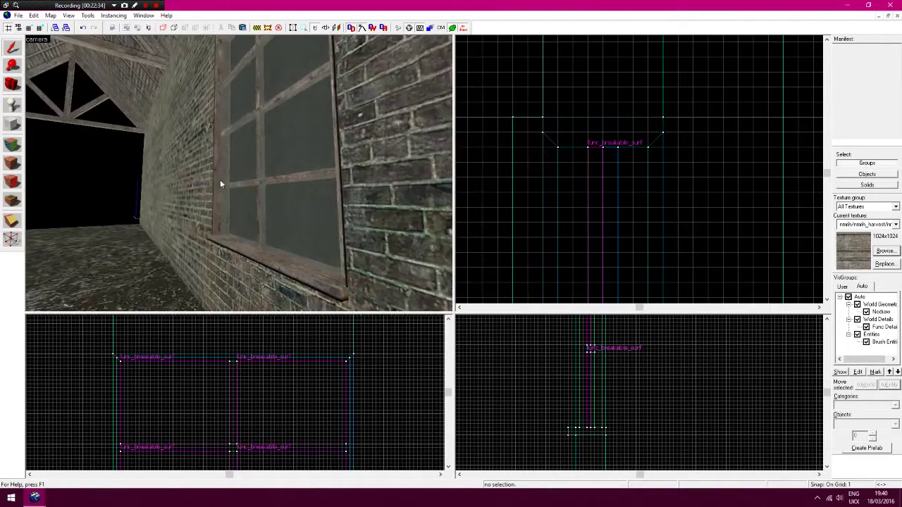
key("a")
key("z")
left_click(239, 236)
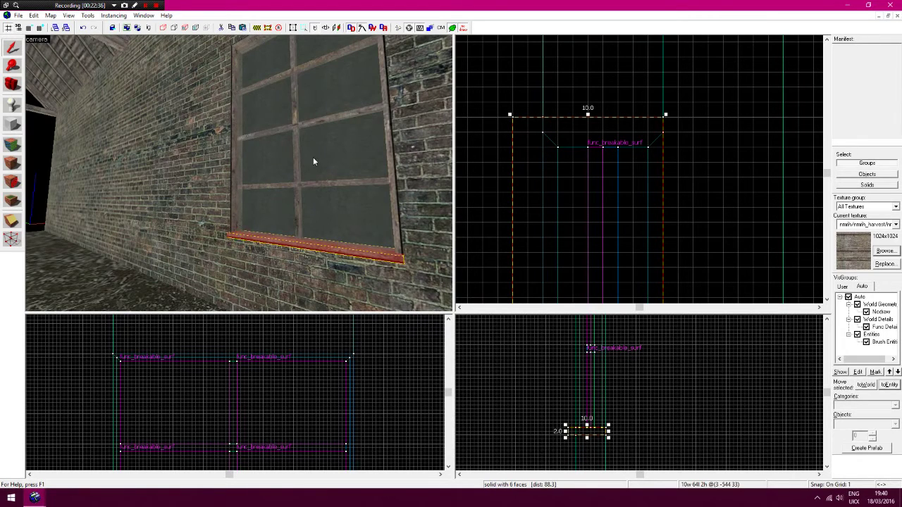
key("z")
key("z")
left_click(866, 343)
left_click(236, 230)
left_click(263, 238)
left_click(298, 217, "ctrl")
left_click(301, 248, "ctrl")
left_click(290, 178, "ctrl")
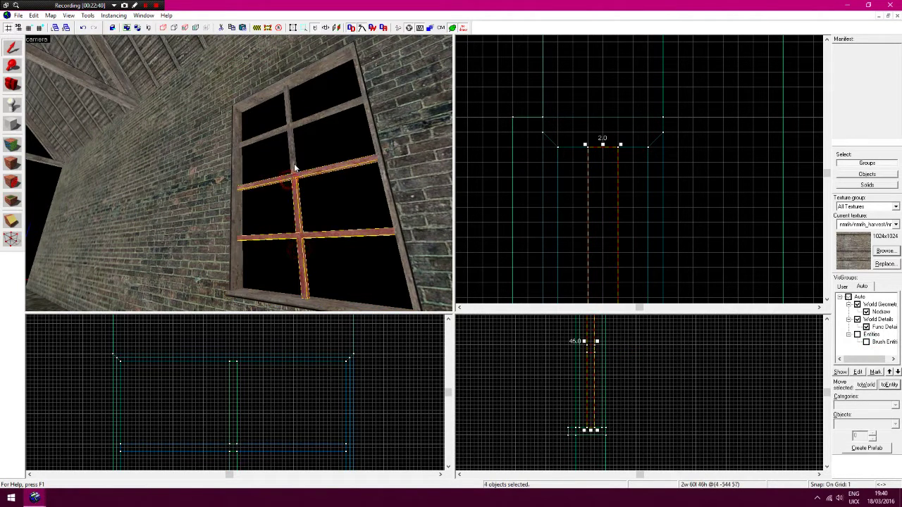
left_click(281, 132, "ctrl")
left_click(289, 120, "ctrl")
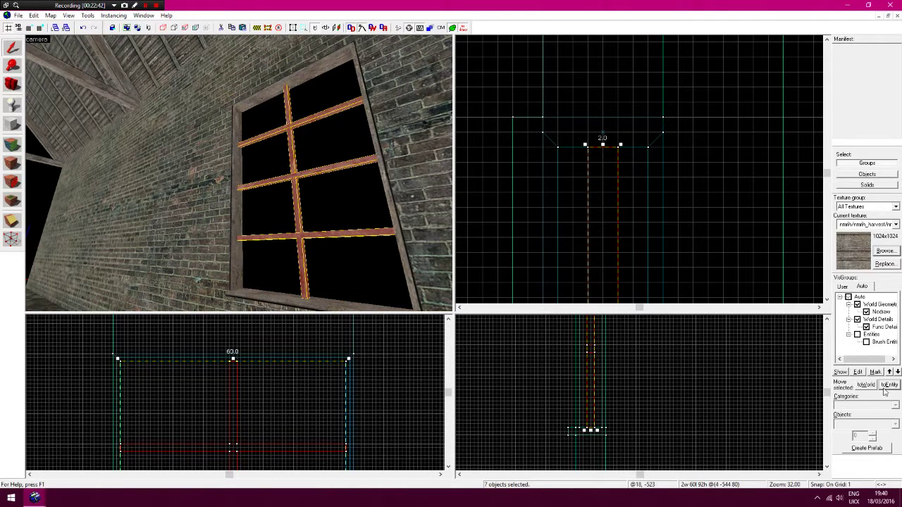
Tie the selected crossing bars to an entity of class func_breakable
left_click(887, 385)
left_click(383, 176)
left_click(383, 188)
left_click(383, 188)
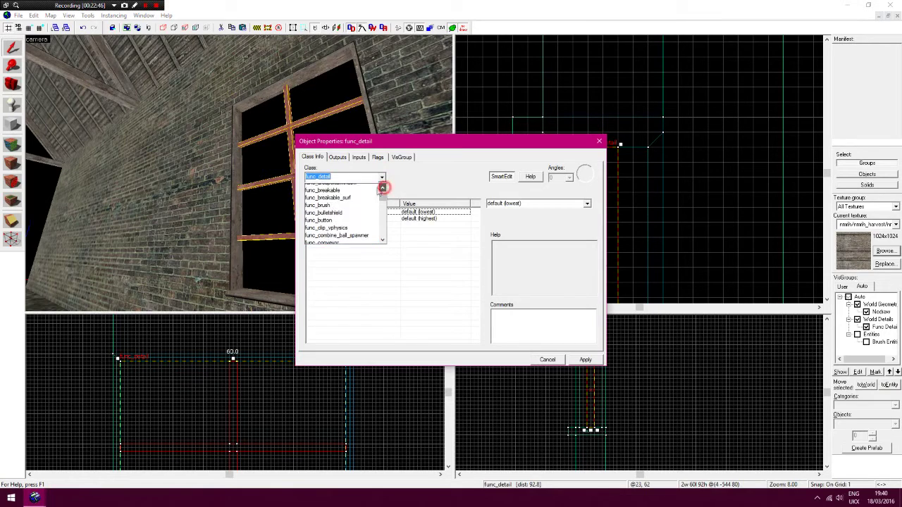
left_click(360, 195)
left_click(465, 183)
left_click(576, 357)
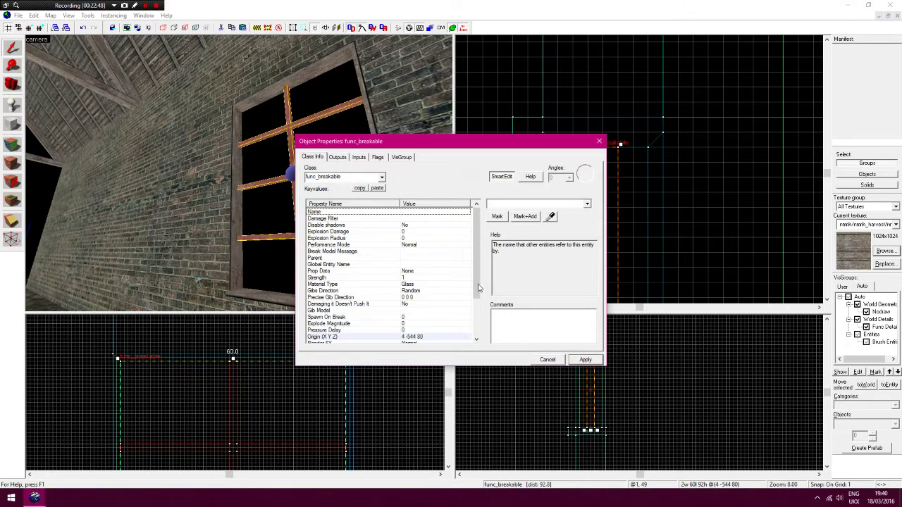
Choose Wood as the breakable bars' material type, close their properties, and show the brush entities again
left_click(423, 284)
left_click(587, 204)
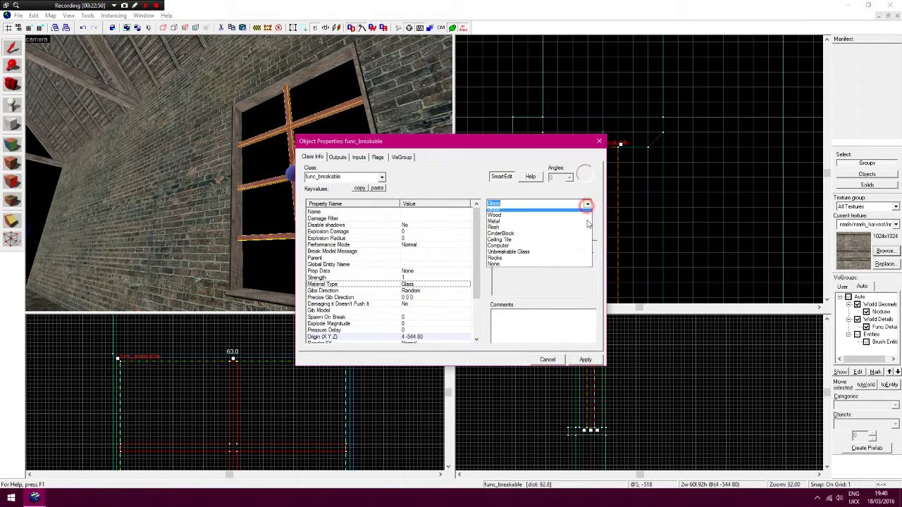
left_click(582, 215)
left_click(549, 360)
left_click(694, 232)
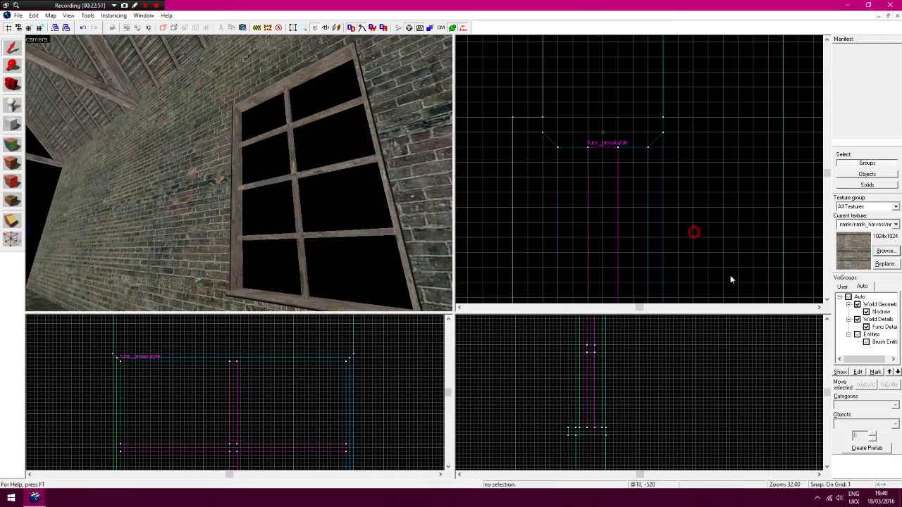
left_click(866, 342)
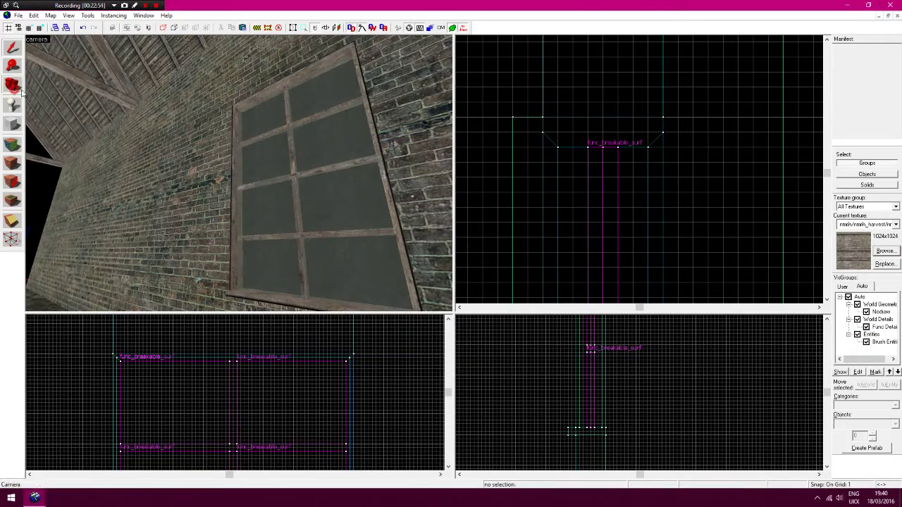
Using a 4-unit grid, clip the plain brick wall section beside the window, keeping only its far 160 units
left_click(16, 89)
key("z")
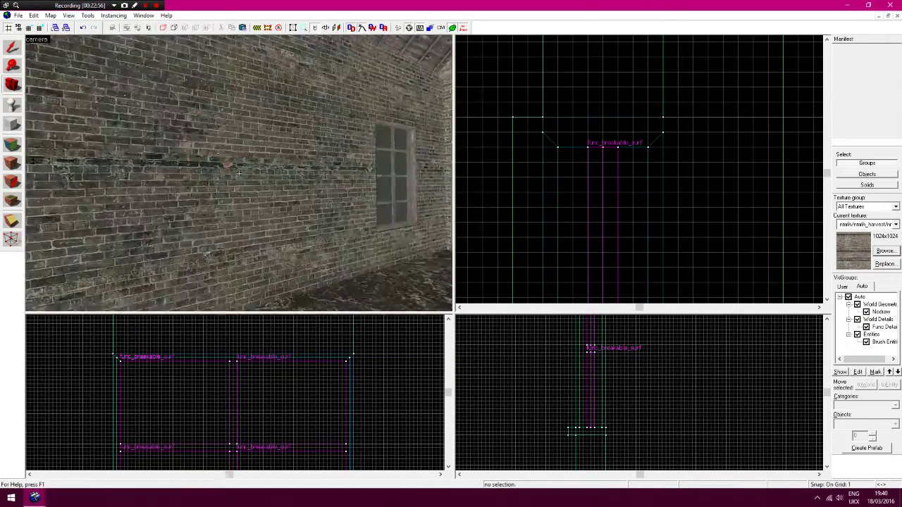
key("d")
key("w")
key("z")
left_click(5, 44)
left_click(206, 154)
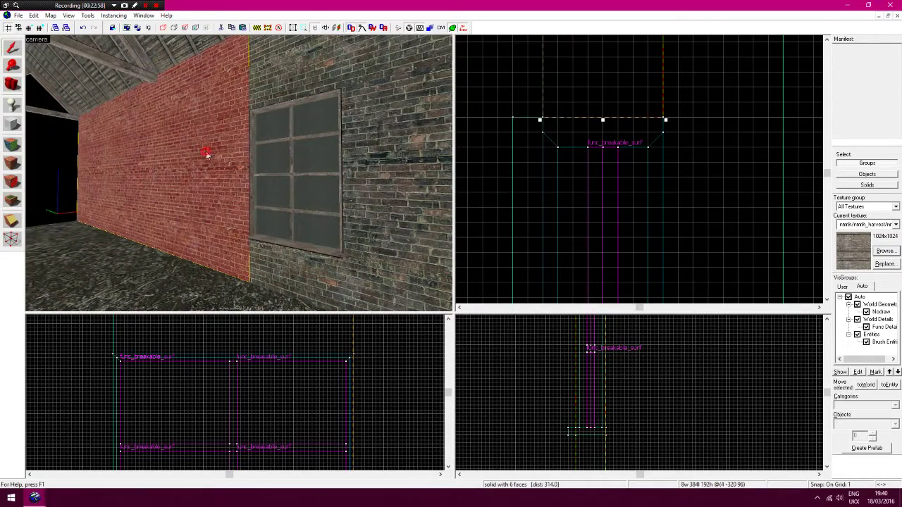
scroll(598, 168, "down", 4)
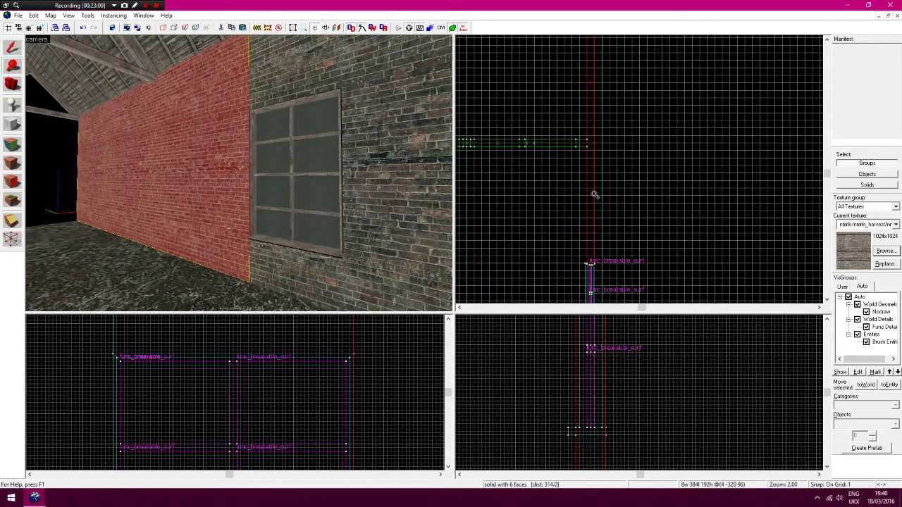
left_click(41, 28)
left_click(40, 28)
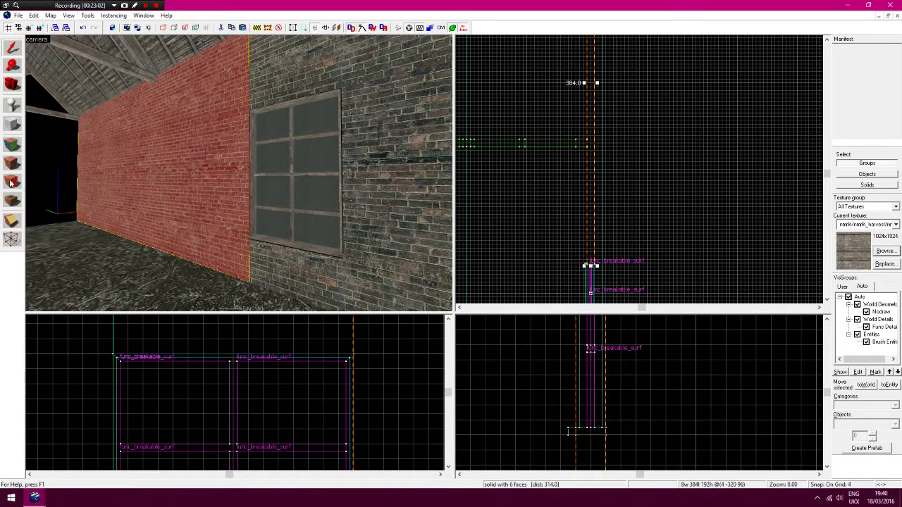
left_click(12, 224)
key("Up")
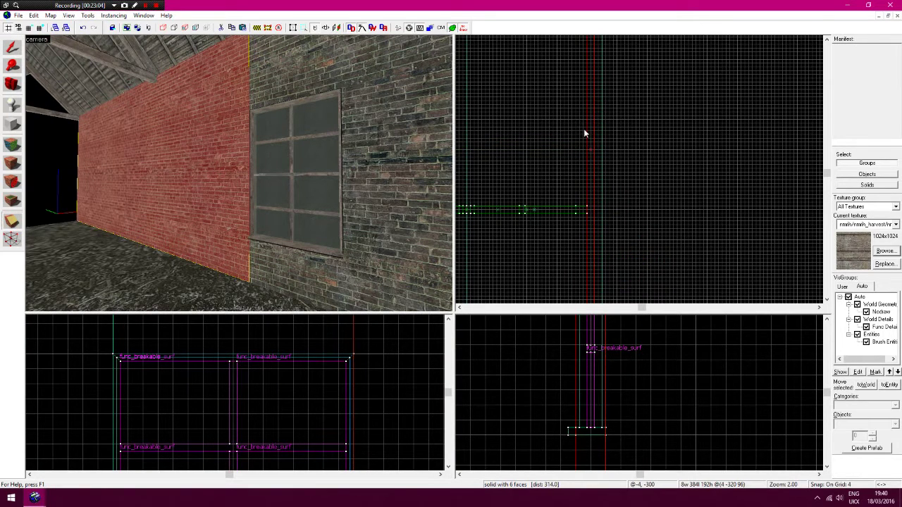
left_click_drag(583, 123, 576, 123)
key("Return")
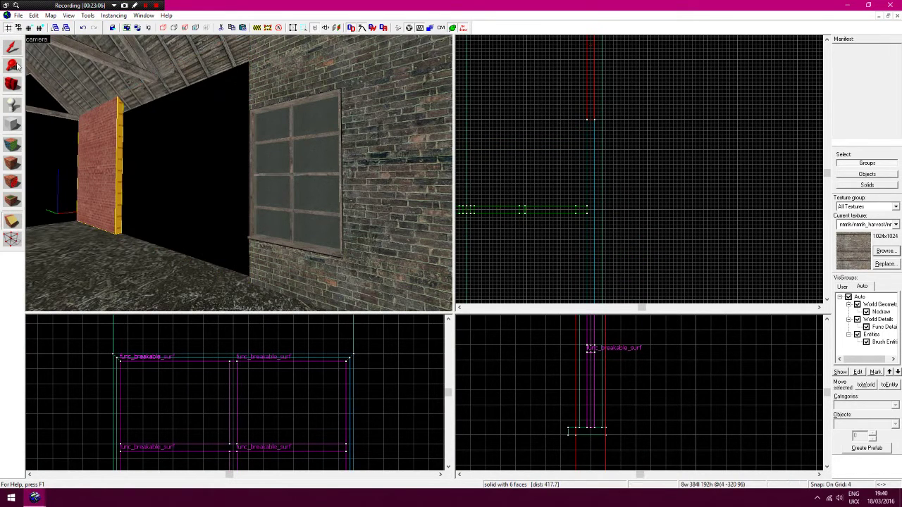
Select the window's frame pieces, sill, crossing bars and all the glass panes together
left_click(277, 101)
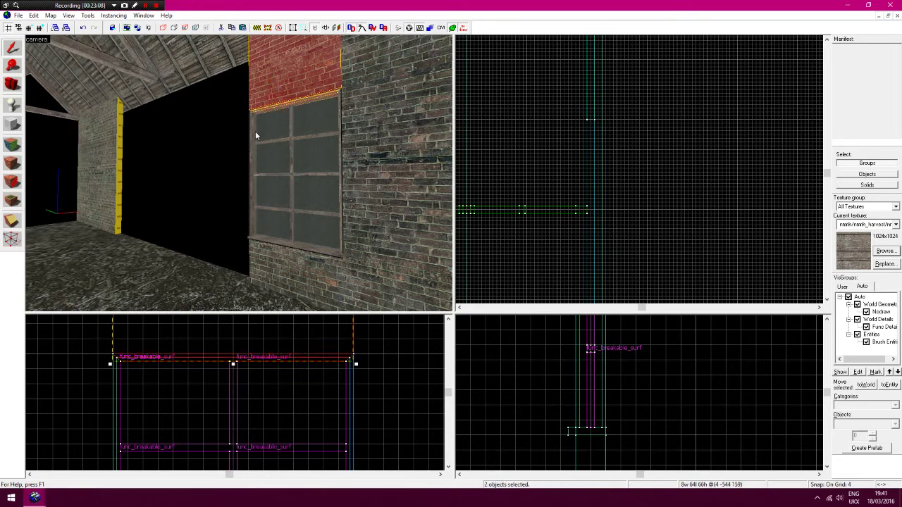
left_click(252, 134)
left_click(261, 114, "ctrl")
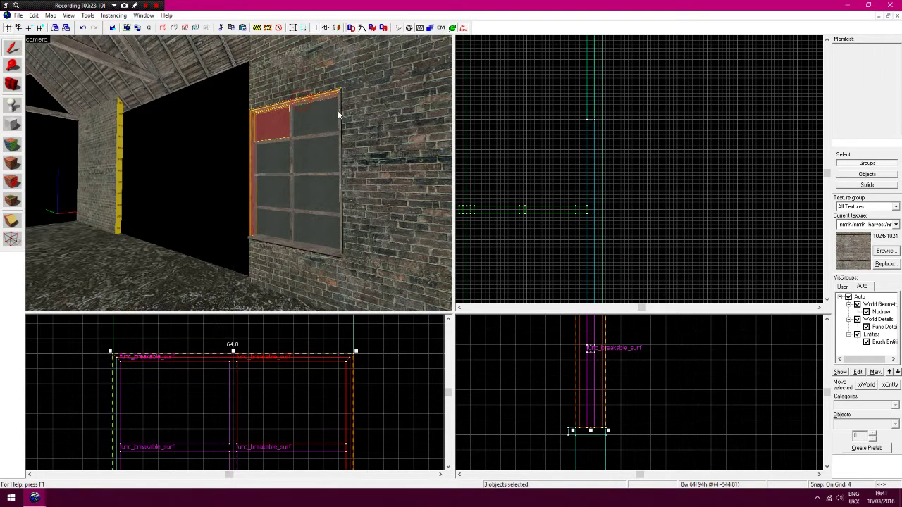
left_click(339, 115, "ctrl")
left_click(259, 226, "ctrl")
left_click(267, 205, "ctrl")
left_click(280, 210, "ctrl")
left_click(296, 191, "ctrl")
left_click(315, 233, "ctrl")
left_click(316, 156, "ctrl")
left_click(283, 161, "ctrl")
left_click(307, 126, "ctrl")
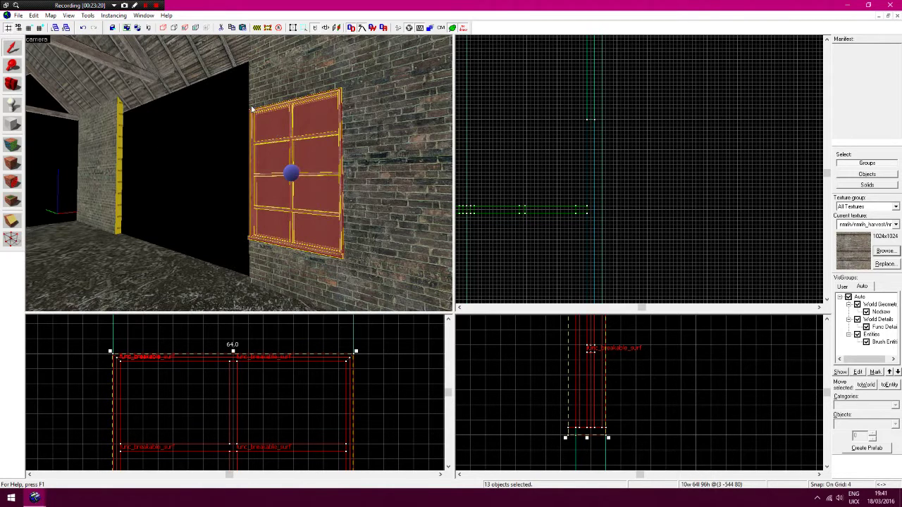
Add the brick wall pieces above and below the window to the selection for copying
left_click(272, 84, "ctrl")
left_click(293, 283, "ctrl")
key("Up")
key("Down")
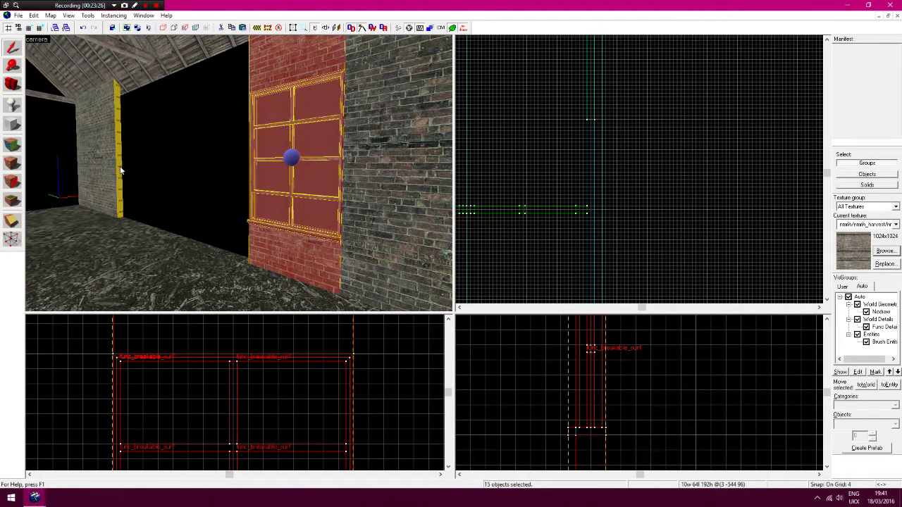
Paste the copied window section and, using a 2-unit grid, place it flush against the clipped wall's end
key("ctrl+v")
key("Up")
mouse_move(597, 196)
left_mouse_down()
mouse_move(607, 203)
mouse_move(594, 200)
left_mouse_up()
left_click(595, 197)
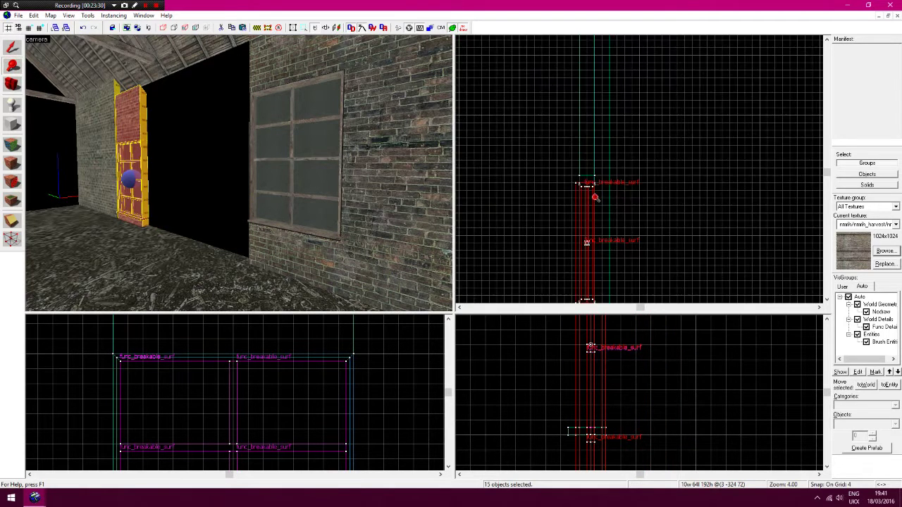
left_click(595, 197)
left_click(595, 197)
left_click(9, 50)
left_click(30, 28)
left_click_drag(574, 185, 569, 154)
key("Down")
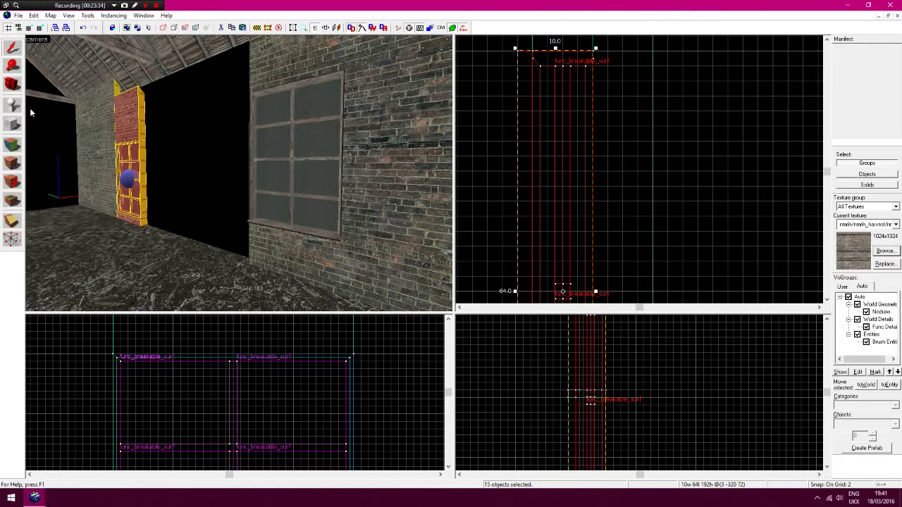
Raise the pasted window section so that it lines up vertically with the neighbouring wall
right_click(211, 405)
right_click(211, 405)
key("Right")
left_click(322, 364)
key("Up")
left_click_drag(364, 427, 365, 382)
Select the brick wall section beside the pasted window and place a copy of it in the open gap between the two windows
mouse_move(238, 217)
left_mouse_down()
mouse_move(208, 208)
mouse_move(353, 219)
mouse_move(162, 203)
left_mouse_up()
left_click(162, 203)
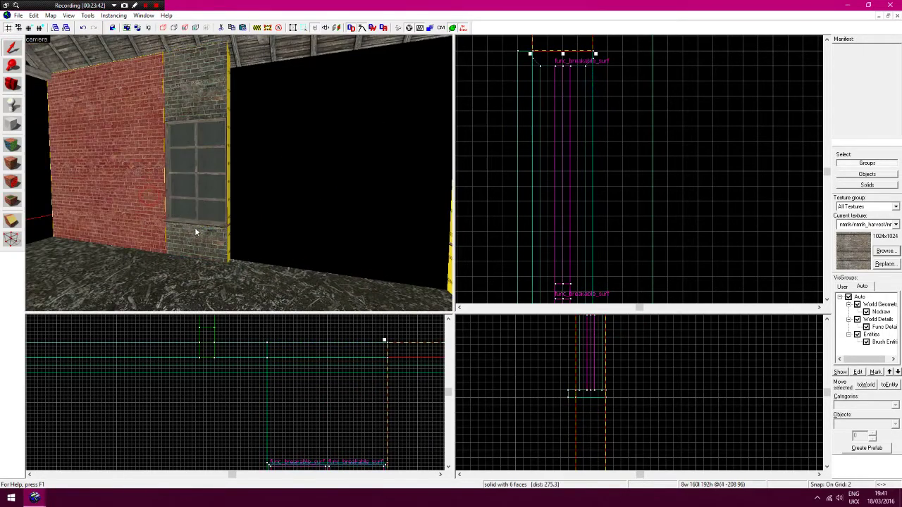
key("ctrl+v")
mouse_move(544, 163)
left_mouse_down()
mouse_move(576, 272)
mouse_move(576, 230)
left_mouse_up()
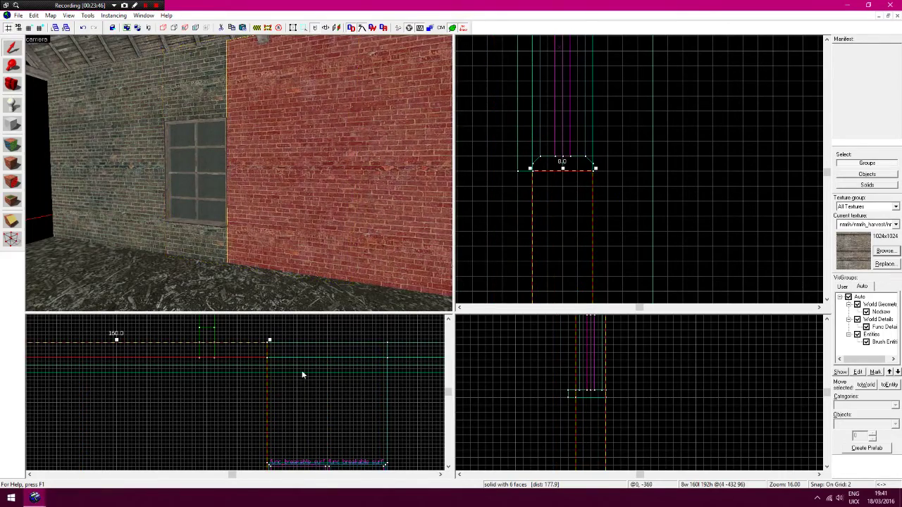
key("Right")
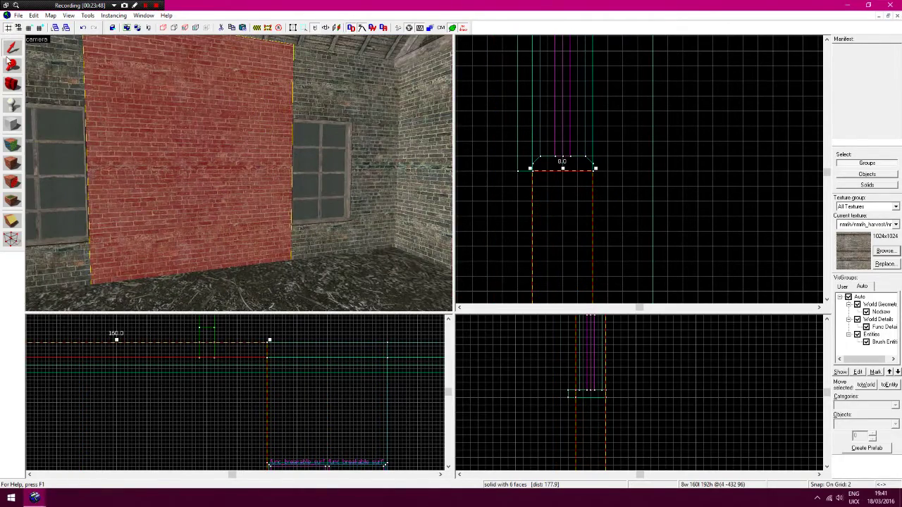
Examine the copied wall section between the two windows for gaps, and clear the selection
left_click(11, 62)
right_click(677, 149)
right_click(674, 157)
key("Down")
key("Down")
key("Down")
key("Down")
left_click(661, 199)
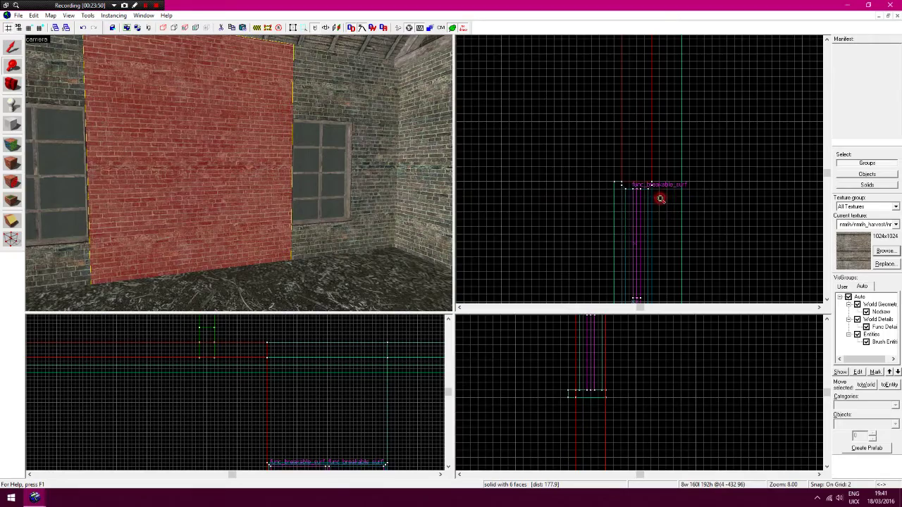
key("z")
key("d")
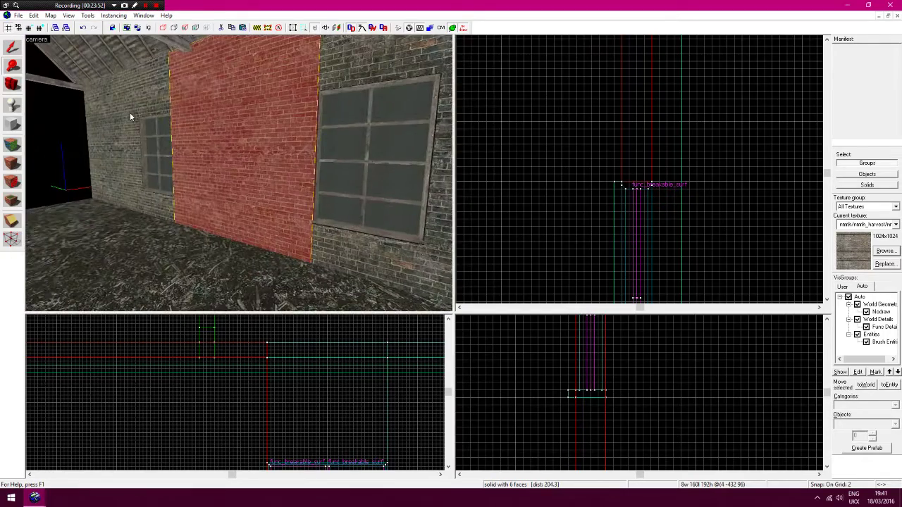
left_click(528, 105)
key("z")
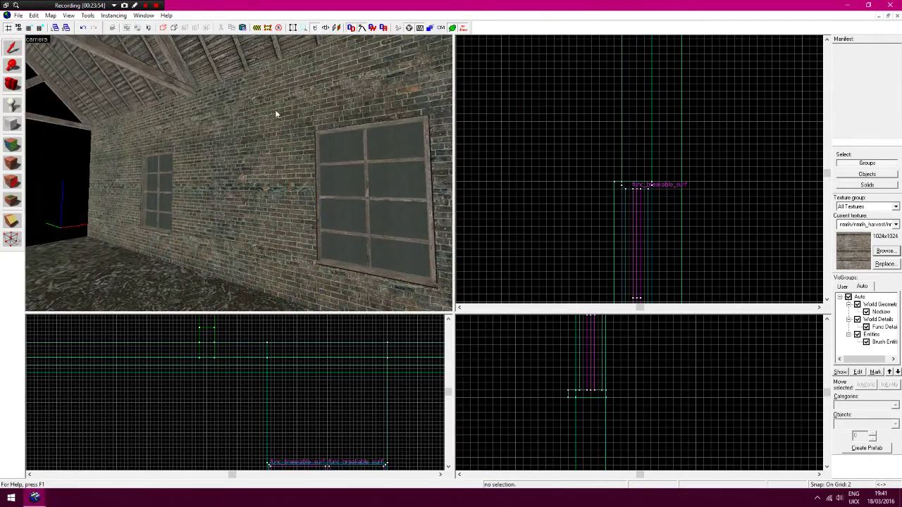
Sample the brick/brickwall037a face beside the near window and apply its texture to the adjoining inner wall faces
left_click(14, 146)
left_click(389, 104)
right_click(230, 106)
key("z")
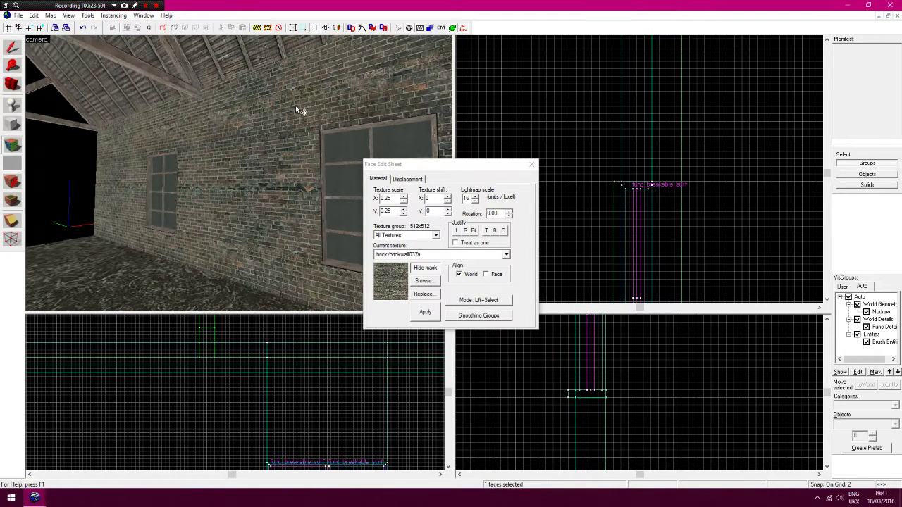
key("Right")
left_click(413, 96)
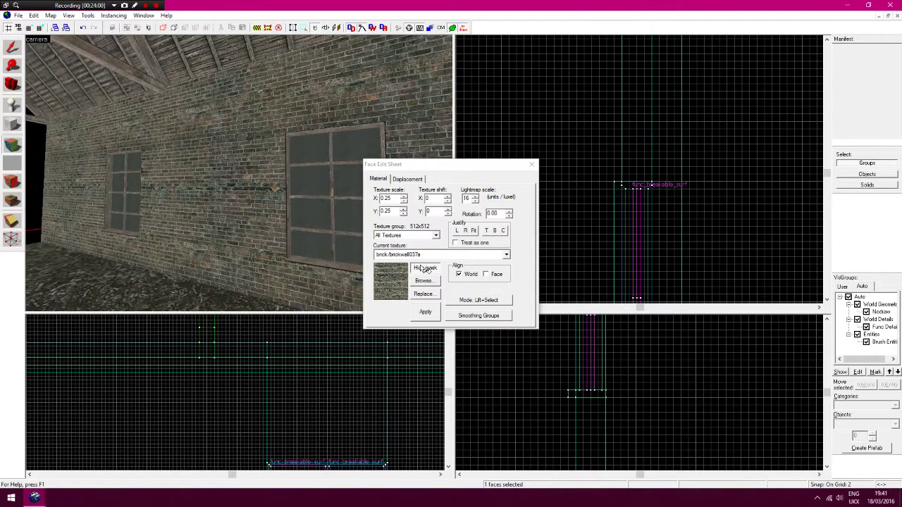
left_click(411, 121)
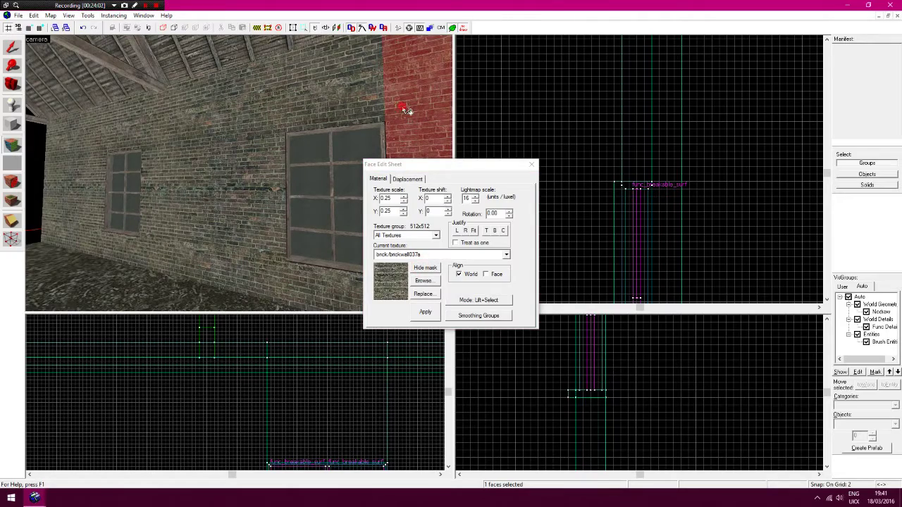
right_click(252, 100)
Examine the inner brickwork above the window up close for visible texture seams
key("Right")
key("Left")
key("w")
key("Up")
mouse_move(245, 141)
left_mouse_down()
mouse_move(217, 143)
mouse_move(259, 147)
left_mouse_up()
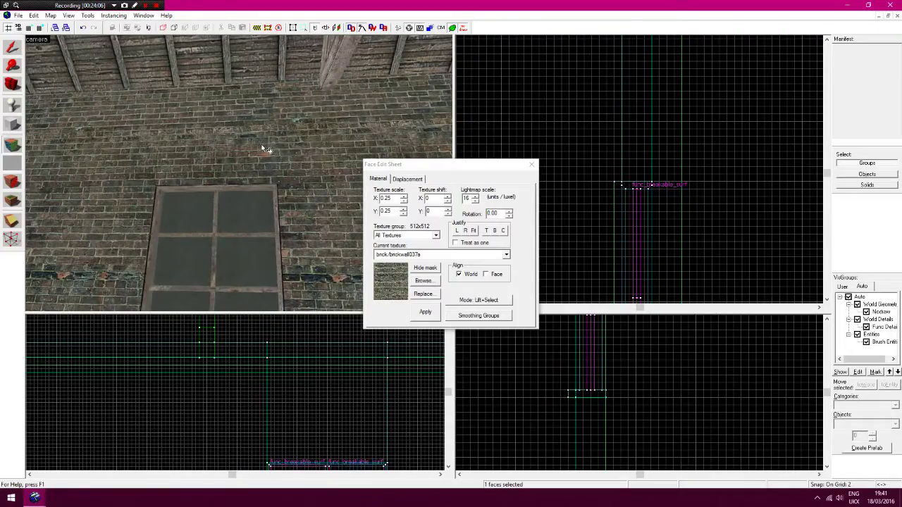
key("Down")
left_click(12, 87)
left_click_drag(162, 148, 238, 174)
key("w")
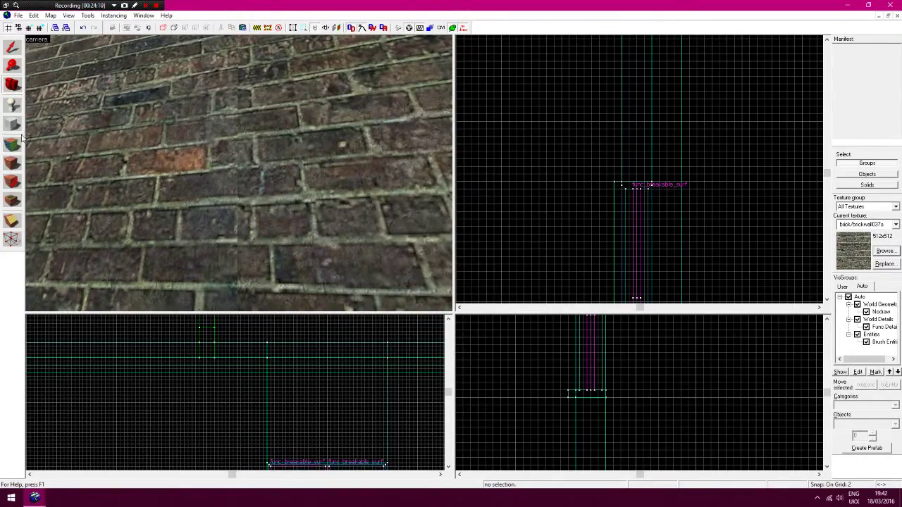
Reapply the sampled brick texture across the seam between the two adjoining inner wall faces
left_click(12, 143)
left_click(267, 156)
right_click(147, 148)
key("z")
Apply the brick/brickwall037a texture to the adjoining wall faces on the barn's exterior and close the face editing sheet
key("s")
key("z")
left_click_drag(249, 178, 252, 194)
left_click_drag(201, 268, 152, 204)
key("w")
right_click(86, 160)
left_click_drag(86, 160, 186, 190)
right_click(186, 199)
left_click_drag(250, 226, 263, 254)
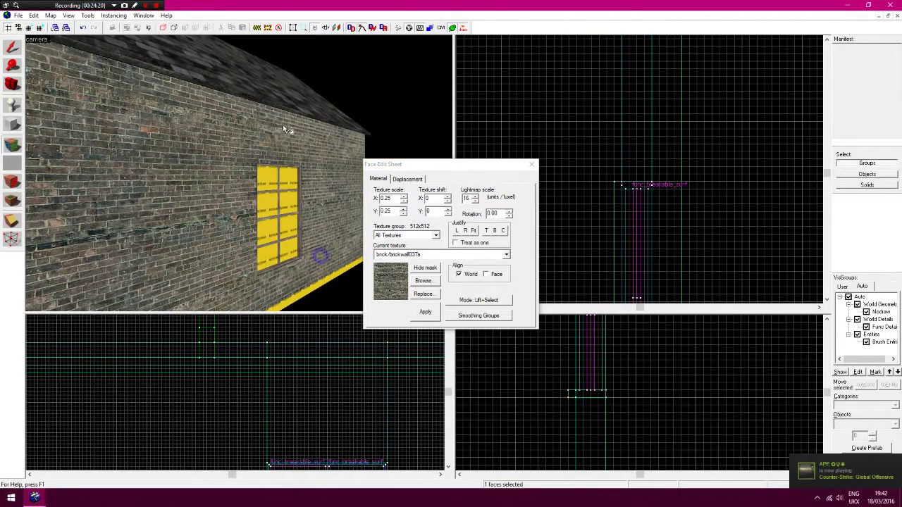
left_click(531, 164)
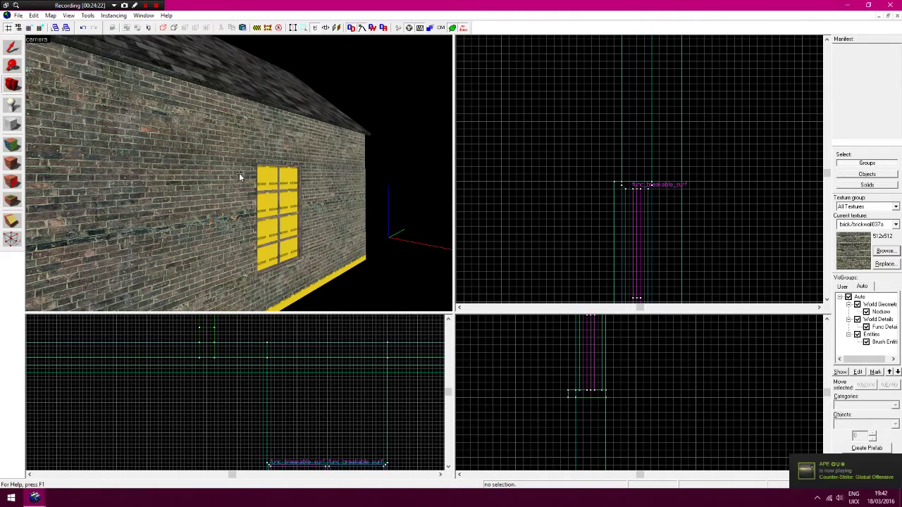
Maximize the 3D view and examine the barn's windowed wall from outside and inside
key("w")
key("s")
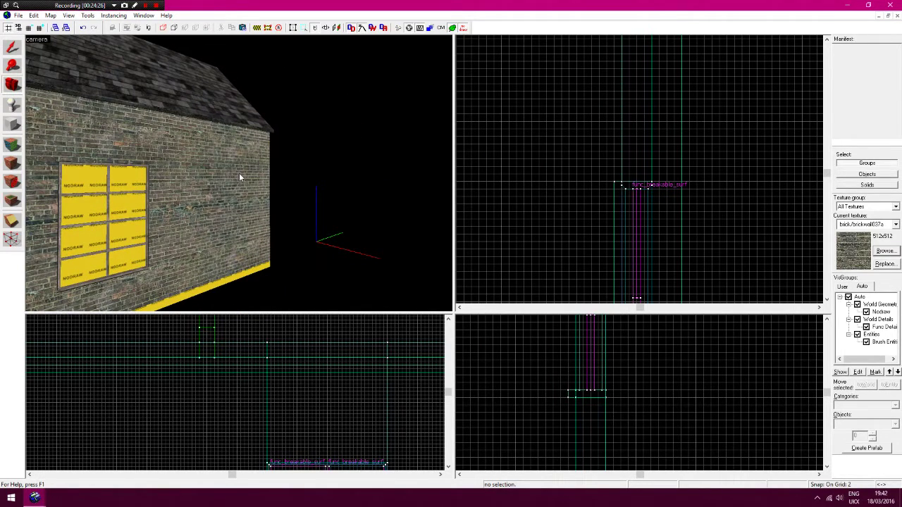
key("shift+z")
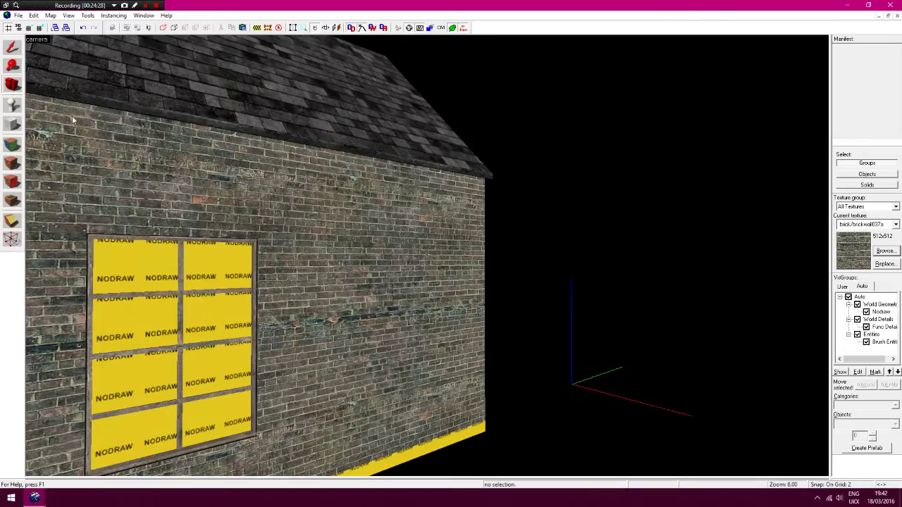
key("w")
key("d")
key("s")
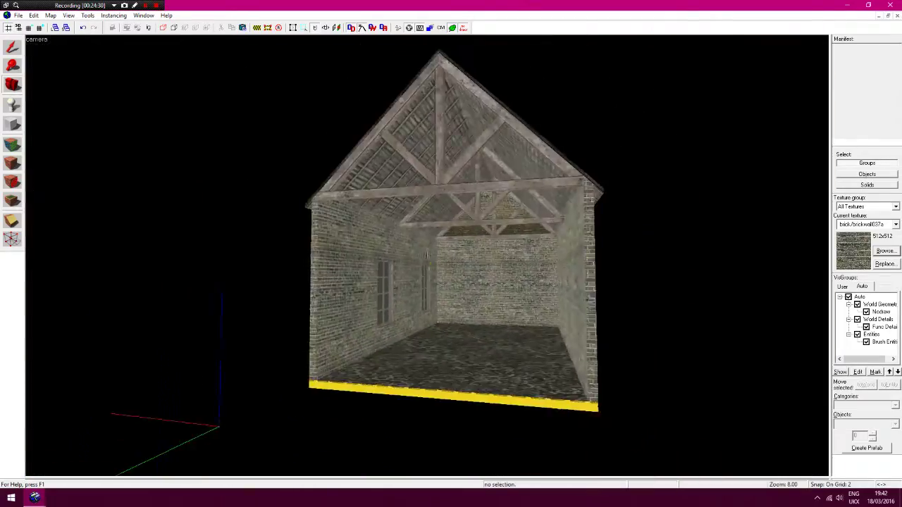
key("d")
key("a")
key("w")
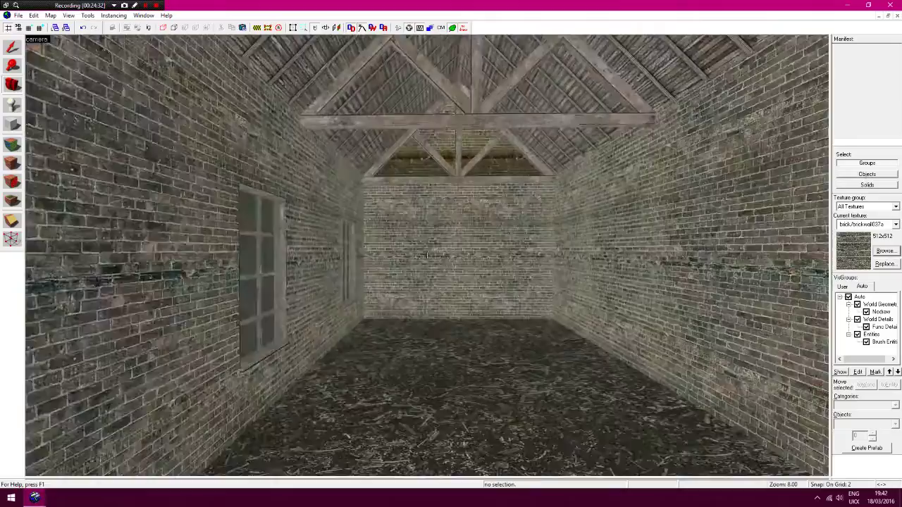
key("a")
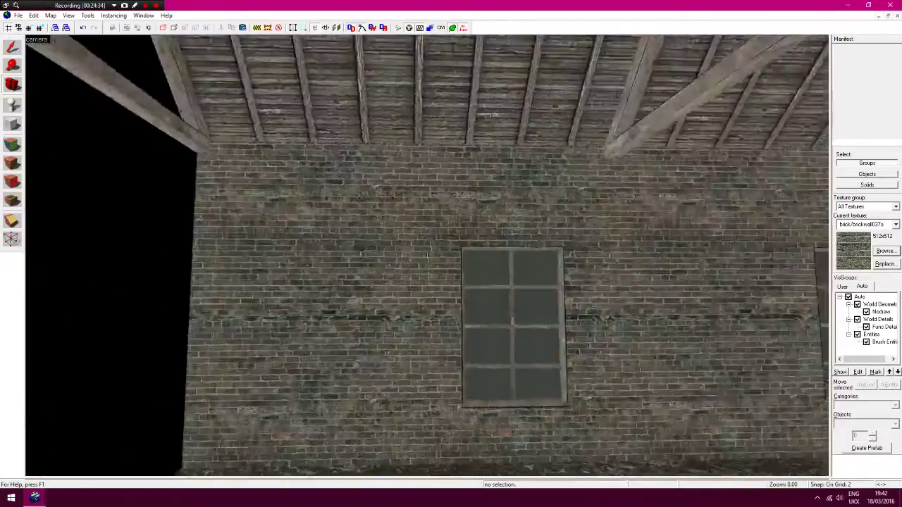
key("s")
key("s")
key("a")
key("z")
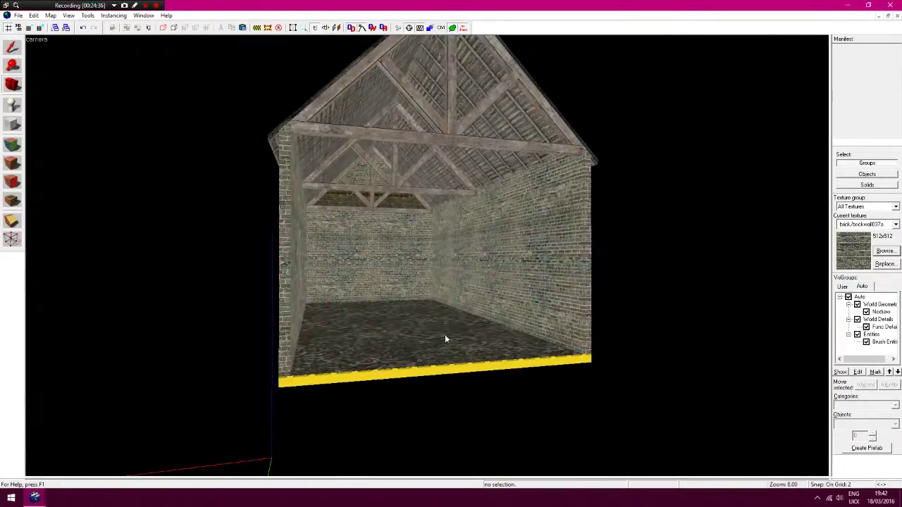
Examine the roof trusses and ceiling beams from inside the barn
key("z")
key("w")
key("z")
key("z")
key("d")
key("s")
key("w")
key("a")
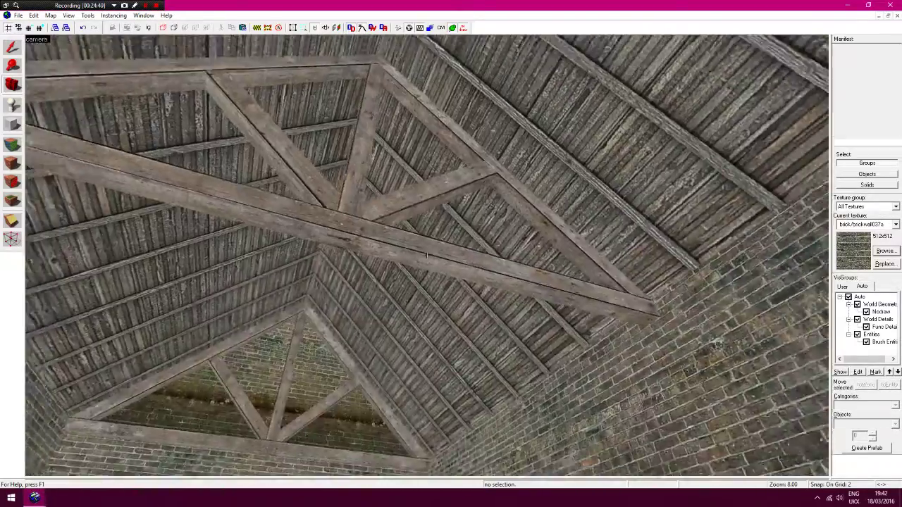
key("z")
Place a prop_static entity on the roof truss's cross beam and open the model browser for its World Model
left_click(12, 107)
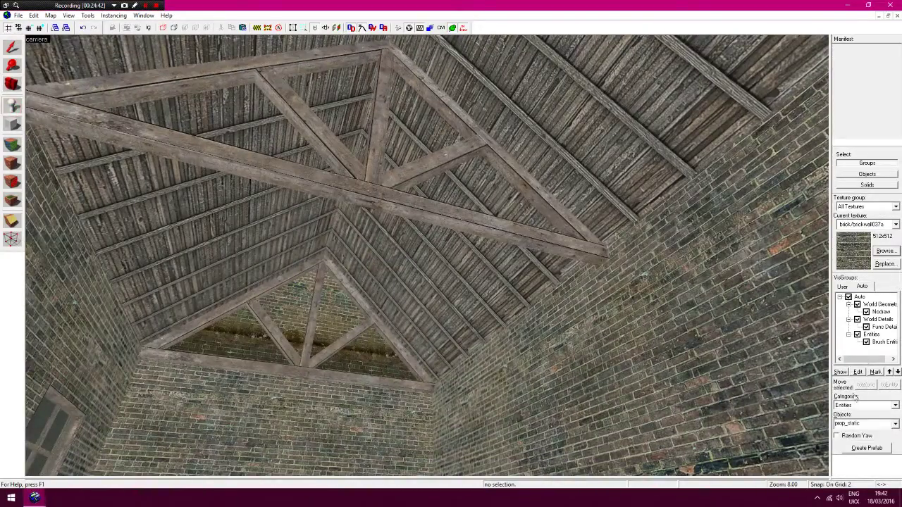
left_click(368, 206)
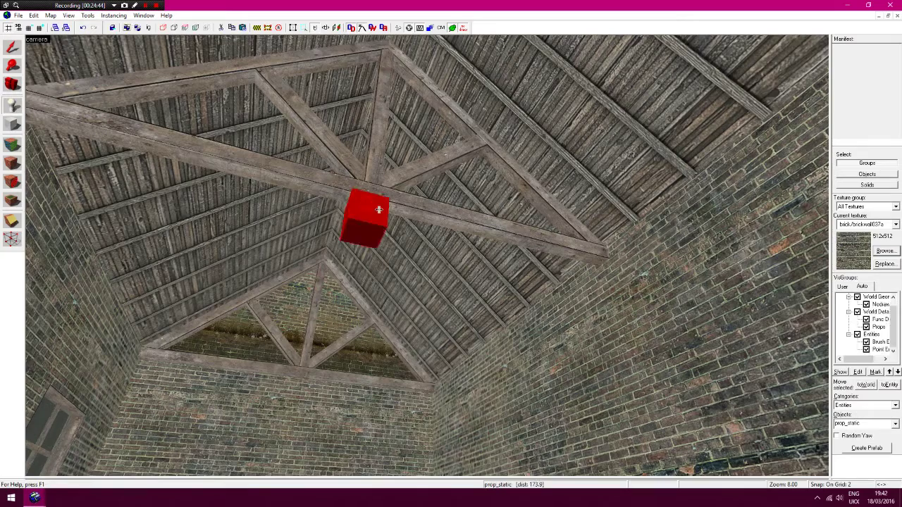
left_click(16, 50)
double_click(356, 207)
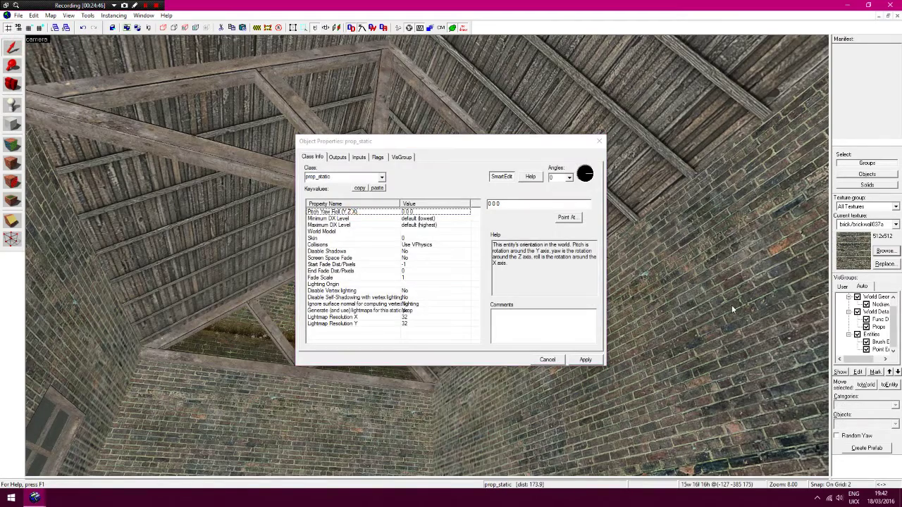
left_click(425, 233)
left_click(498, 216)
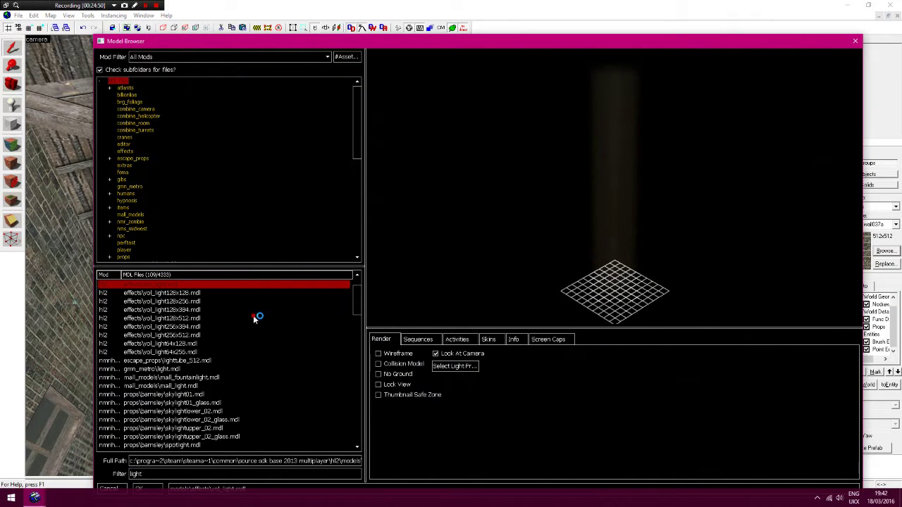
Preview the light models one after another from the start of the filtered model list
key("Down")
key("Down")
key("Down")
key("Down")
key("Down")
key("Down")
key("Down")
key("Down")
key("Down")
key("Down")
key("Down")
key("Down")
key("Down")
key("Down")
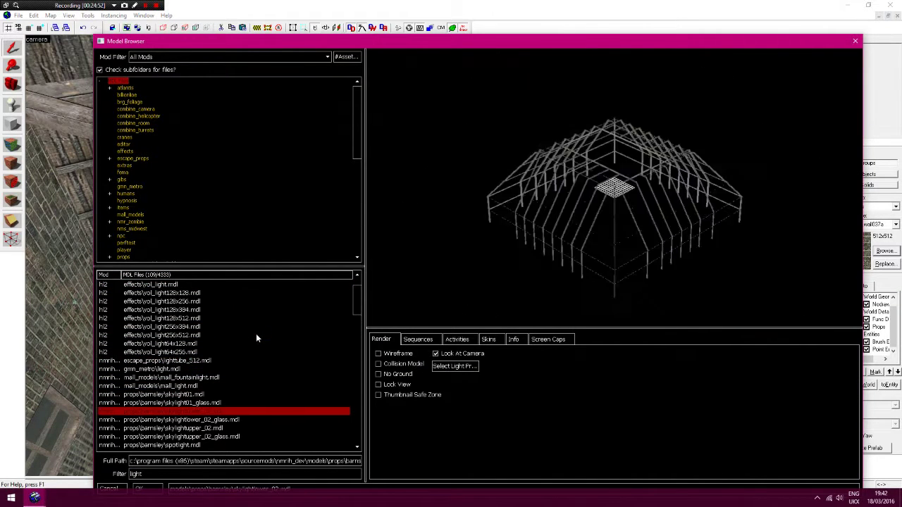
key("Down")
key("Down")
key("Down")
key("Down")
key("Down")
key("Down")
key("Down")
key("Down")
key("Down")
key("Down")
key("Down")
key("Down")
key("Down")
key("Down")
key("Down")
key("Down")
key("Down")
key("Down")
key("Down")
key("Down")
key("Down")
key("Down")
key("Down")
key("Down")
key("Down")
key("Down")
key("Down")
key("Down")
key("Down")
key("Down")
key("Down")
Preview the light models from the end of the filtered list back up to the props\lamps models
left_click_drag(355, 339, 357, 448)
left_click(303, 440)
key("Up")
key("Up")
key("Up")
key("Up")
key("Up")
key("Up")
key("Up")
key("Up")
key("Up")
key("Up")
key("Up")
key("Up")
key("Up")
key("Up")
key("Up")
key("Up")
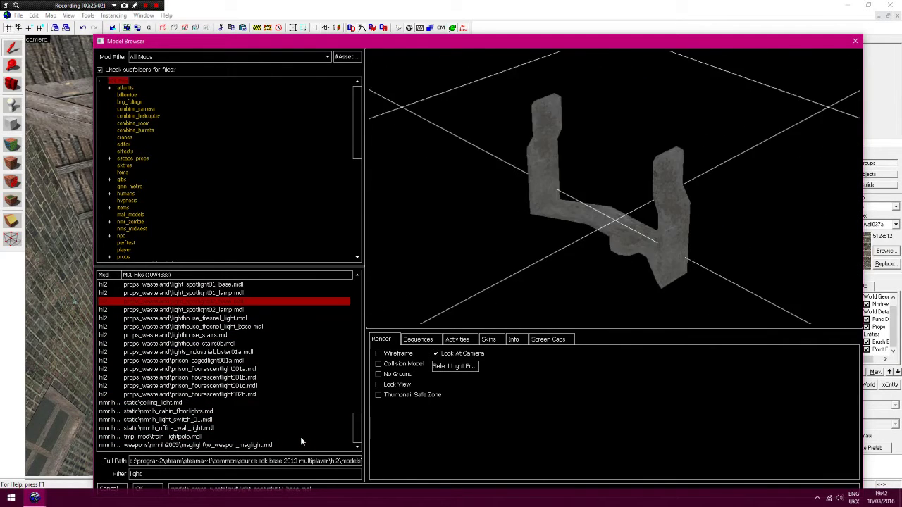
key("Up")
key("Up")
key("Up")
key("Up")
key("Up")
key("Up")
key("Up")
key("Up")
key("Up")
key("Up")
key("Up")
key("Up")
key("Up")
key("Up")
key("Up")
key("Up")
key("Up")
key("Up")
key("Up")
key("Up")
key("Up")
key("Up")
key("Up")
key("Up")
key("Up")
key("Up")
key("Up")
key("Up")
key("Up")
key("Up")
key("Up")
key("Up")
key("Up")
key("Up")
key("Up")
key("Up")
key("Up")
key("Up")
key("Up")
key("Up")
key("Up")
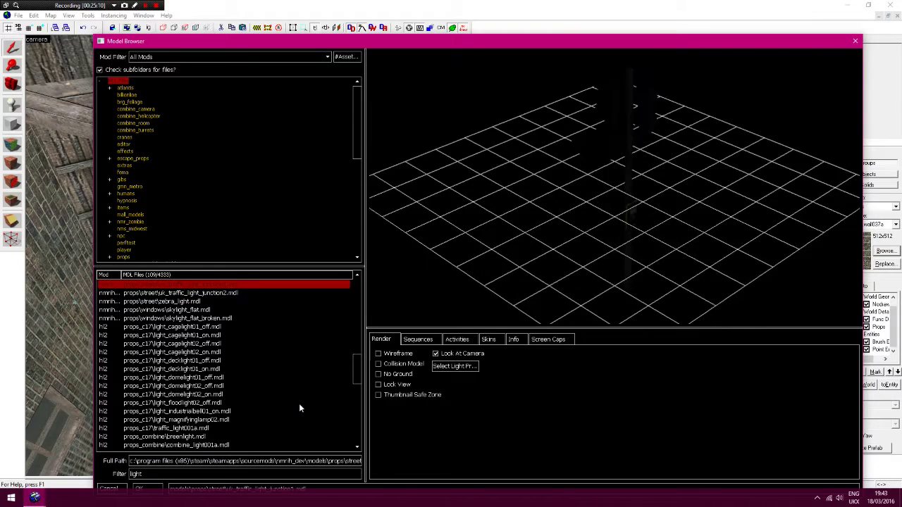
key("Up")
key("Up")
key("Up")
key("Up")
key("Up")
key("Up")
key("Up")
key("Up")
key("Up")
key("Up")
key("Up")
key("Up")
key("Up")
key("Up")
key("Up")
key("Up")
key("Up")
key("Up")
key("Up")
key("Up")
key("Up")
key("Up")
Choose the caged hanging lantern model from props\lamps as the prop_static's World Model and apply it
key("Down")
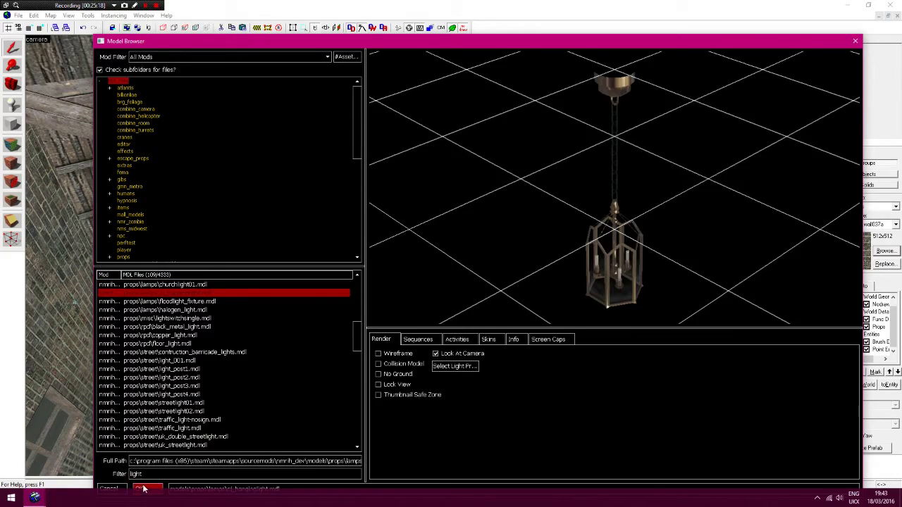
left_click(140, 487)
left_click(573, 361)
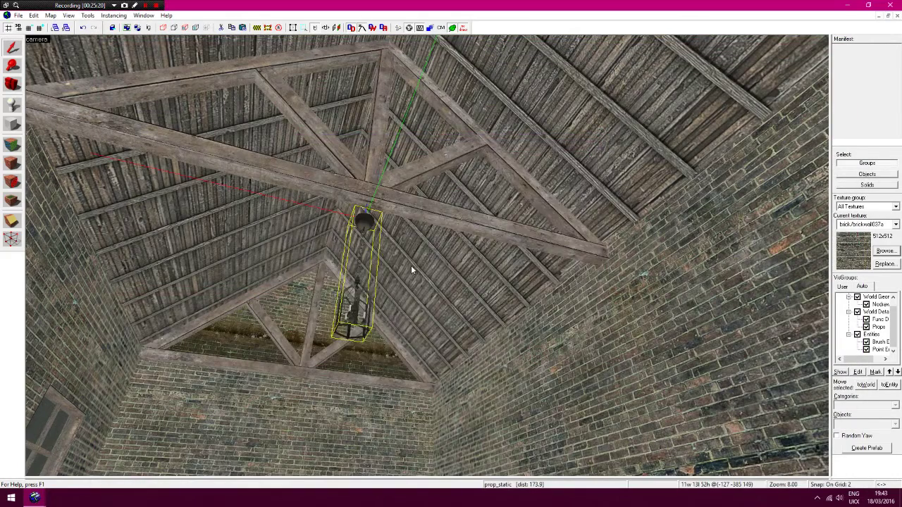
Restore the four-view layout and locate the lantern prop in the top and side 2D views
key("shift+z")
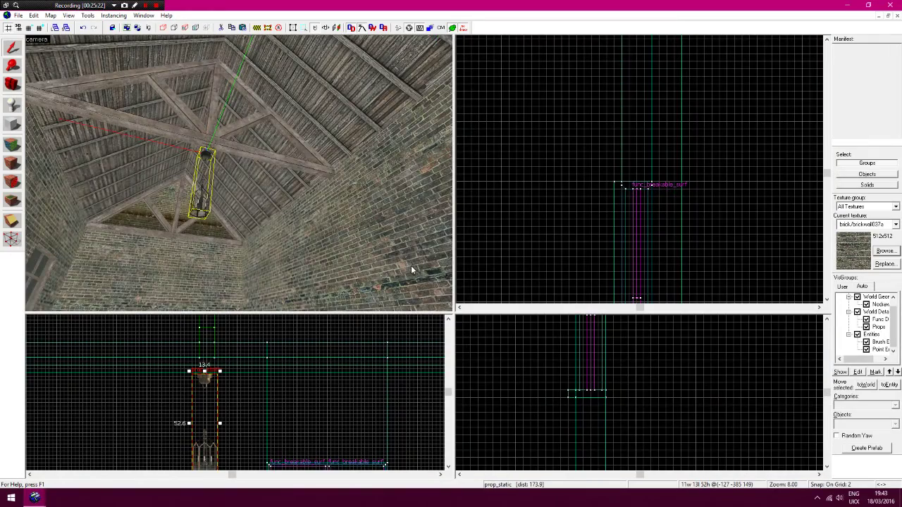
left_click(19, 68)
right_click(608, 157)
right_click(608, 158)
right_click(609, 157)
left_click(566, 102)
left_click(565, 101)
left_click(566, 100)
right_click(588, 395)
right_click(589, 395)
key("Left")
key("Up")
key("Up")
key("Up")
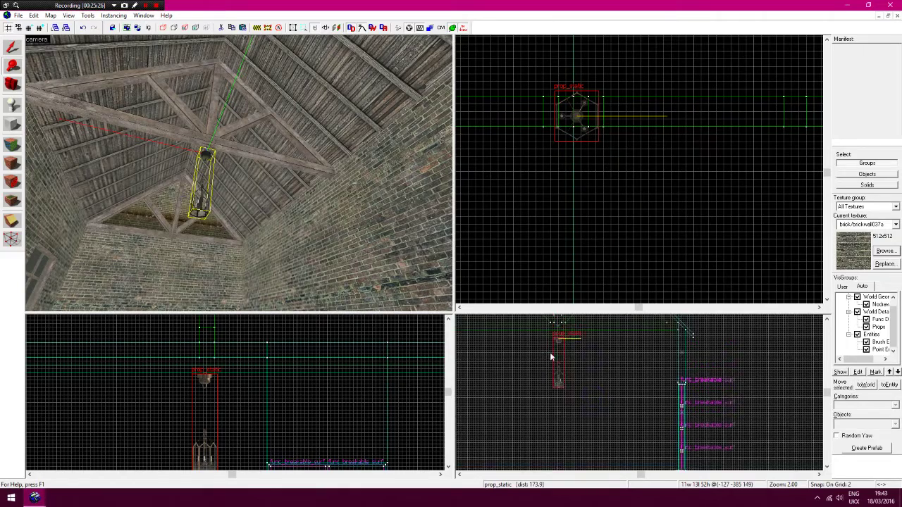
Set the grid snap to 1, centre the lantern prop under the truss's cross beam, raise it against the beam's underside, and deselect it
left_click(550, 413)
left_click(566, 415)
scroll(575, 419, "up", 4)
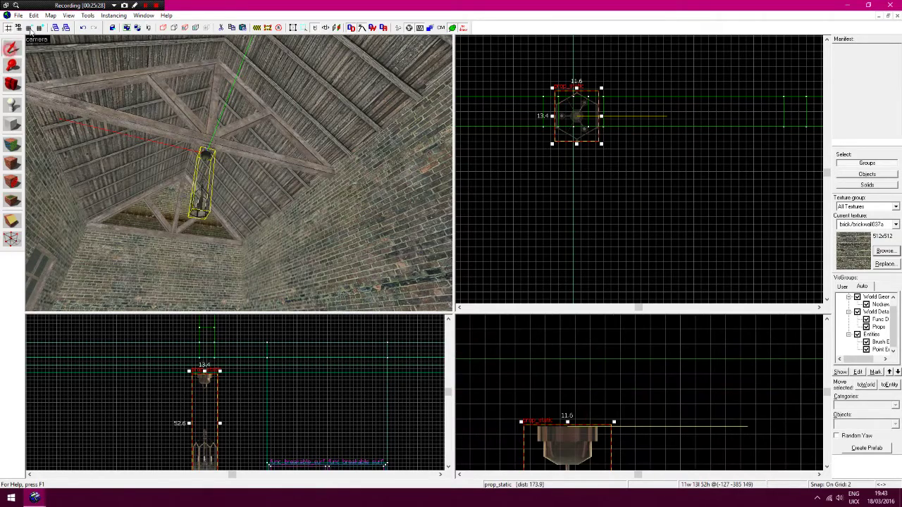
key("bracketleft")
left_click_drag(582, 117, 578, 114)
left_click_drag(580, 433, 578, 372)
left_click(686, 391)
Examine the lantern's mounting on the cross beam up close and from across the barn interior
key("z")
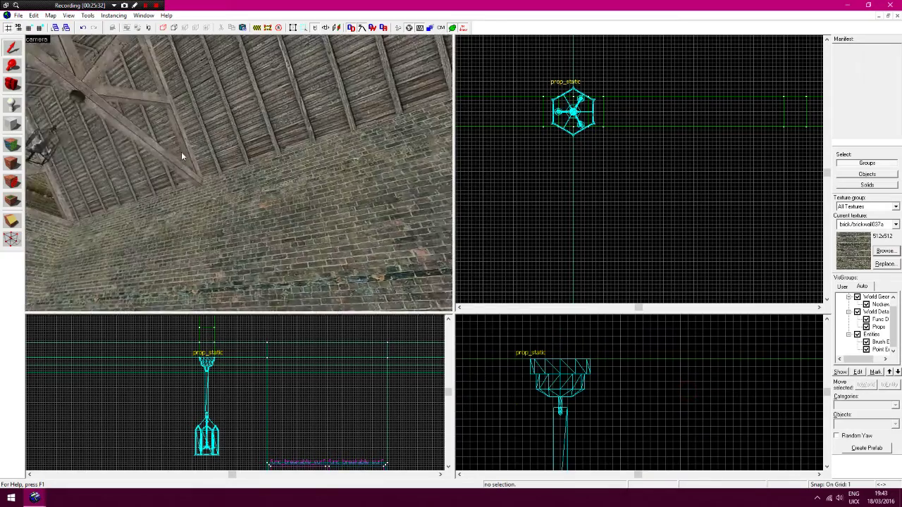
key("z")
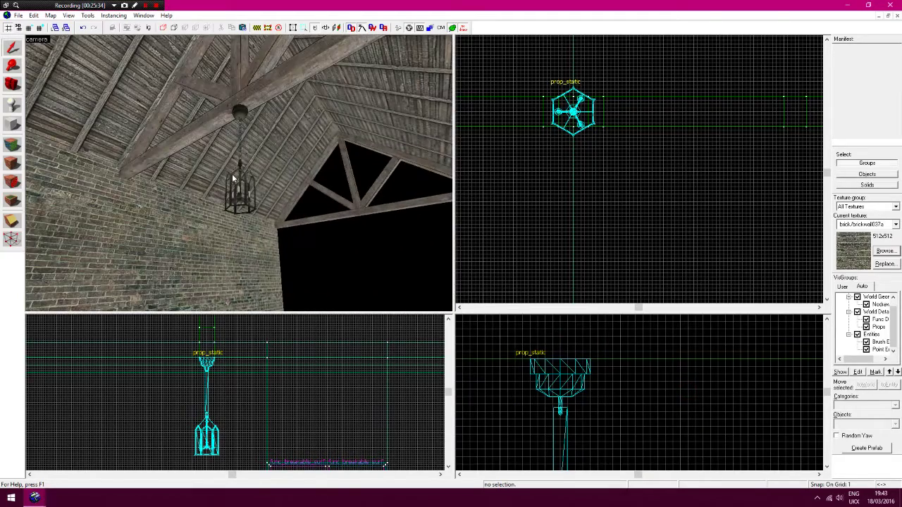
key("z")
key("w")
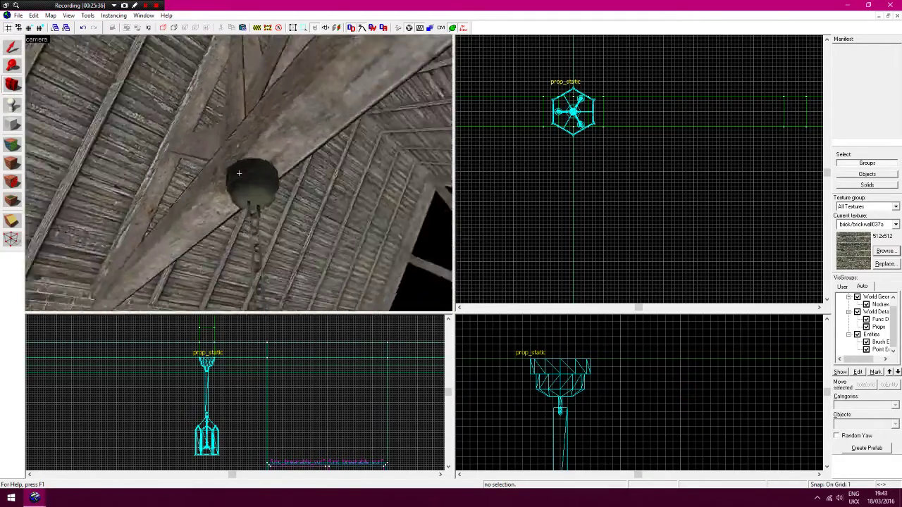
key("s")
key("w")
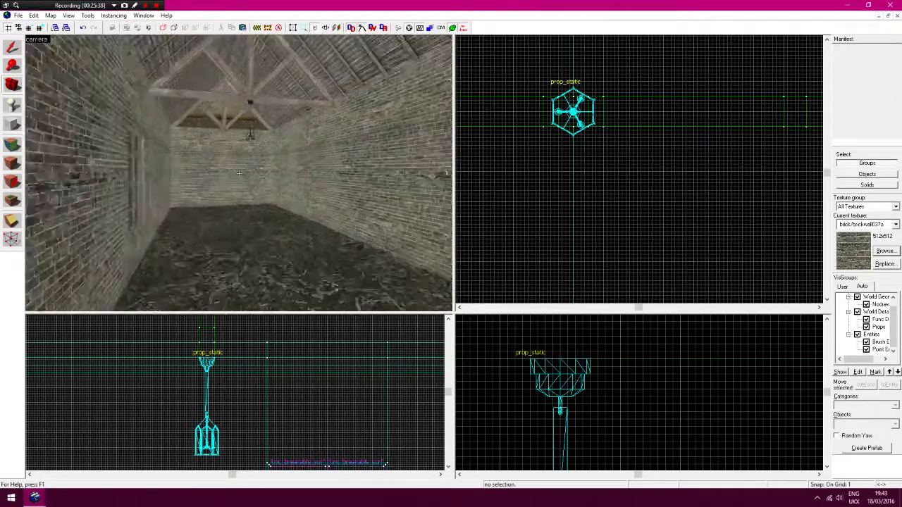
key("z")
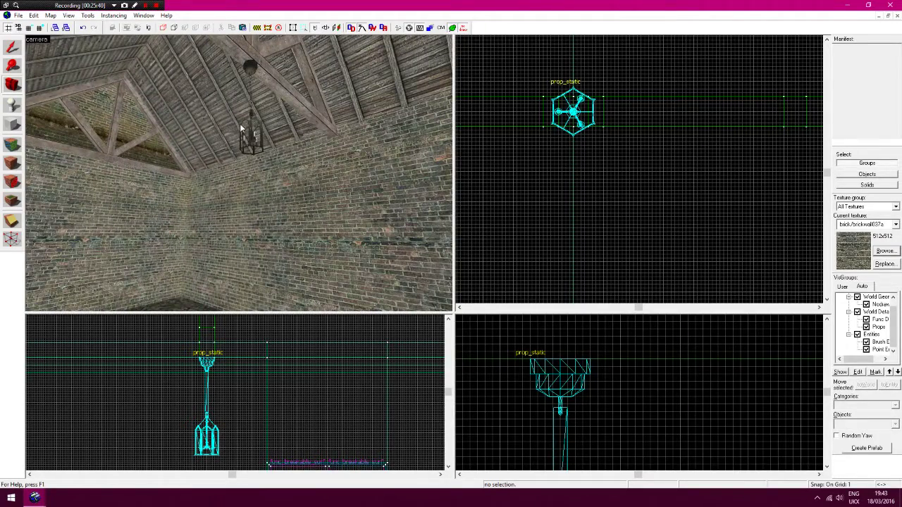
key("z")
key("s")
key("z")
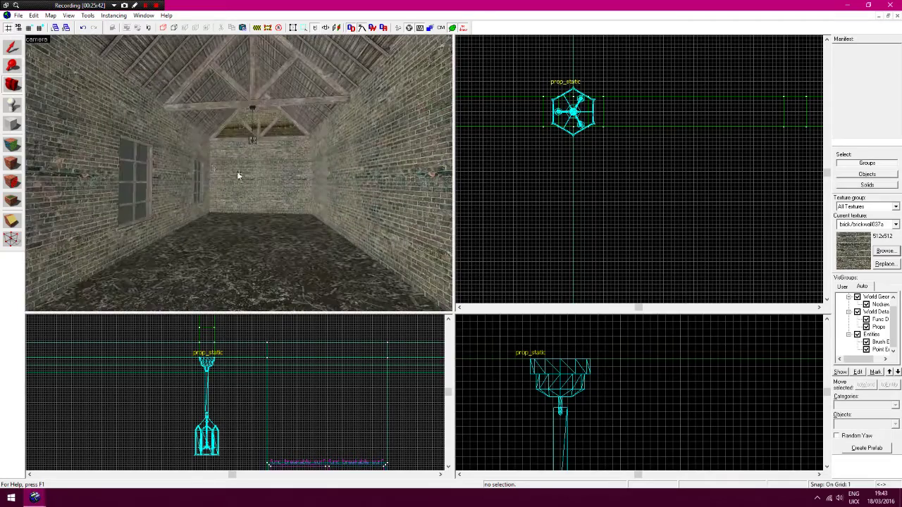
Pick the weathered plank texture woodfloor006a from the wood-filtered texture browser as the current texture
key("z")
key("s")
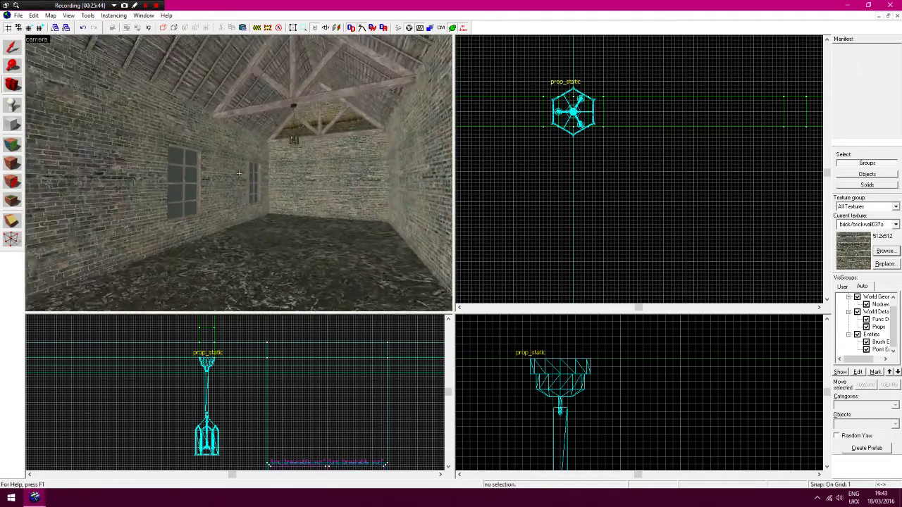
key("z")
key("z")
key("w")
key("z")
left_click(893, 250)
left_click(889, 251)
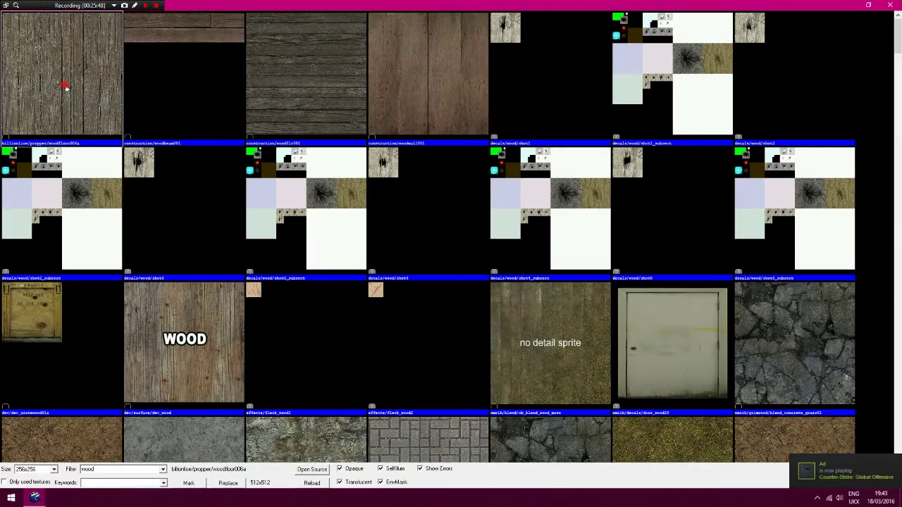
double_click(65, 86)
Apply the woodfloor006a texture to the barn's floor face with the Face Edit tool
left_click(12, 144)
right_click(282, 277)
key("z")
key("z")
Set the floor face's texture rotation to 0 and its Y texture shift to 0, and finish face editing
left_click(276, 223)
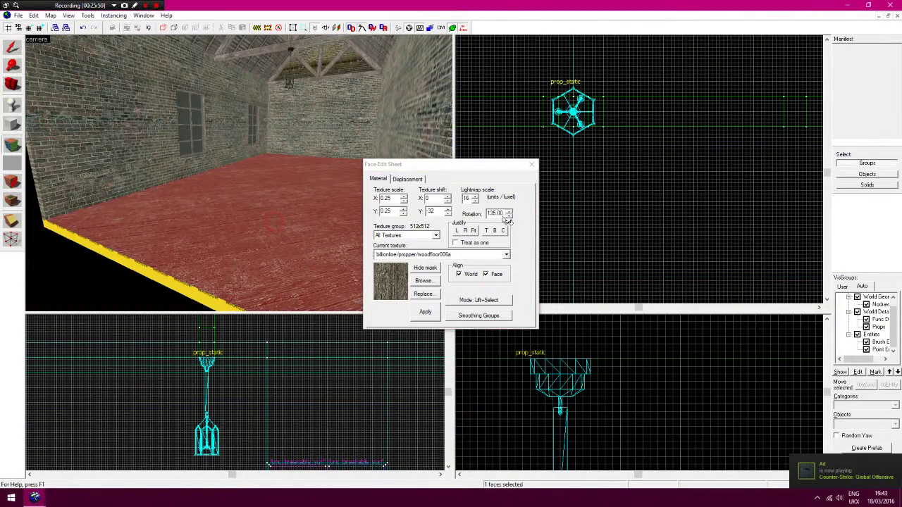
left_click_drag(503, 214, 488, 217)
left_click(437, 211)
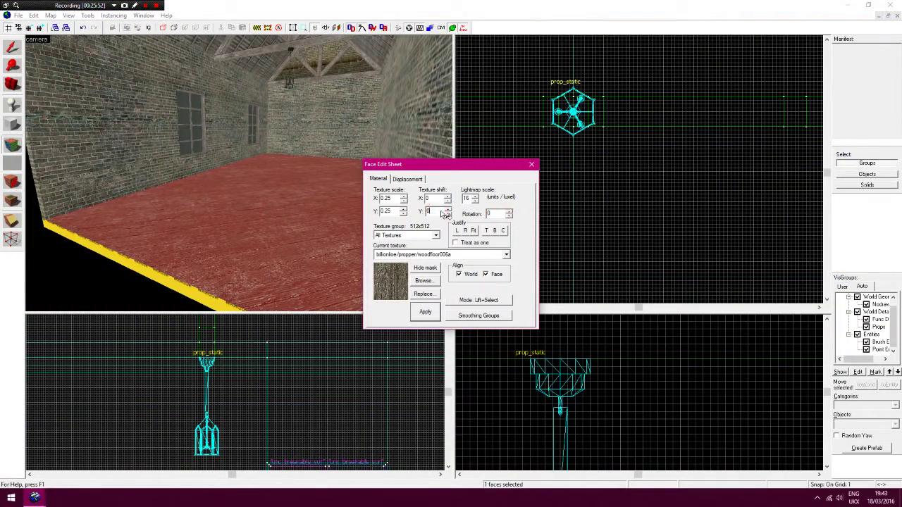
left_click(534, 165)
key("z")
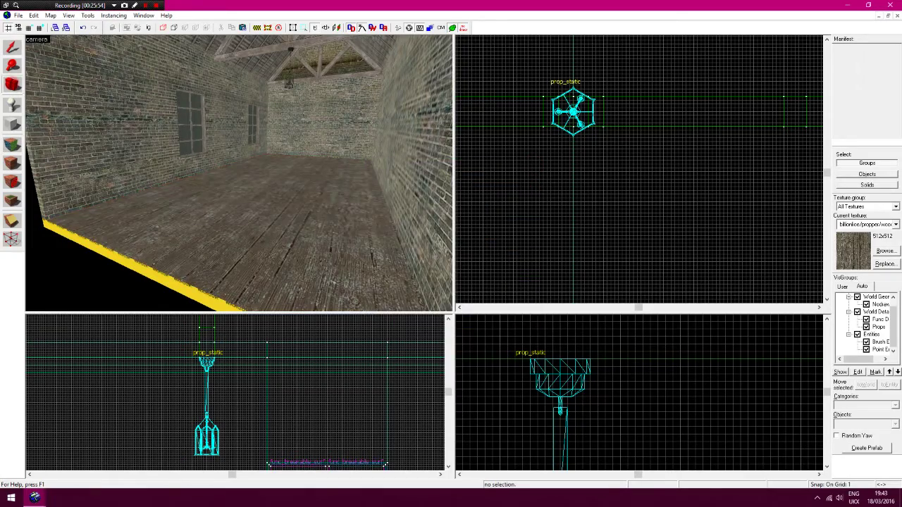
Examine the barn interior from several angles, covering the plank floor, windows, brick walls, roof trusses and hanging lantern
key("z")
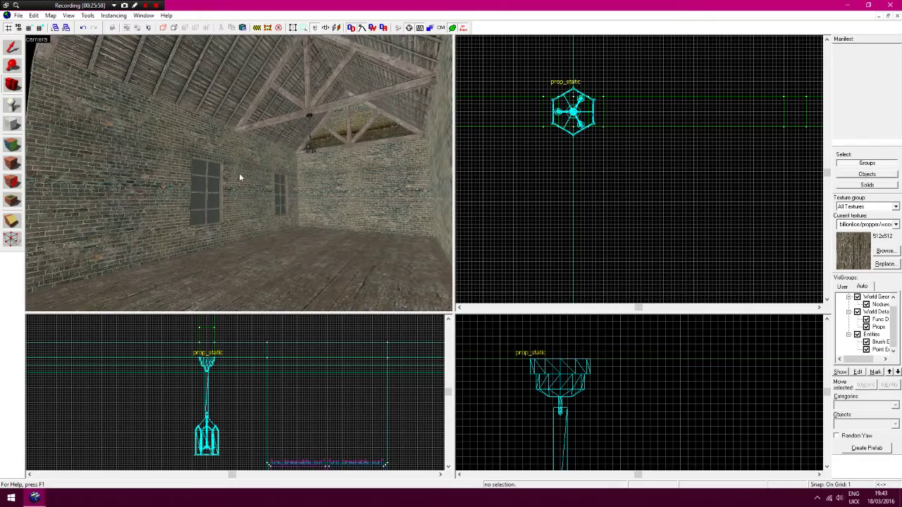
key("s")
key("d")
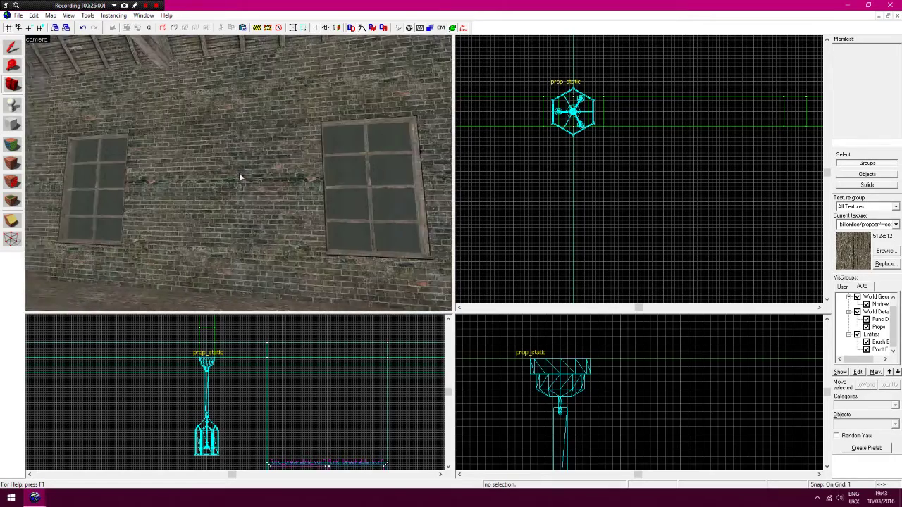
key("d")
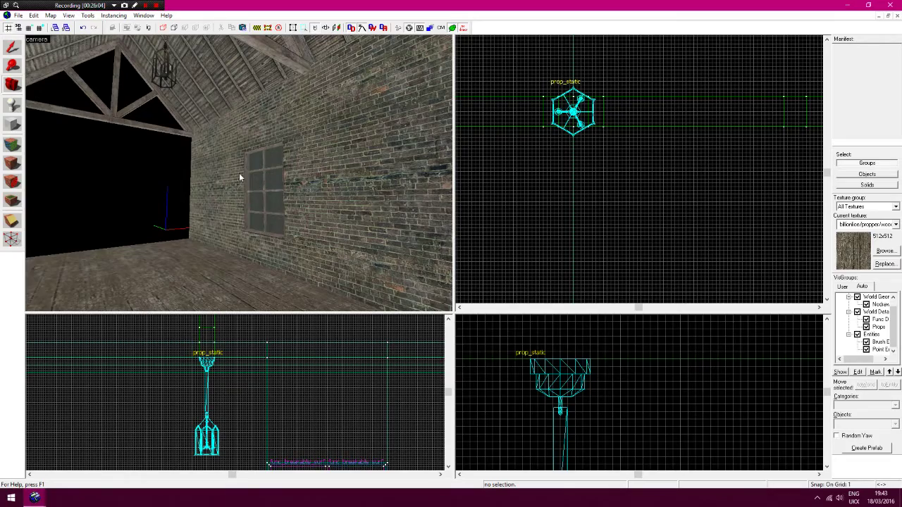
key("a")
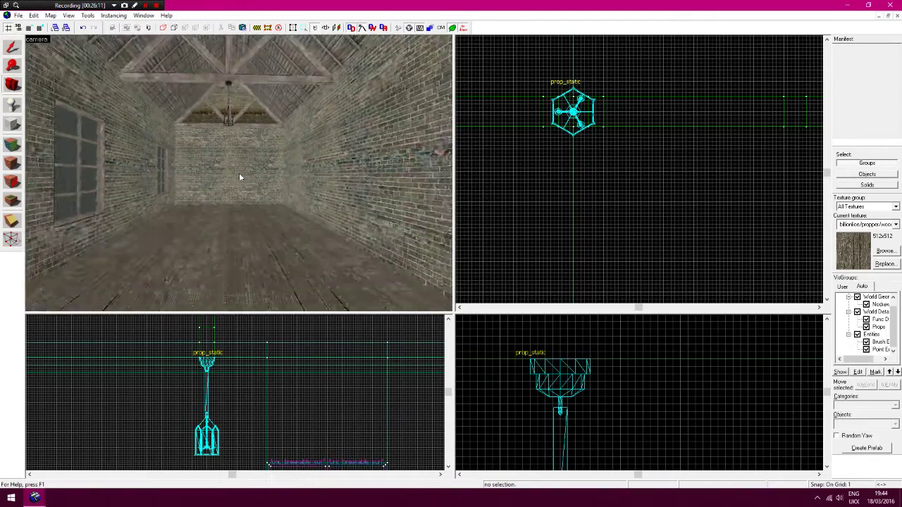
key("a")
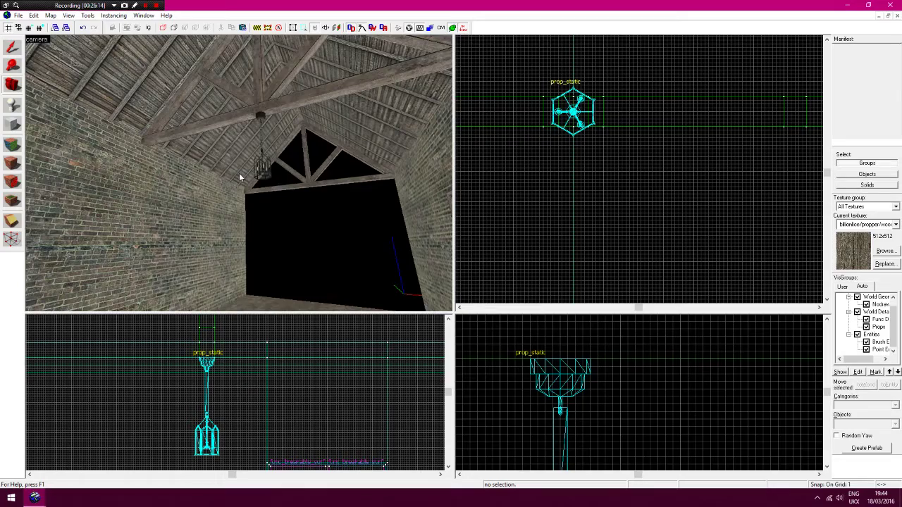
key("a")
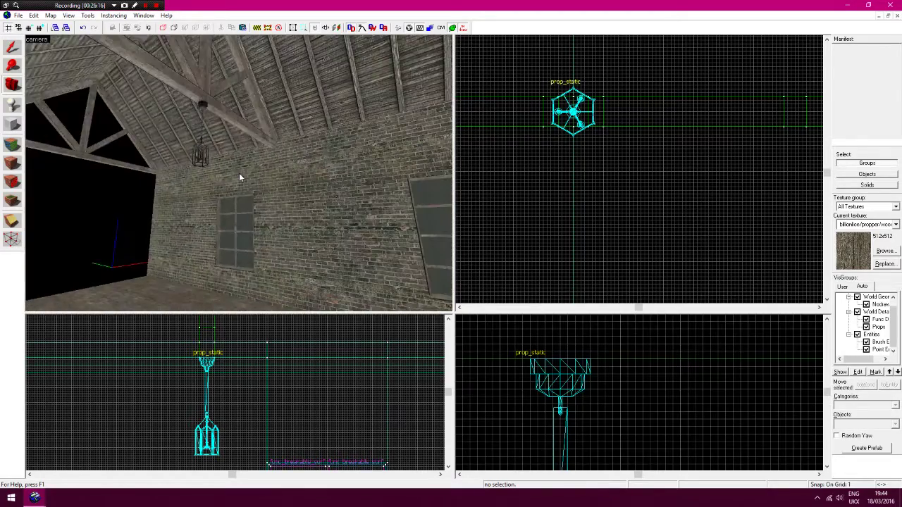
key("a")
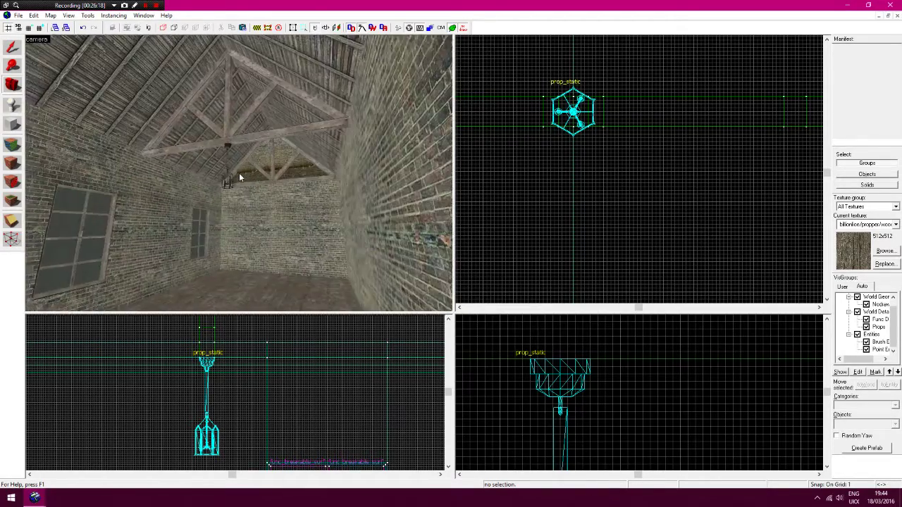
key("a")
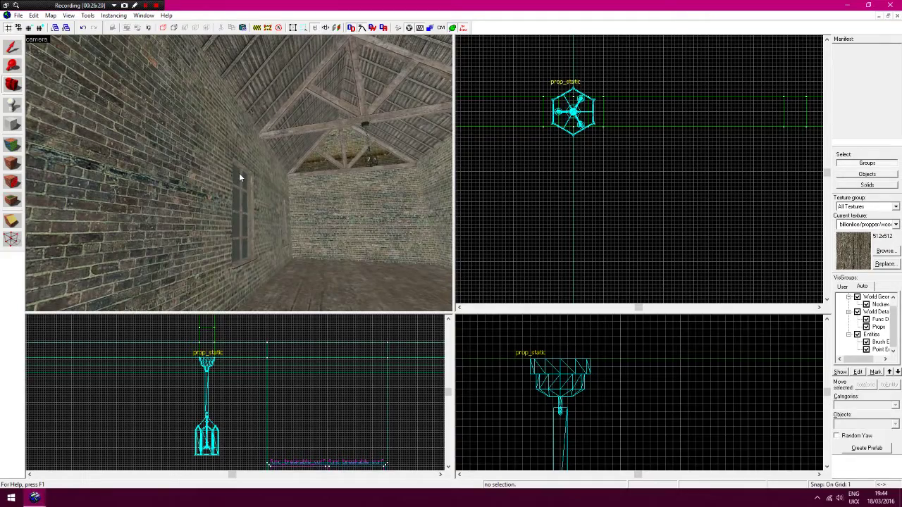
key("d")
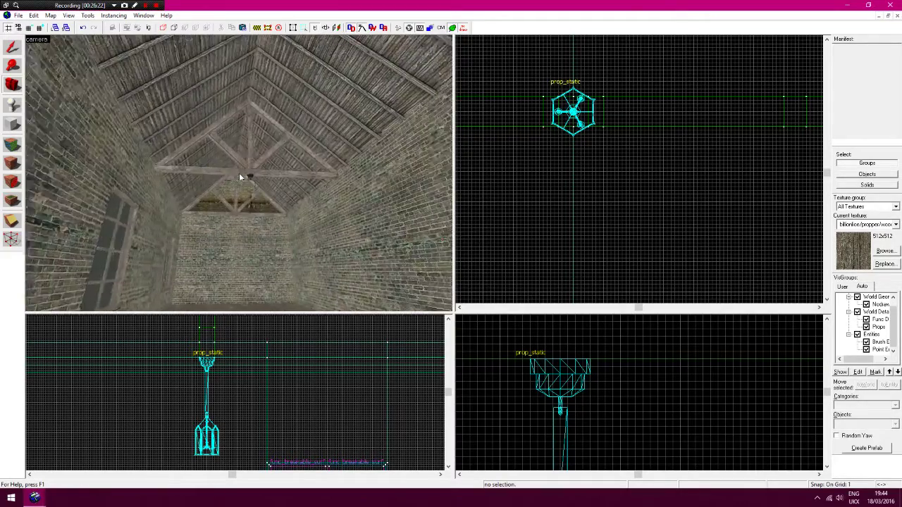
key("w")
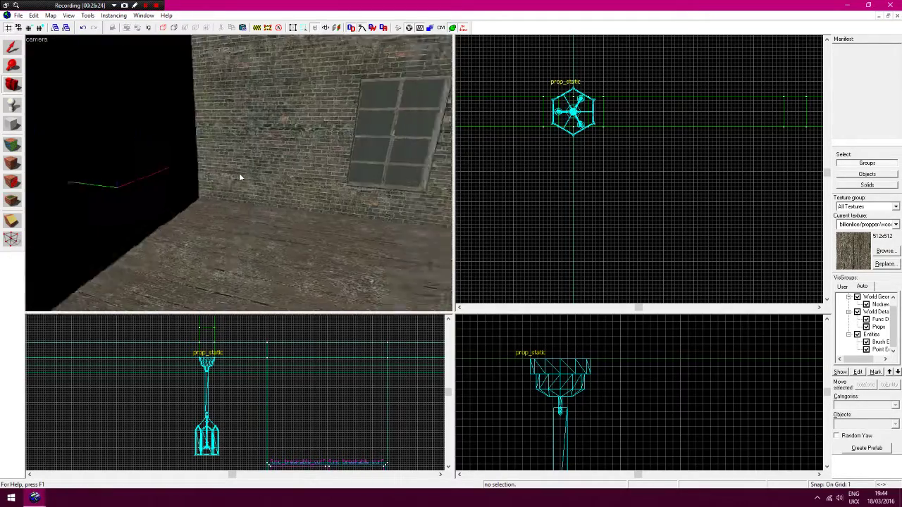
key("Right")
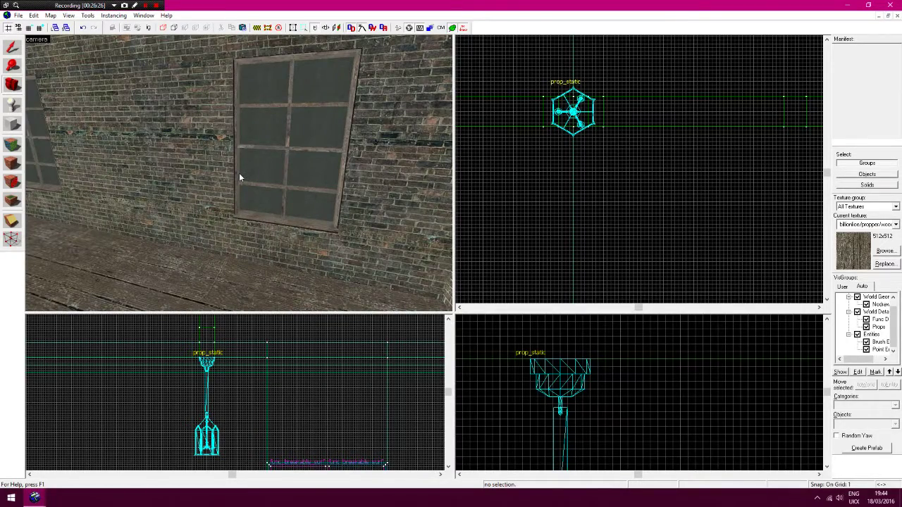